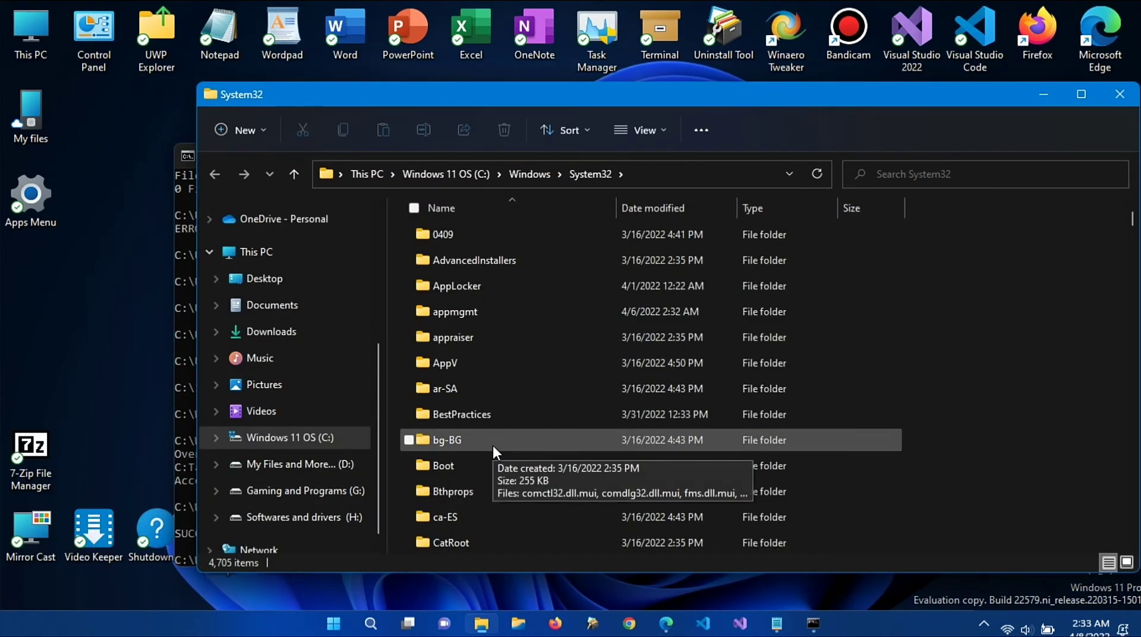
# - Go down the System32 file list to the entries beginning with "sc" and select sc.exe
pyautogui.scroll(-10, 494, 446)
pyautogui.scroll(-20, 493, 452)
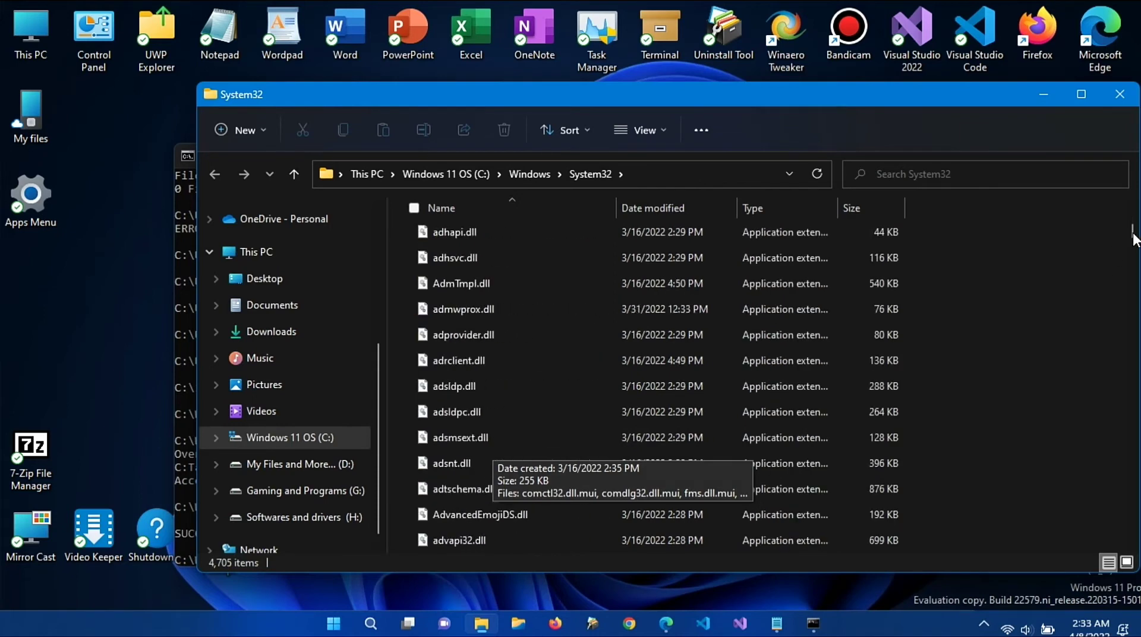
pyautogui.scroll(-10, 1106, 262)
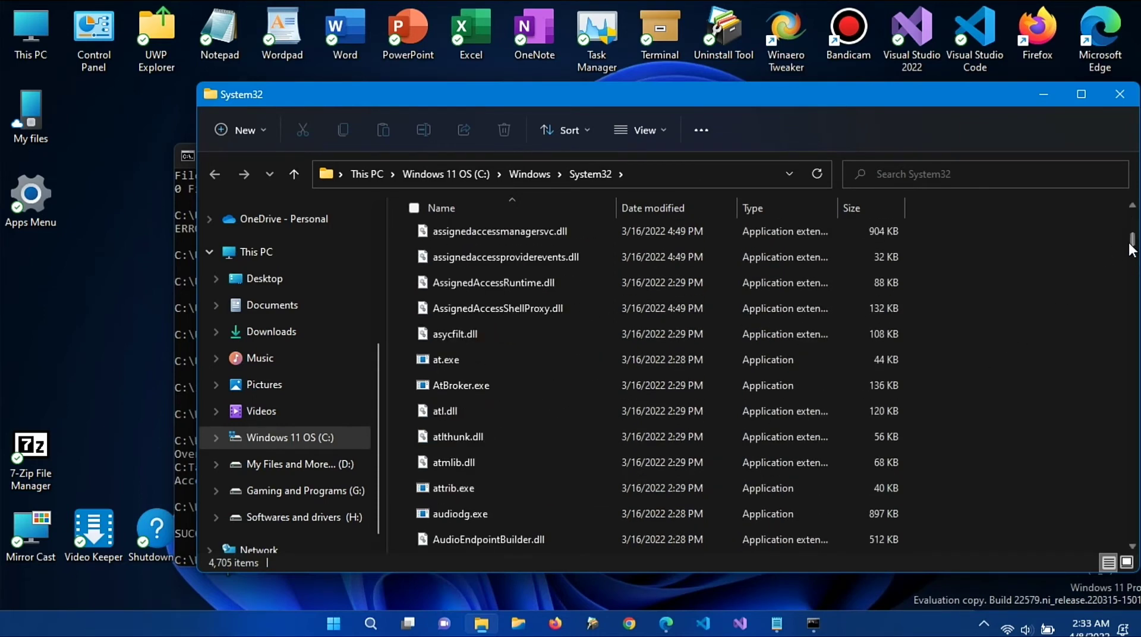
pyautogui.moveTo(1132, 250); pyautogui.dragTo(1134, 436)
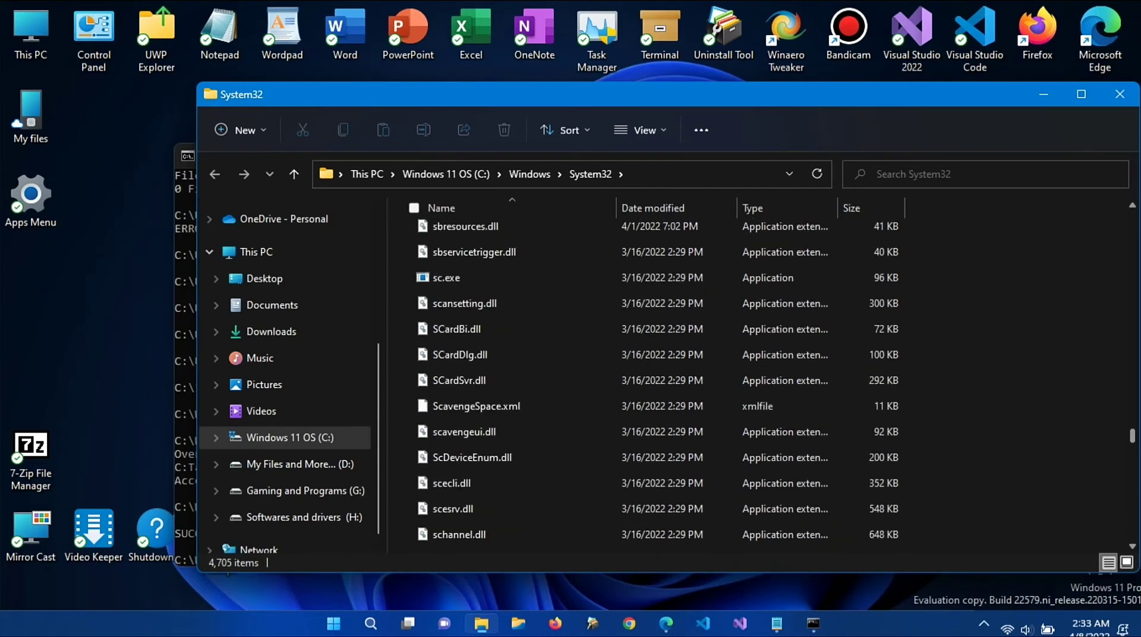
pyautogui.click(503, 272)
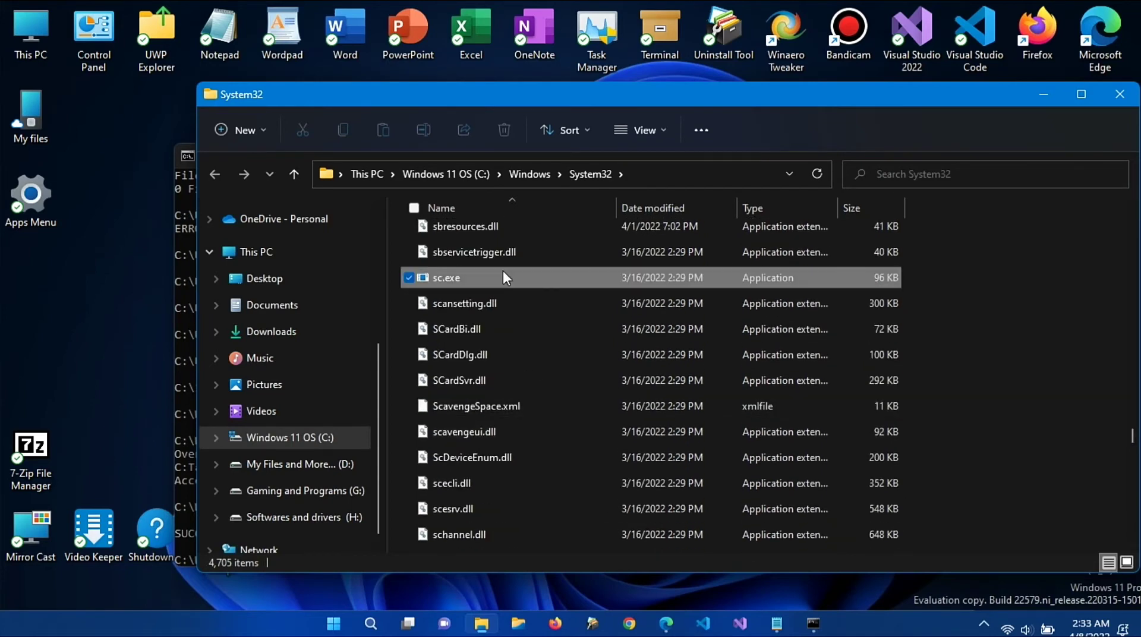
# - Look through the System32 files that follow sc.exe alphabetically, from the "sc" entries to setupcl.dll
pyautogui.press('Down')
pyautogui.press('Down')
pyautogui.press('Down')
pyautogui.press('Down')
pyautogui.press('Down')
pyautogui.press('Down')
pyautogui.press('Down')
pyautogui.press('Down')
pyautogui.press('Down')
pyautogui.press('Down')
pyautogui.press('Down')
pyautogui.press('Down')
pyautogui.press('Down')
pyautogui.press('Down')
pyautogui.press('Down')
pyautogui.press('Down')
pyautogui.press('Down')
pyautogui.press('Down')
pyautogui.press('Down')
pyautogui.press('Down')
pyautogui.press('Down')
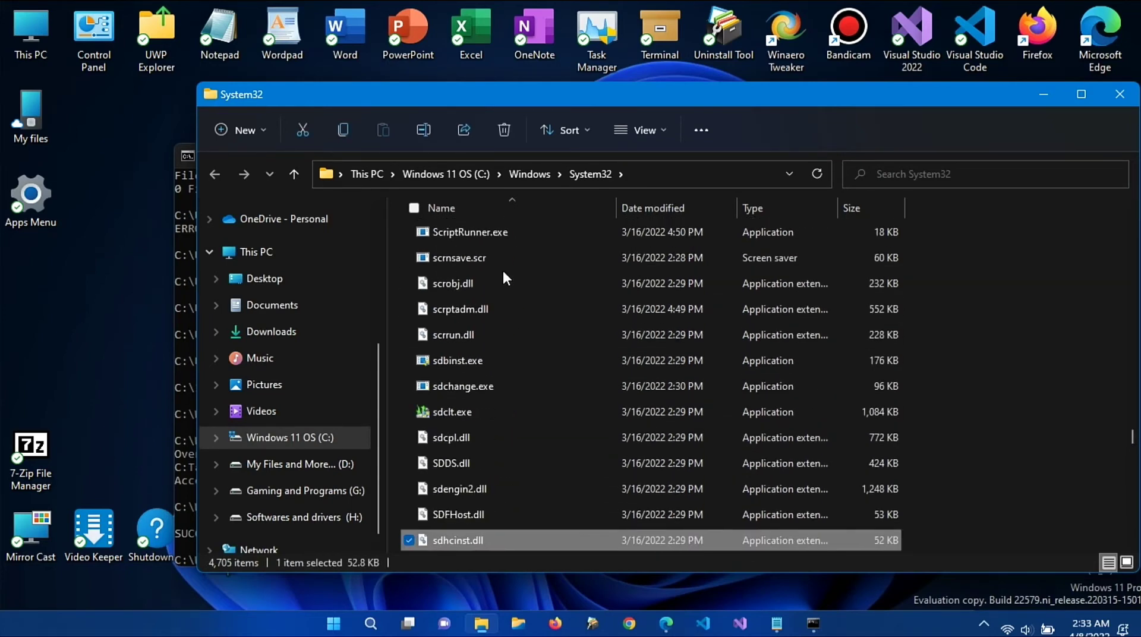
pyautogui.press('Up')
pyautogui.press('Up')
pyautogui.press('Up')
pyautogui.press('Up')
pyautogui.press('Up')
pyautogui.press('Up')
pyautogui.press('Up')
pyautogui.press('Up')
pyautogui.press('Up')
pyautogui.press('Up')
pyautogui.press('Up')
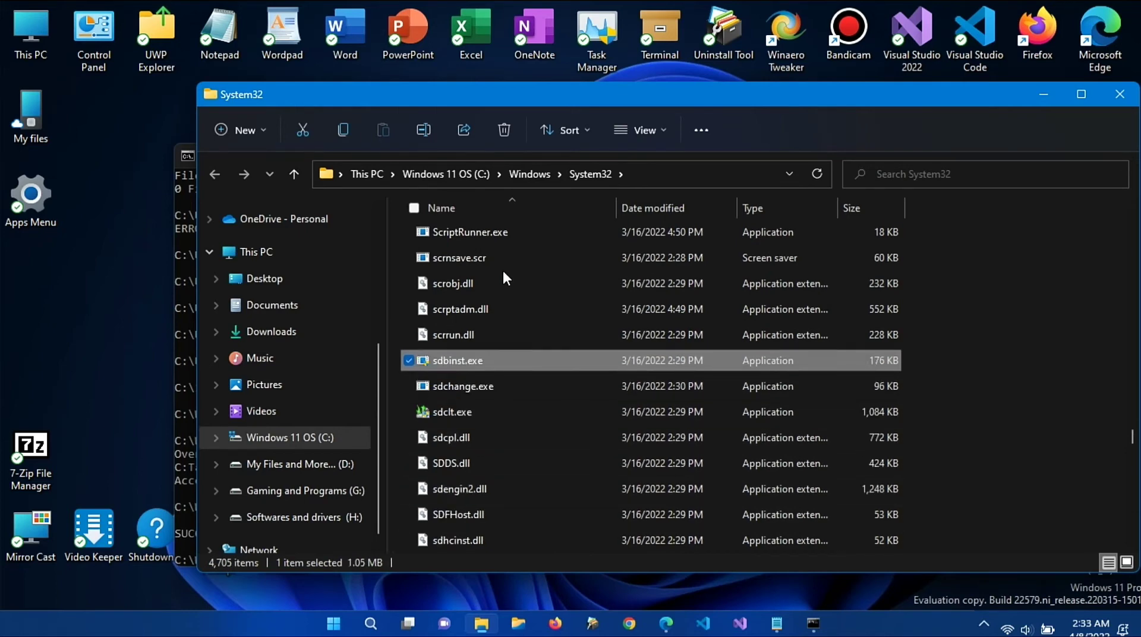
pyautogui.press('Up')
pyautogui.press('Up')
pyautogui.press('Up')
pyautogui.press('Up')
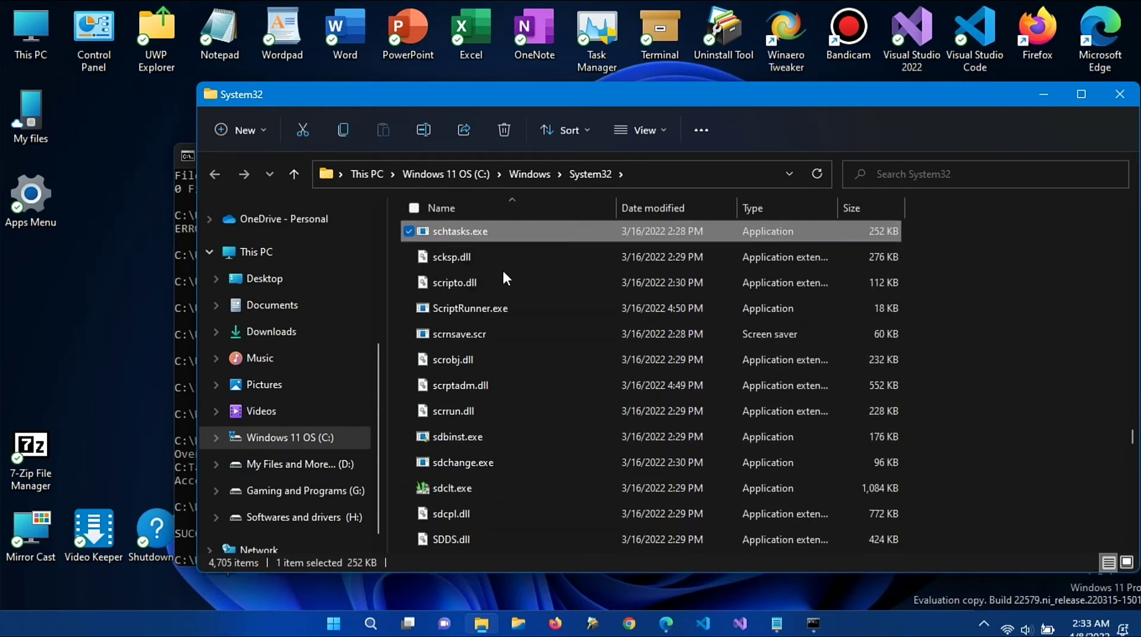
pyautogui.press('Down')
pyautogui.press('Down')
pyautogui.press('Down')
pyautogui.press('Down')
pyautogui.press('Down')
pyautogui.press('Down')
pyautogui.press('Down')
pyautogui.press('Down')
pyautogui.press('Down')
pyautogui.press('Down')
pyautogui.press('Down')
pyautogui.press('Down')
pyautogui.press('Down')
pyautogui.press('Down')
pyautogui.press('Down')
pyautogui.press('Down')
pyautogui.press('Down')
pyautogui.press('Down')
pyautogui.press('Down')
pyautogui.press('Down')
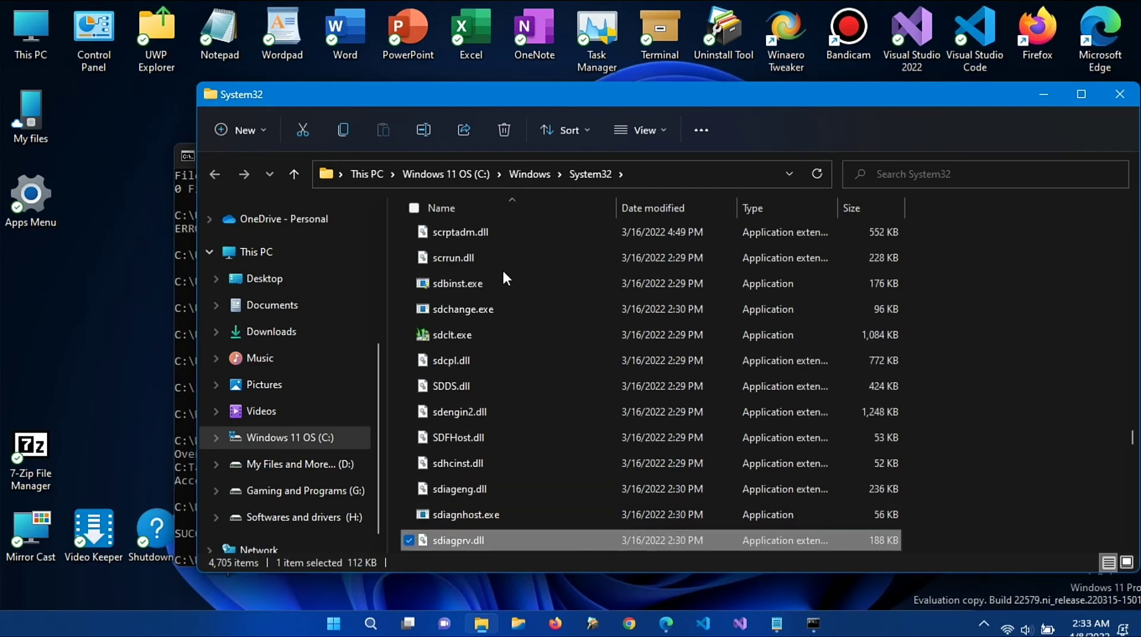
pyautogui.press('Down')
pyautogui.press('Down')
pyautogui.press('Down')
pyautogui.press('Down')
pyautogui.press('Down')
pyautogui.press('Down')
pyautogui.press('Down')
pyautogui.press('Down')
pyautogui.press('Down')
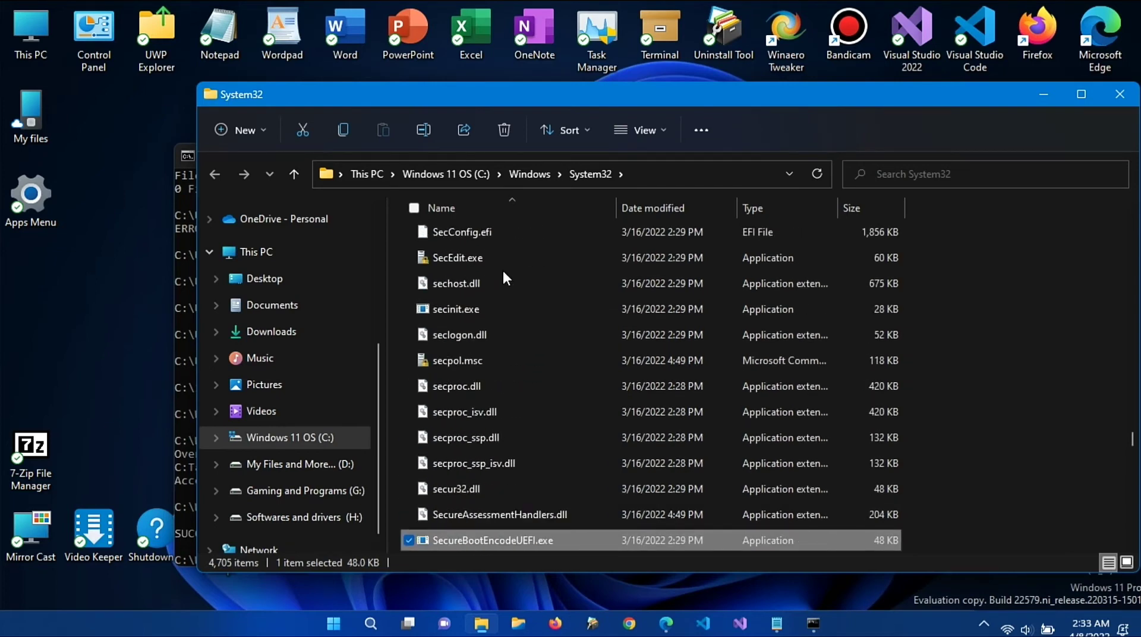
pyautogui.press('Down')
pyautogui.press('Down')
pyautogui.press('Down')
pyautogui.press('Down')
pyautogui.press('Down')
pyautogui.press('Down')
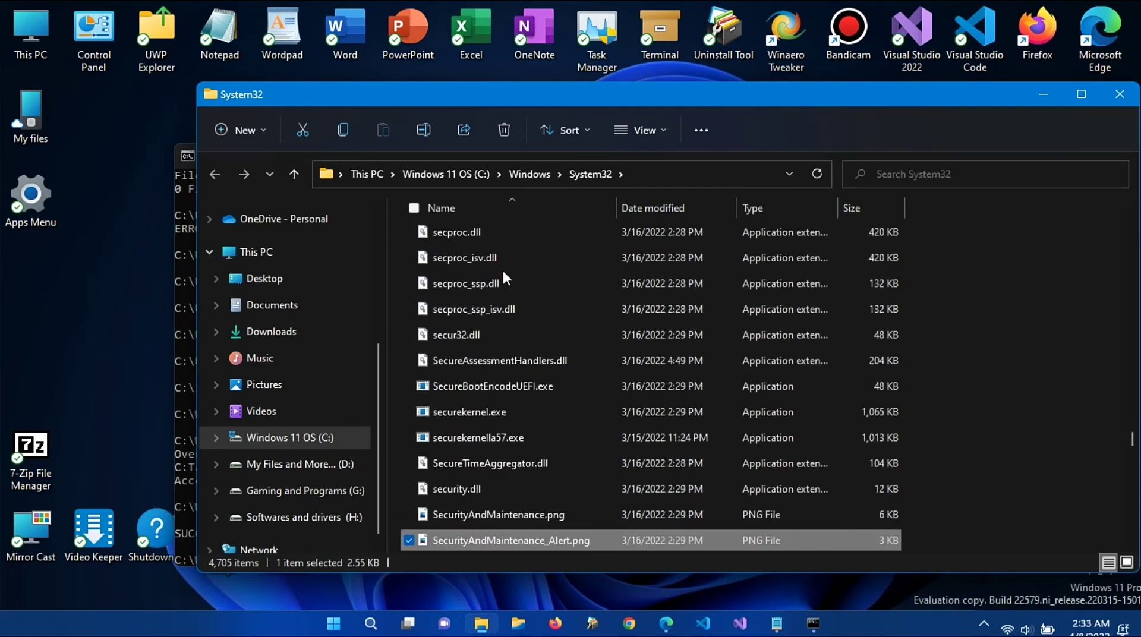
pyautogui.press('Down')
pyautogui.press('Down')
pyautogui.press('Down')
pyautogui.press('Down')
pyautogui.press('Down')
pyautogui.press('Down')
pyautogui.press('Down')
pyautogui.press('Down')
pyautogui.press('Down')
pyautogui.press('Down')
pyautogui.press('Down')
pyautogui.press('Down')
pyautogui.press('Down')
pyautogui.press('Down')
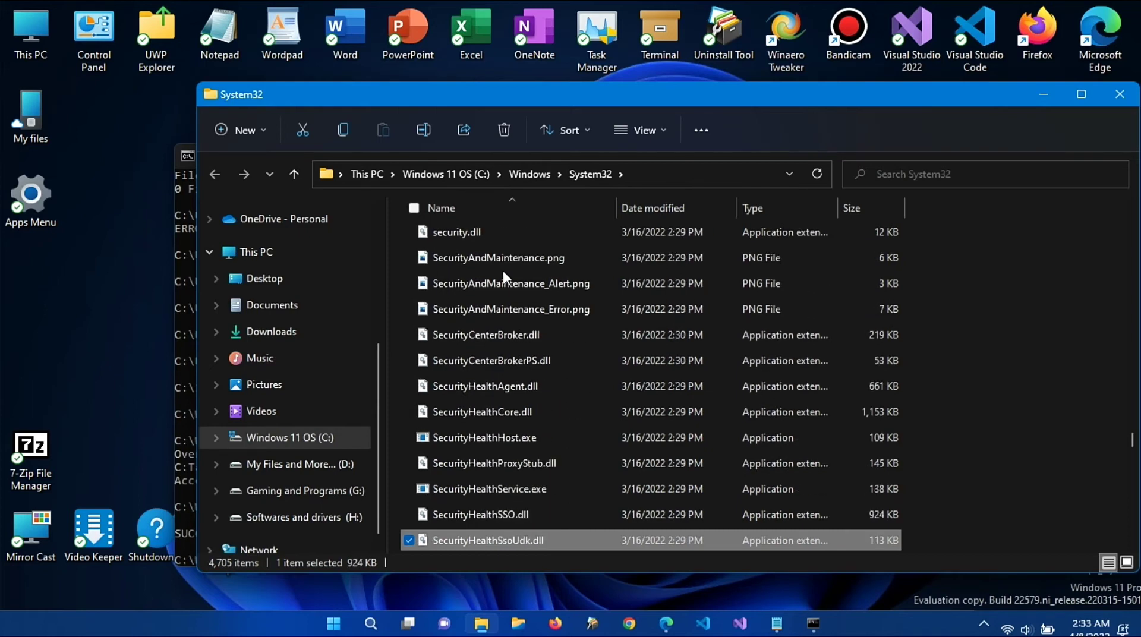
pyautogui.press('Down')
pyautogui.press('Down')
pyautogui.press('Down')
pyautogui.press('Down')
pyautogui.press('Down')
pyautogui.press('Down')
pyautogui.press('Down')
pyautogui.press('Down')
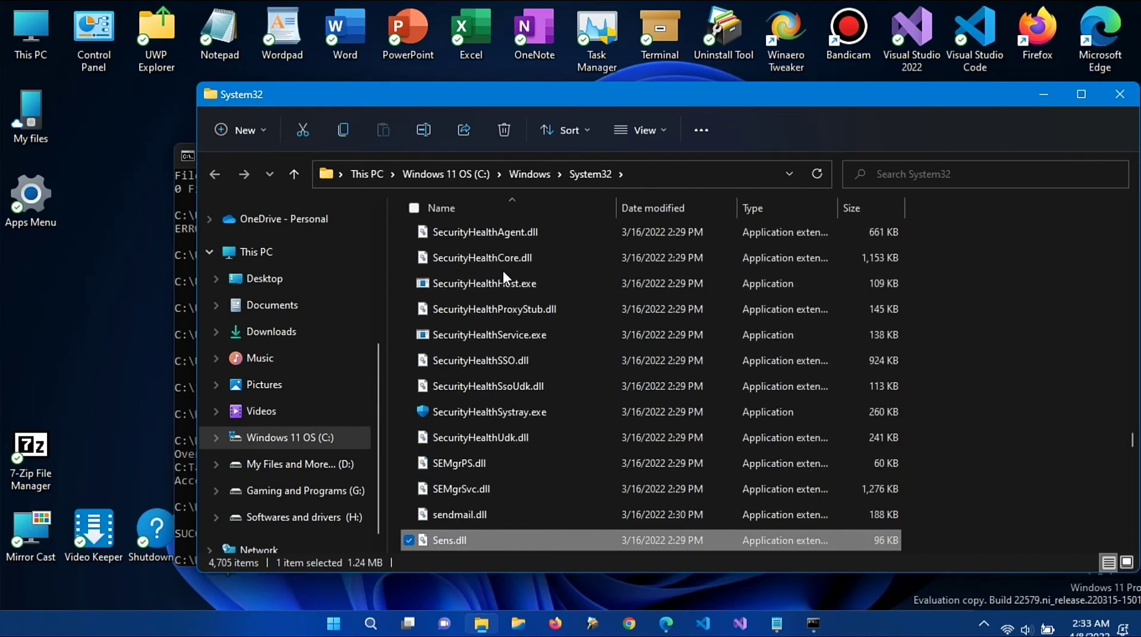
pyautogui.press('Down')
pyautogui.press('Down')
pyautogui.press('Down')
pyautogui.press('Down')
pyautogui.press('Down')
pyautogui.press('Down')
pyautogui.press('Down')
pyautogui.press('Down')
pyautogui.press('Down')
pyautogui.press('Down')
pyautogui.press('Down')
pyautogui.press('Down')
pyautogui.press('Down')
pyautogui.press('Down')
pyautogui.press('Down')
pyautogui.press('Down')
pyautogui.press('Down')
pyautogui.press('Down')
pyautogui.press('Down')
pyautogui.press('Down')
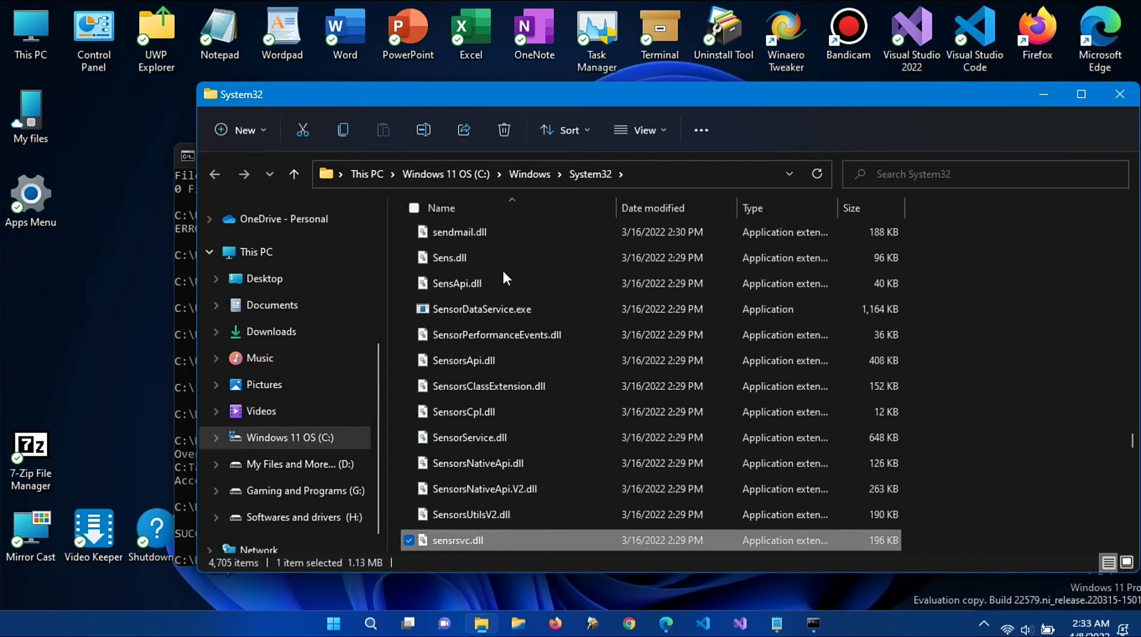
pyautogui.press('Down')
pyautogui.press('Down')
pyautogui.press('Down')
pyautogui.press('Down')
pyautogui.press('Down')
pyautogui.press('Down')
pyautogui.press('Down')
pyautogui.press('Down')
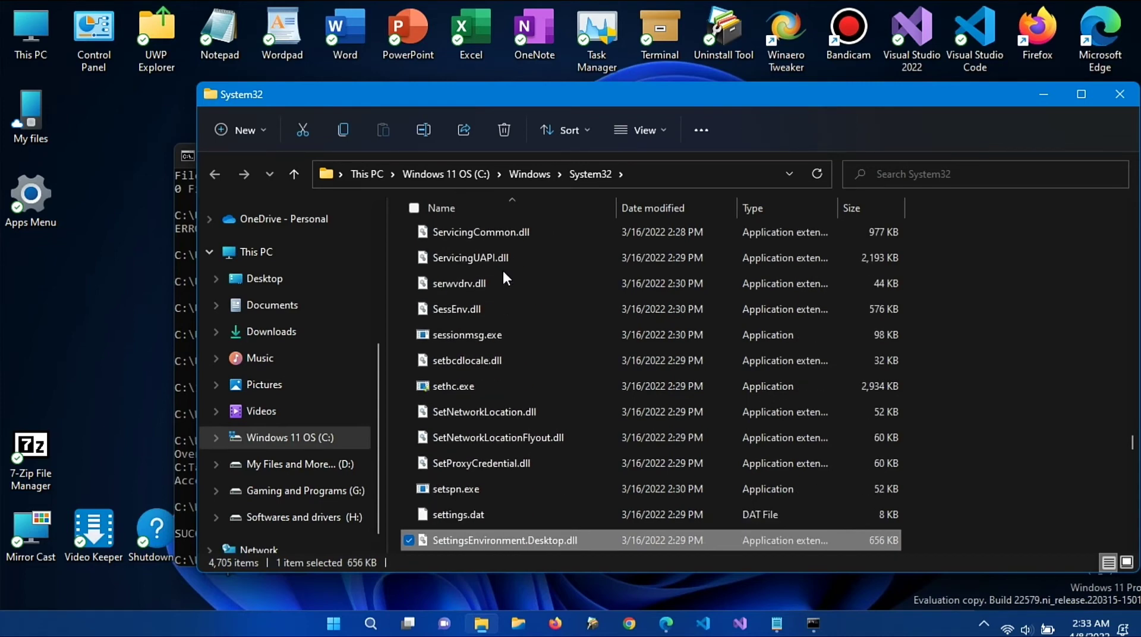
pyautogui.press('Down')
pyautogui.press('Down')
pyautogui.press('Down')
pyautogui.press('Down')
pyautogui.press('Down')
pyautogui.press('Down')
pyautogui.press('Down')
pyautogui.press('Down')
pyautogui.press('Down')
pyautogui.press('Down')
pyautogui.press('Down')
pyautogui.press('Down')
pyautogui.press('Down')
pyautogui.press('Down')
pyautogui.press('Down')
pyautogui.press('Down')
pyautogui.press('Down')
pyautogui.press('Down')
pyautogui.press('Down')
pyautogui.press('Down')
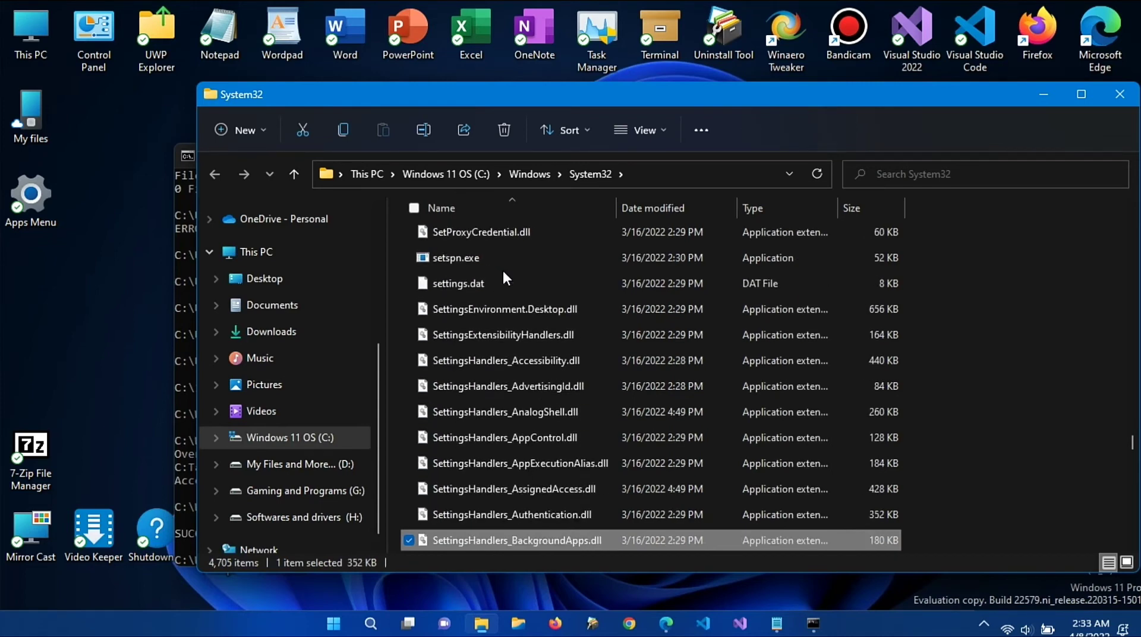
pyautogui.press('Down')
pyautogui.press('Down')
pyautogui.press('Down')
pyautogui.press('Down')
pyautogui.press('Down')
pyautogui.press('Down')
pyautogui.press('Down')
pyautogui.press('Down')
pyautogui.press('Down')
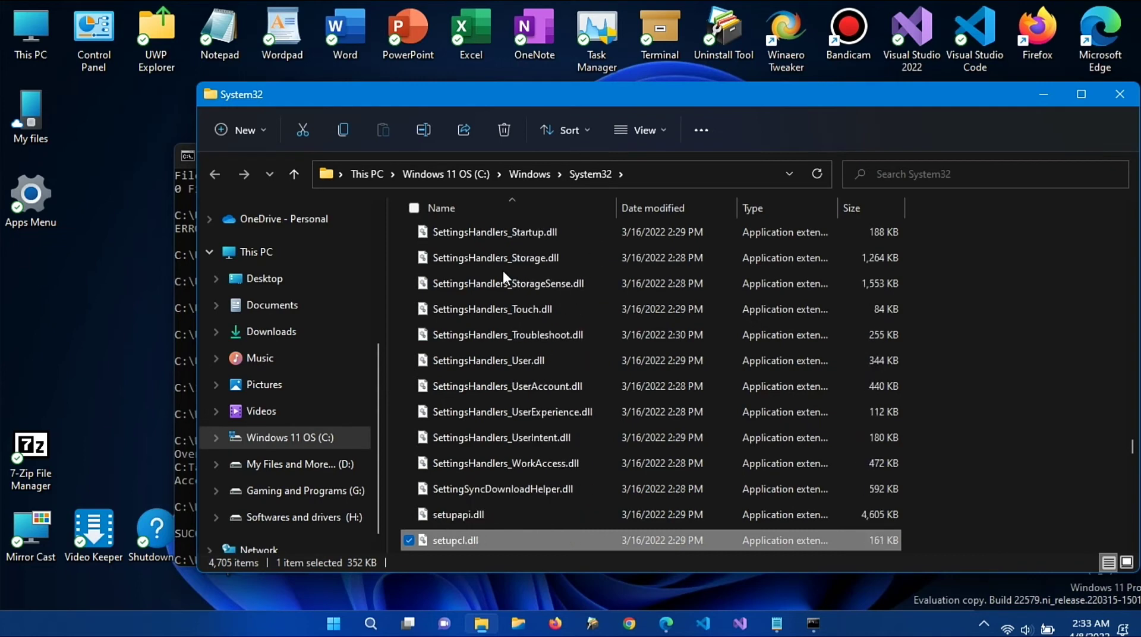
# - Look back through the System32 files from setupcl.dll up to the entries around services.msc and ServicingCommon.dll
pyautogui.press('Up')
pyautogui.press('Up')
pyautogui.press('Up')
pyautogui.press('Up')
pyautogui.press('Up')
pyautogui.press('Up')
pyautogui.press('Up')
pyautogui.press('Up')
pyautogui.press('Up')
pyautogui.press('Up')
pyautogui.press('Up')
pyautogui.press('Up')
pyautogui.press('Up')
pyautogui.press('Up')
pyautogui.press('Up')
pyautogui.press('Up')
pyautogui.press('Up')
pyautogui.press('Up')
pyautogui.press('Up')
pyautogui.press('Up')
pyautogui.press('Up')
pyautogui.press('Up')
pyautogui.press('Up')
pyautogui.press('Up')
pyautogui.press('Up')
pyautogui.press('Up')
pyautogui.press('Up')
pyautogui.press('Up')
pyautogui.press('Up')
pyautogui.press('Up')
pyautogui.press('Up')
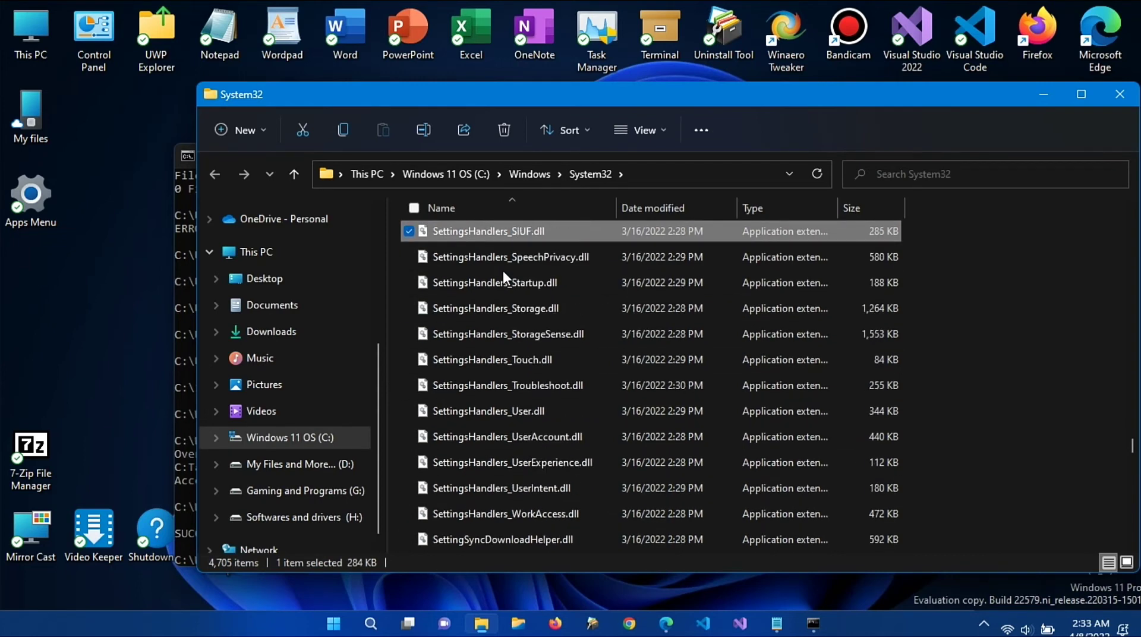
pyautogui.press('Up')
pyautogui.press('Up')
pyautogui.press('Up')
pyautogui.press('Up')
pyautogui.press('Up')
pyautogui.press('Up')
pyautogui.press('Up')
pyautogui.press('Up')
pyautogui.press('Up')
pyautogui.press('Up')
pyautogui.press('Up')
pyautogui.press('Up')
pyautogui.press('Up')
pyautogui.press('Up')
pyautogui.press('Up')
pyautogui.press('Up')
pyautogui.press('Up')
pyautogui.press('Up')
pyautogui.press('Up')
pyautogui.press('Up')
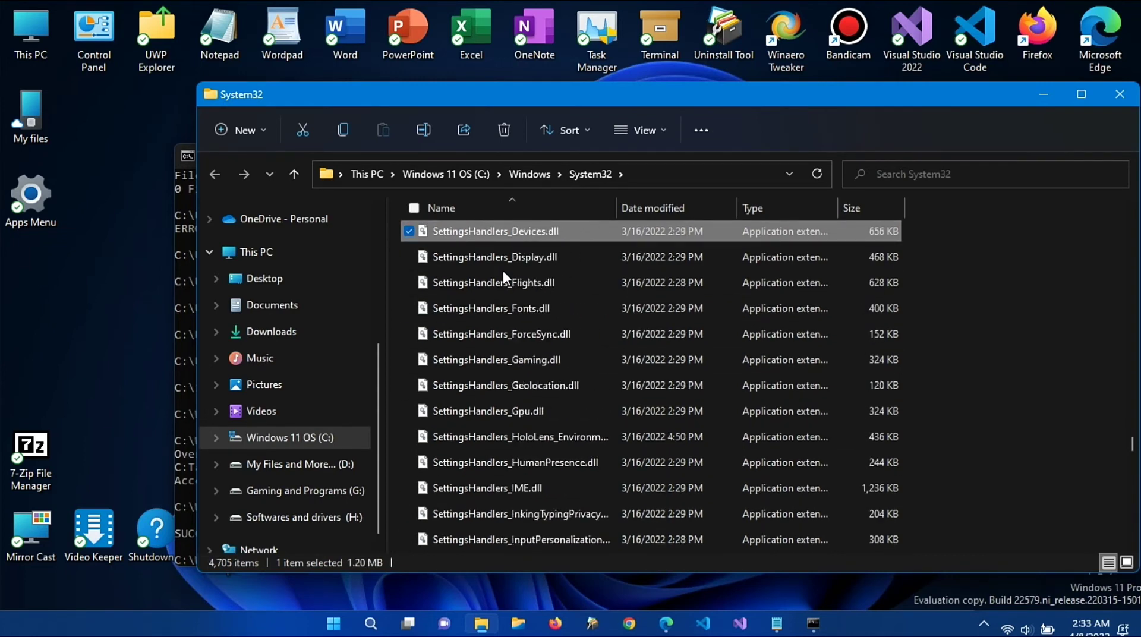
pyautogui.press('Down')
pyautogui.press('Down')
pyautogui.press('Down')
pyautogui.press('Down')
pyautogui.press('Down')
pyautogui.press('Down')
pyautogui.press('Down')
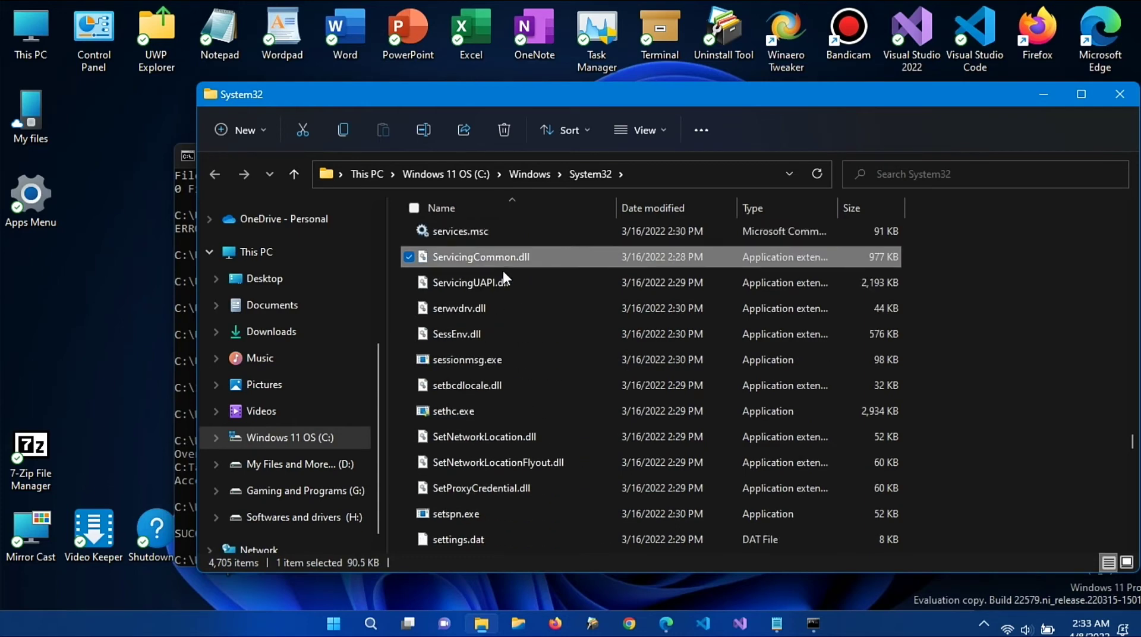
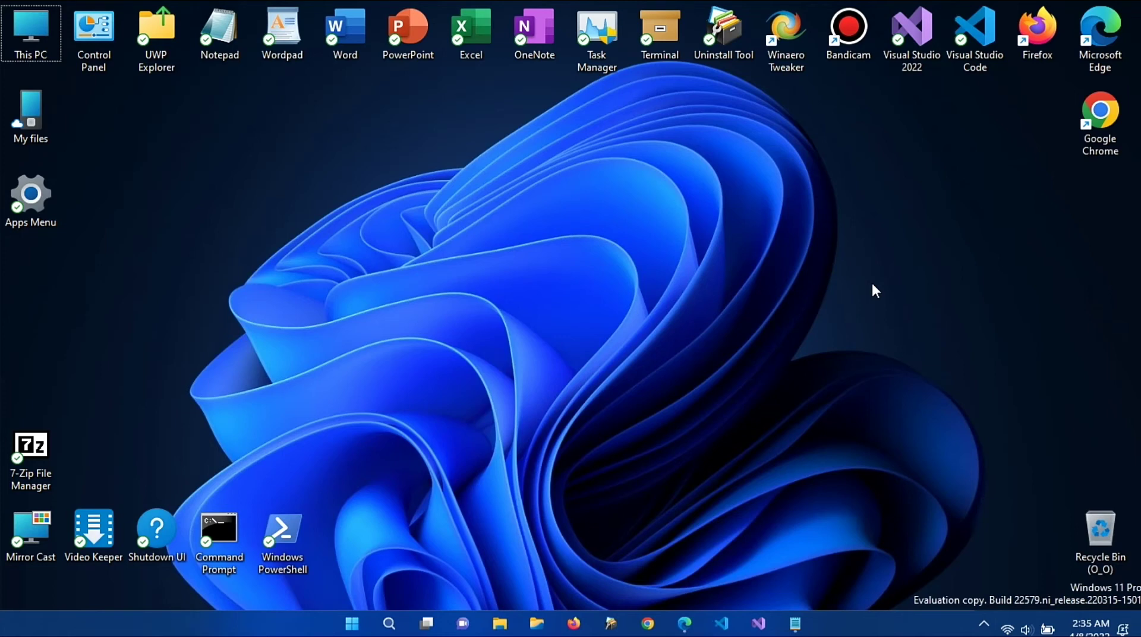
# - Open Windows Security as a floating window on the desktop and go to Virus & threat protection
pyautogui.click(984, 624)
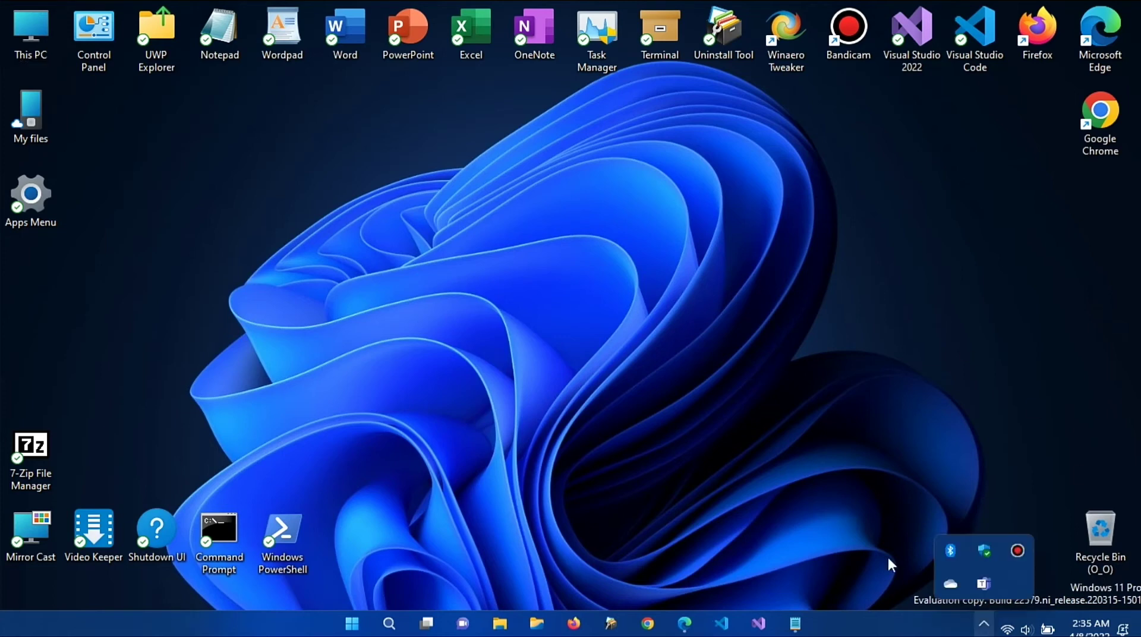
pyautogui.click(985, 553)
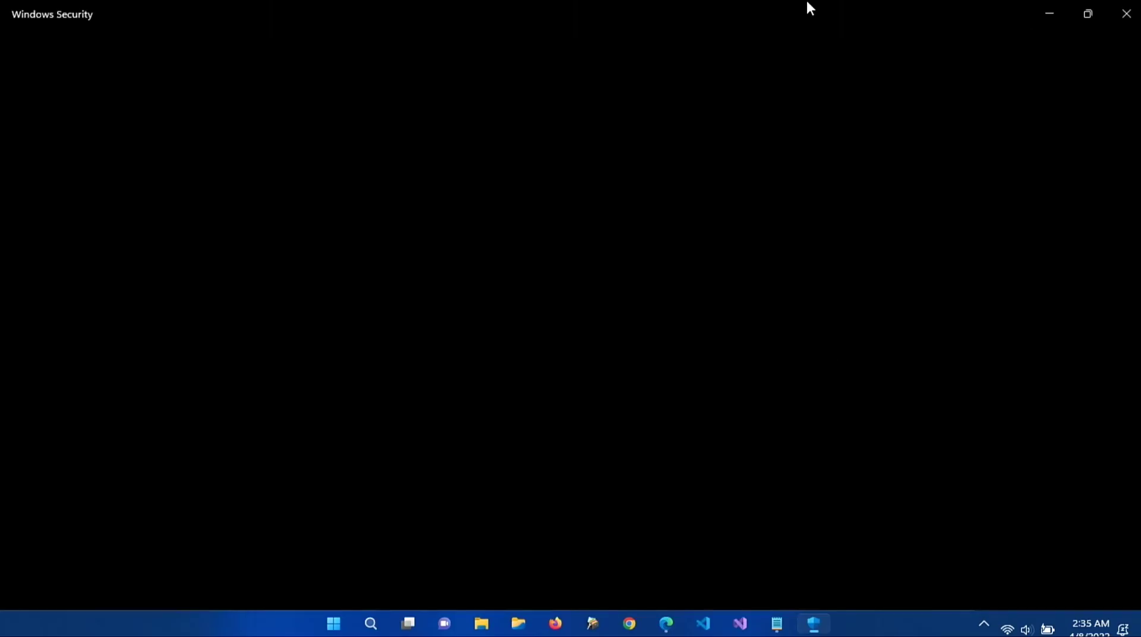
pyautogui.moveTo(807, 6); pyautogui.dragTo(885, 150)
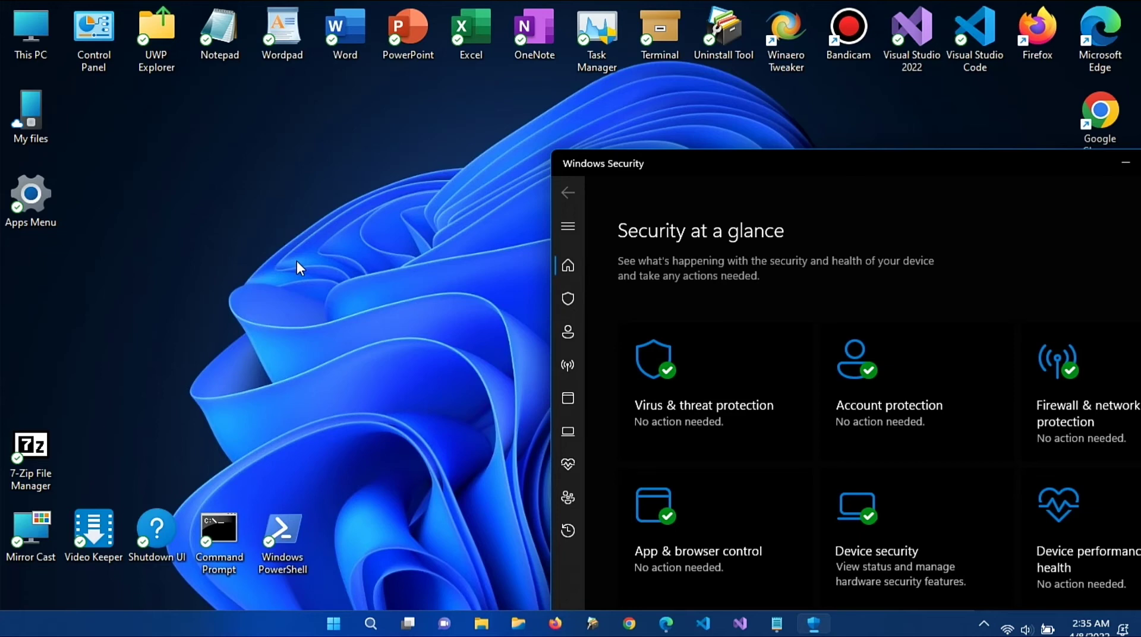
pyautogui.click(654, 380)
pyautogui.moveTo(784, 163); pyautogui.dragTo(663, 124)
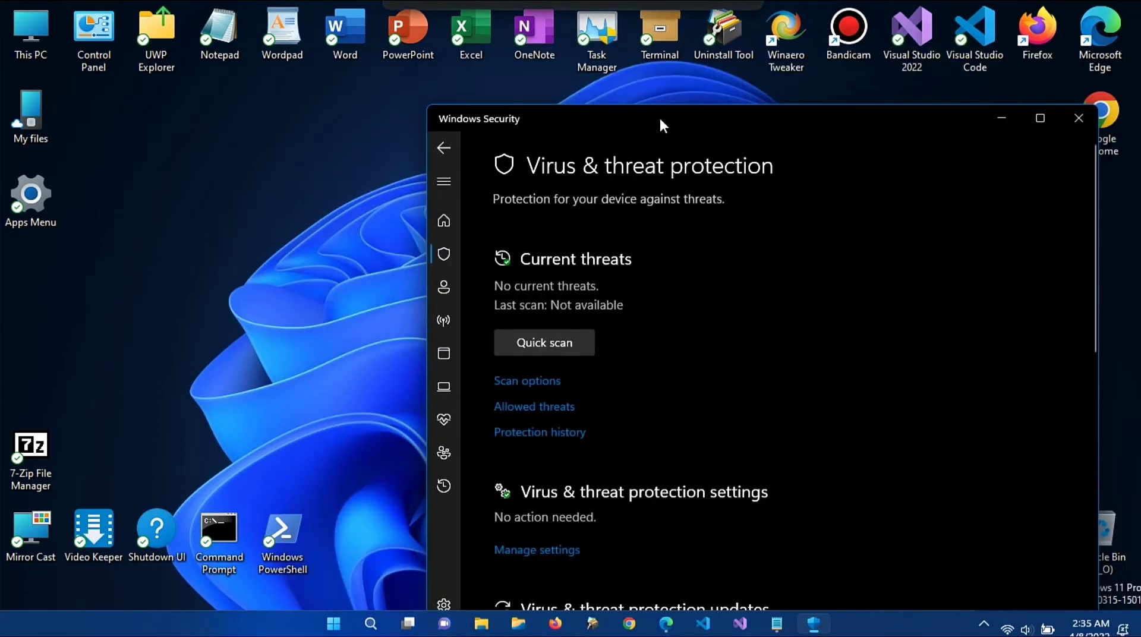
# - Read the details of the "Remediation incomplete" entry in the protection history, and close Windows Security
pyautogui.click(545, 432)
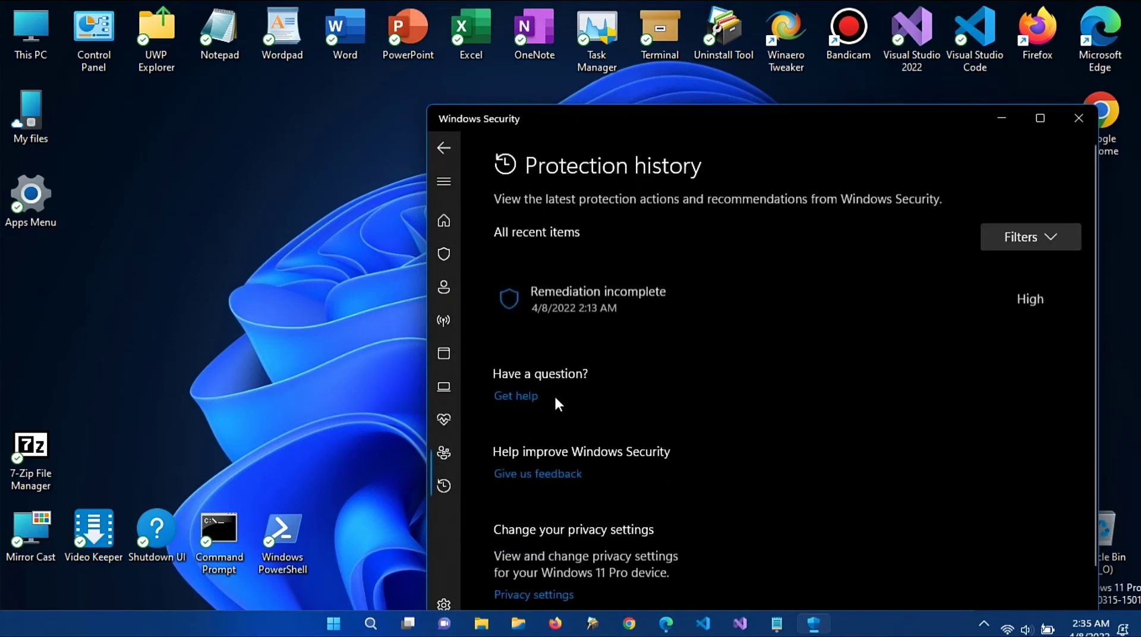
pyautogui.click(619, 309)
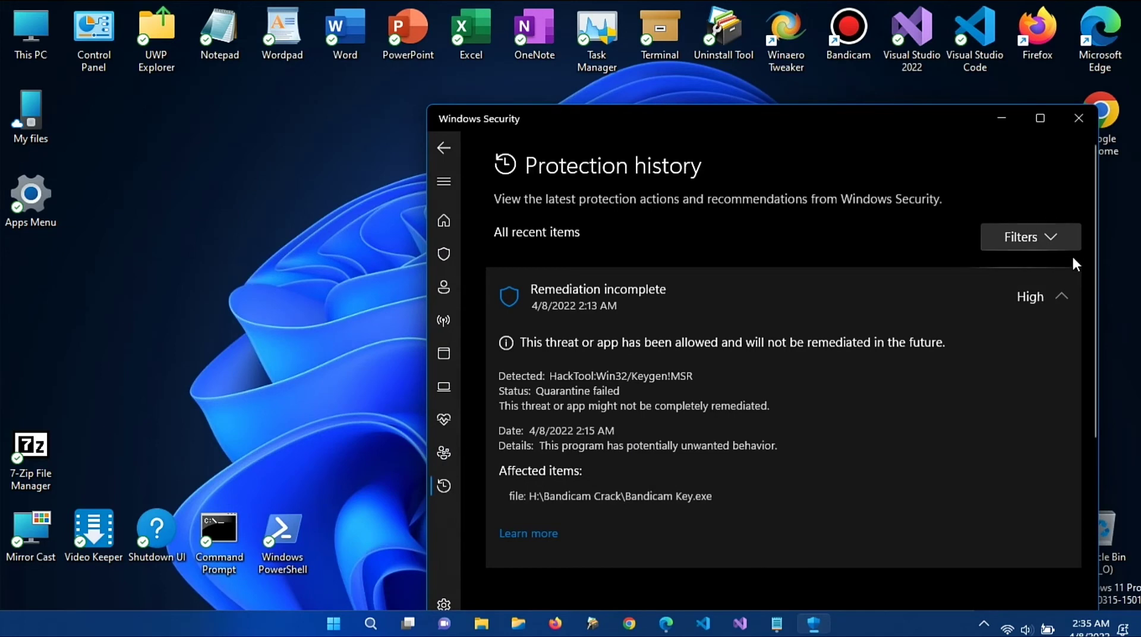
pyautogui.click(1079, 116)
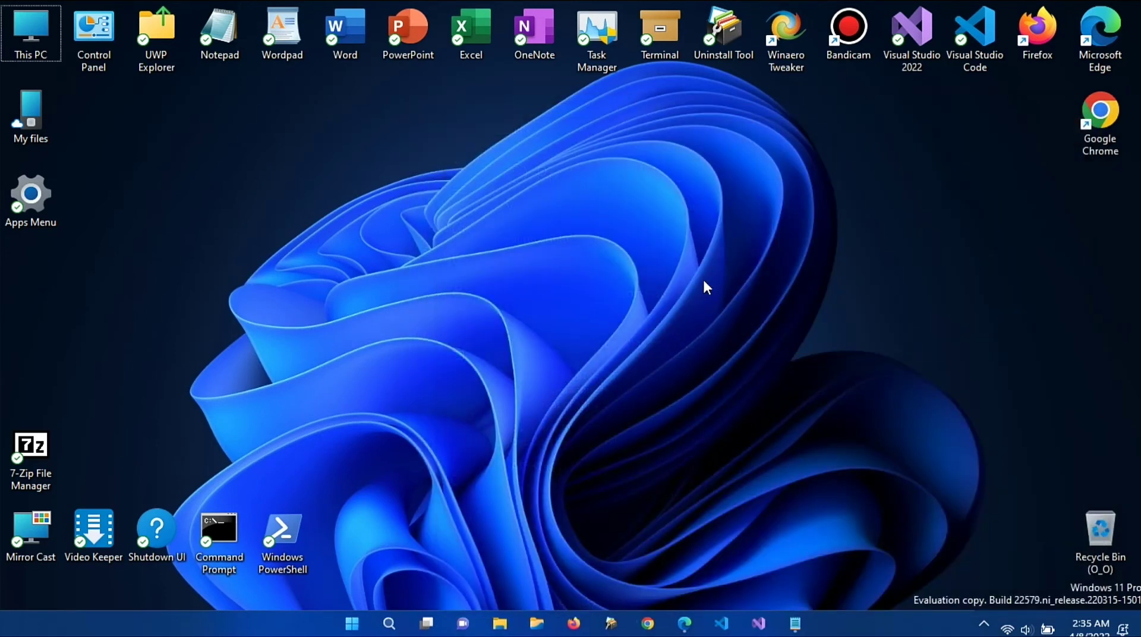
# - Switch to the open Notepad note, add the line "It's not working!" below a blank line, and minimise the window
pyautogui.moveTo(703, 277); pyautogui.dragTo(551, 431)
pyautogui.click(798, 633)
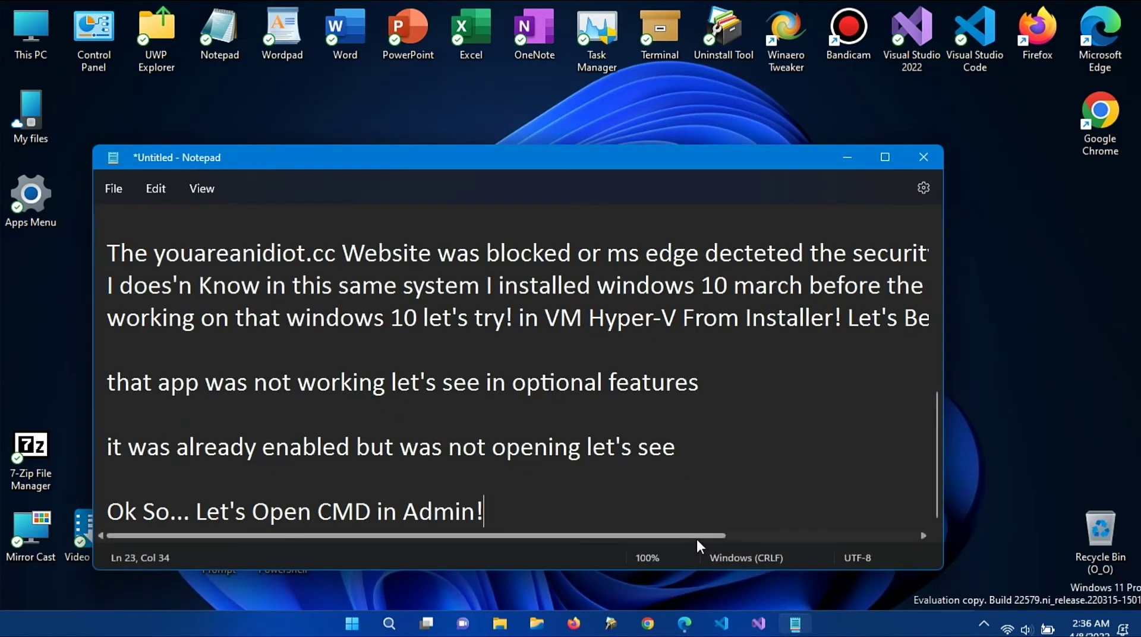
pyautogui.press('Return')
pyautogui.press('Return')
pyautogui.write('I')
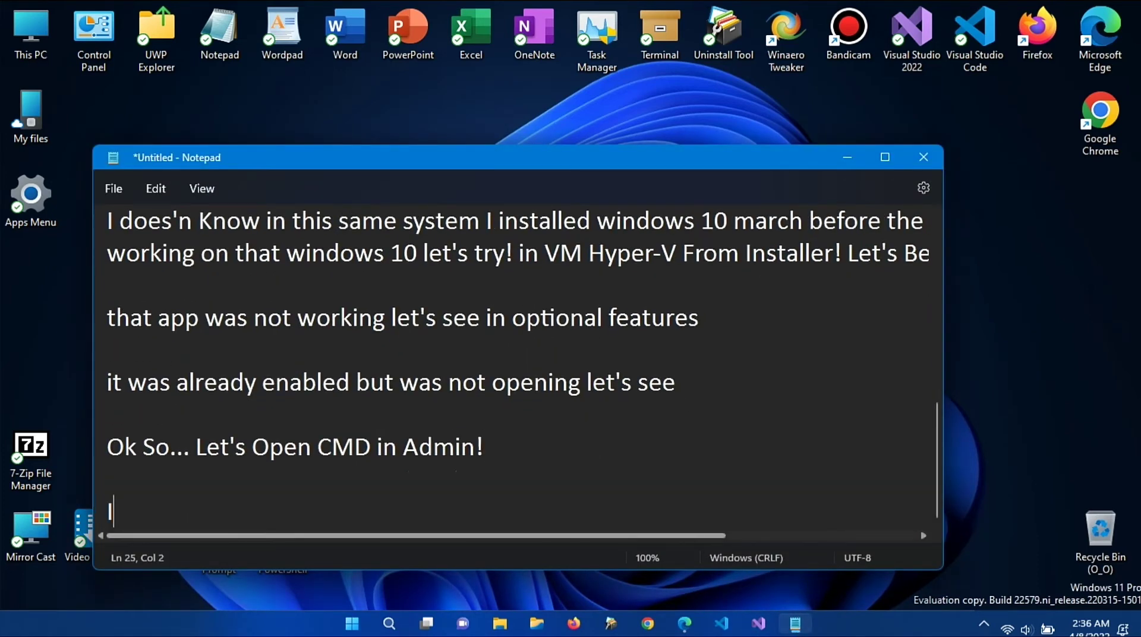
pyautogui.write("t's not worki")
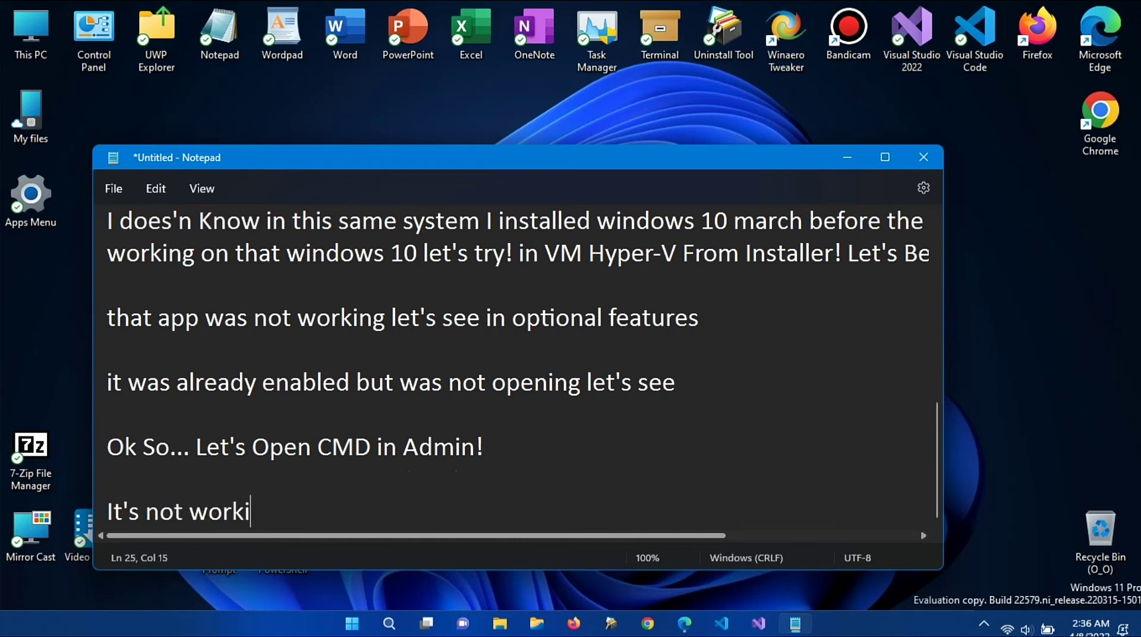
pyautogui.write('ng!')
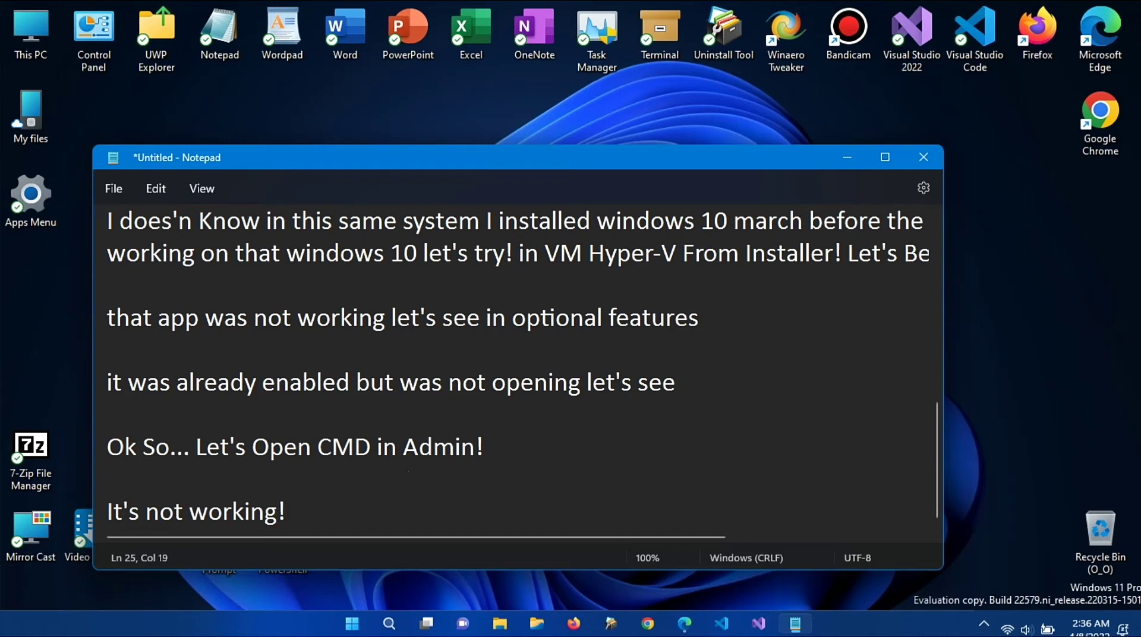
pyautogui.click(840, 153)
pyautogui.moveTo(838, 148); pyautogui.dragTo(684, 437)
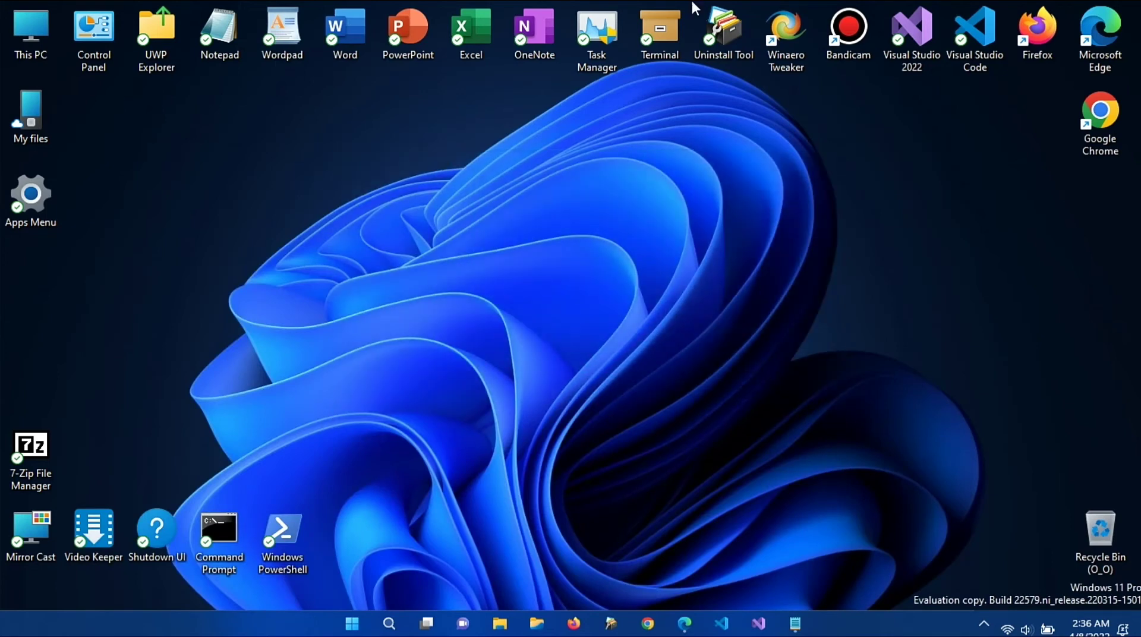
pyautogui.moveTo(593, 248); pyautogui.dragTo(733, 424)
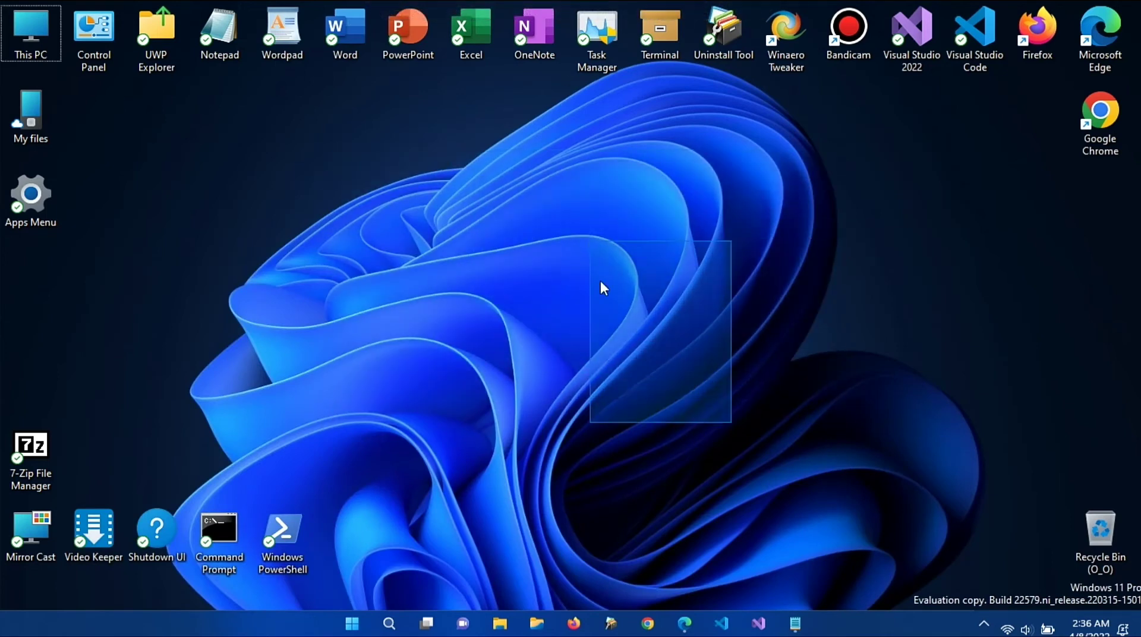
pyautogui.click(364, 634)
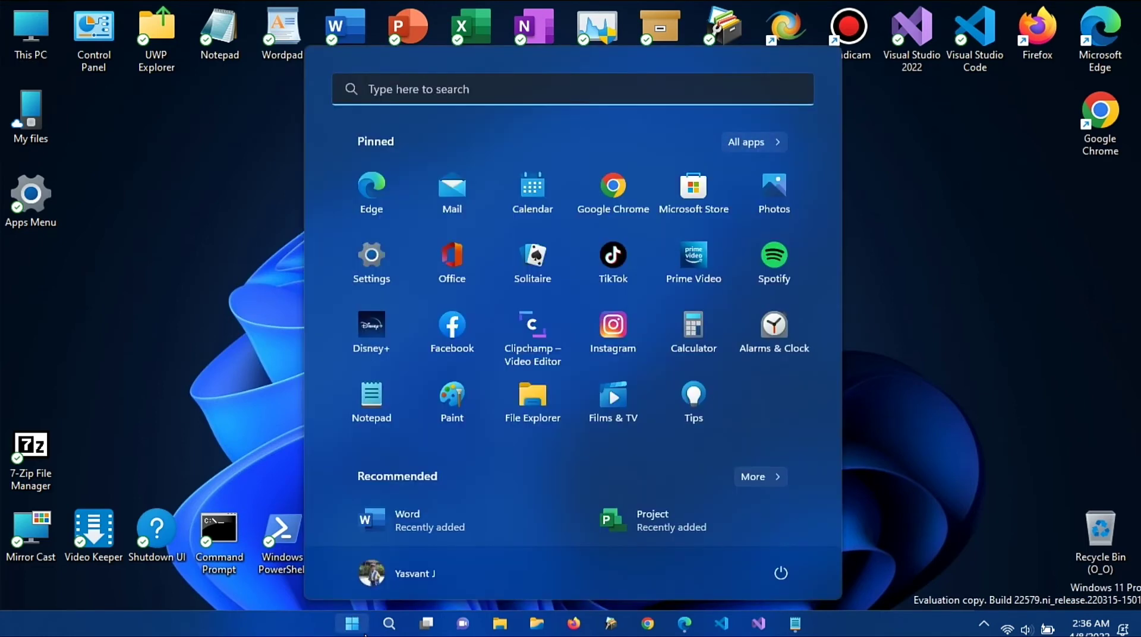
pyautogui.click(364, 634)
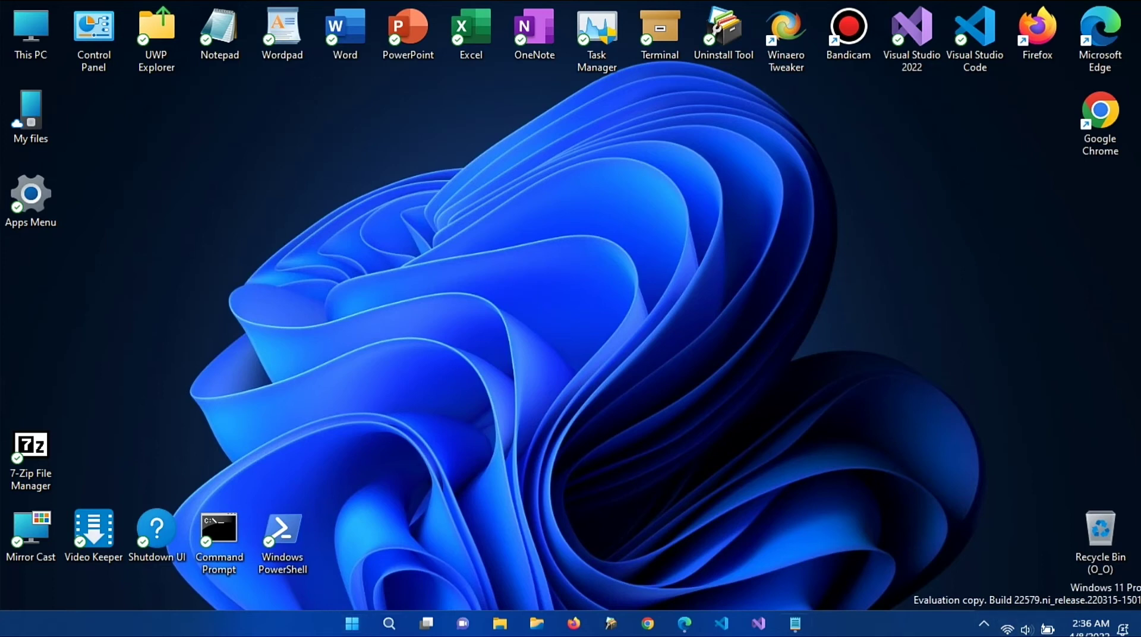
# - Restore the Notepad note and add the line "now let's try hurr-durr.cc in ms edge! let's try!" below a blank line
pyautogui.click(795, 623)
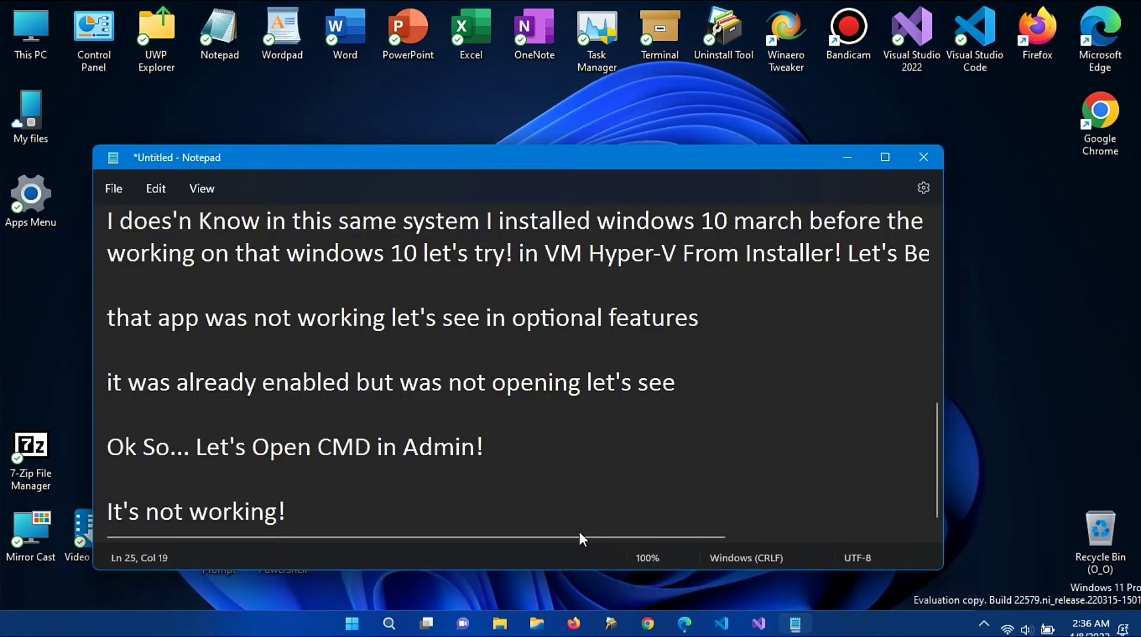
pyautogui.press('Return')
pyautogui.press('Return')
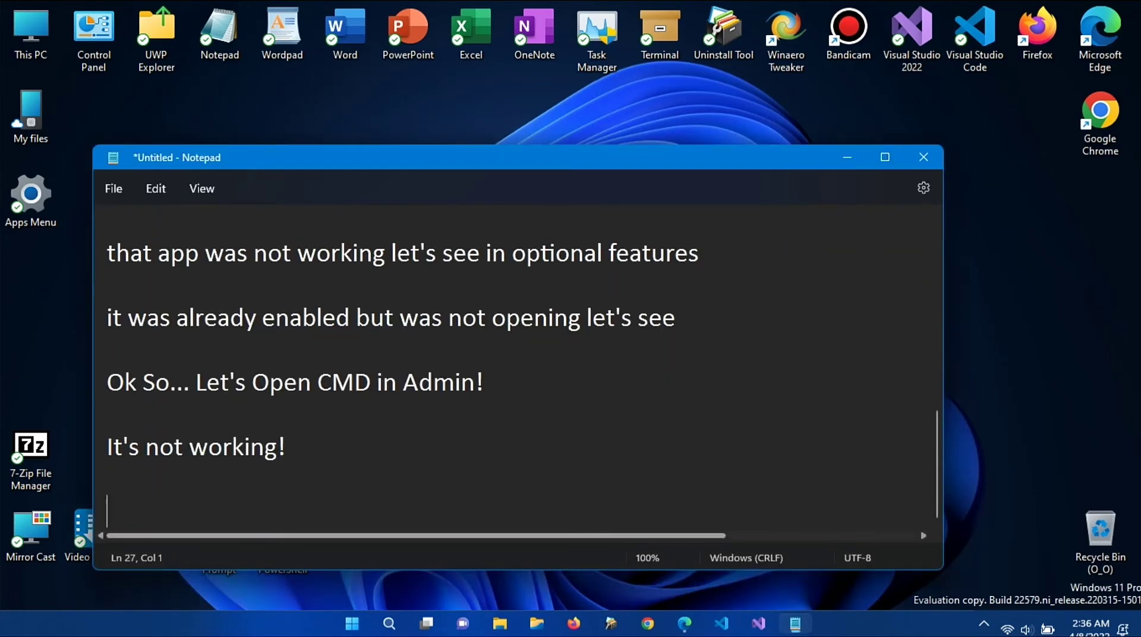
pyautogui.write('now let')
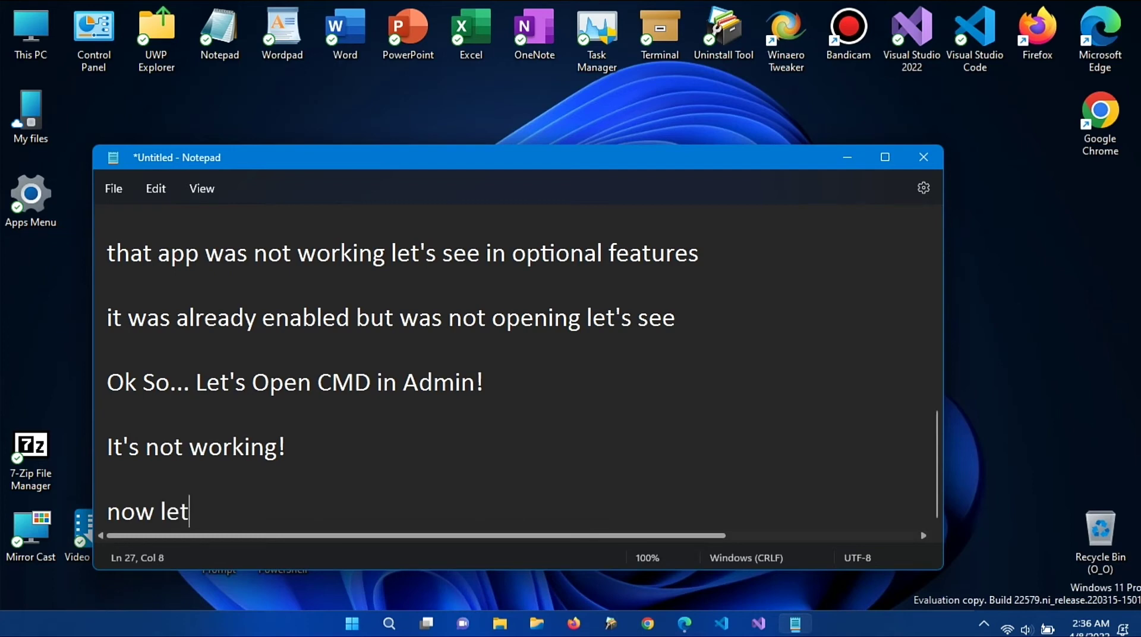
pyautogui.write("'s try hurr-")
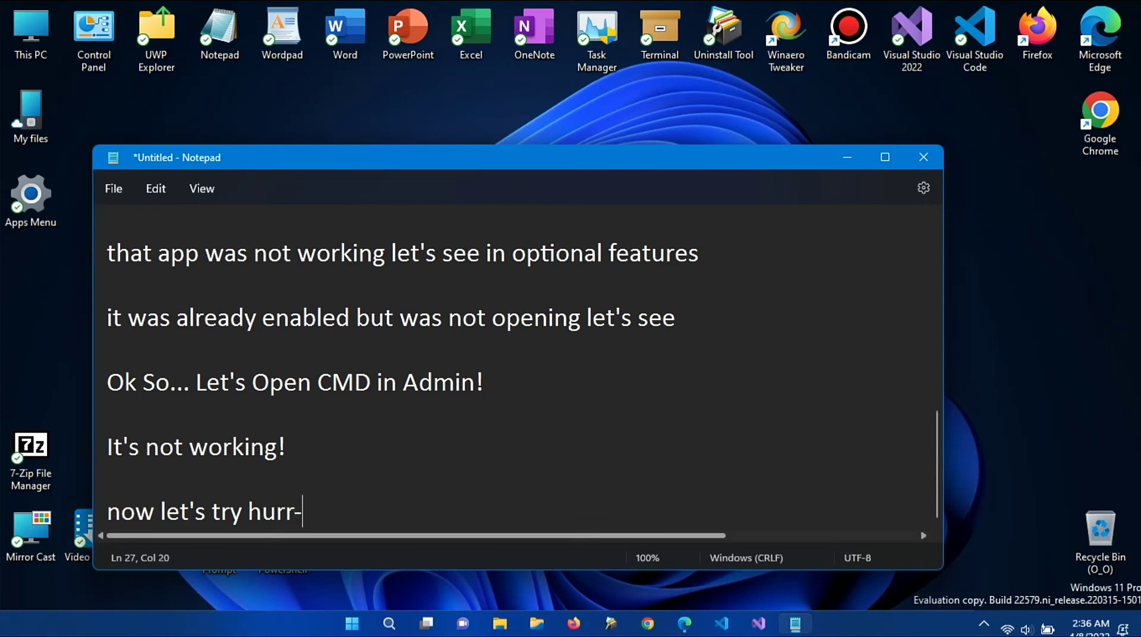
pyautogui.write('durr.cc in ')
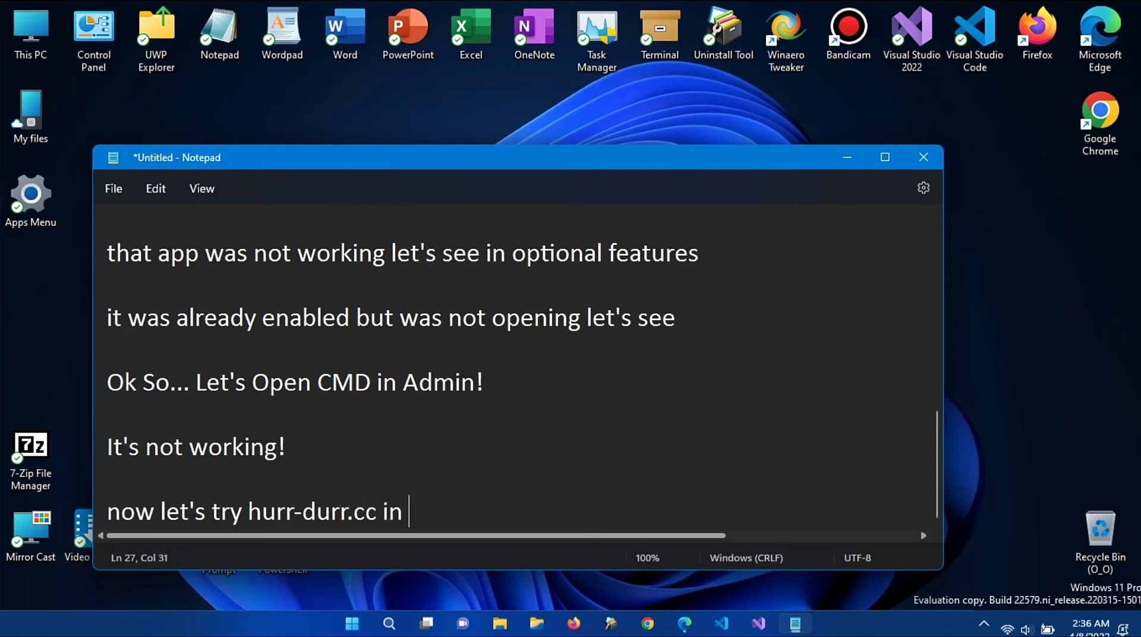
pyautogui.write('ms edge')
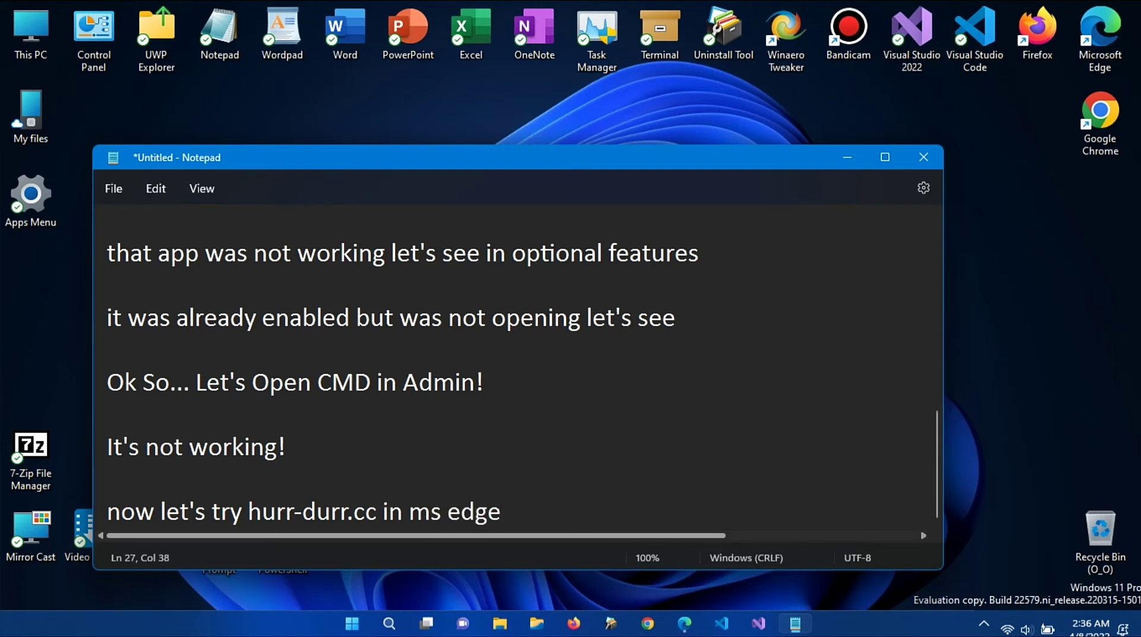
pyautogui.write("! let's ")
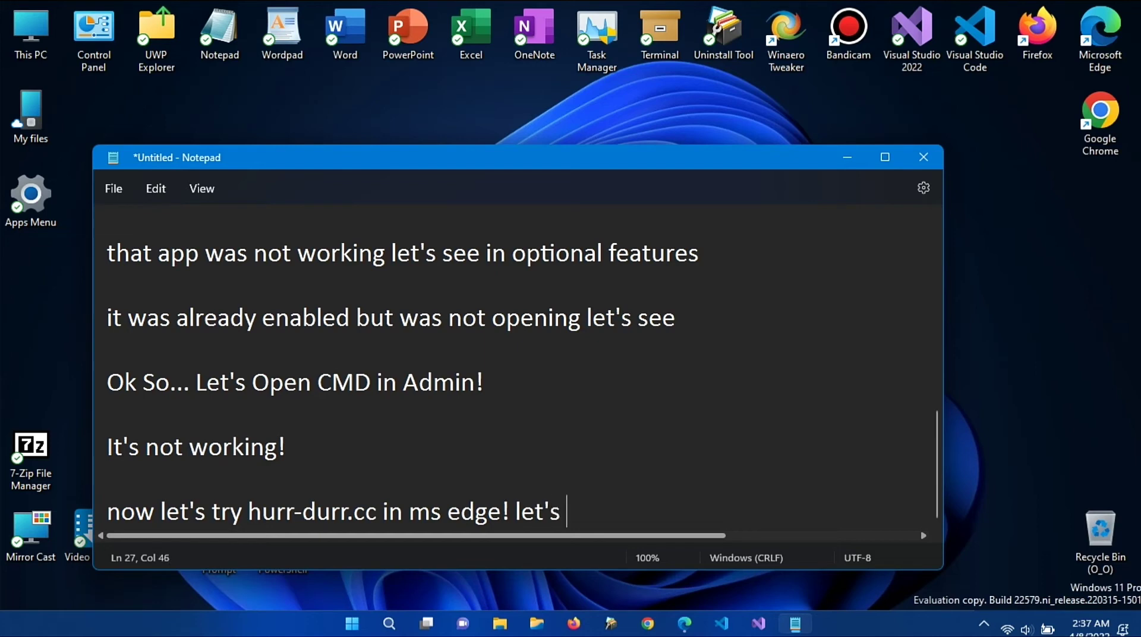
pyautogui.write('try1')
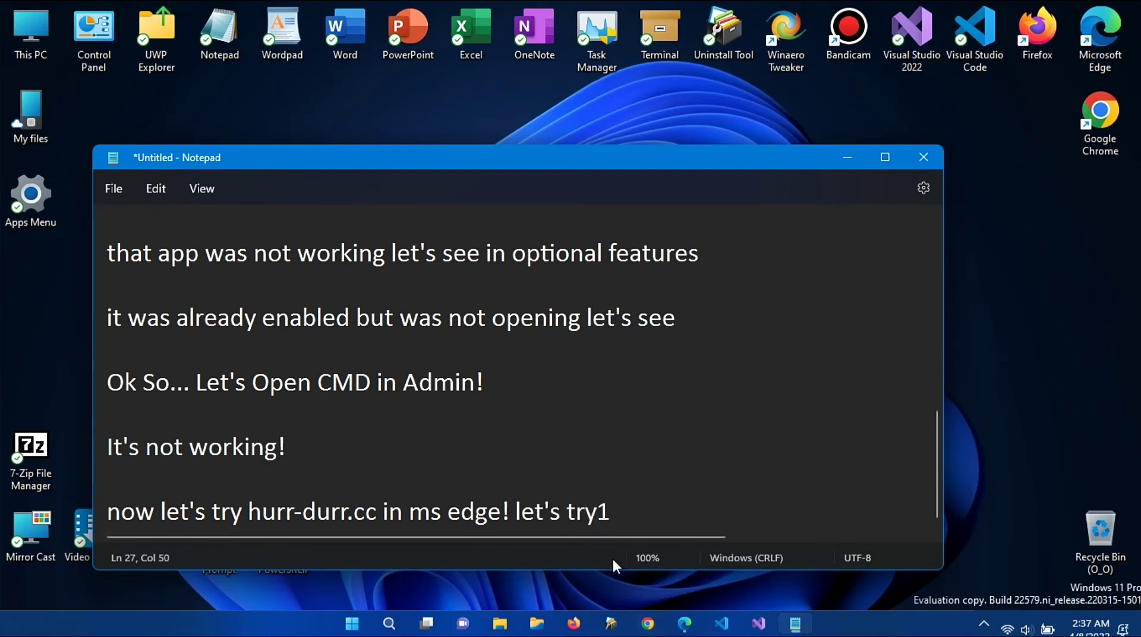
pyautogui.press('BackSpace')
pyautogui.write('!')
# - Switch to the Microsoft Edge window showing youareanidiot.cc and load hurr-durr.cc in a new tab
pyautogui.click(692, 630)
pyautogui.click(773, 586)
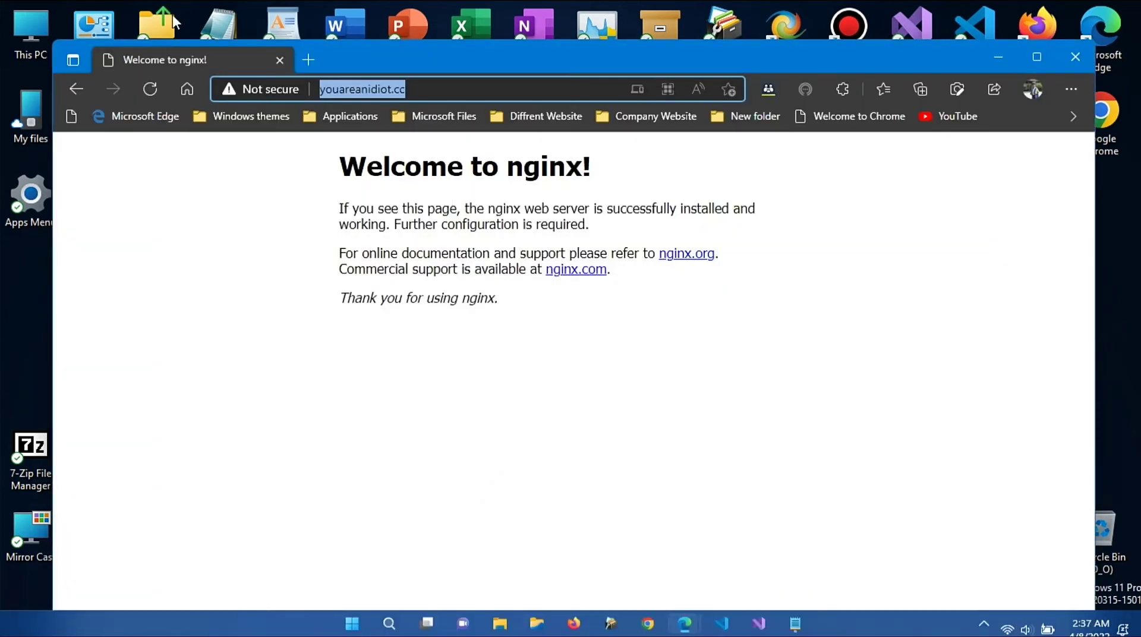
pyautogui.click(309, 59)
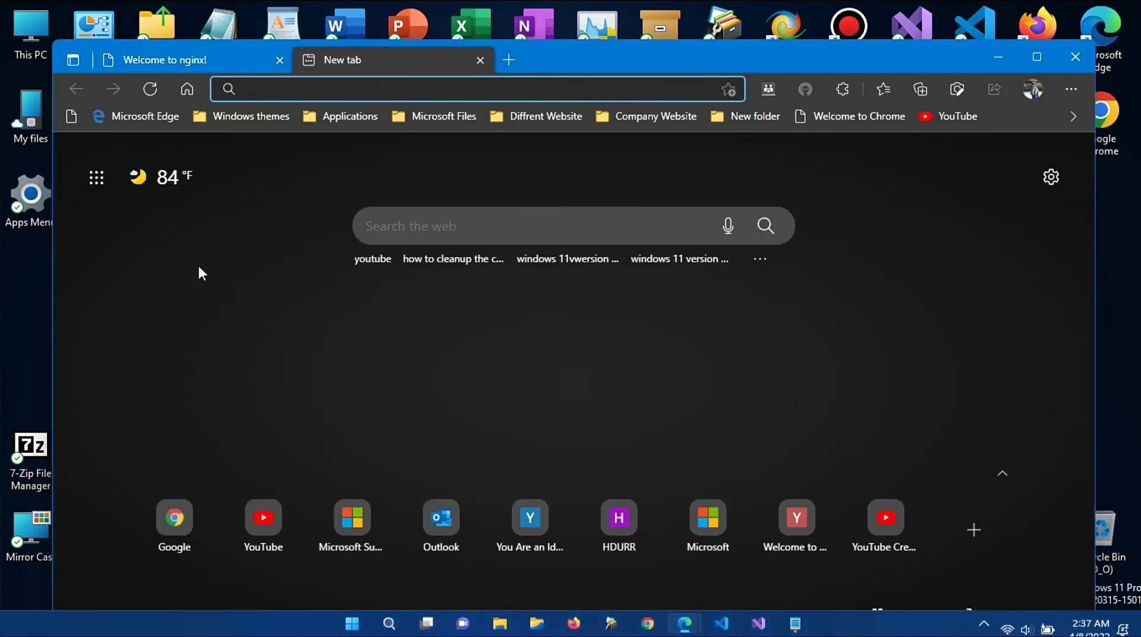
pyautogui.write('hurr')
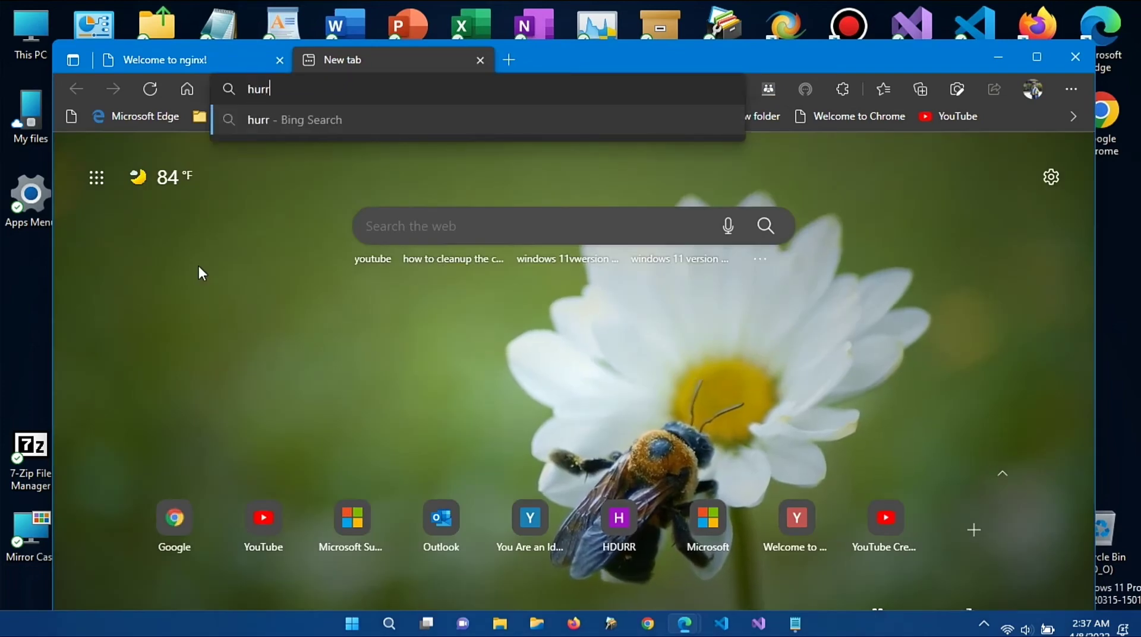
pyautogui.write('-durr')
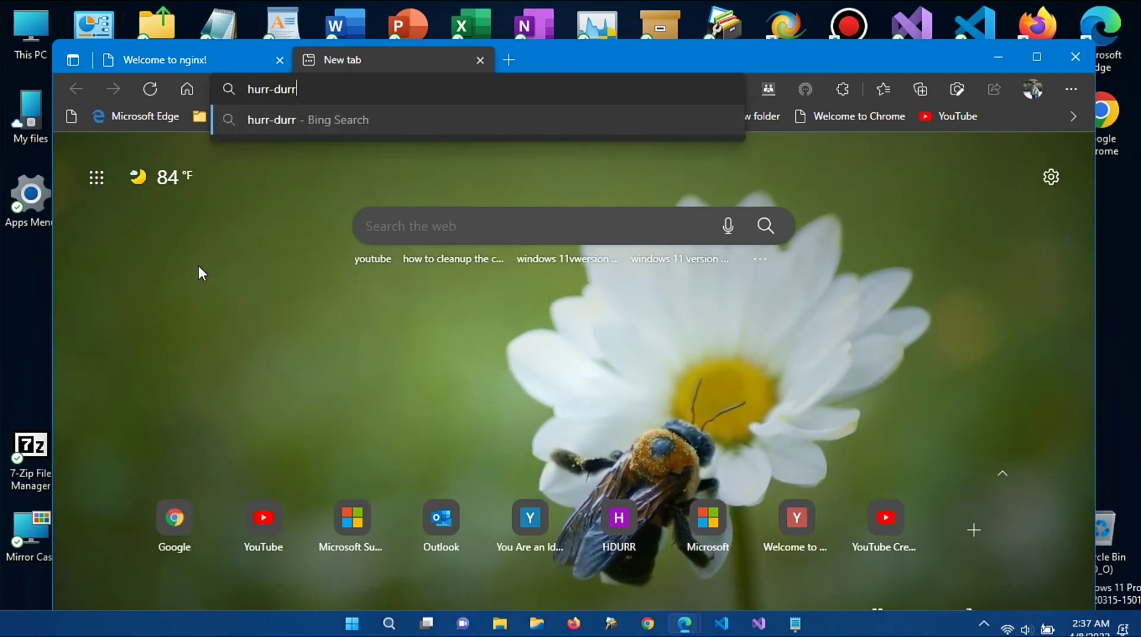
pyautogui.write('.cc')
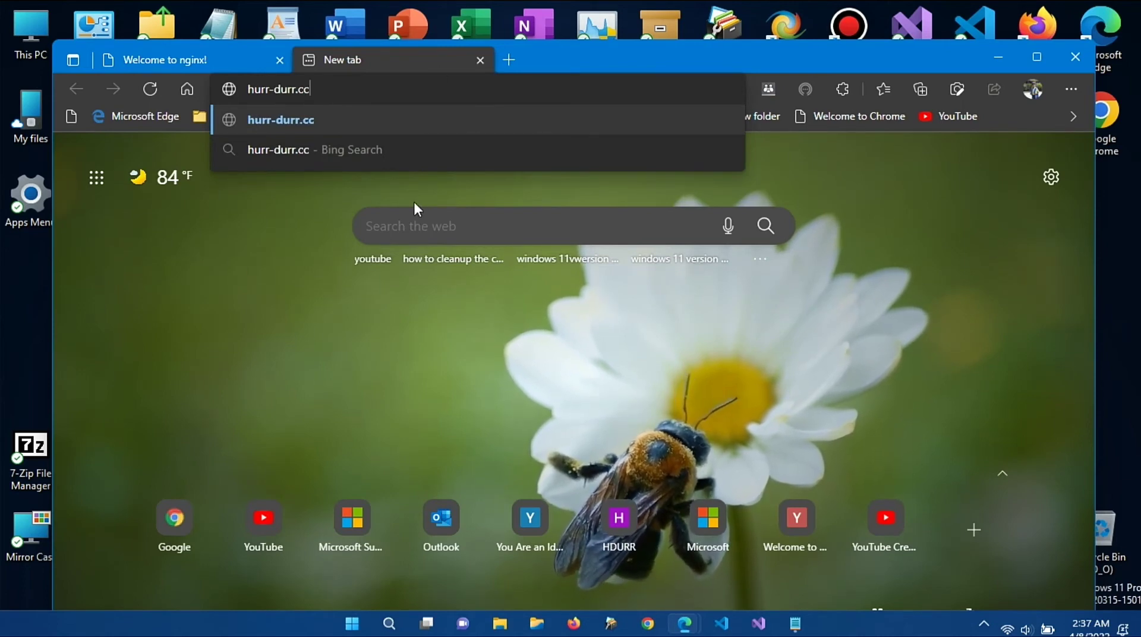
pyautogui.press('Return')
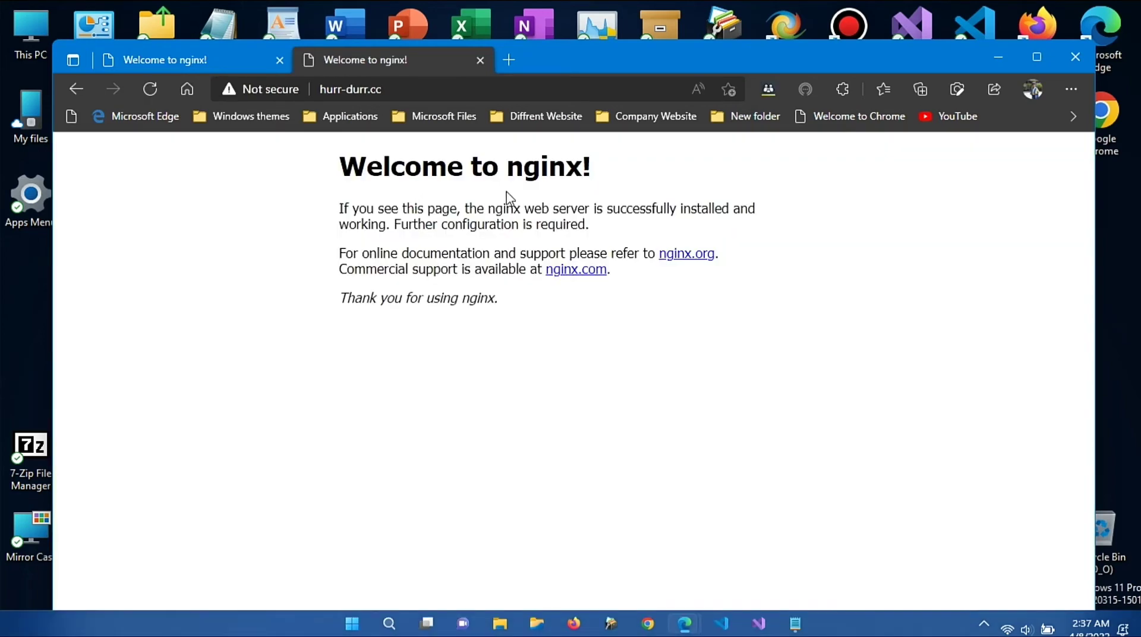
pyautogui.moveTo(404, 208); pyautogui.dragTo(460, 254)
pyautogui.click(494, 227)
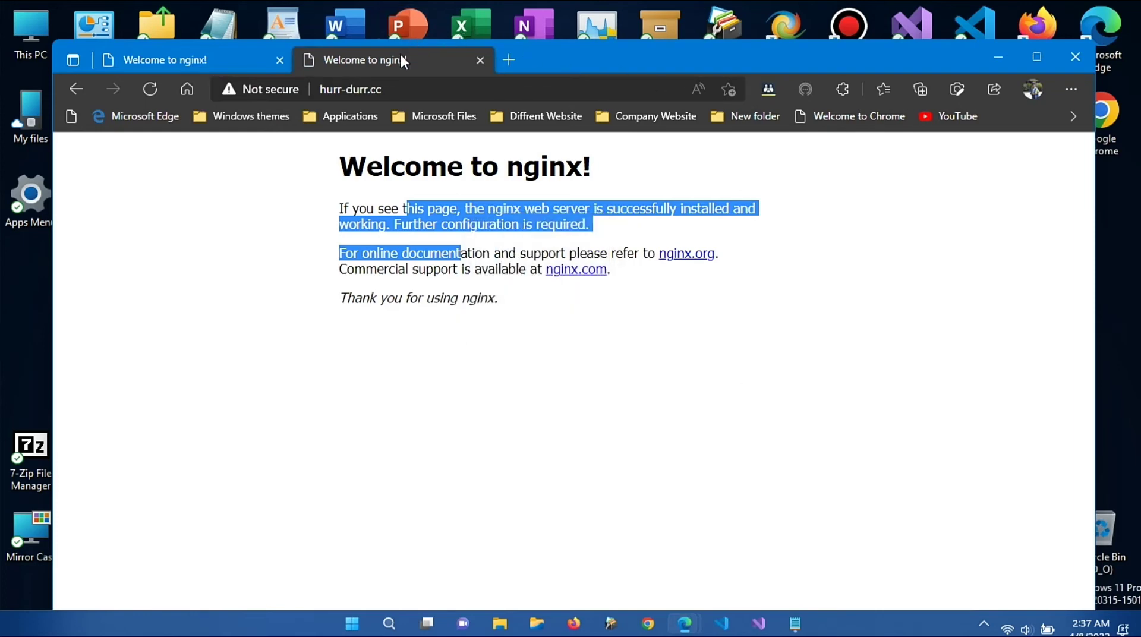
# - Separate the hurr-durr.cc tab into its own window, then tile it below the youareanidiot.cc window with the Notepad note filling the other half
pyautogui.moveTo(401, 59); pyautogui.dragTo(766, 168)
pyautogui.moveTo(711, 51); pyautogui.dragTo(264, 8)
pyautogui.moveTo(344, 16); pyautogui.dragTo(636, 45)
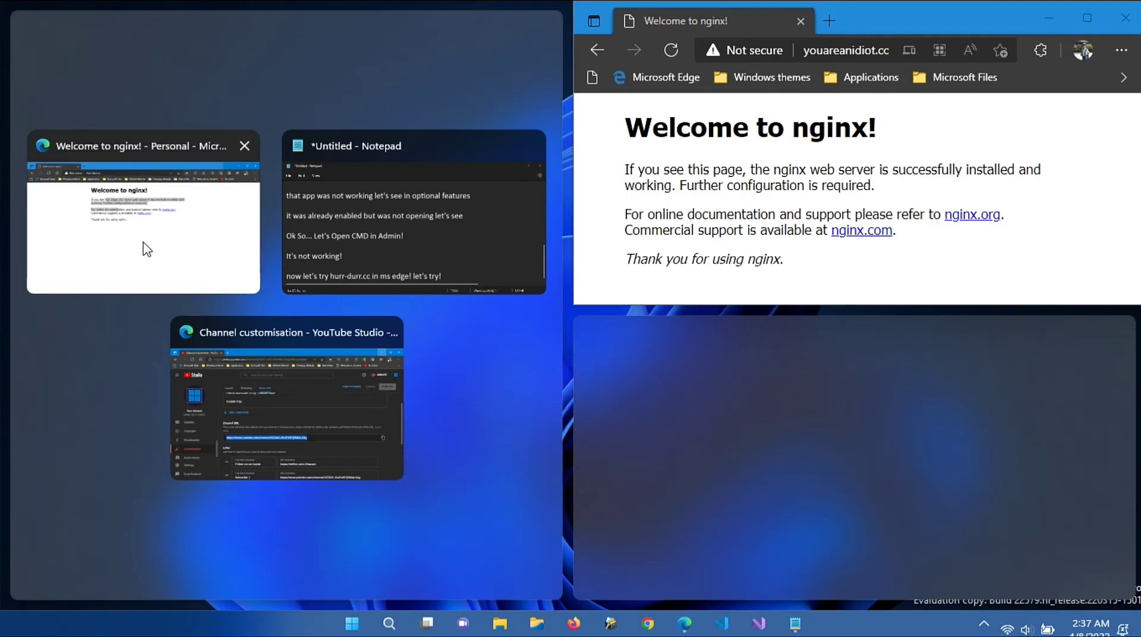
pyautogui.click(193, 249)
pyautogui.moveTo(389, 6); pyautogui.dragTo(1136, 633)
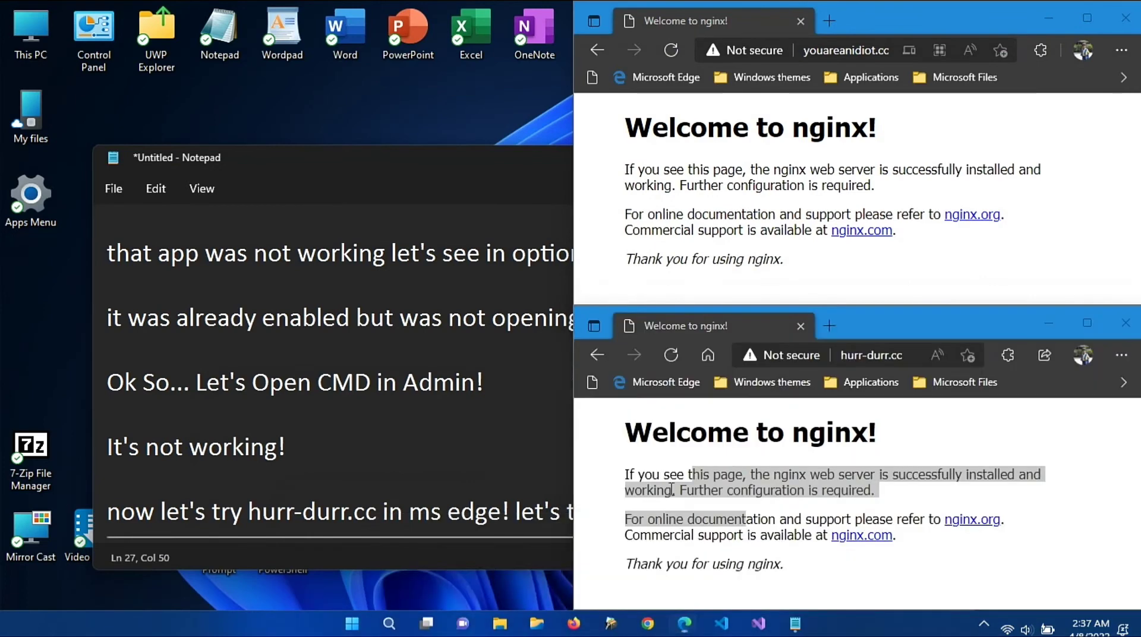
pyautogui.click(412, 240)
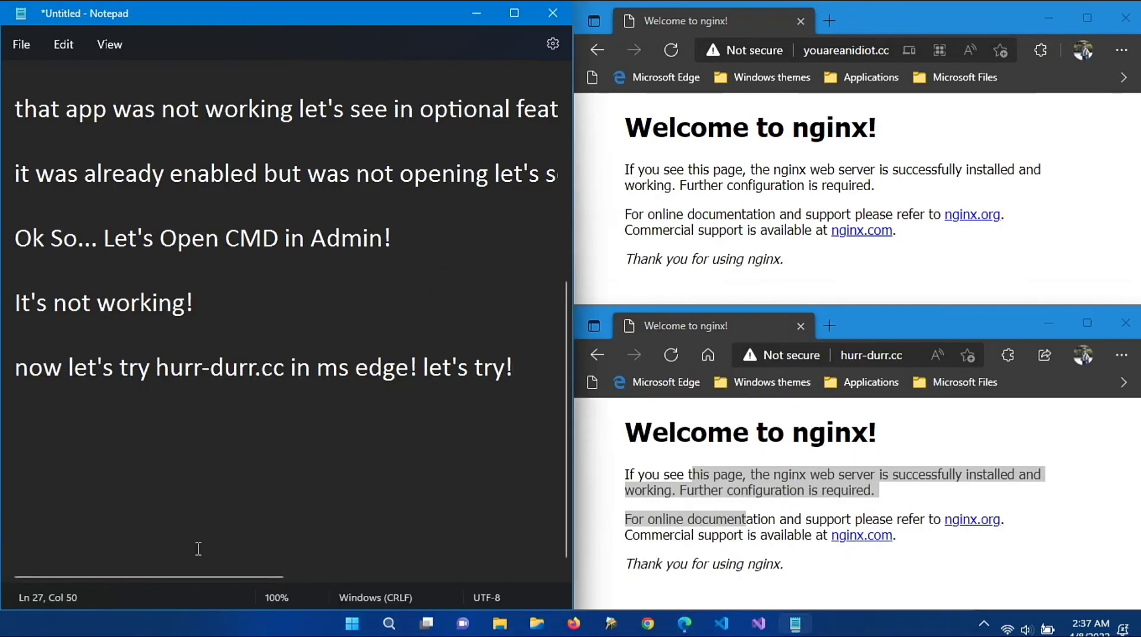
# - Add the line "This Two website Same Showing!!!!!!!!!!!" to the Notepad note below a blank line
pyautogui.press('Return')
pyautogui.press('Return')
pyautogui.write('This Two w')
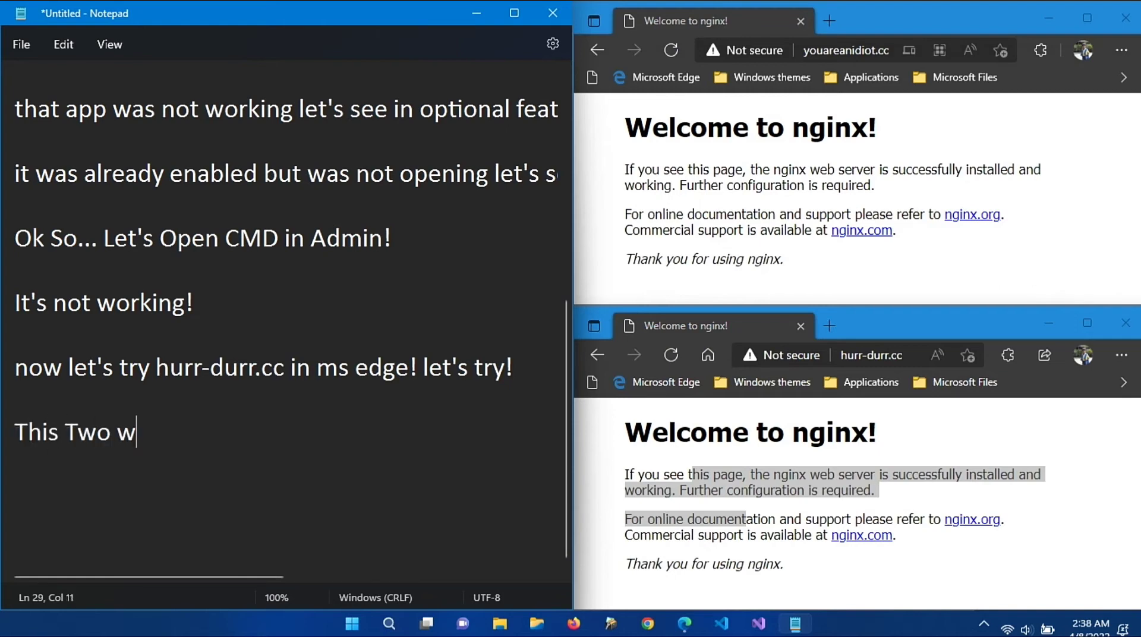
pyautogui.write('ebsite')
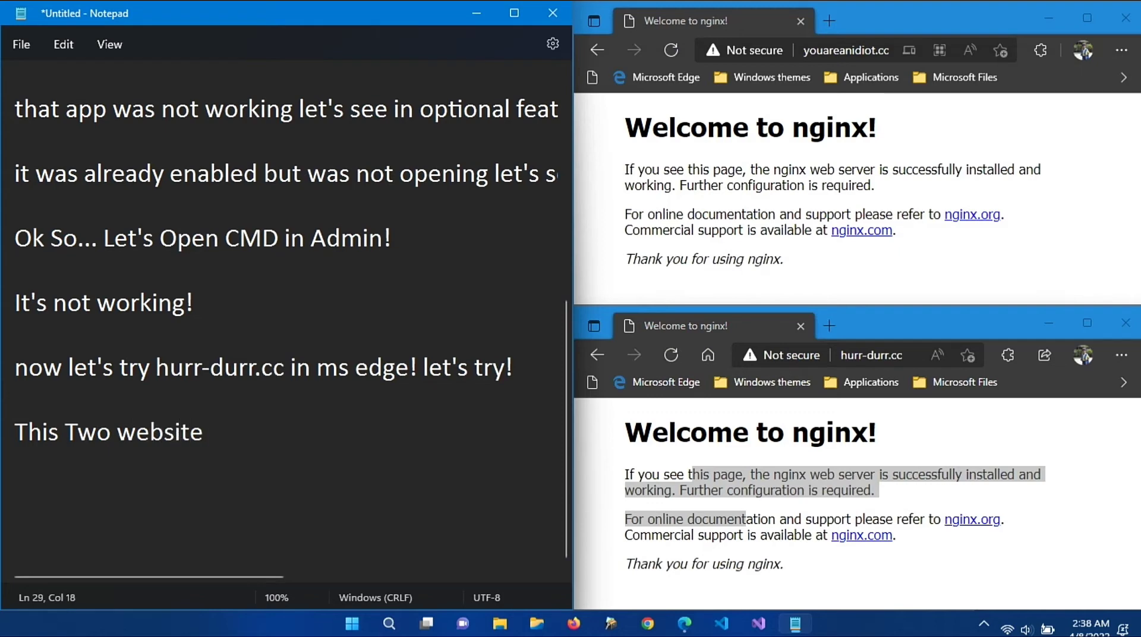
pyautogui.write(' Same Showing')
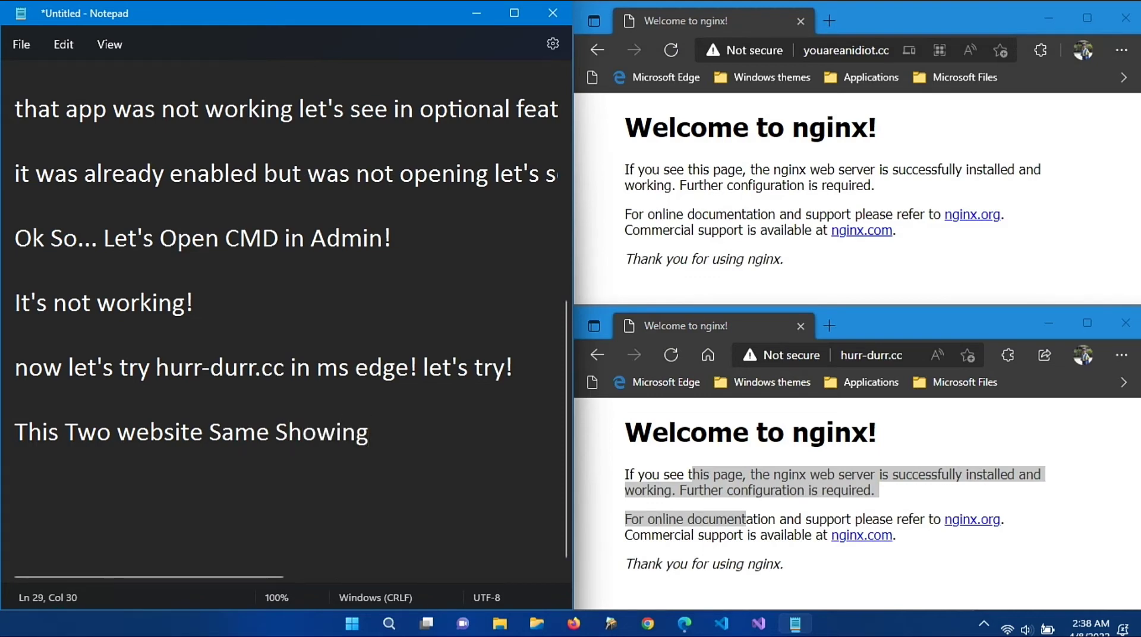
pyautogui.write('!!!!!!!!!!!')
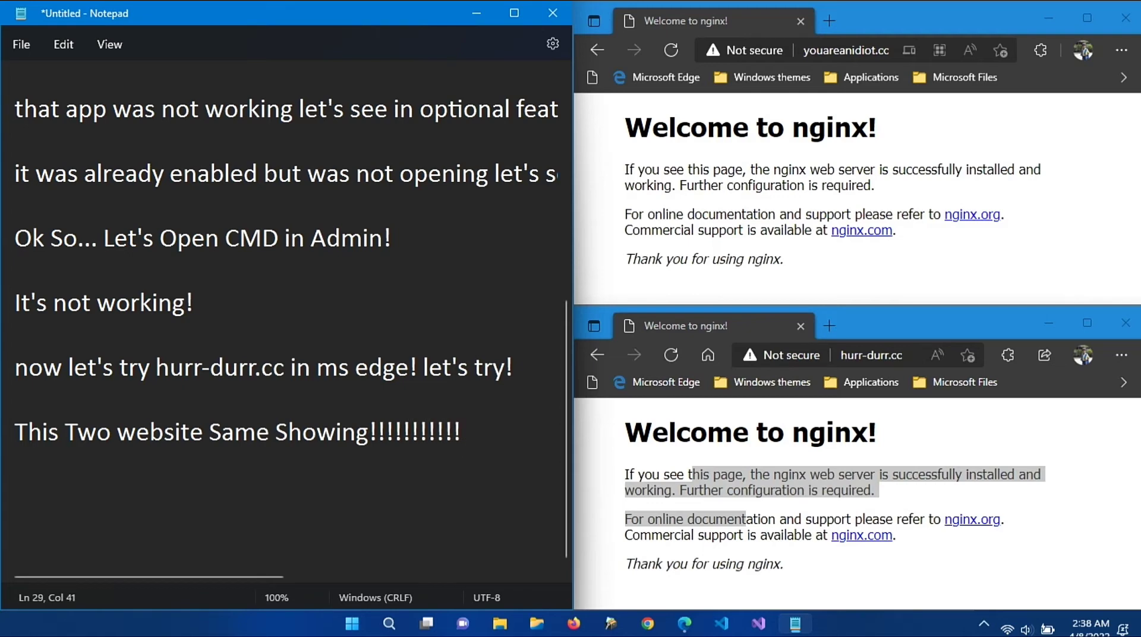
# - Add the line "OK let's Some Tweak and customisation!!" to the note below a blank line
pyautogui.press('Return')
pyautogui.press('Return')
pyautogui.write("OK let's S")
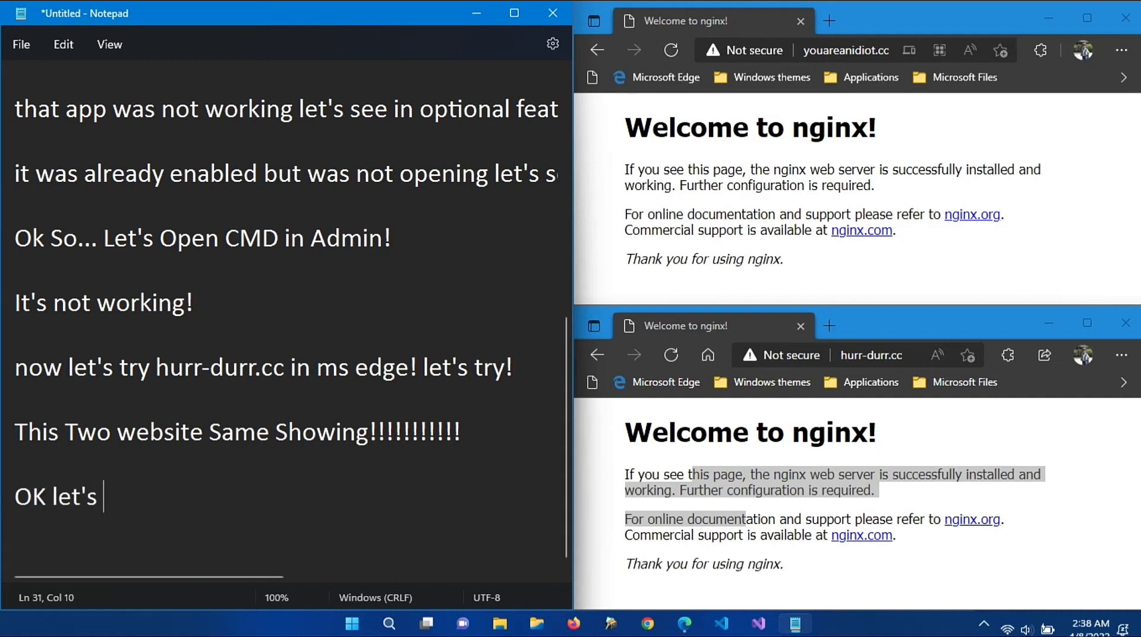
pyautogui.write('Some ')
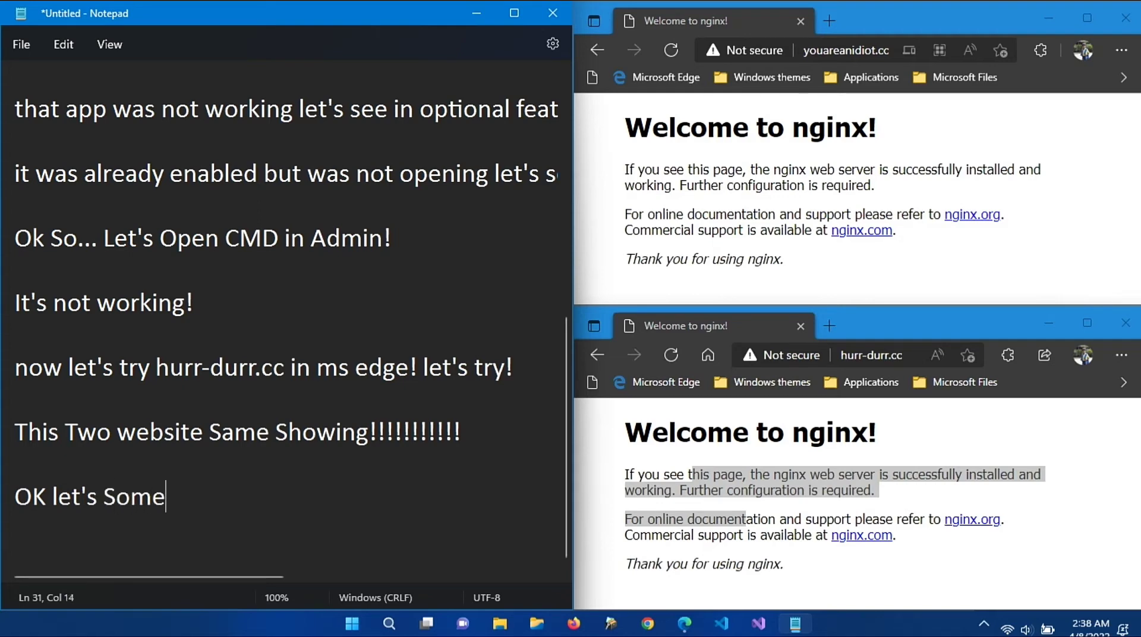
pyautogui.write('Twe')
pyautogui.press('BackSpace')
pyautogui.write('wea')
pyautogui.write('k ')
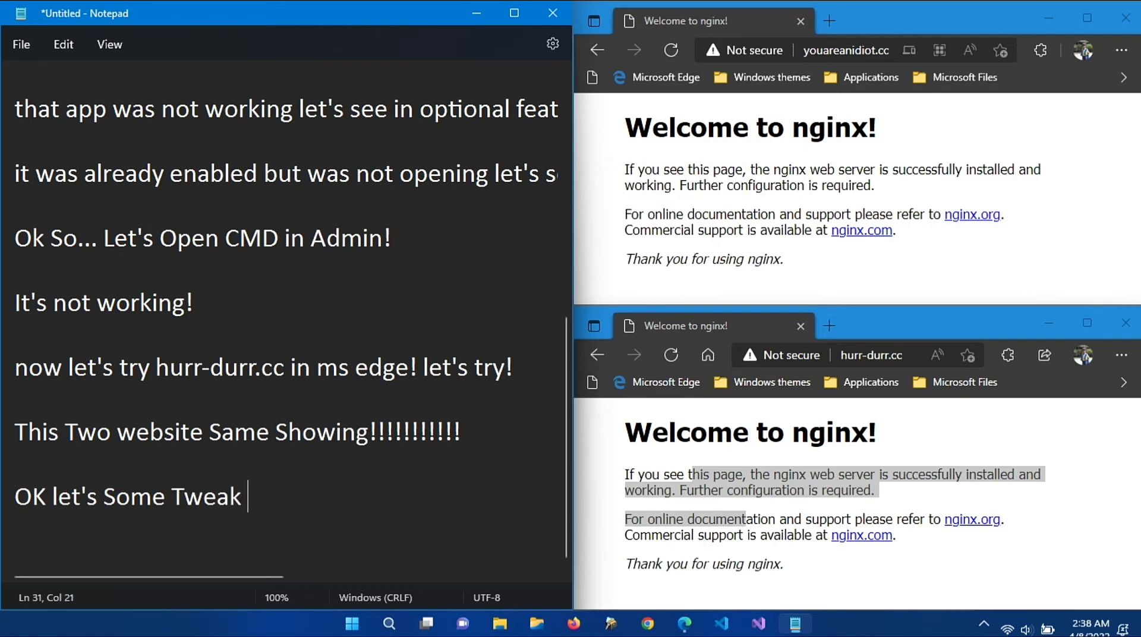
pyautogui.write('and sy')
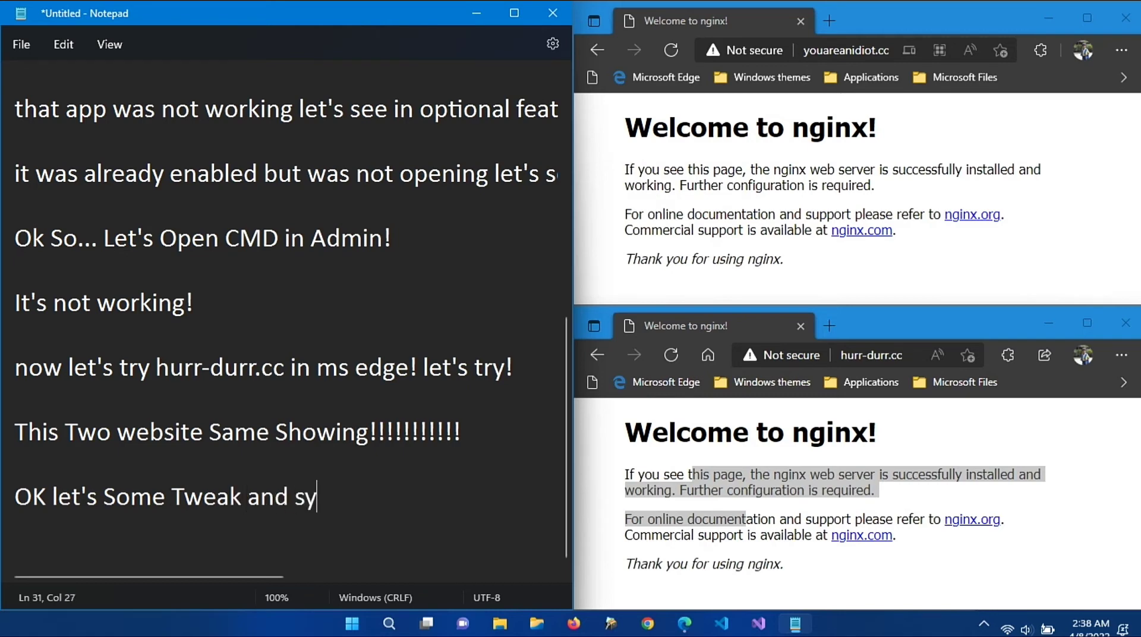
pyautogui.press('BackSpace')
pyautogui.write('u')
pyautogui.press('BackSpace')
pyautogui.press('BackSpace')
pyautogui.write('cutmos')
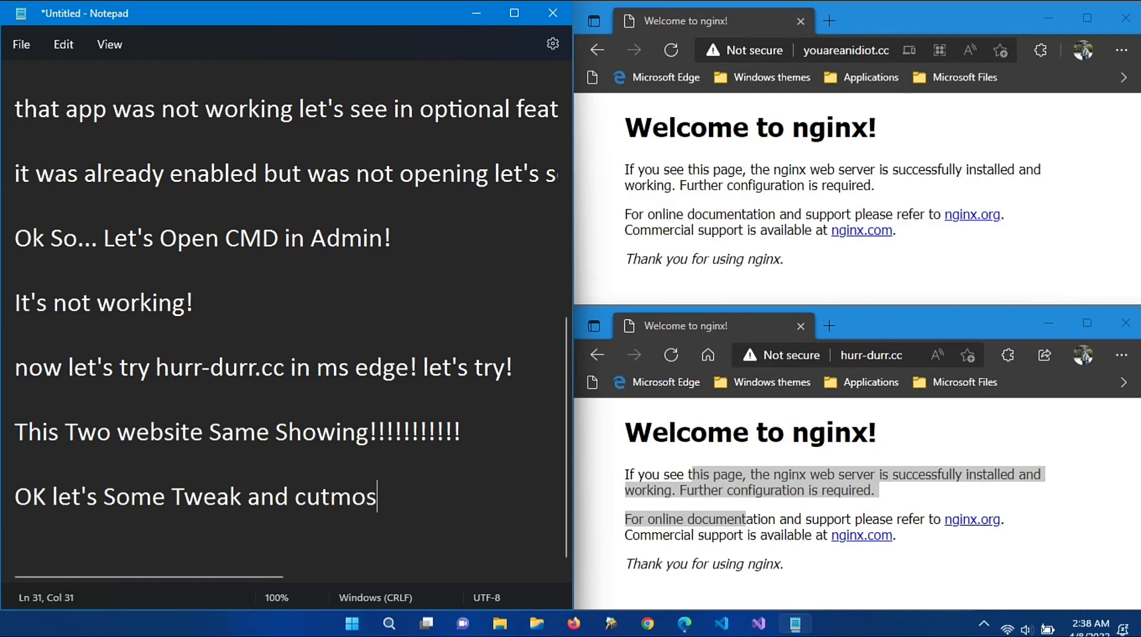
pyautogui.press('BackSpace')
pyautogui.press('BackSpace')
pyautogui.press('BackSpace')
pyautogui.press('BackSpace')
pyautogui.press('BackSpace')
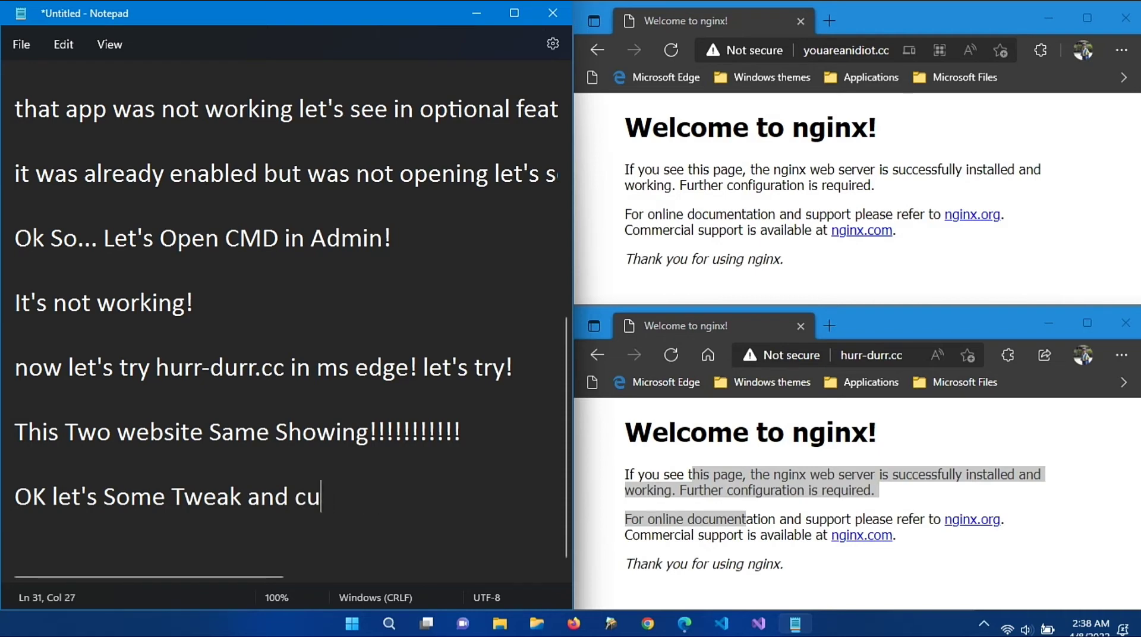
pyautogui.write('ostom')
pyautogui.press('BackSpace')
pyautogui.press('BackSpace')
pyautogui.press('BackSpace')
pyautogui.press('BackSpace')
pyautogui.press('BackSpace')
pyautogui.write('usrti')
pyautogui.press('BackSpace')
pyautogui.write('on')
pyautogui.press('BackSpace')
pyautogui.write('m')
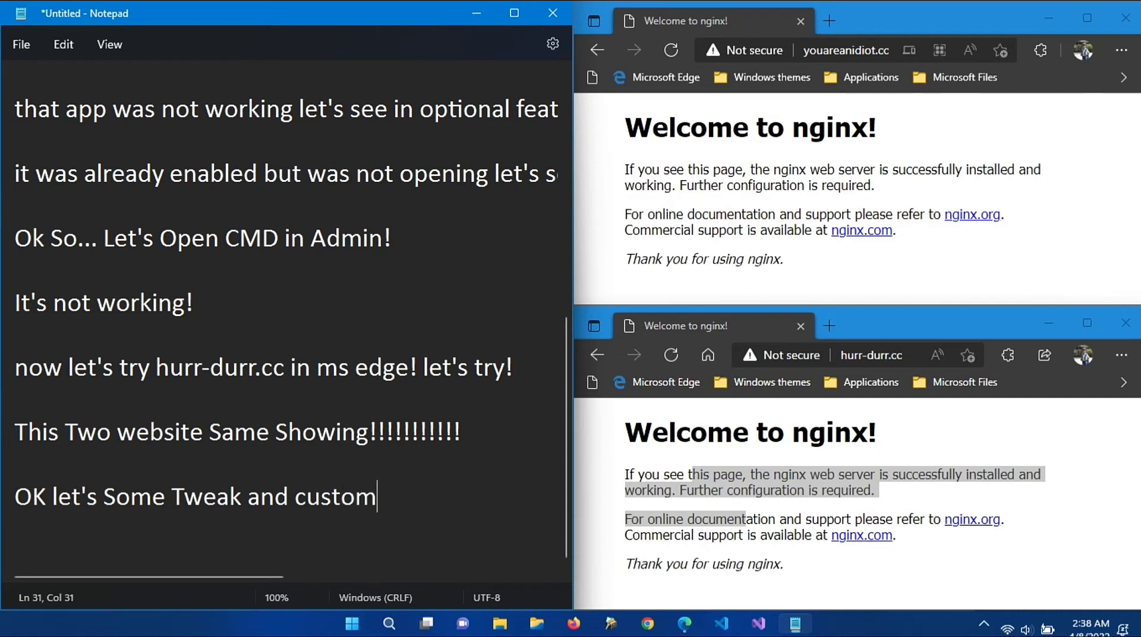
pyautogui.write('iszation')
pyautogui.press('BackSpace')
pyautogui.press('BackSpace')
pyautogui.press('BackSpace')
pyautogui.press('BackSpace')
pyautogui.press('BackSpace')
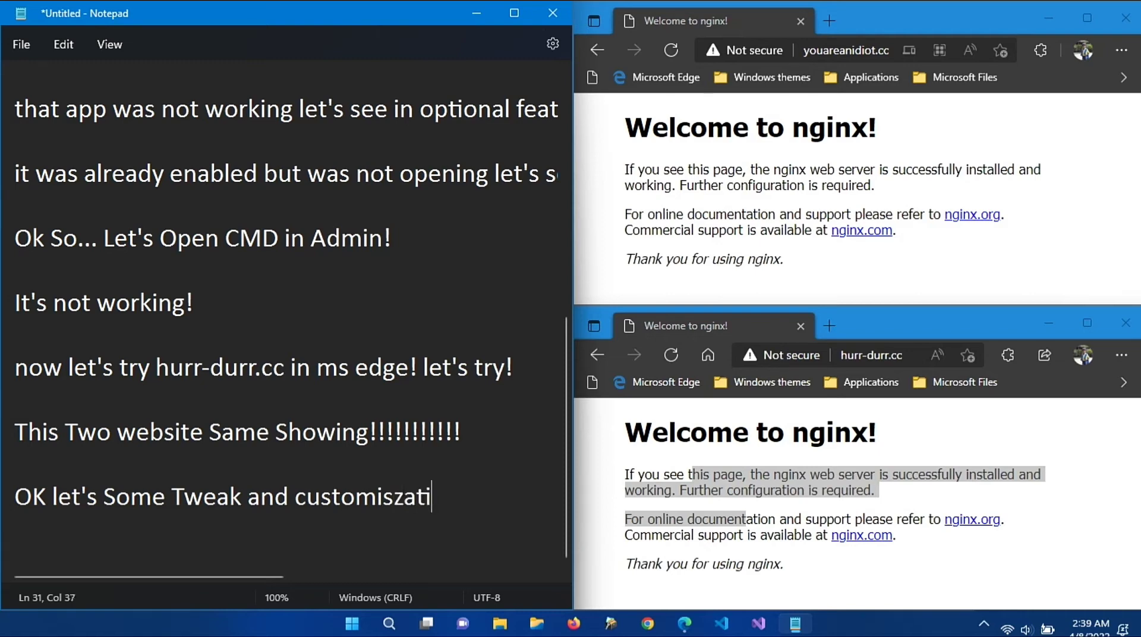
pyautogui.press('BackSpace')
pyautogui.write('ation')
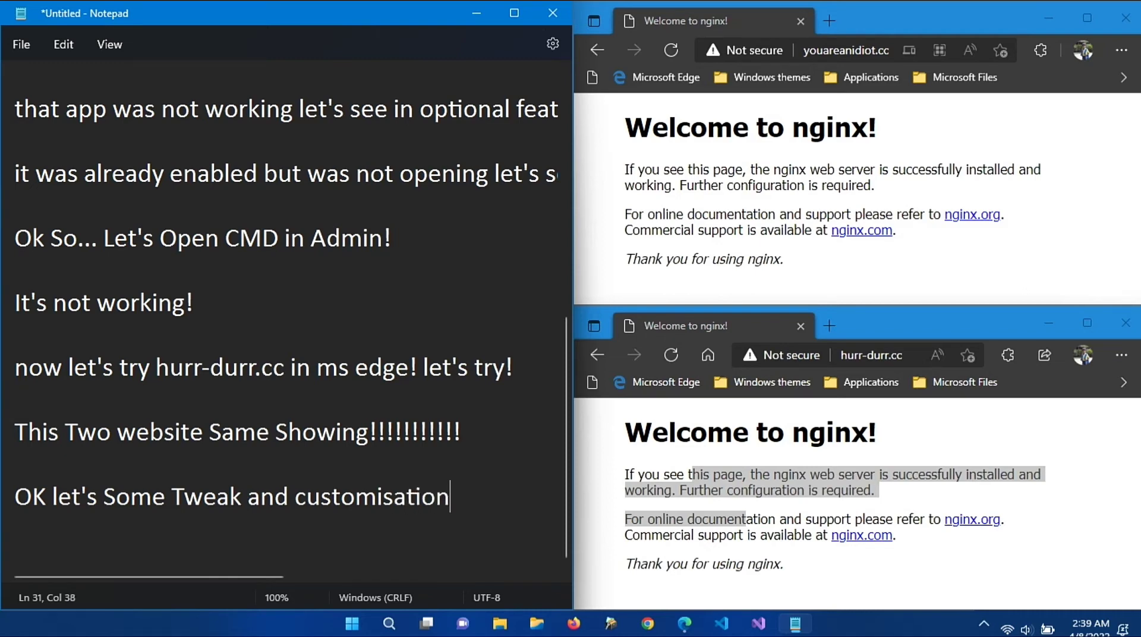
pyautogui.write('!!')
# - Detach the Notepad window from its tiled position and add the line "Open Winaero Tweaker and settings!" below a blank line
pyautogui.moveTo(423, 14); pyautogui.dragTo(784, 67)
pyautogui.press('Return')
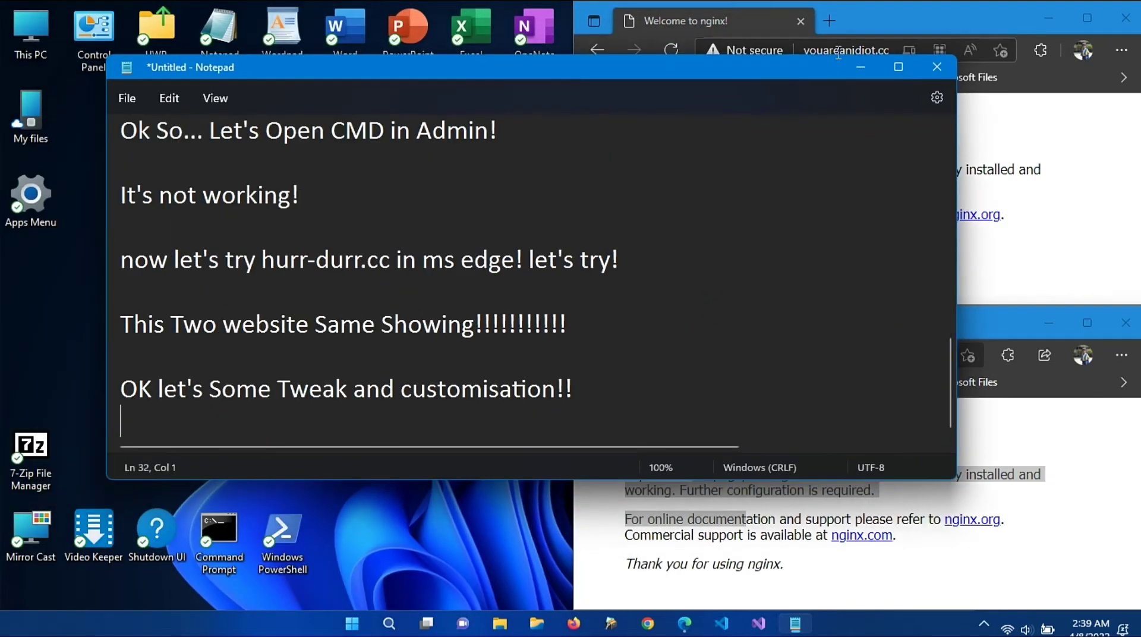
pyautogui.press('Return')
pyautogui.write('Open ')
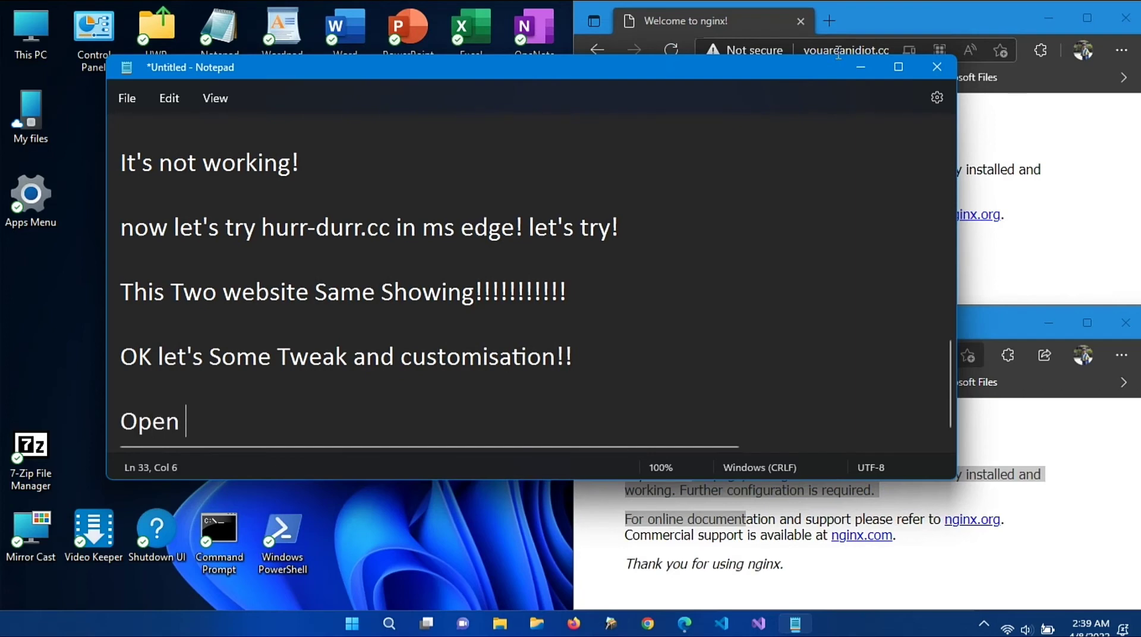
pyautogui.write('Winaer')
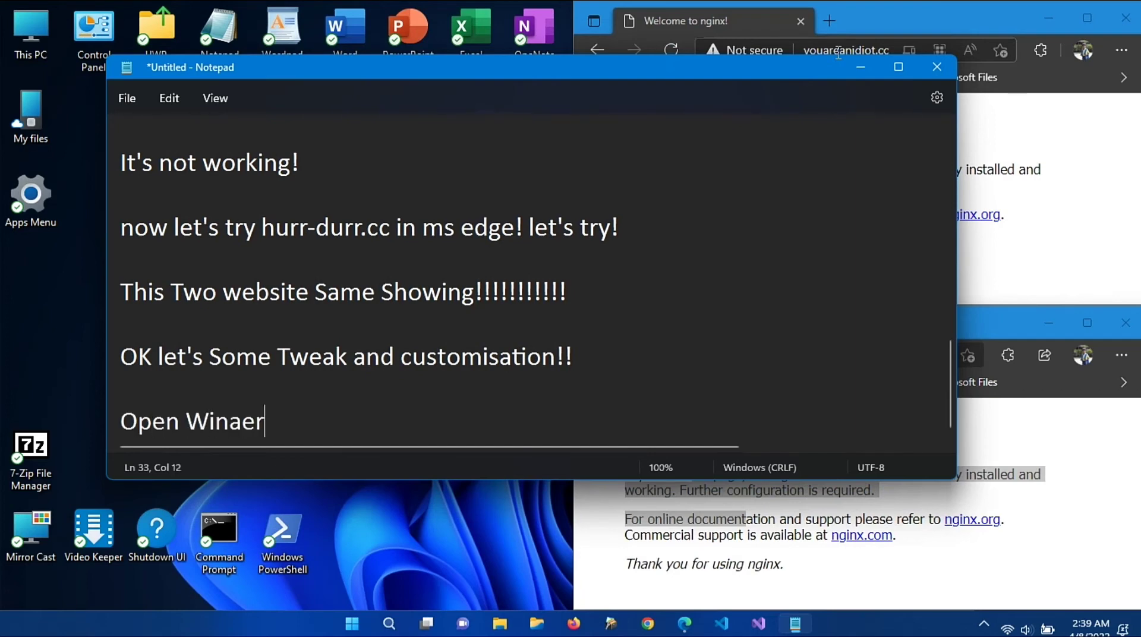
pyautogui.write('o Twea')
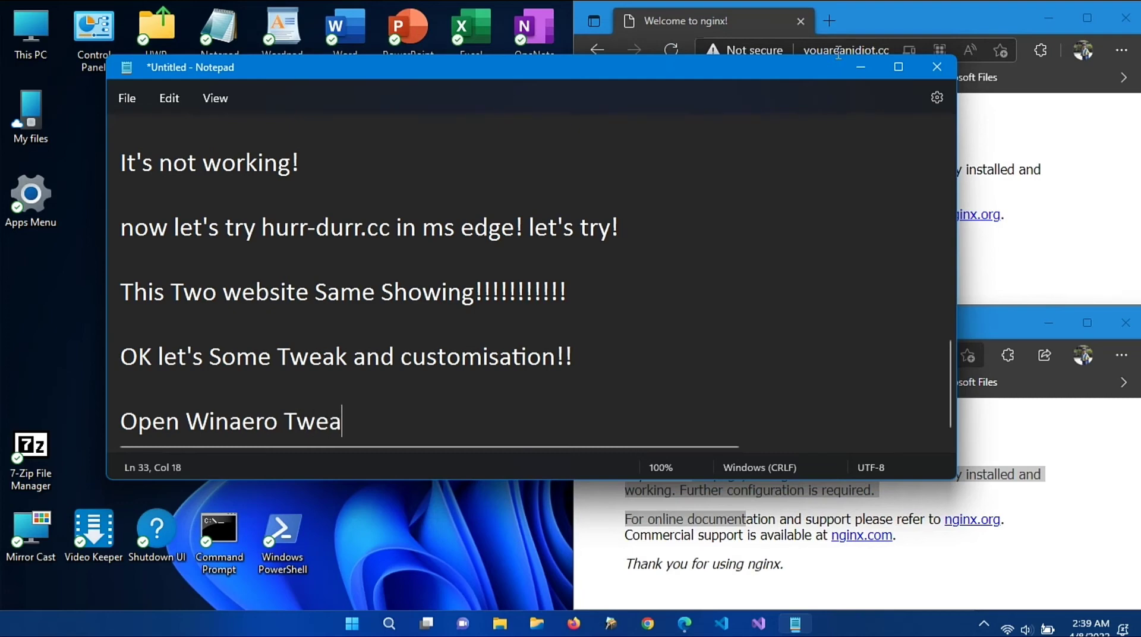
pyautogui.write('ker and ')
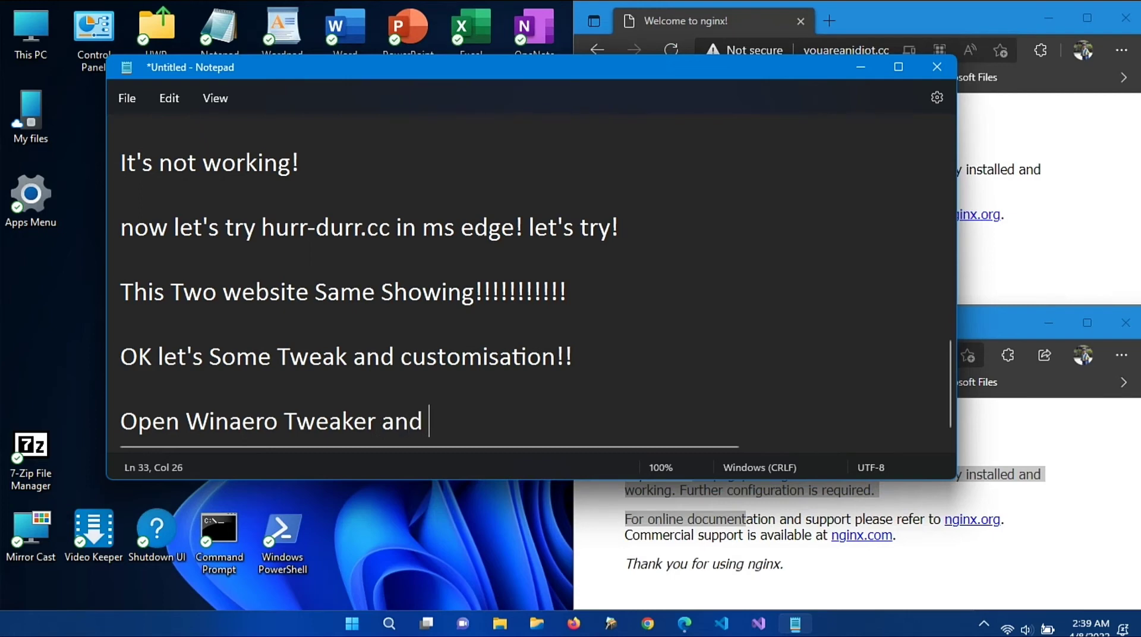
pyautogui.write('settings')
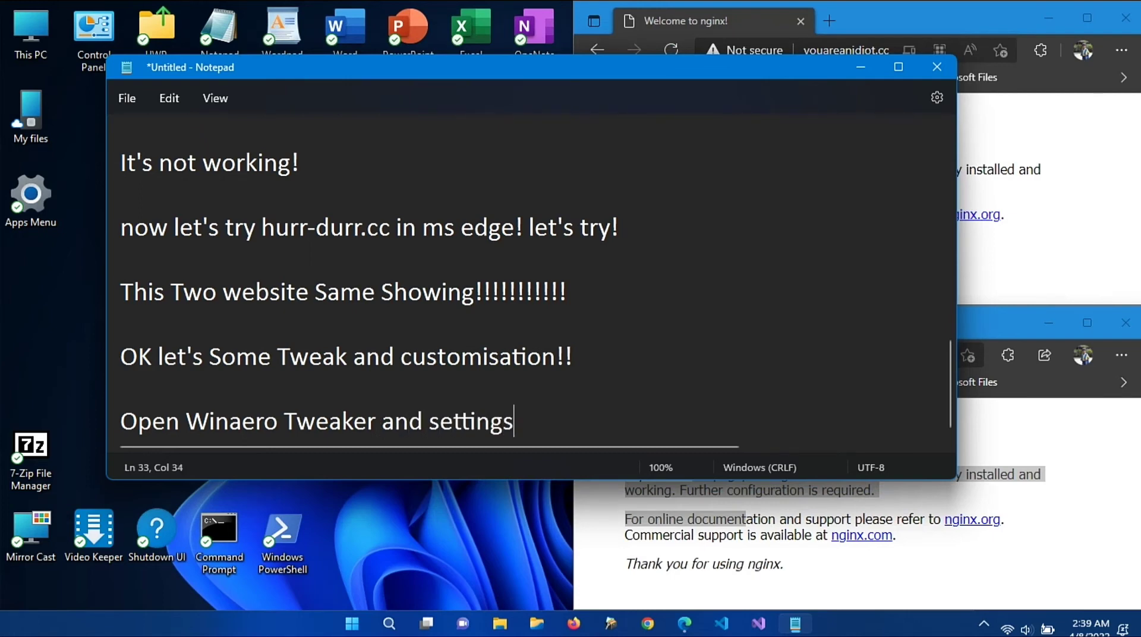
pyautogui.write('!')
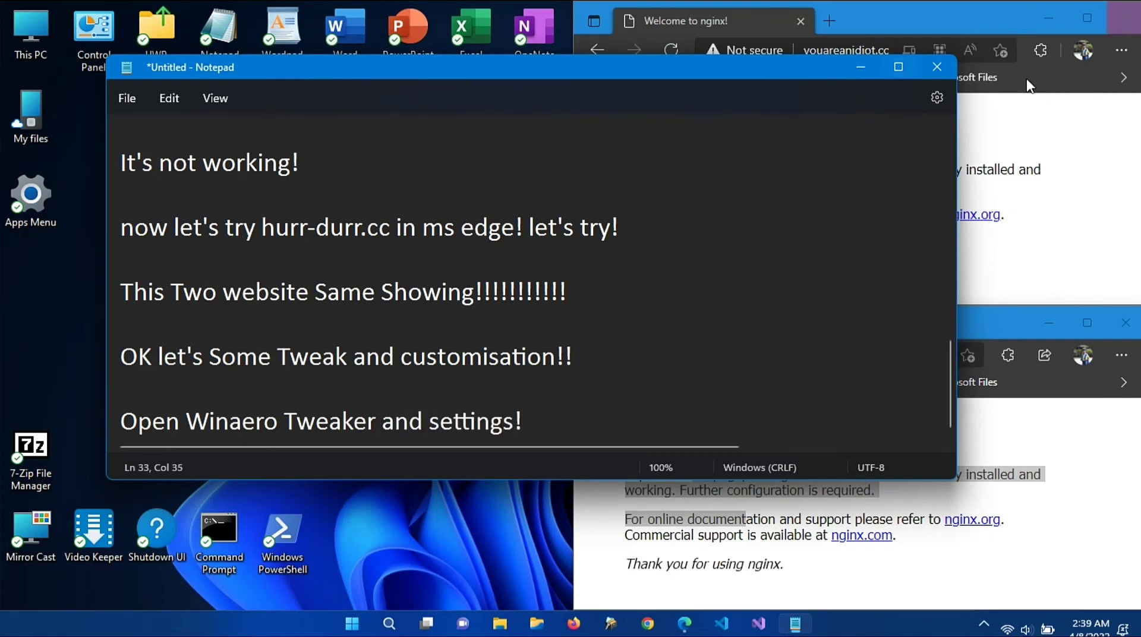
# - Minimise the Notepad note and close both Edge windows showing youareanidiot.cc and hurr-durr.cc
pyautogui.click(861, 66)
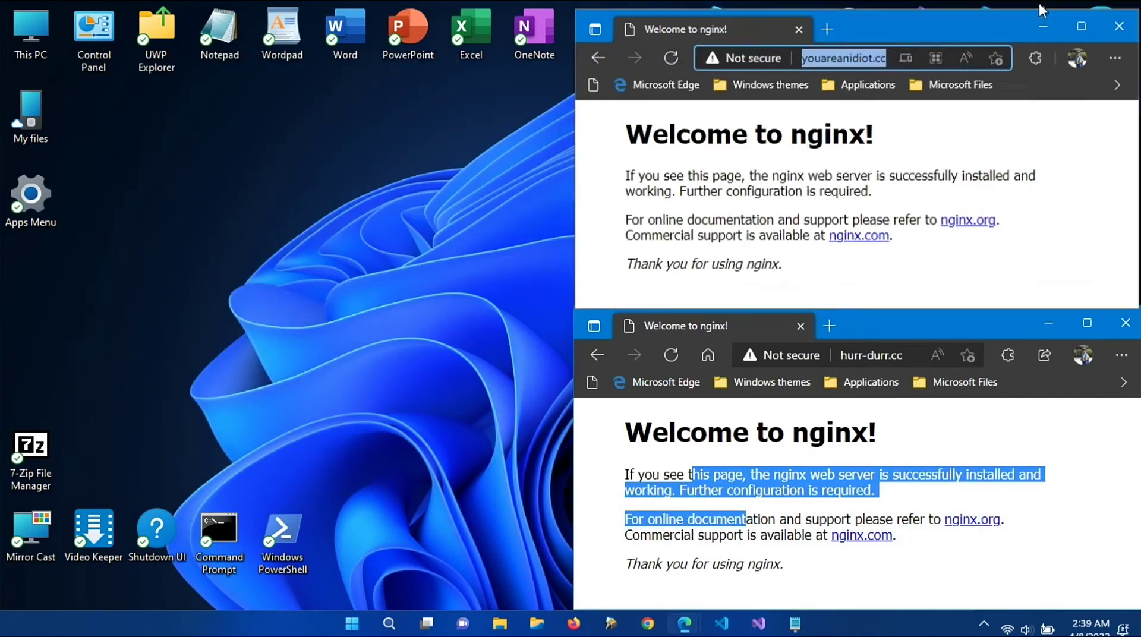
pyautogui.click(1049, 17)
pyautogui.click(1126, 323)
pyautogui.moveTo(678, 634)
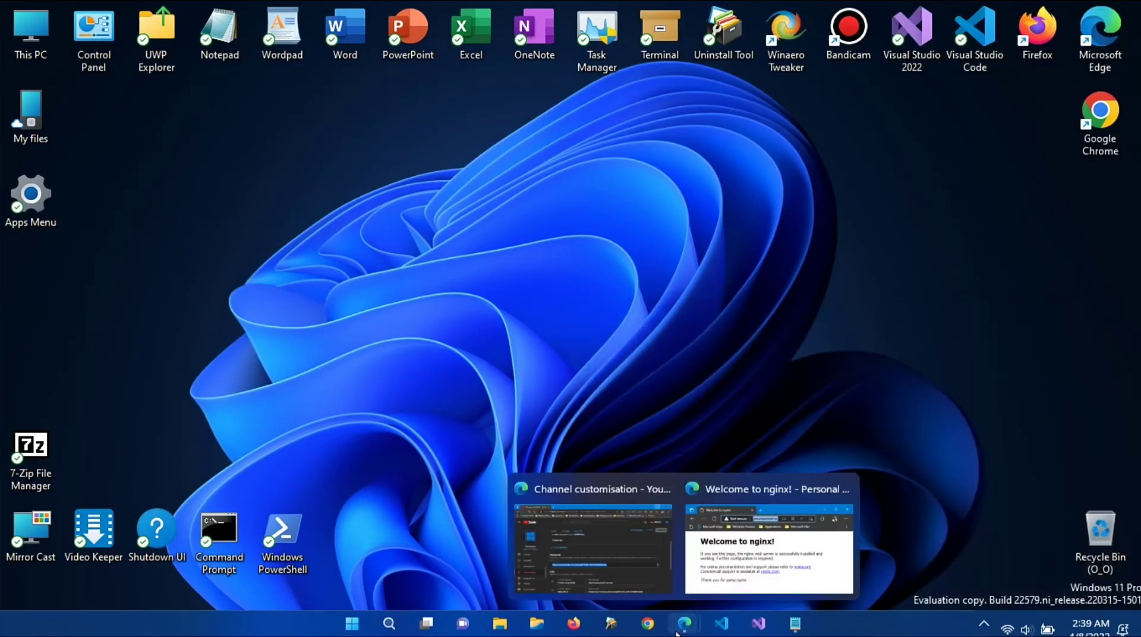
pyautogui.click(844, 490)
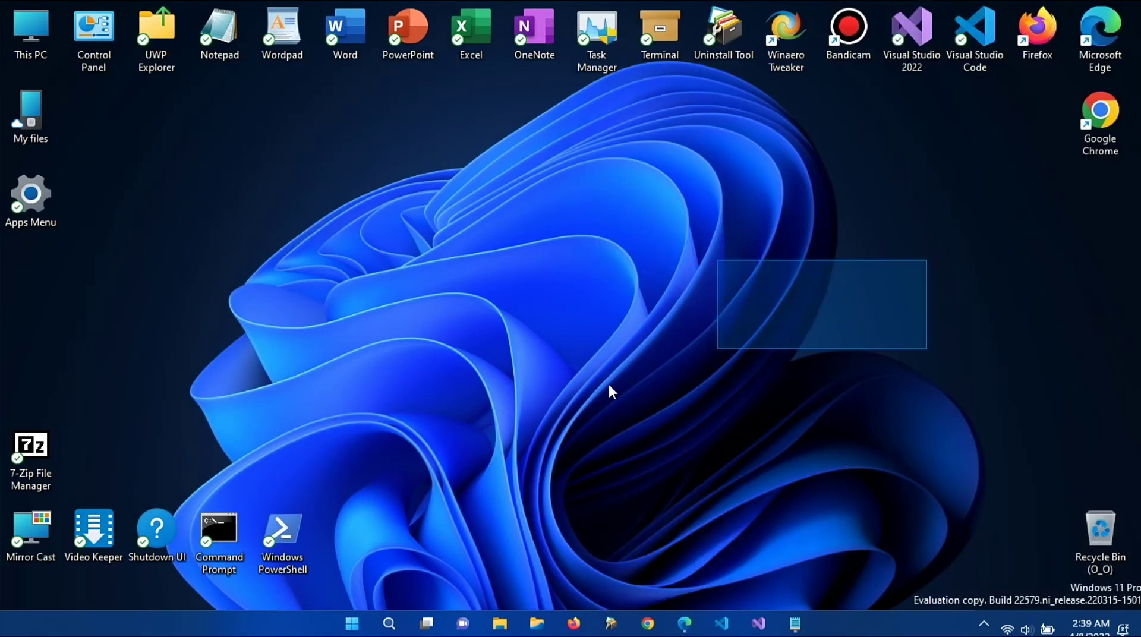
pyautogui.rightClick(441, 135)
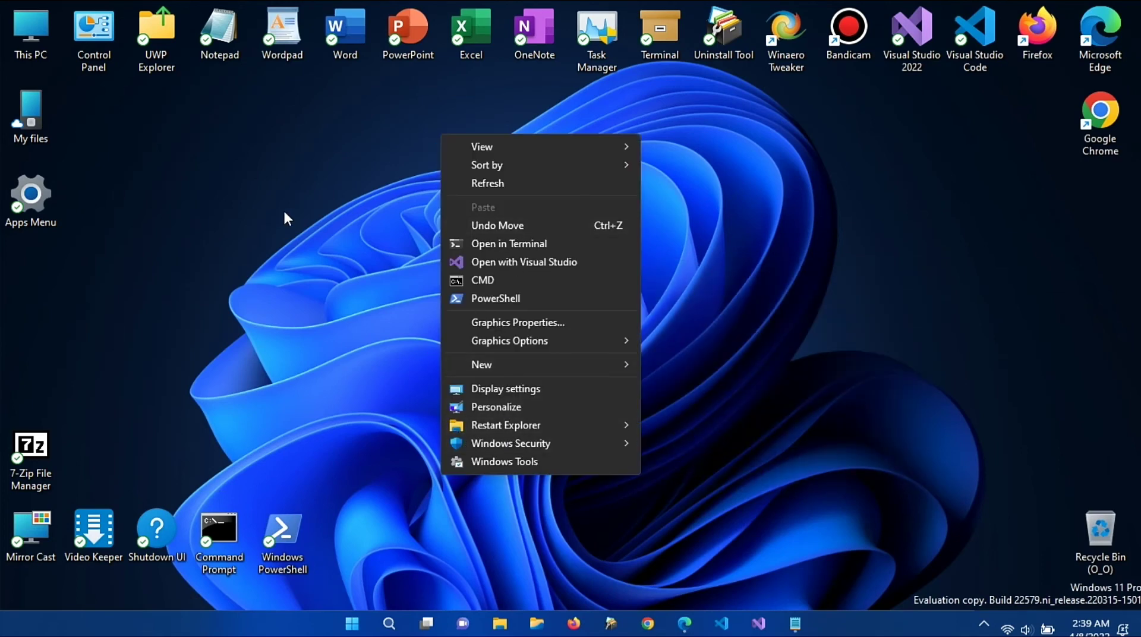
pyautogui.moveTo(1026, 137); pyautogui.dragTo(853, 194)
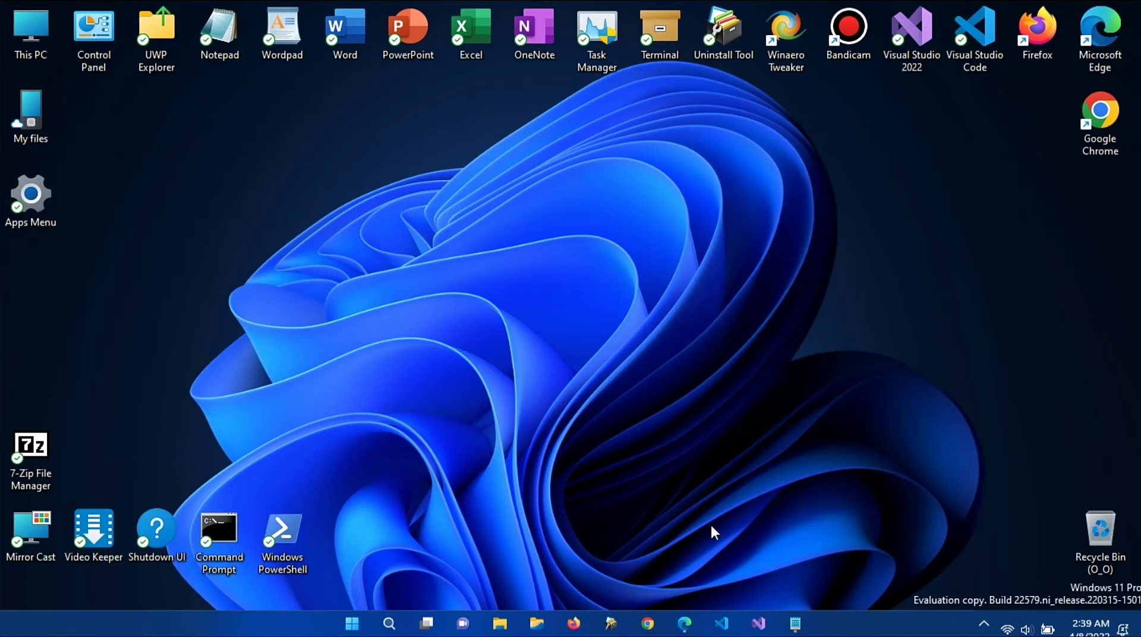
# - Launch Winaero Tweaker from the desktop, move its window towards the middle, and view the Classic Full Context Menus tweak
pyautogui.click(796, 33)
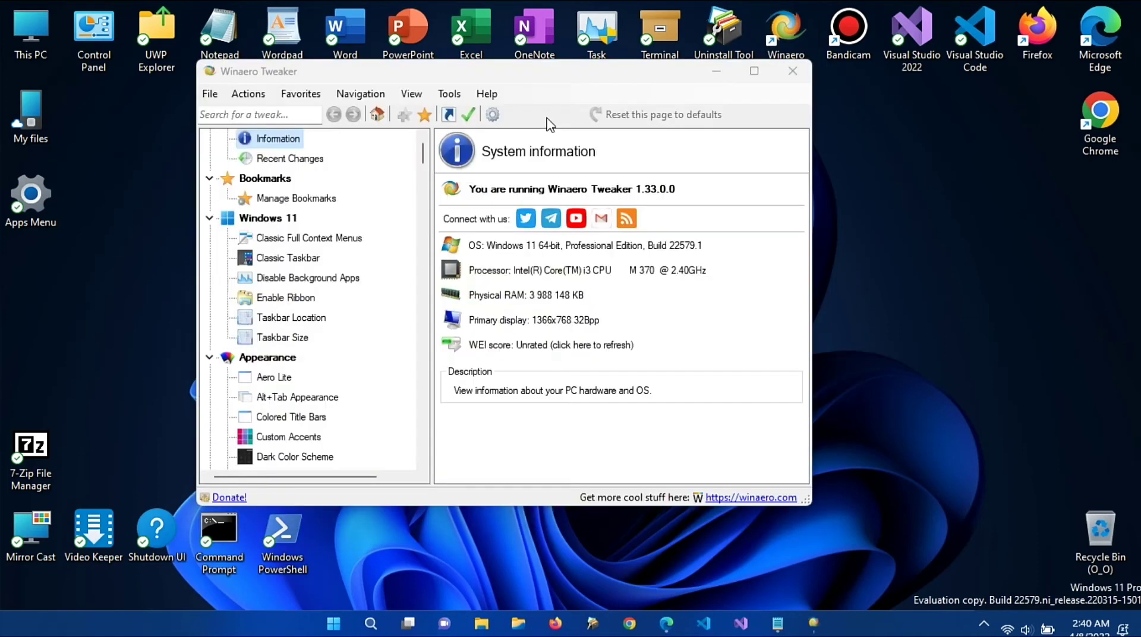
pyautogui.moveTo(536, 76); pyautogui.dragTo(700, 127)
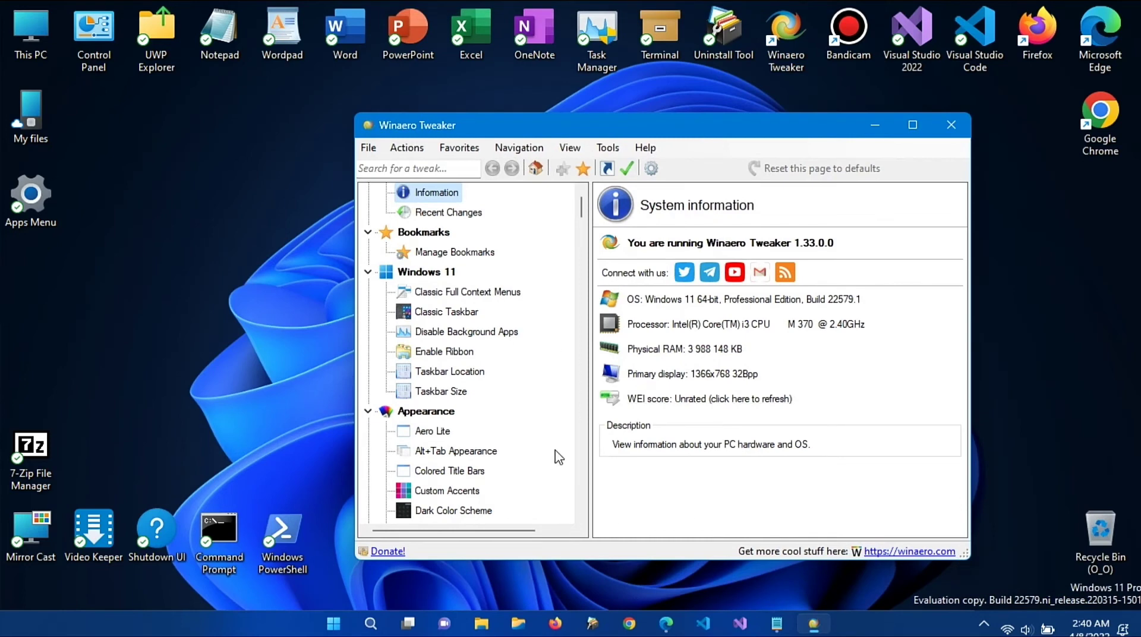
pyautogui.click(439, 297)
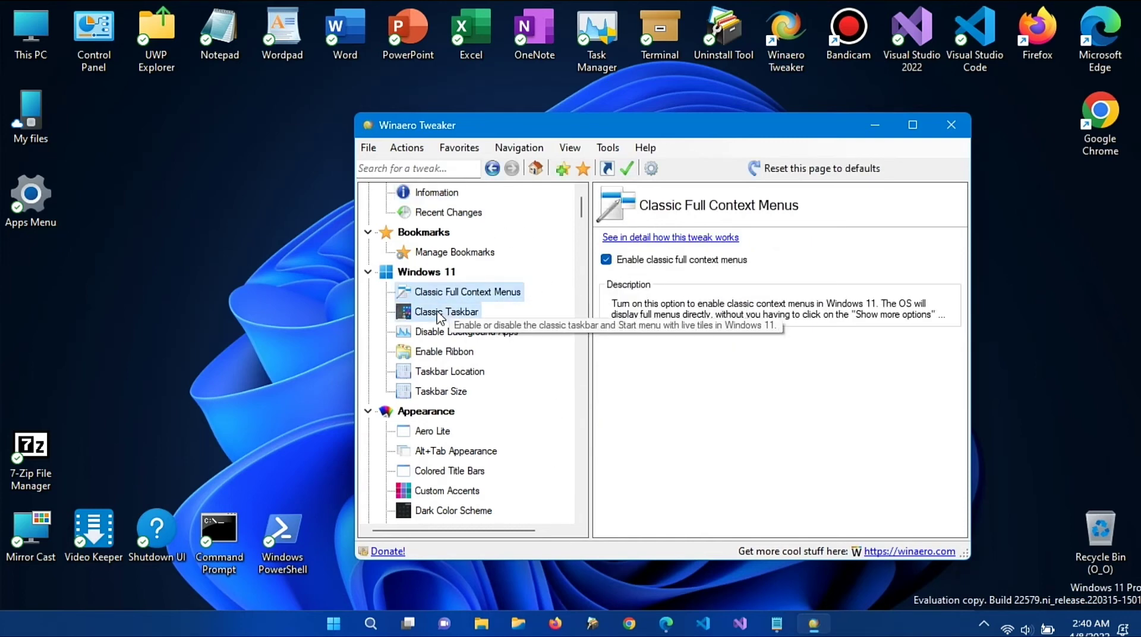
# - Enable the Classic Taskbar tweak for Windows 11 and postpone the required sign-out
pyautogui.click(440, 315)
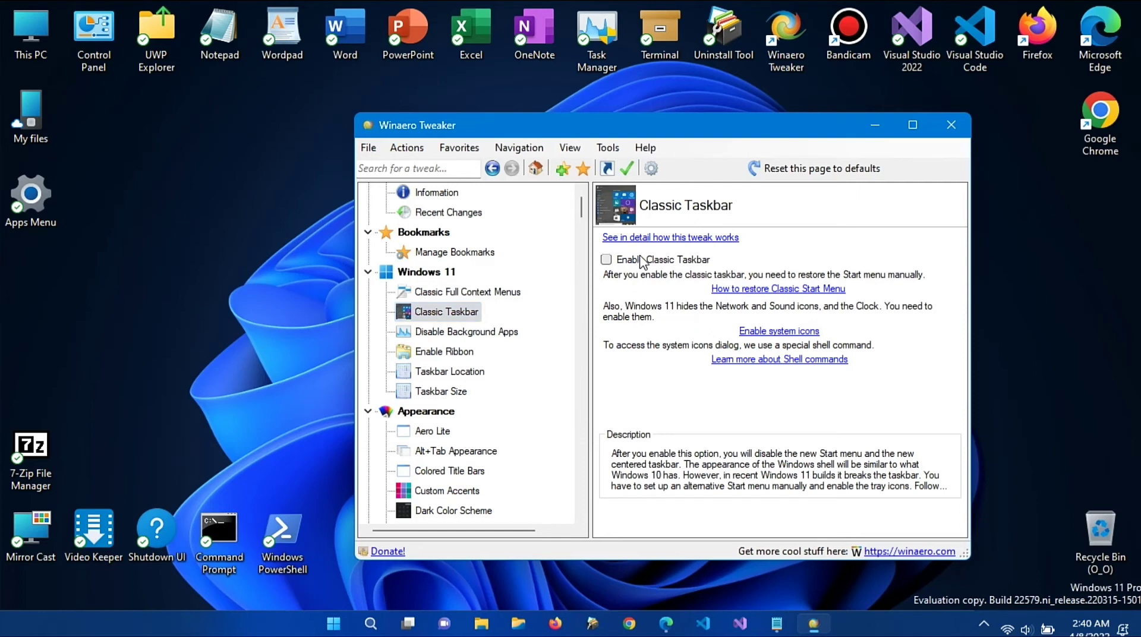
pyautogui.click(608, 260)
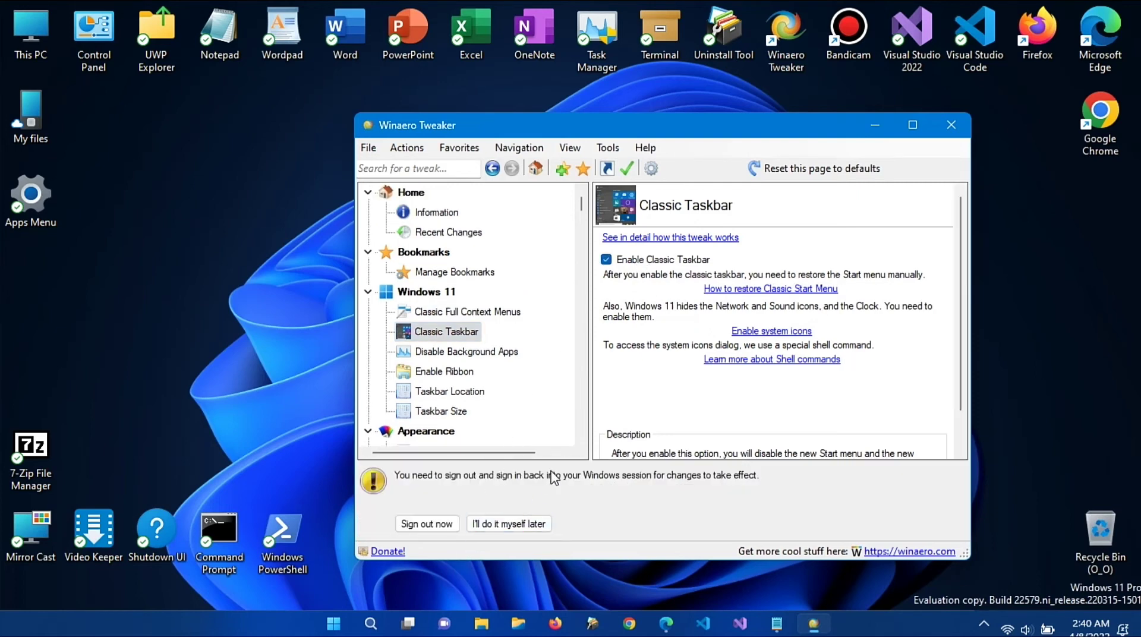
pyautogui.click(518, 525)
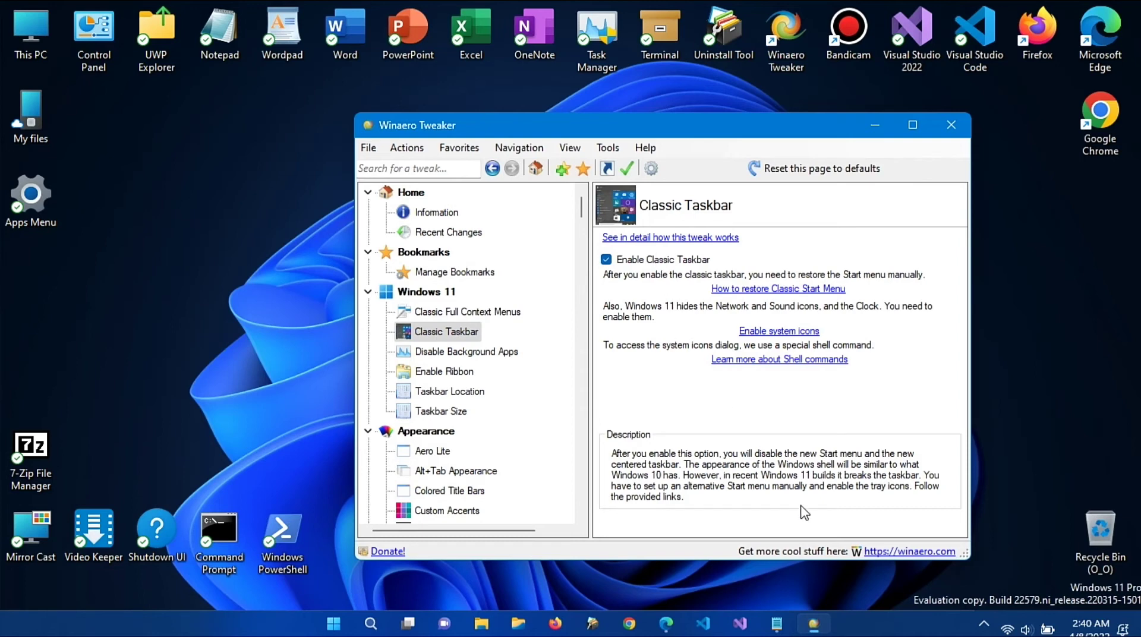
# - Launch Task Manager with the run command taskmgr
pyautogui.press('super+r')
pyautogui.write('taskmgr')
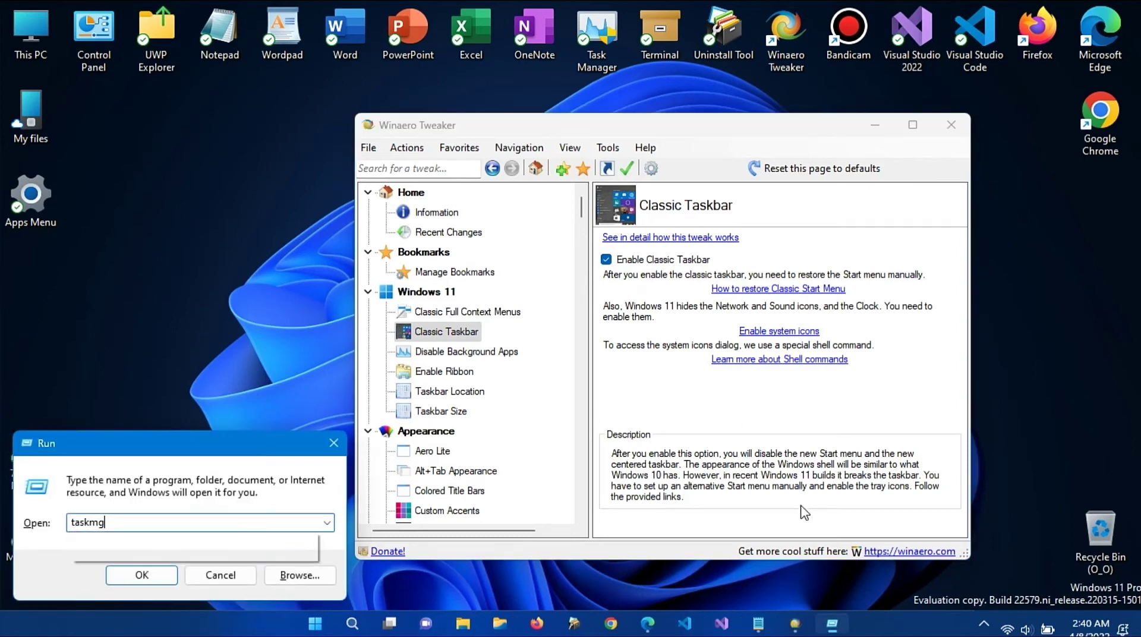
pyautogui.press('Return')
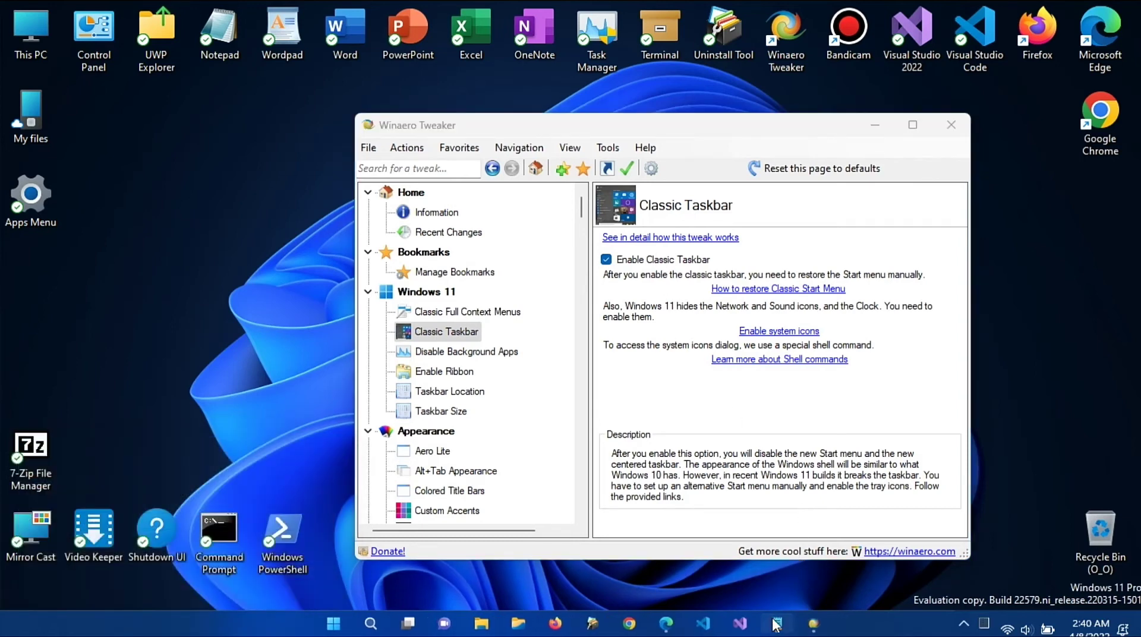
# - Switch to the Notepad note and, below a blank line, begin a new line with "It is showing the you want to sign"
pyautogui.hotkey('alt', 'Tab')
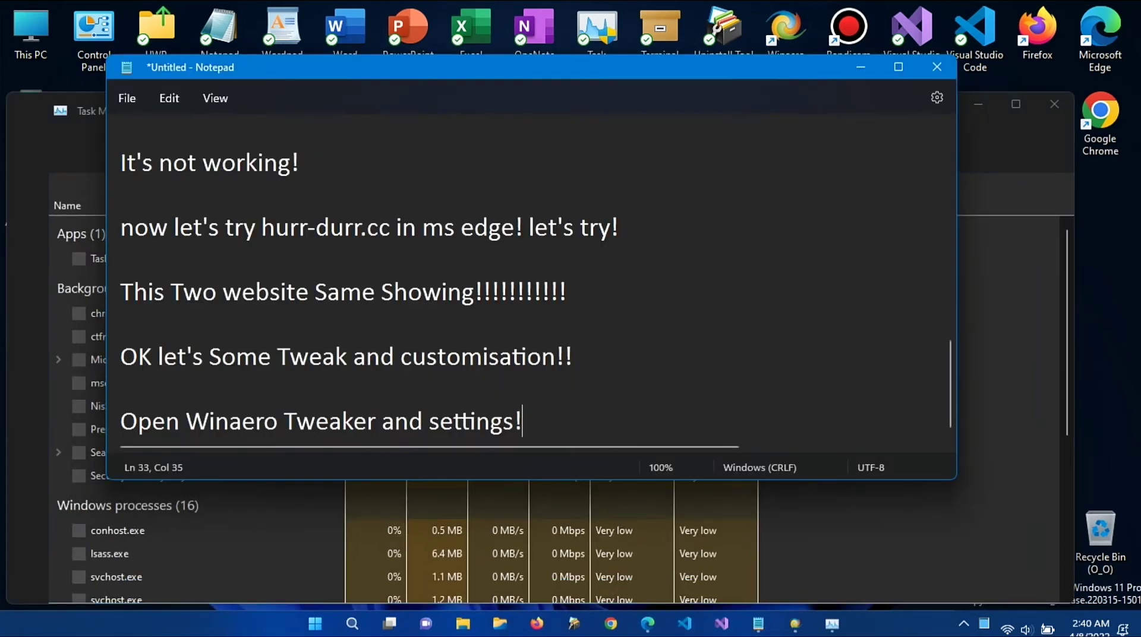
pyautogui.press('Return')
pyautogui.press('Return')
pyautogui.write('I')
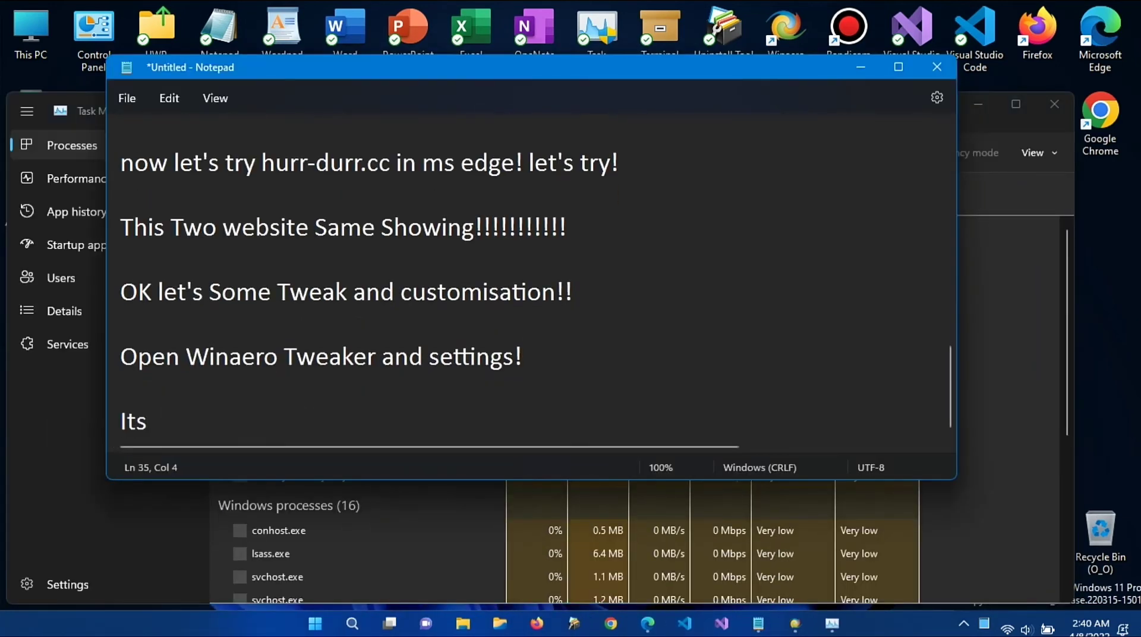
pyautogui.write('t is')
pyautogui.press('BackSpace')
pyautogui.press('BackSpace')
pyautogui.write('is s')
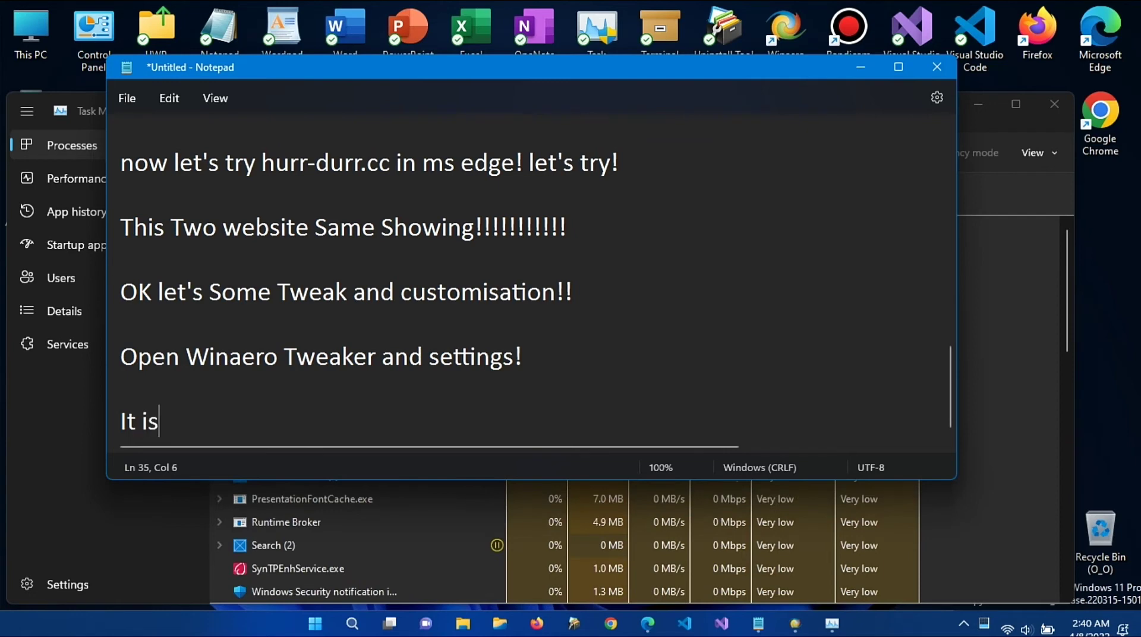
pyautogui.write('howin')
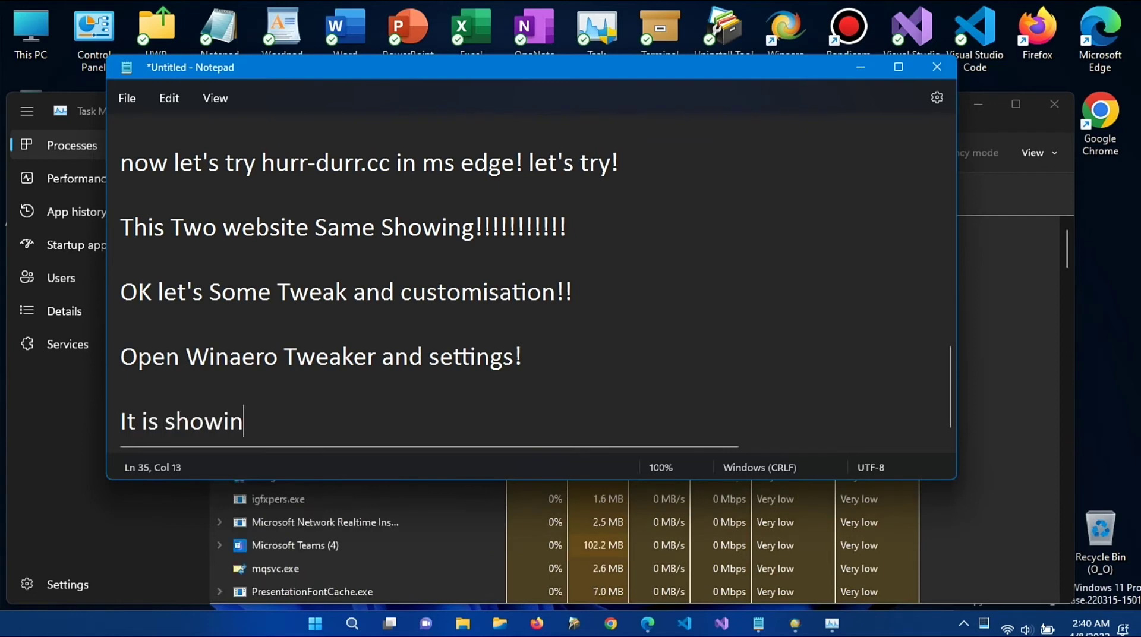
pyautogui.write('g the ')
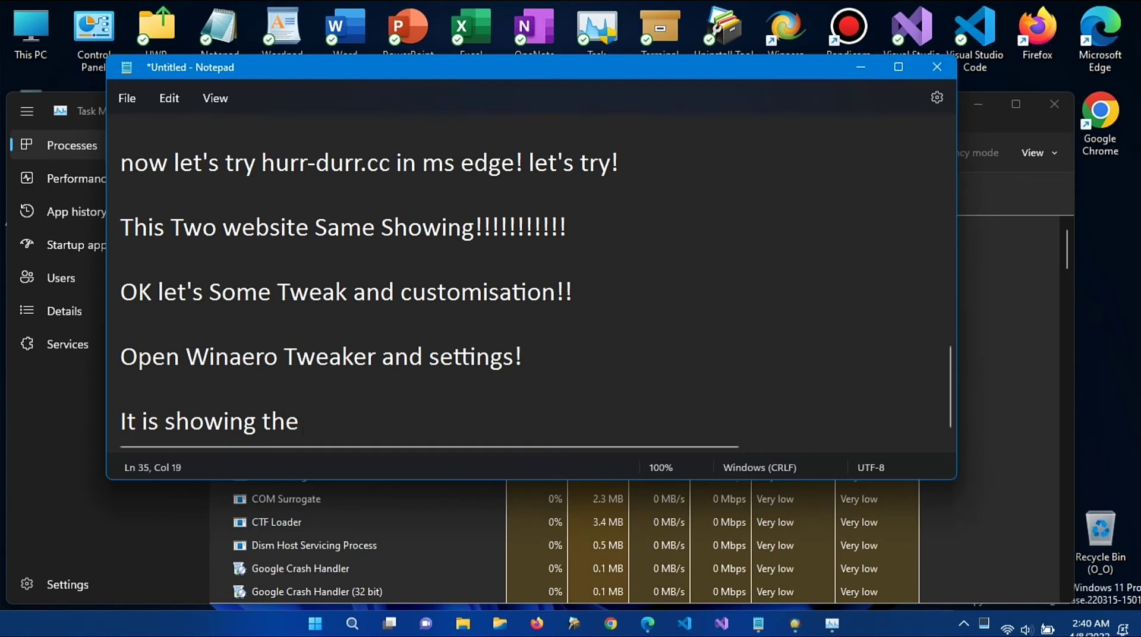
pyautogui.write('you want ro')
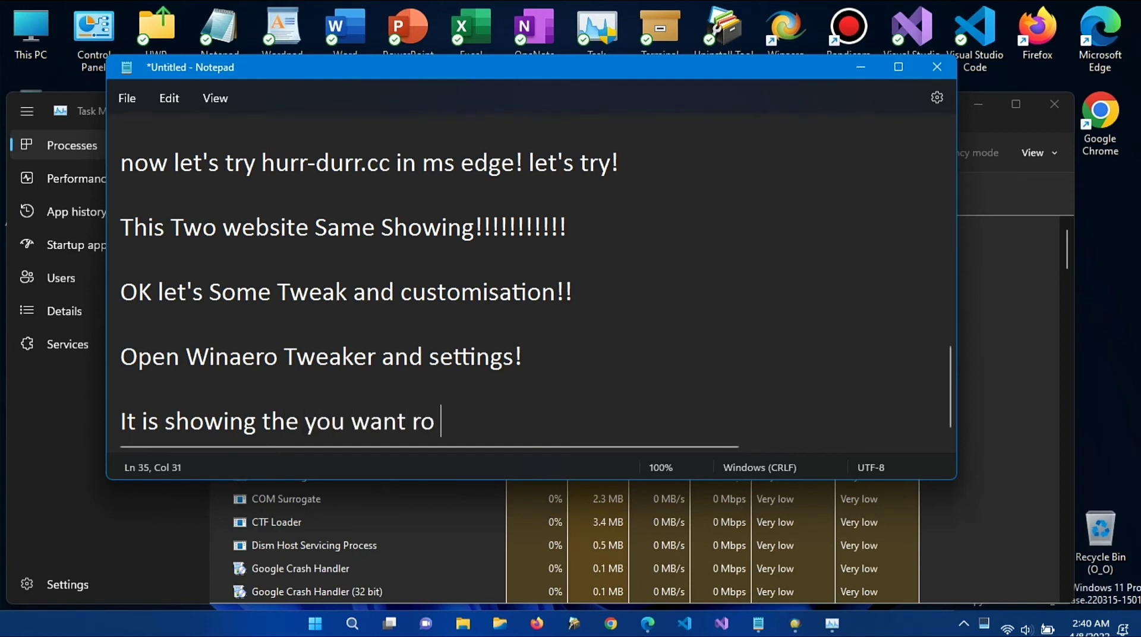
pyautogui.press('BackSpace')
pyautogui.press('BackSpace')
pyautogui.press('BackSpace')
pyautogui.write('to sign')
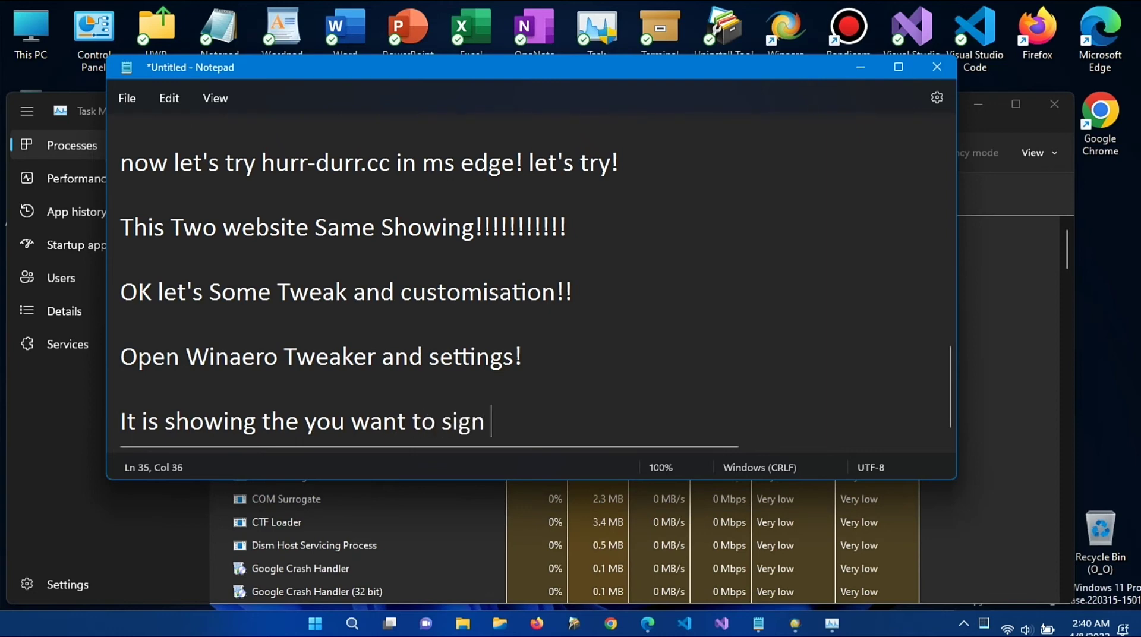
# - Continue the line with "out the windows but we can restart the explor" and start a new line
pyautogui.write(' out the')
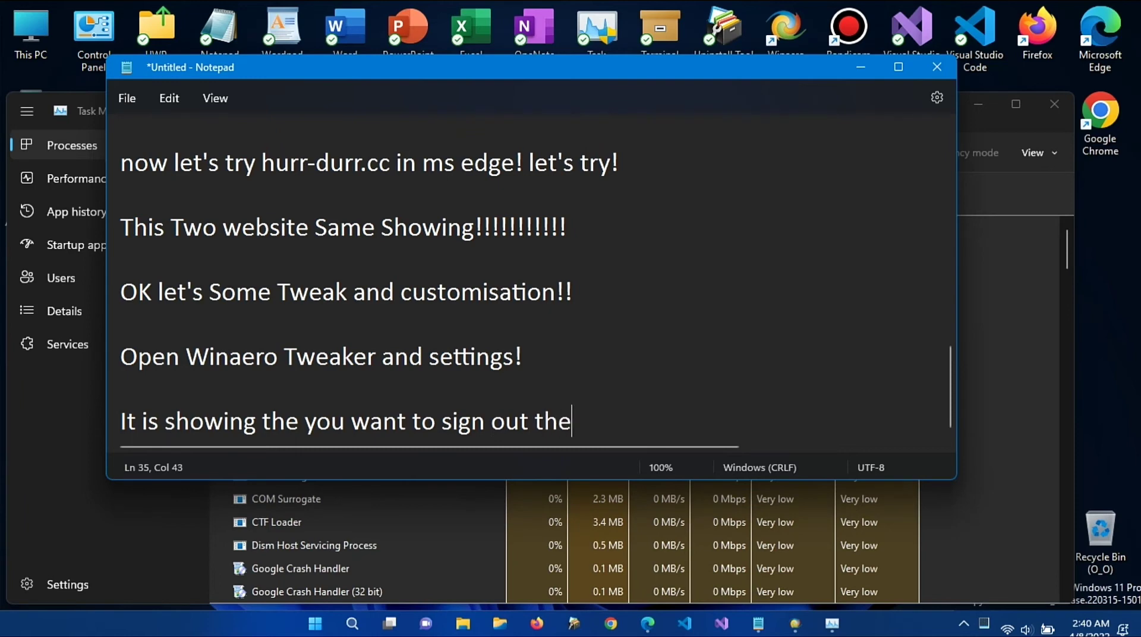
pyautogui.write(' windo')
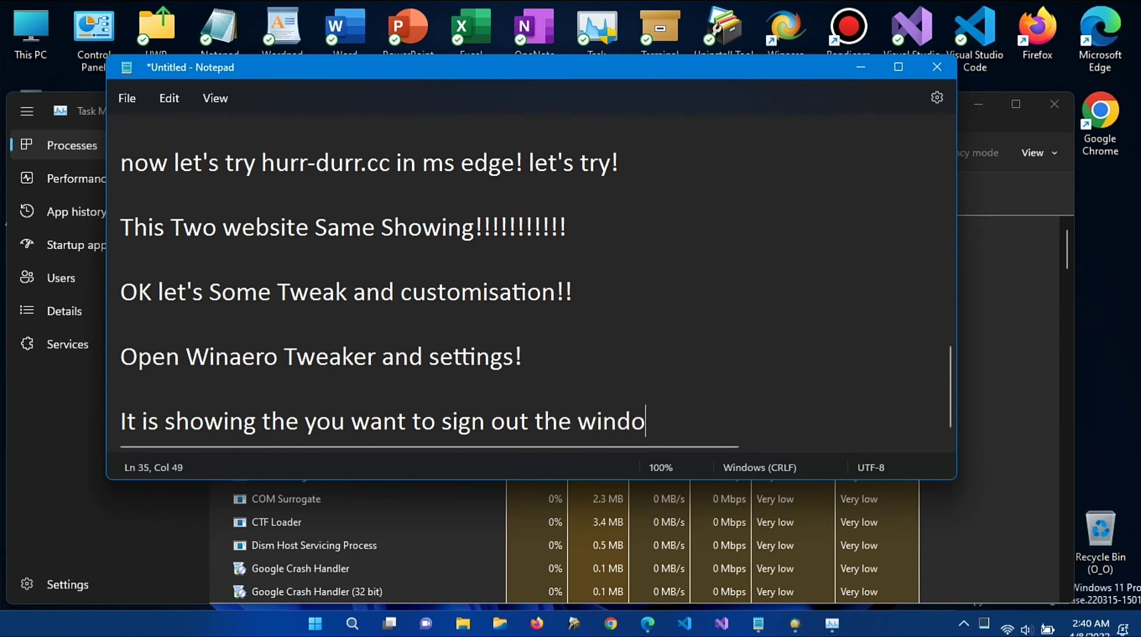
pyautogui.write('ws bu')
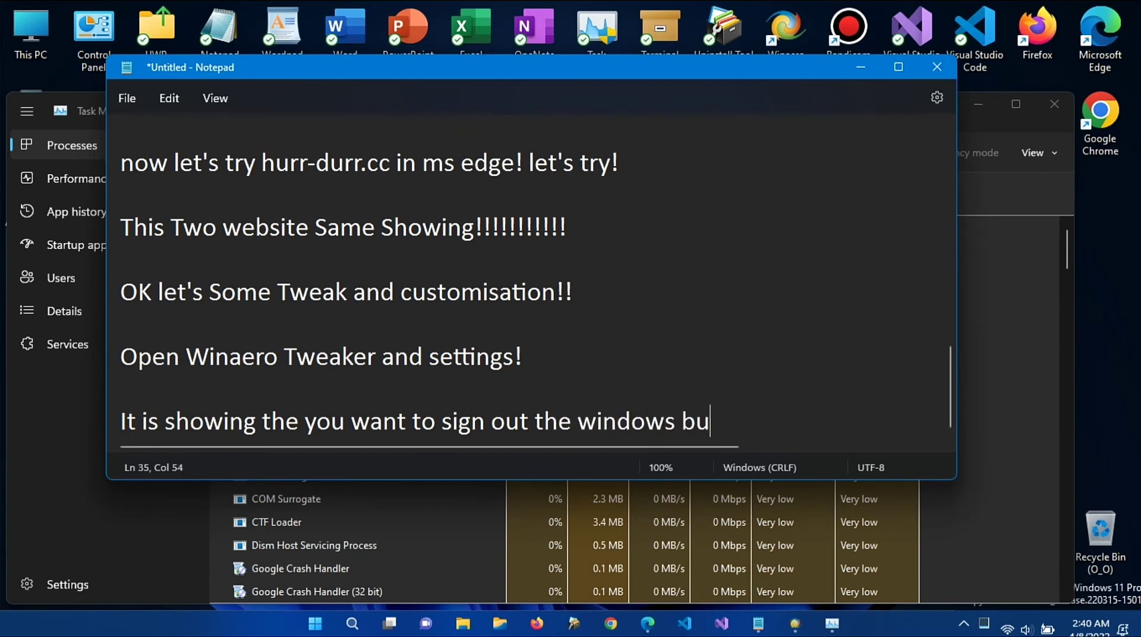
pyautogui.write('t we can ')
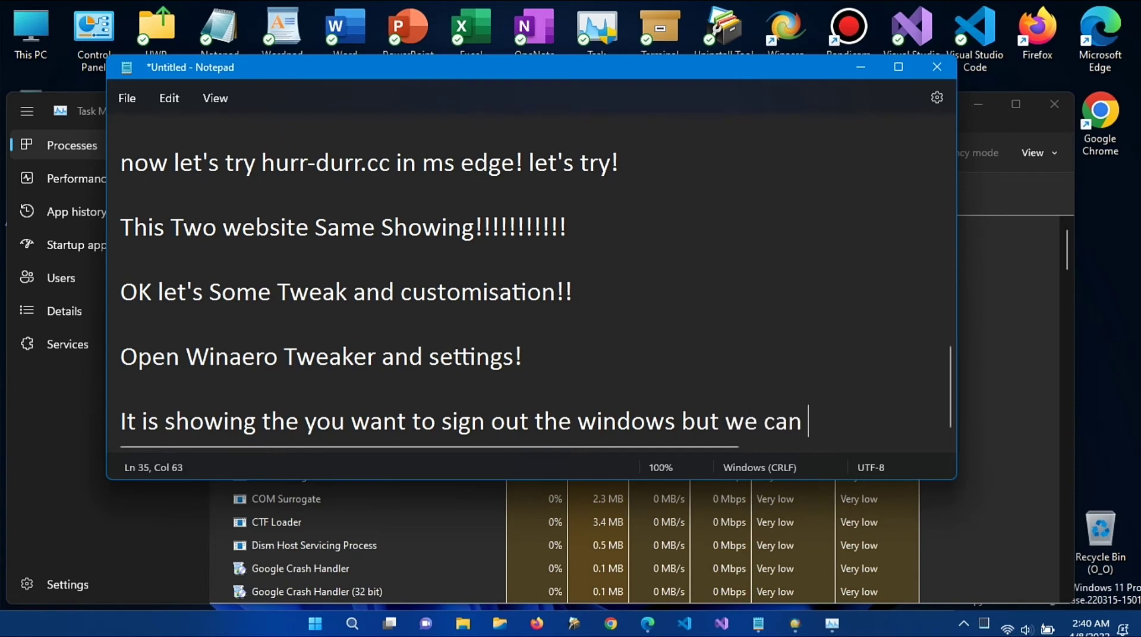
pyautogui.write('restrt')
pyautogui.press('BackSpace')
pyautogui.press('BackSpace')
pyautogui.write('art')
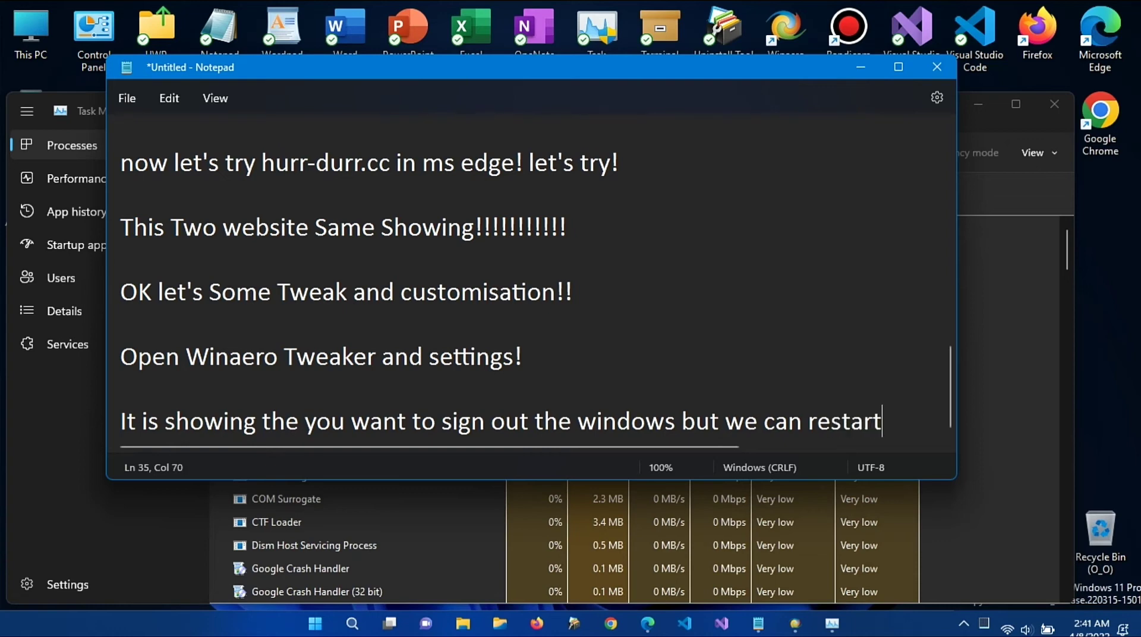
pyautogui.write(' the ')
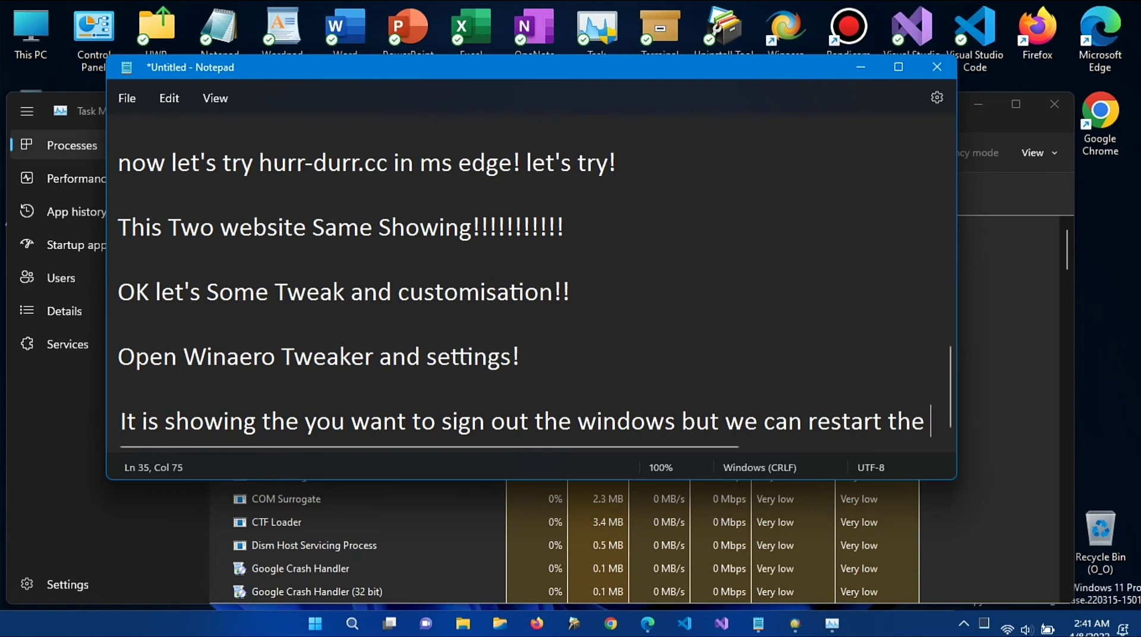
pyautogui.write('explor')
pyautogui.press('Return')
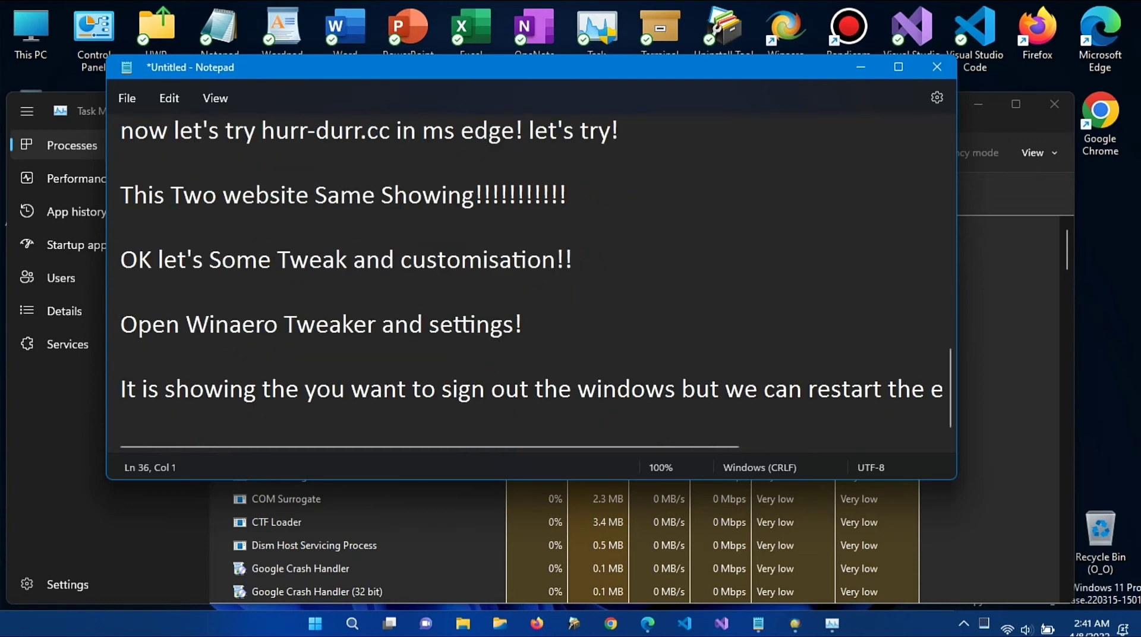
# - Write "then only apply the changes!" on the new line and minimise Notepad
pyautogui.write('then only the')
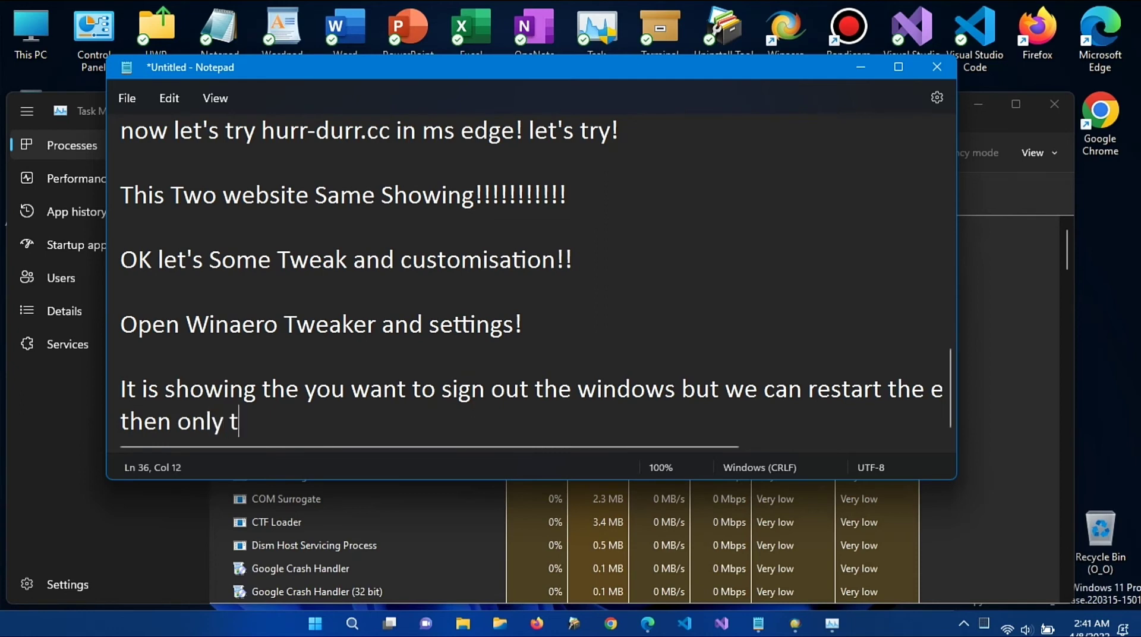
pyautogui.press('BackSpace')
pyautogui.press('BackSpace')
pyautogui.press('BackSpace')
pyautogui.press('BackSpace')
pyautogui.press('BackSpace')
pyautogui.write('al')
pyautogui.press('BackSpace')
pyautogui.write('pply the ')
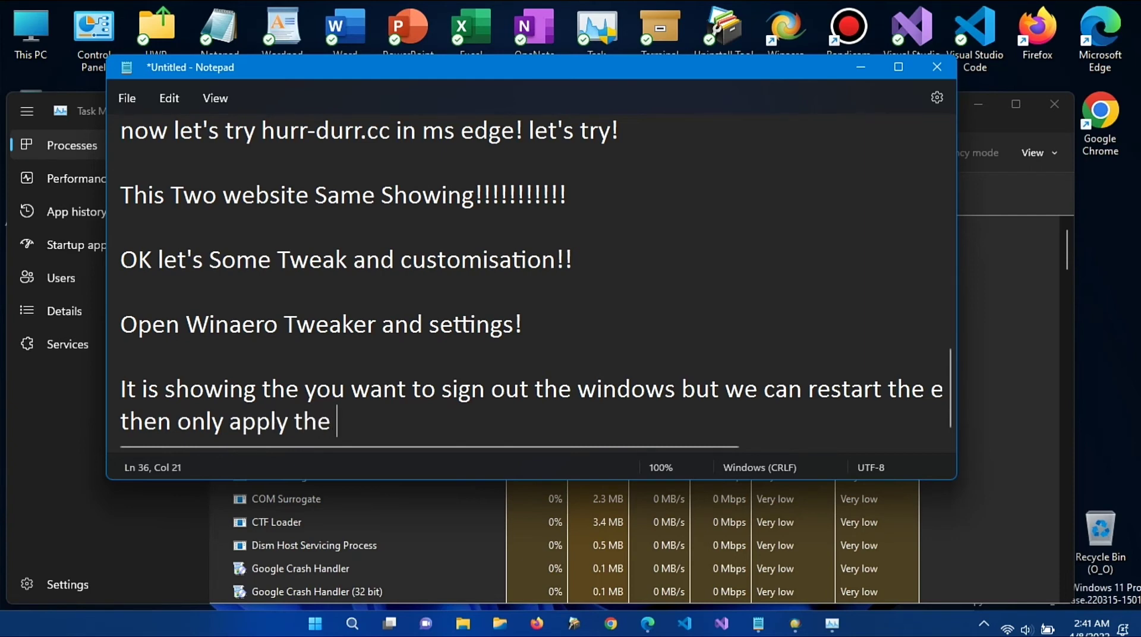
pyautogui.write('changess')
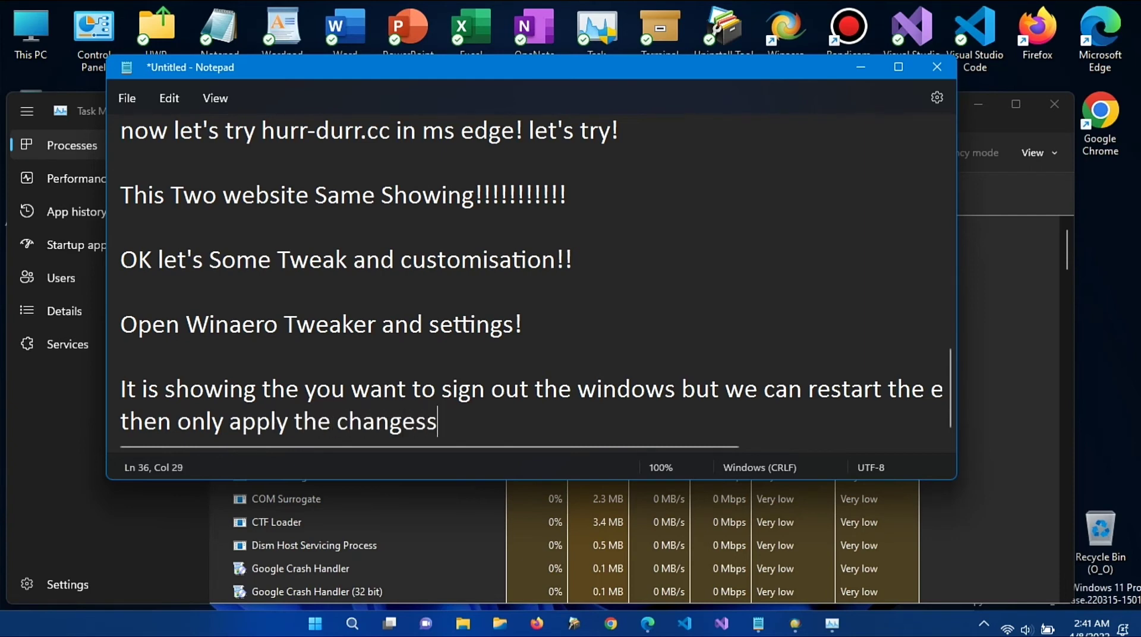
pyautogui.press('BackSpace')
pyautogui.write('!')
pyautogui.click(860, 67)
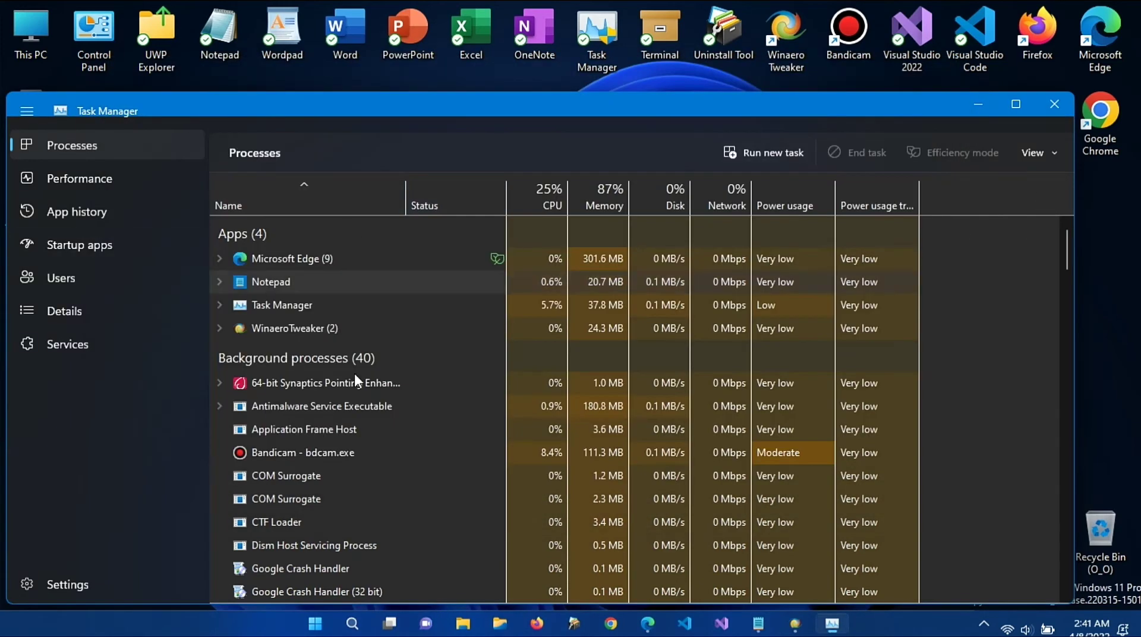
# - Find explorer.exe among Task Manager's process details and end that process
pyautogui.click(83, 280)
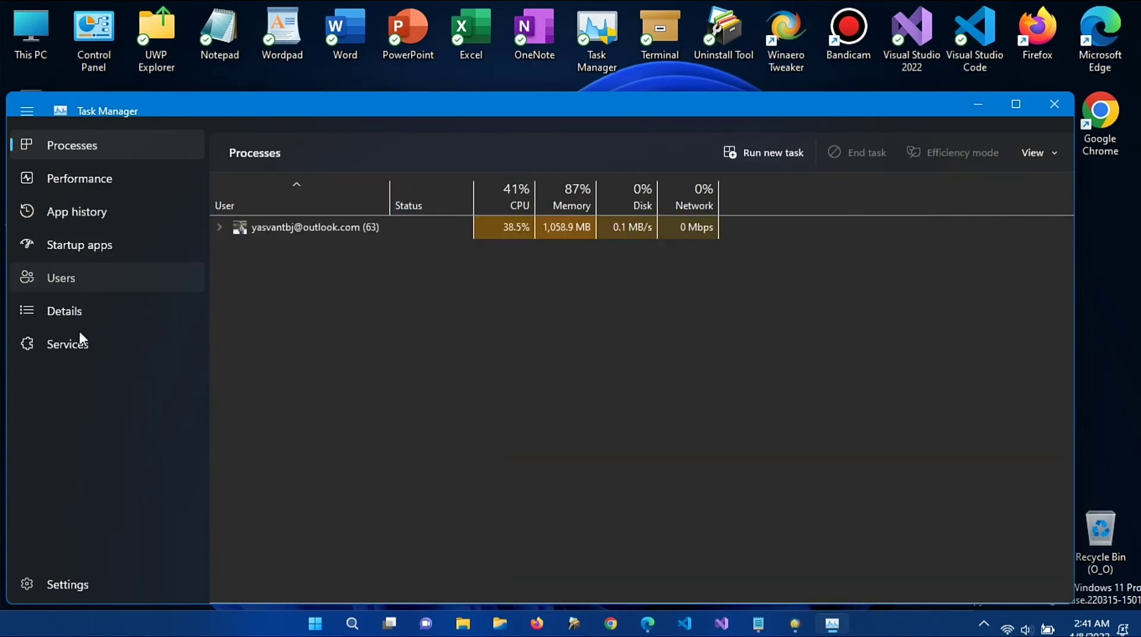
pyautogui.click(80, 331)
pyautogui.click(83, 313)
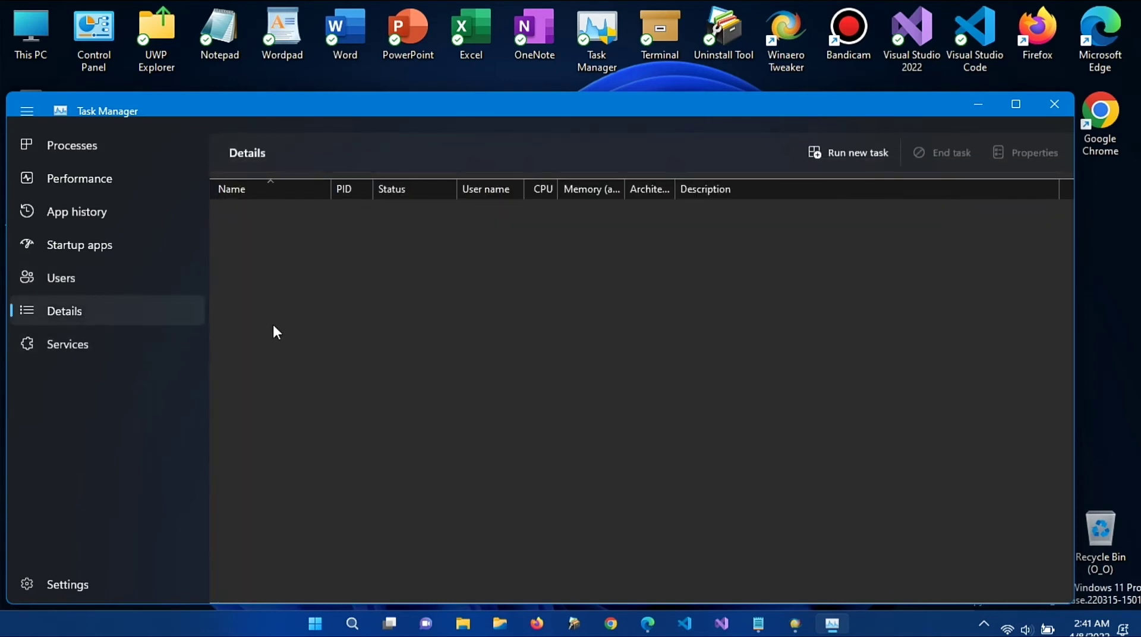
pyautogui.scroll(-3, 272, 323)
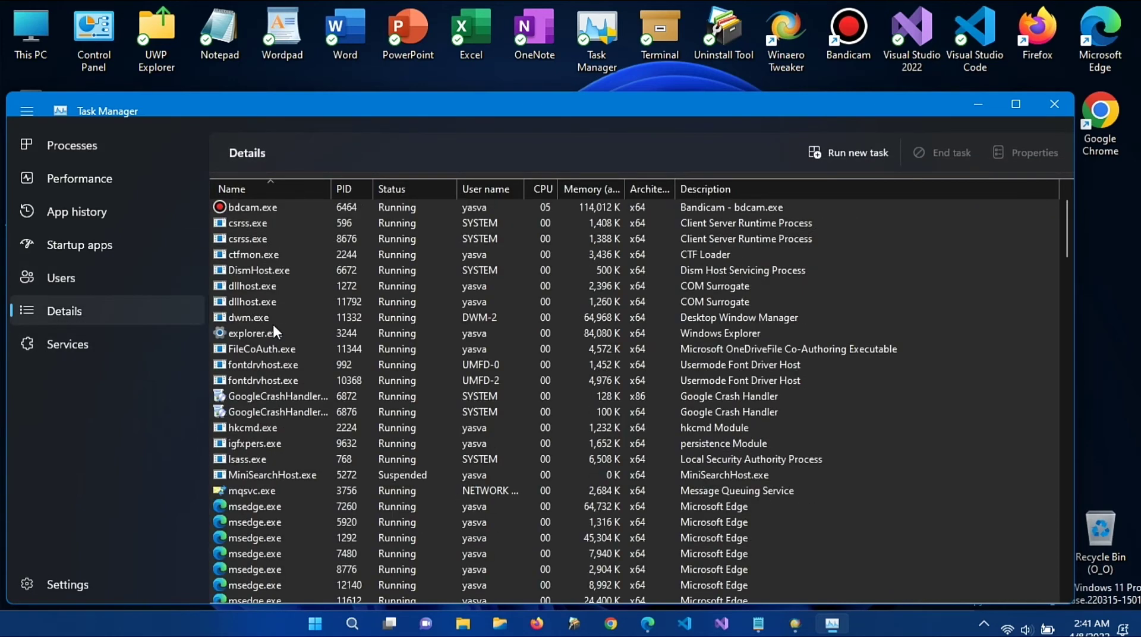
pyautogui.scroll(2, 272, 324)
pyautogui.click(273, 323)
pyautogui.click(272, 325)
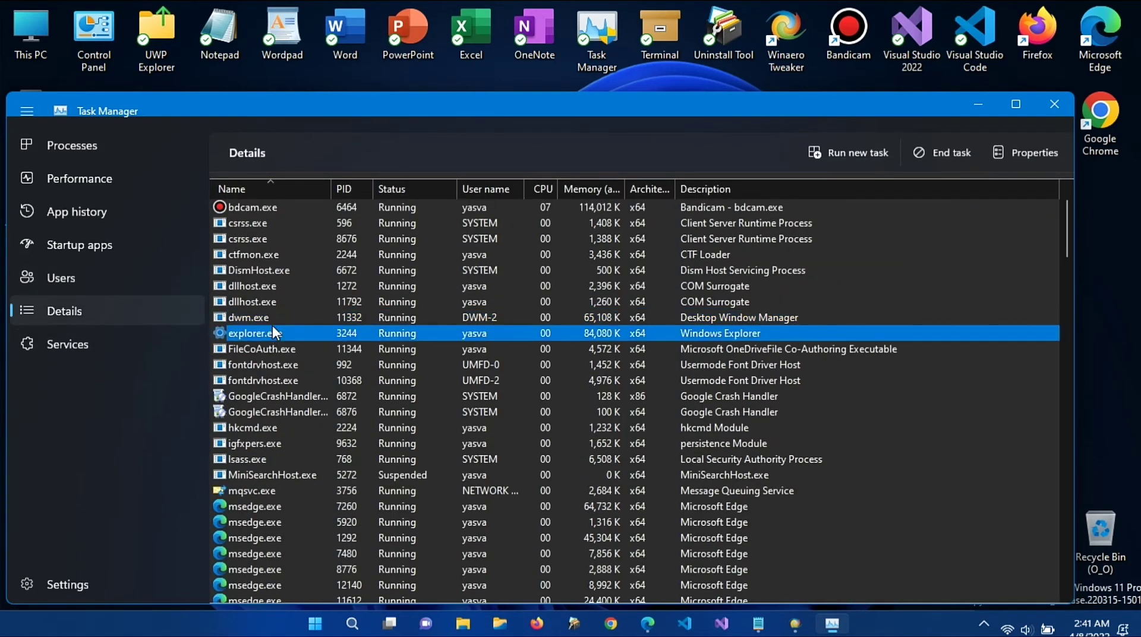
pyautogui.rightClick(275, 325)
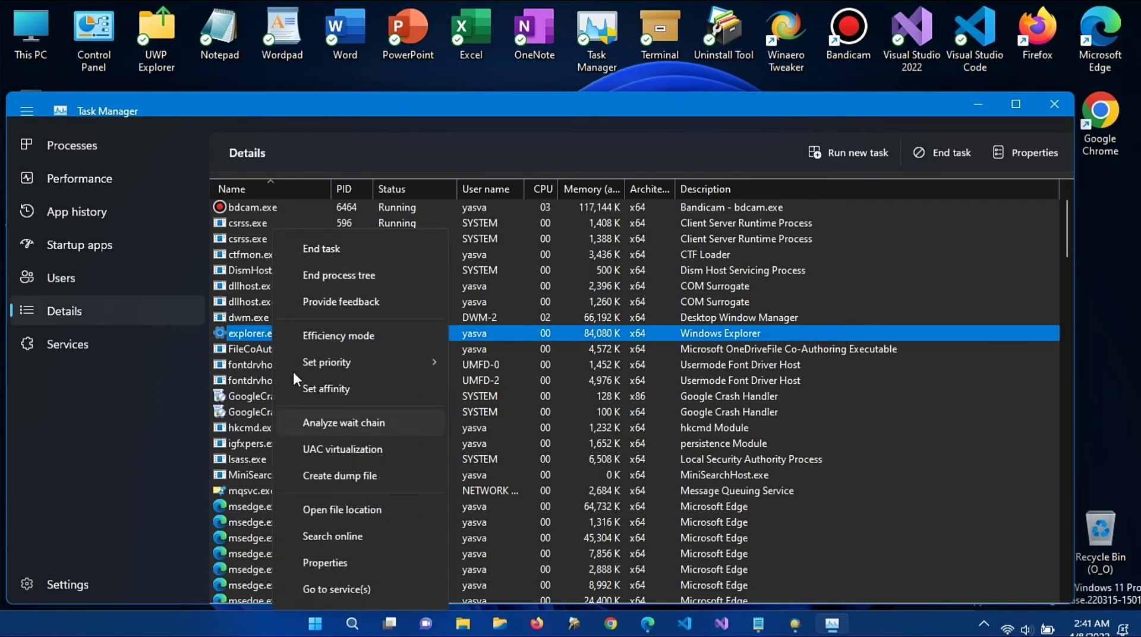
pyautogui.click(381, 247)
pyautogui.click(586, 340)
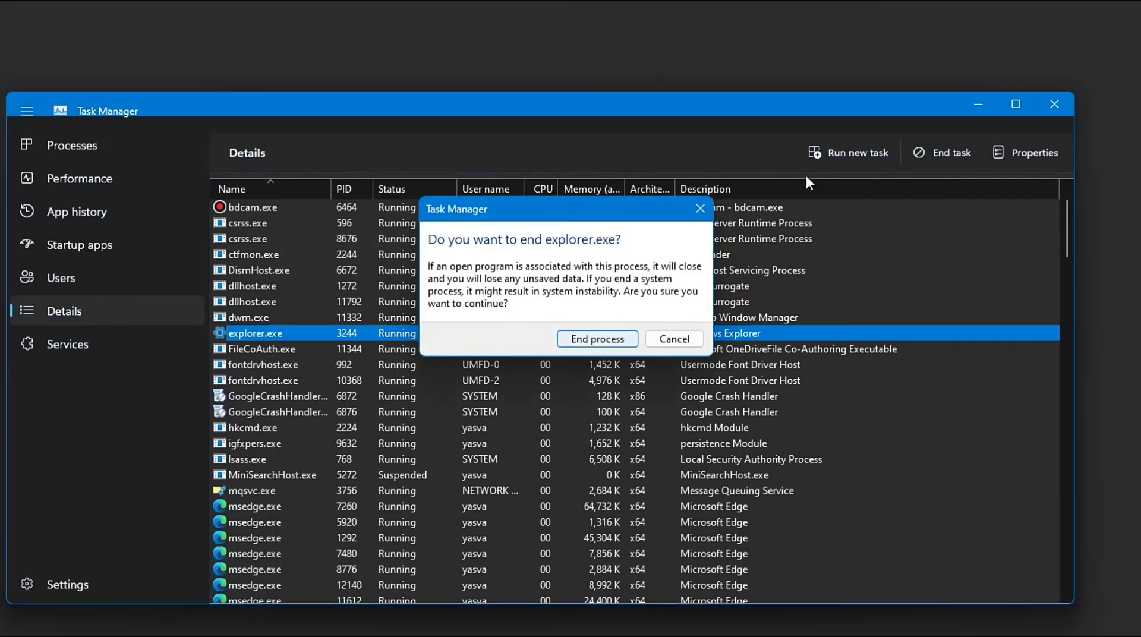
# - Start explorer as a new task with administrative privileges and move the Task Manager window down, clear of Winaero Tweaker
pyautogui.click(850, 148)
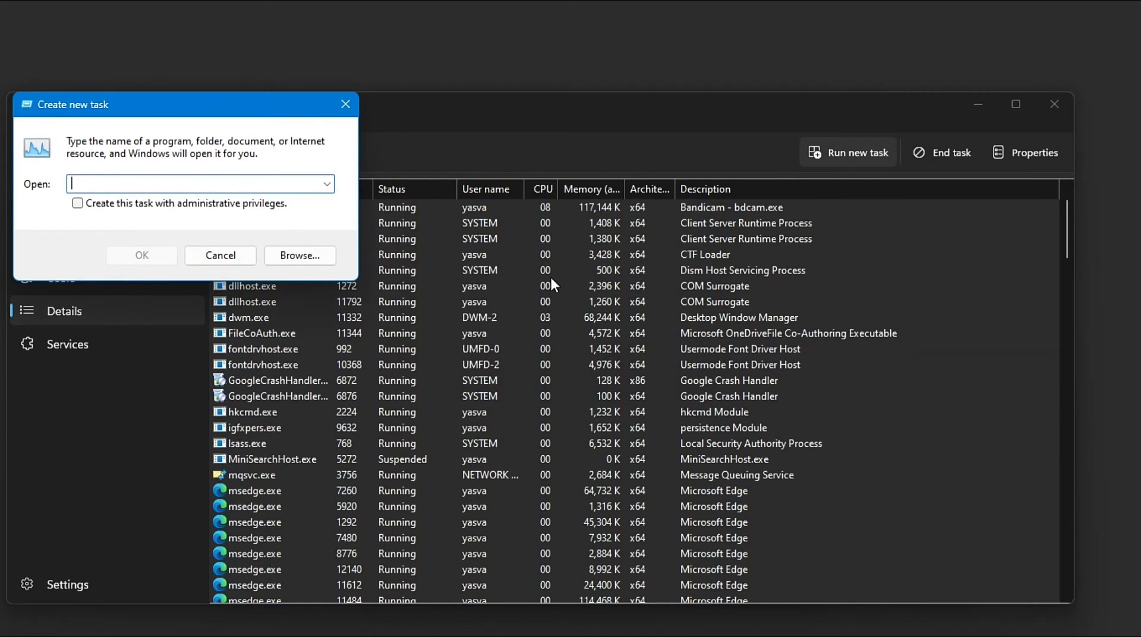
pyautogui.write('explo')
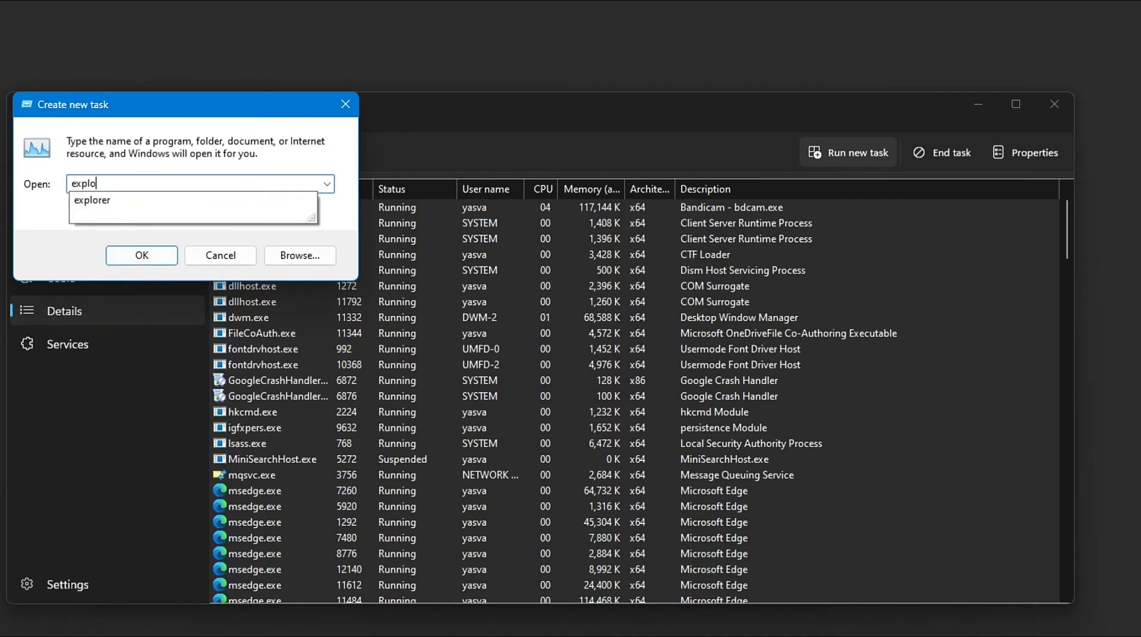
pyautogui.write('rer')
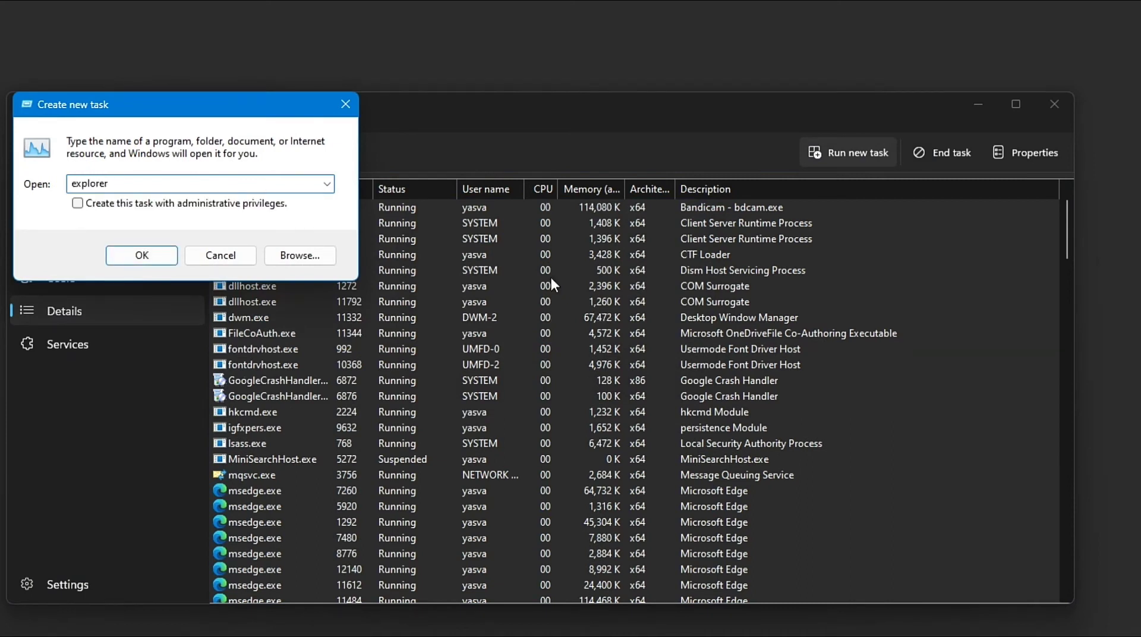
pyautogui.click(126, 206)
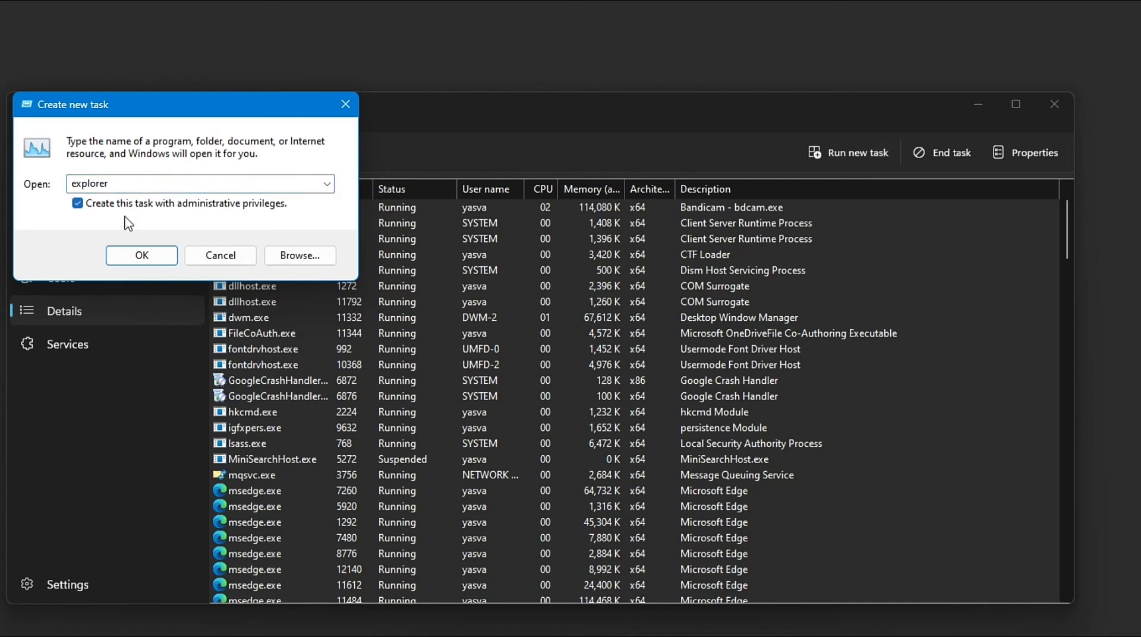
pyautogui.click(132, 254)
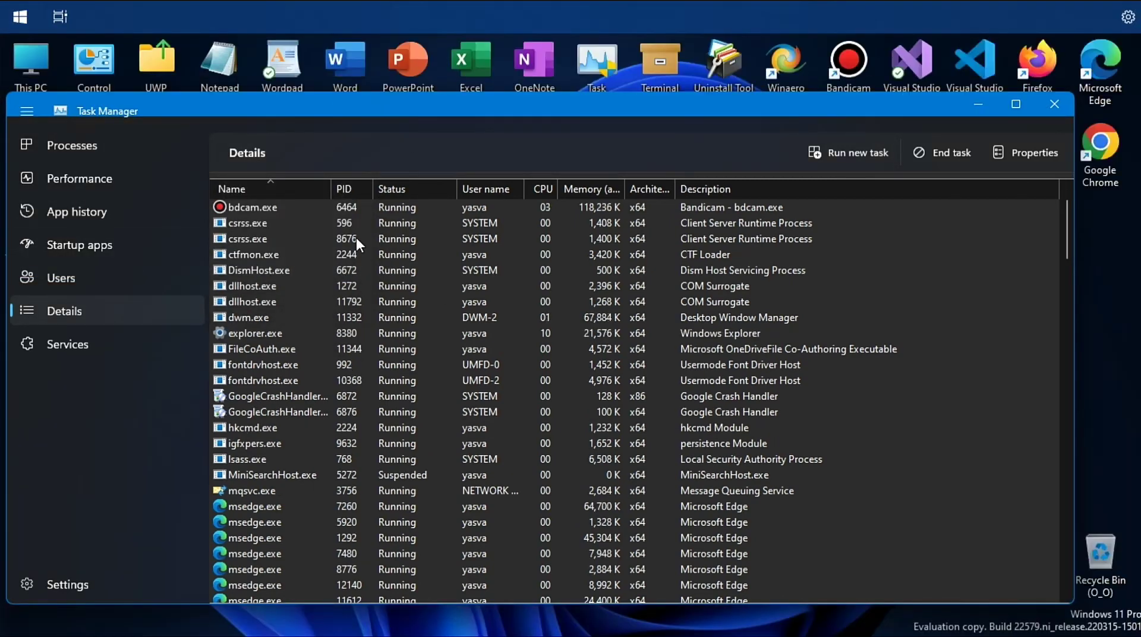
pyautogui.moveTo(512, 111); pyautogui.dragTo(570, 552)
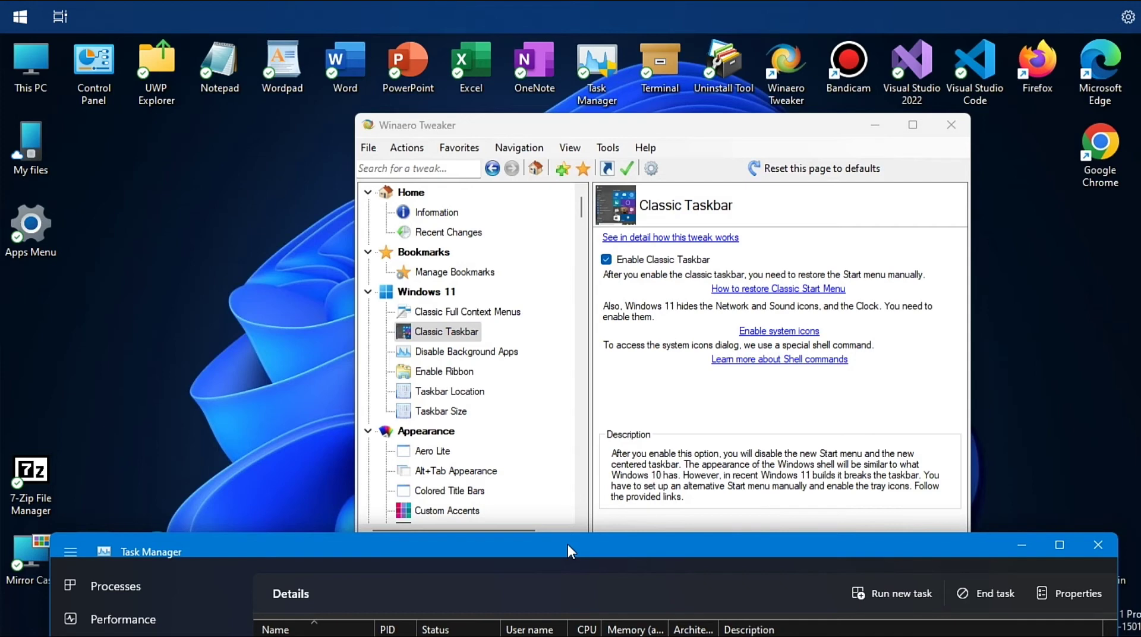
# - Switch to Notepad and add "Windows 10 Taskbar" followed by 27 exclamation marks after a blank line, then start a new line
pyautogui.hotkey('alt', 'Tab')
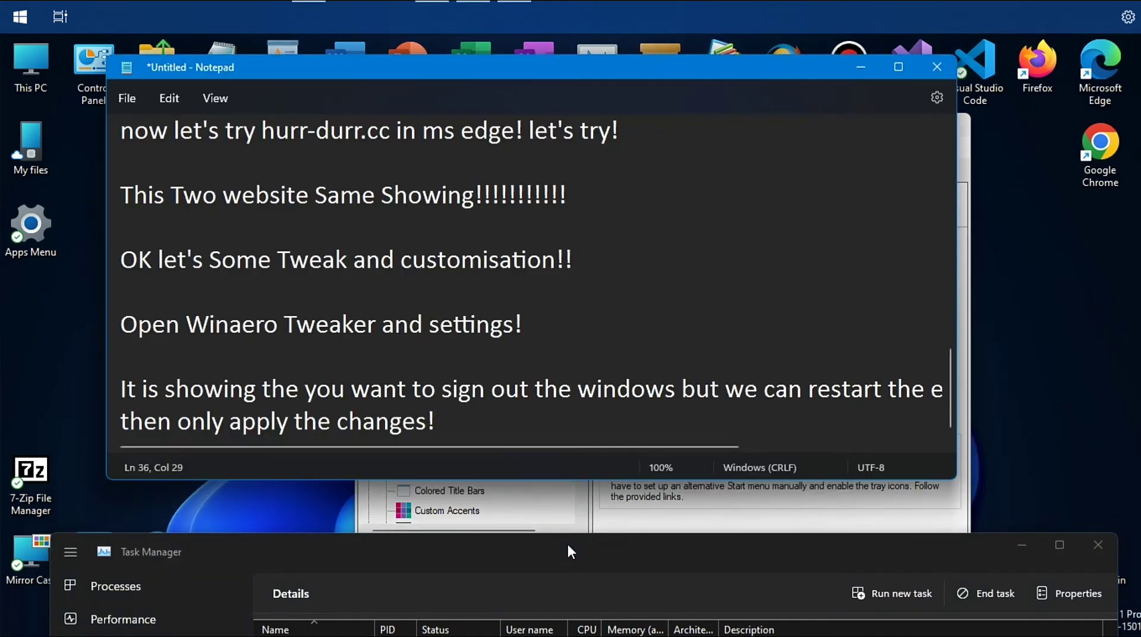
pyautogui.press('Return')
pyautogui.press('Return')
pyautogui.write('Windows 10')
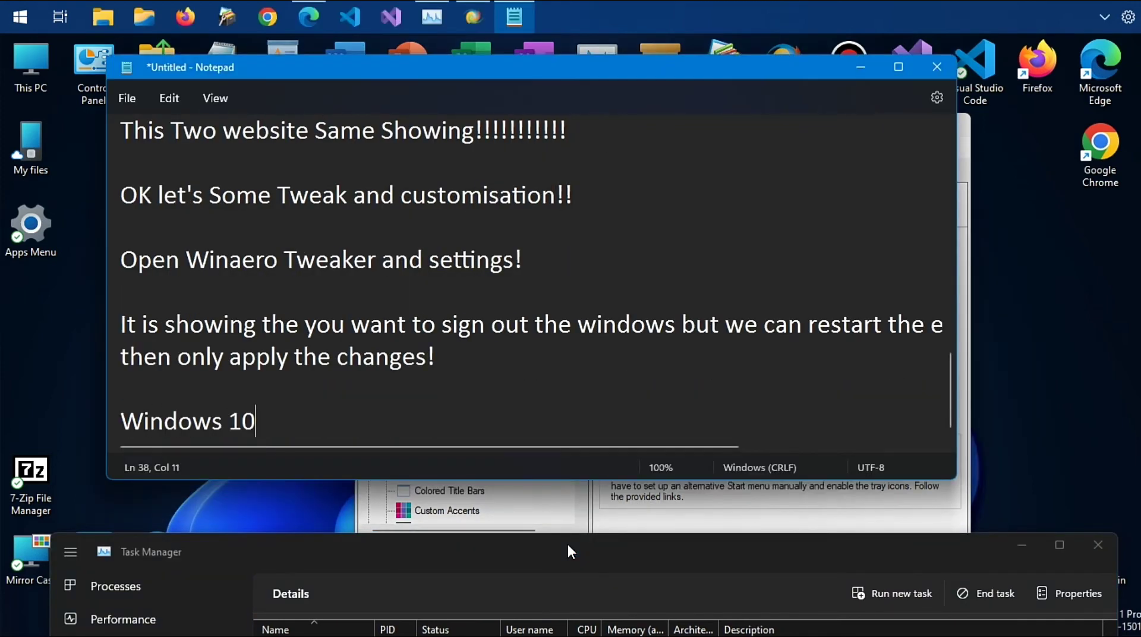
pyautogui.write(' Taskbar')
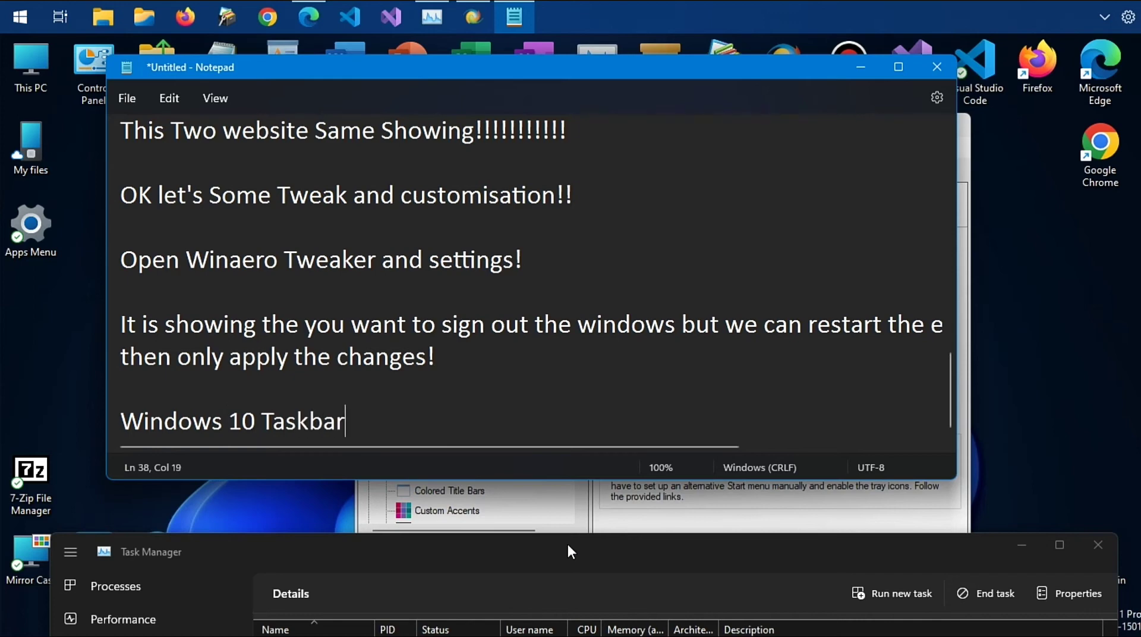
pyautogui.write('!!!!!!!!!!!!!!!!!!!!!!!!!!!')
pyautogui.write('\\')
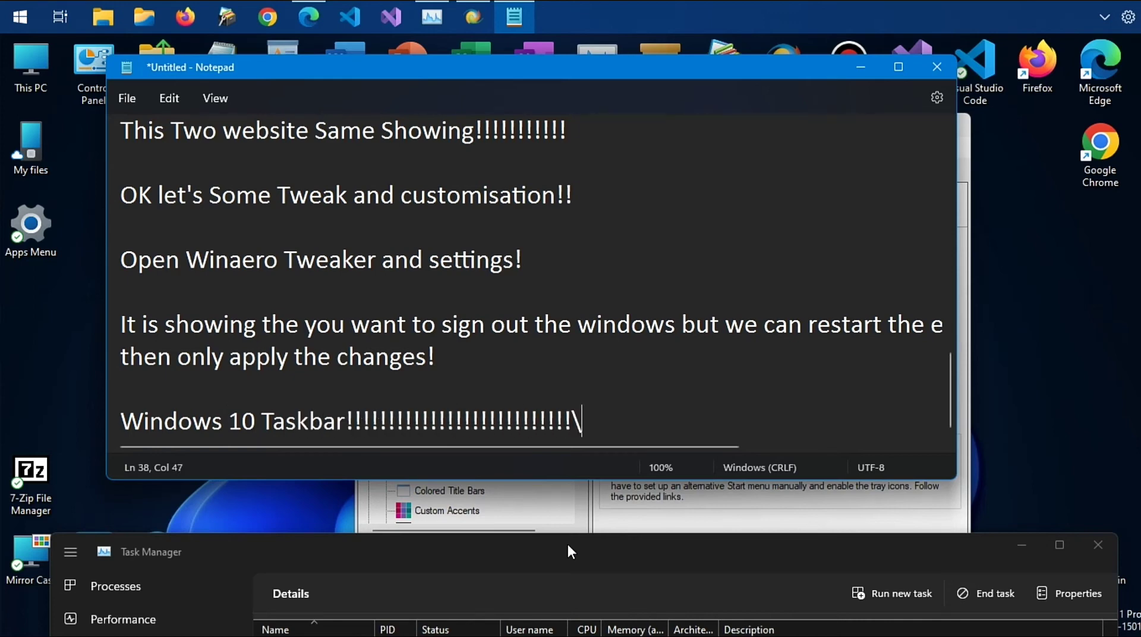
pyautogui.press('BackSpace')
pyautogui.press('Return')
# - Write "In Up Side Because I change in registry editor" on the new line
pyautogui.write('I')
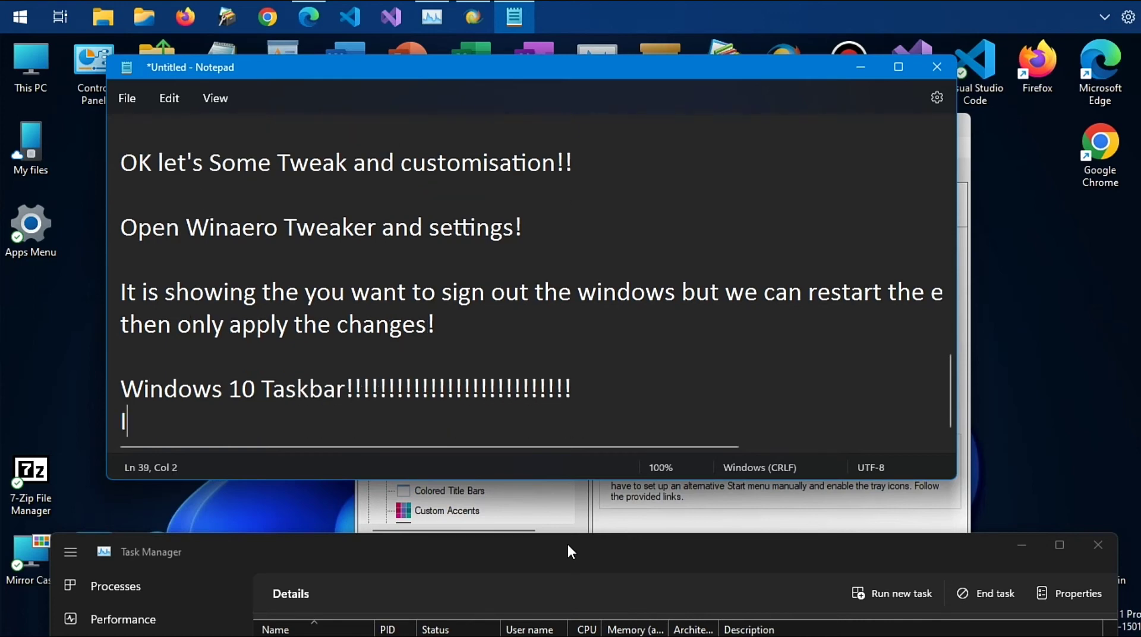
pyautogui.write('n Up Side ')
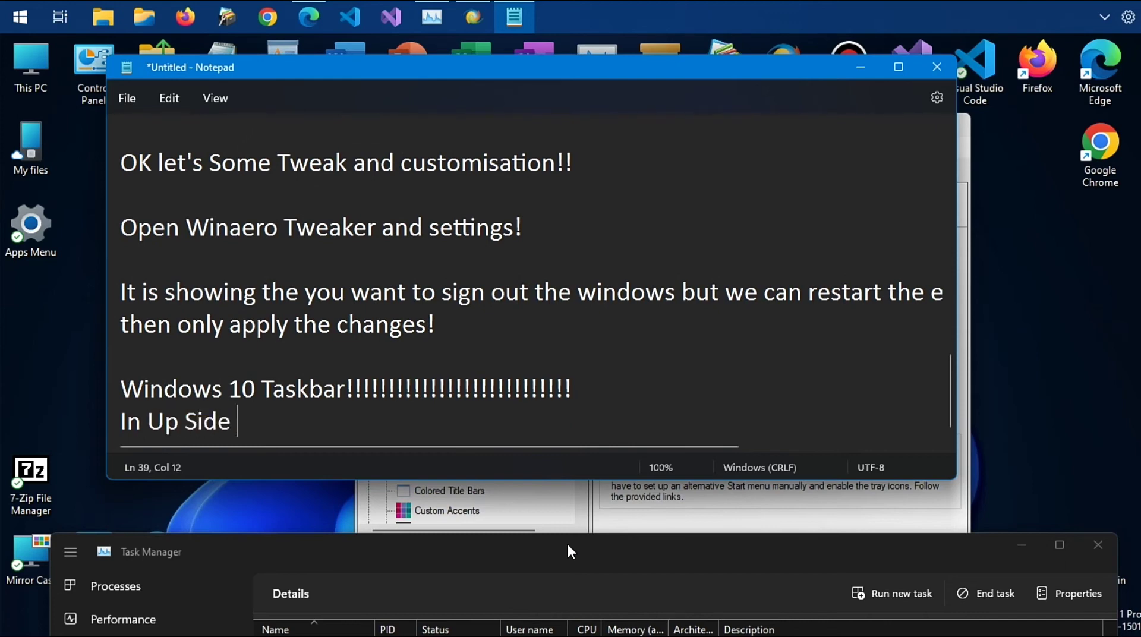
pyautogui.write('Becau')
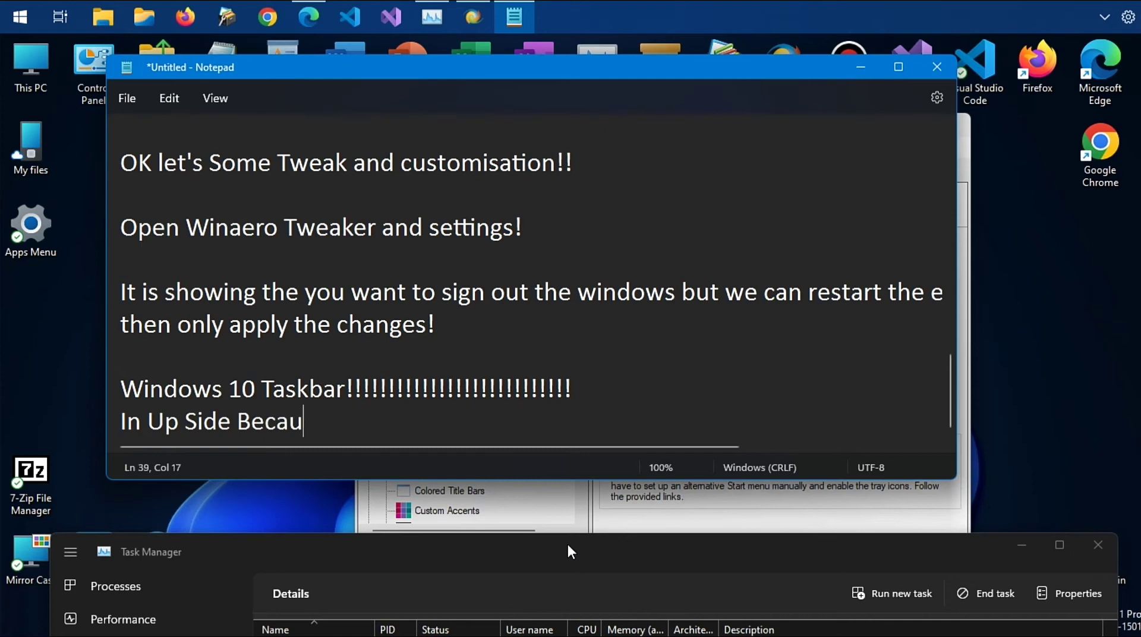
pyautogui.write('se I change ')
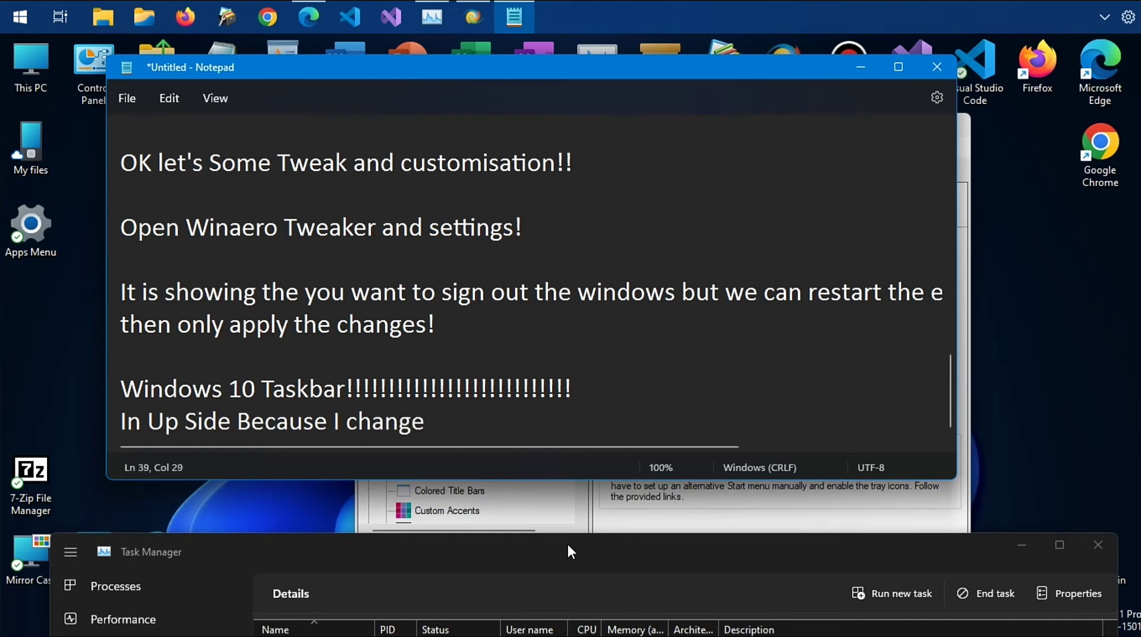
pyautogui.write('in regis')
pyautogui.press('BackSpace')
pyautogui.press('BackSpace')
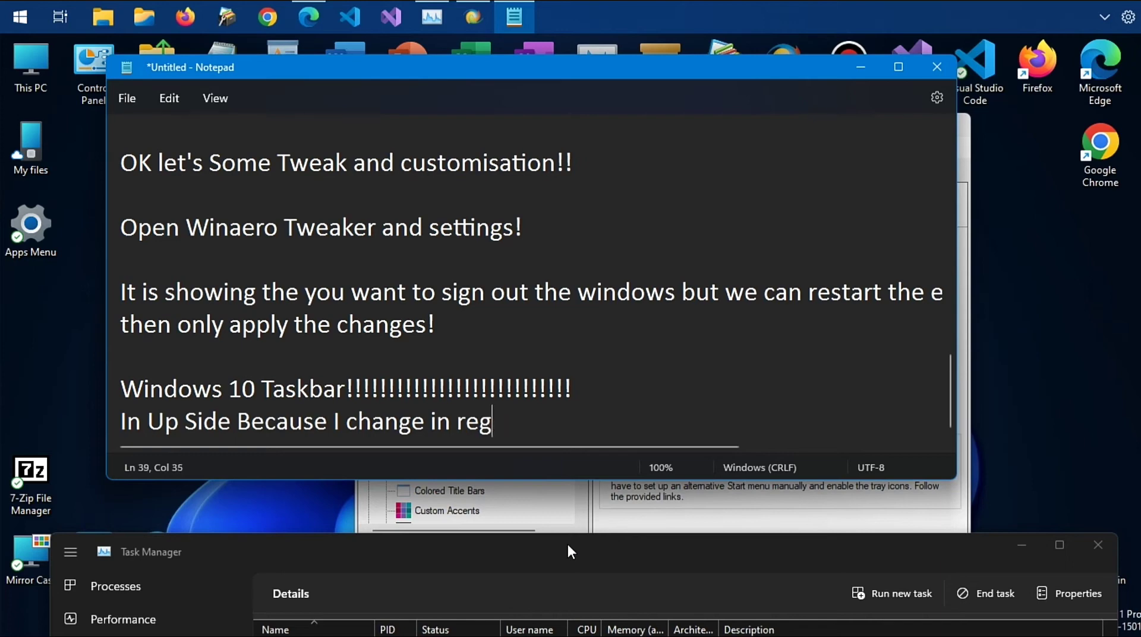
pyautogui.write('istry editor')
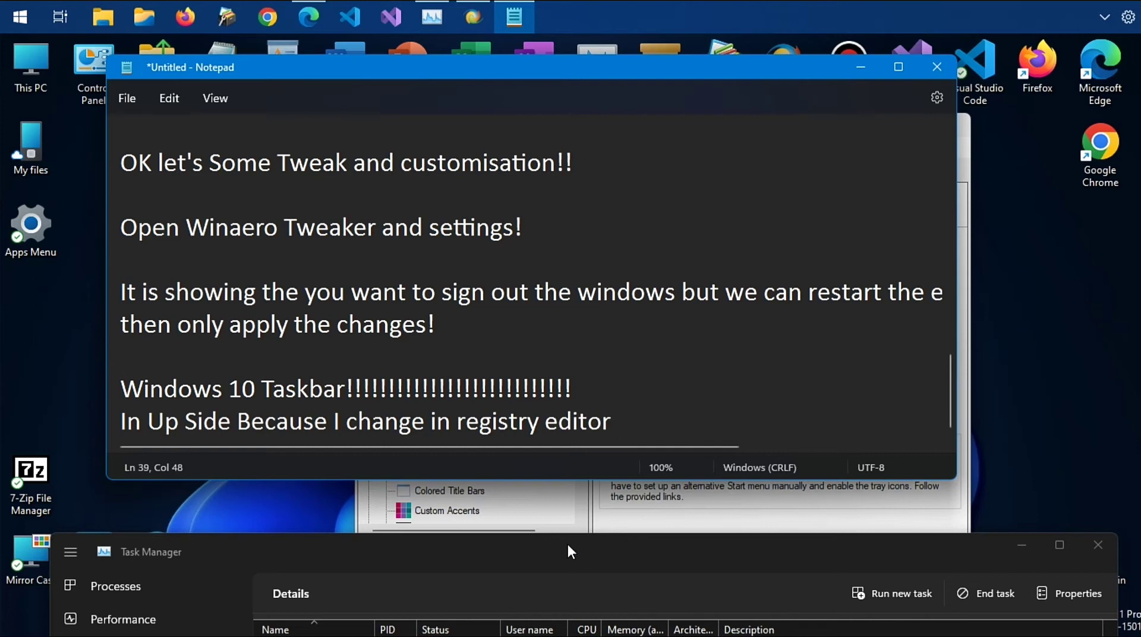
# - Continue the line with "!!!!!!!! for windows 11 taskbar" and minimise Notepad
pyautogui.press('BackSpace')
pyautogui.write('!!!!!!!!')
pyautogui.write('! for window')
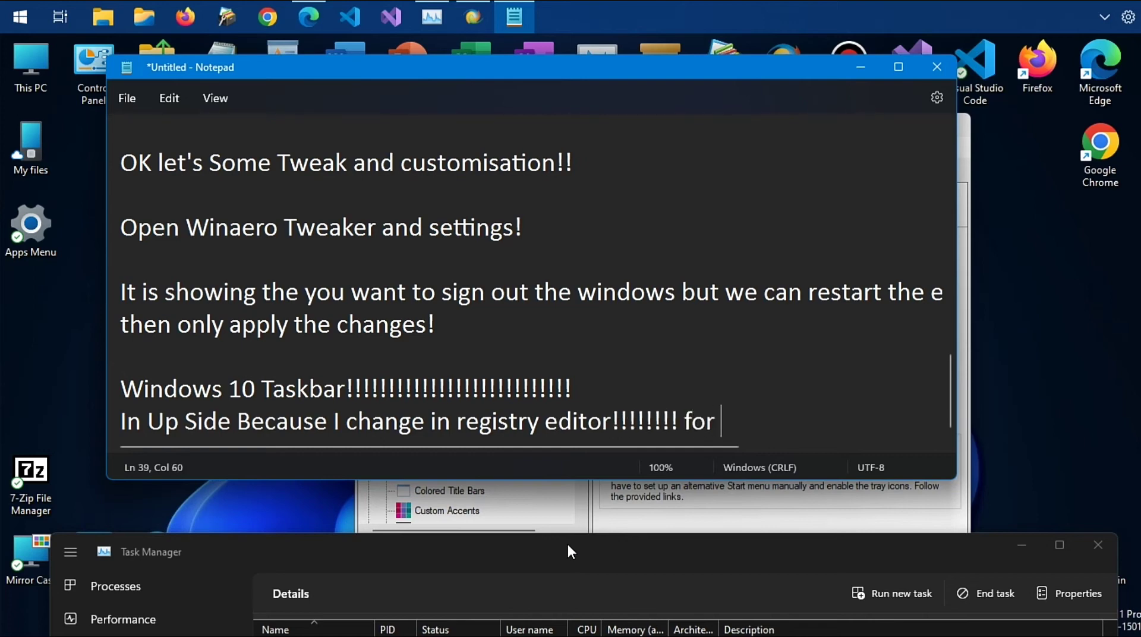
pyautogui.write('s 11 ')
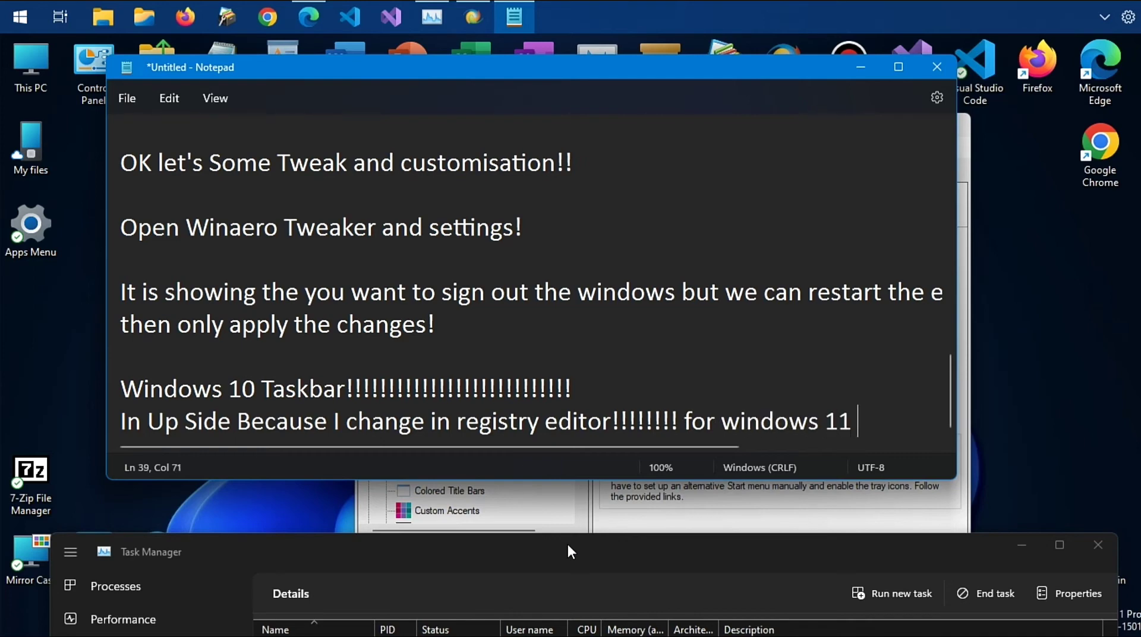
pyautogui.write('taskbar')
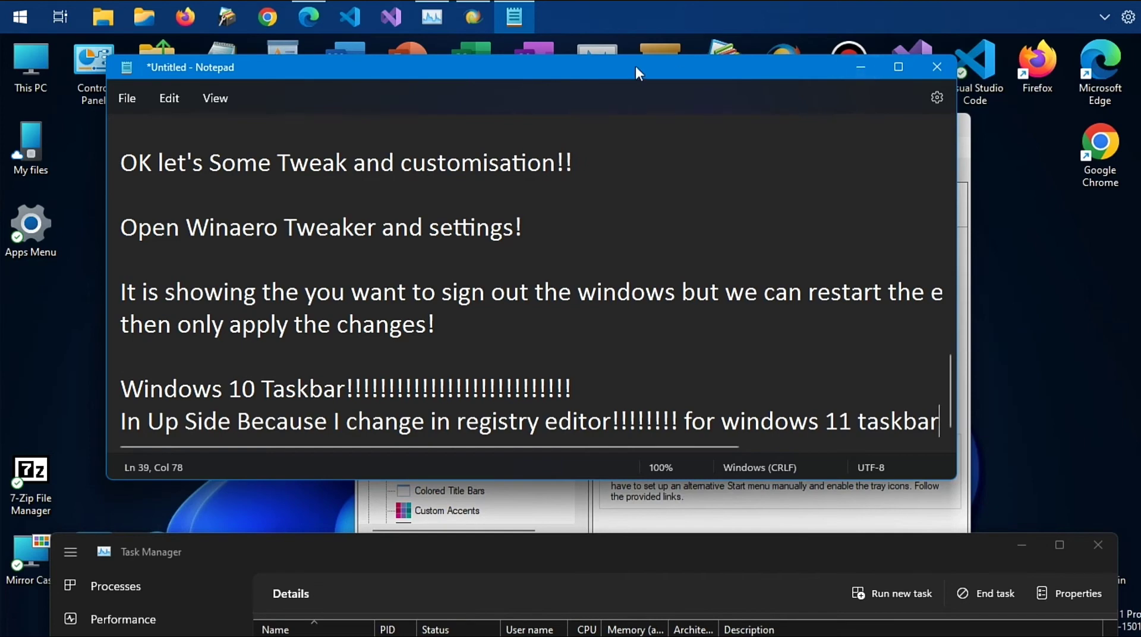
pyautogui.click(868, 64)
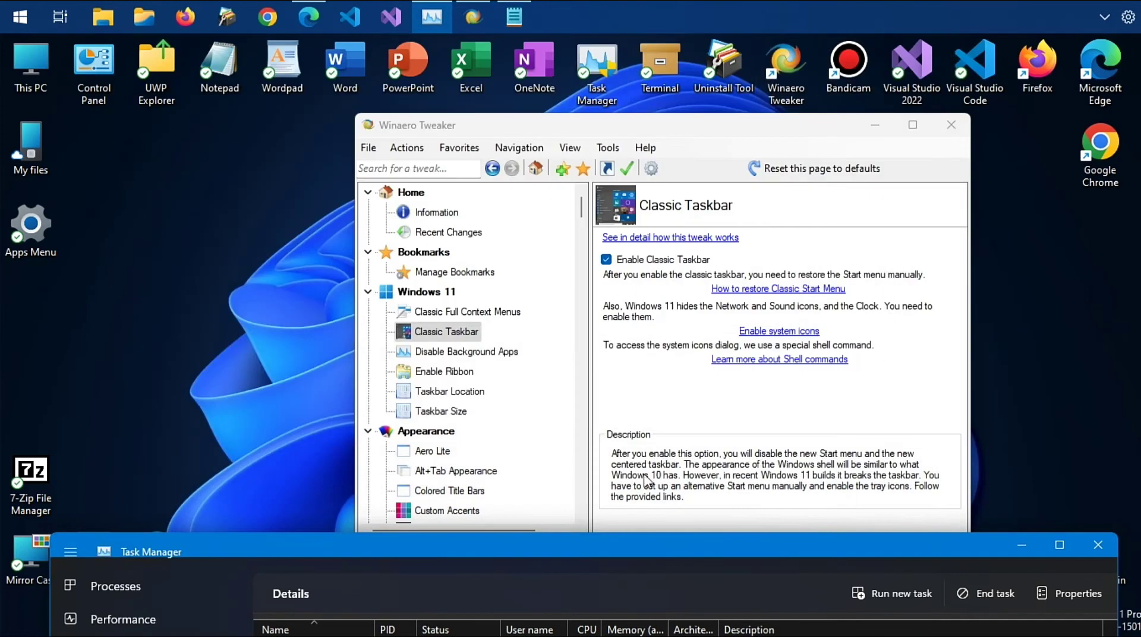
# - Bring Notepad back, add "Let's Open Explorer" after a blank line, and launch File Explorer
pyautogui.click(514, 17)
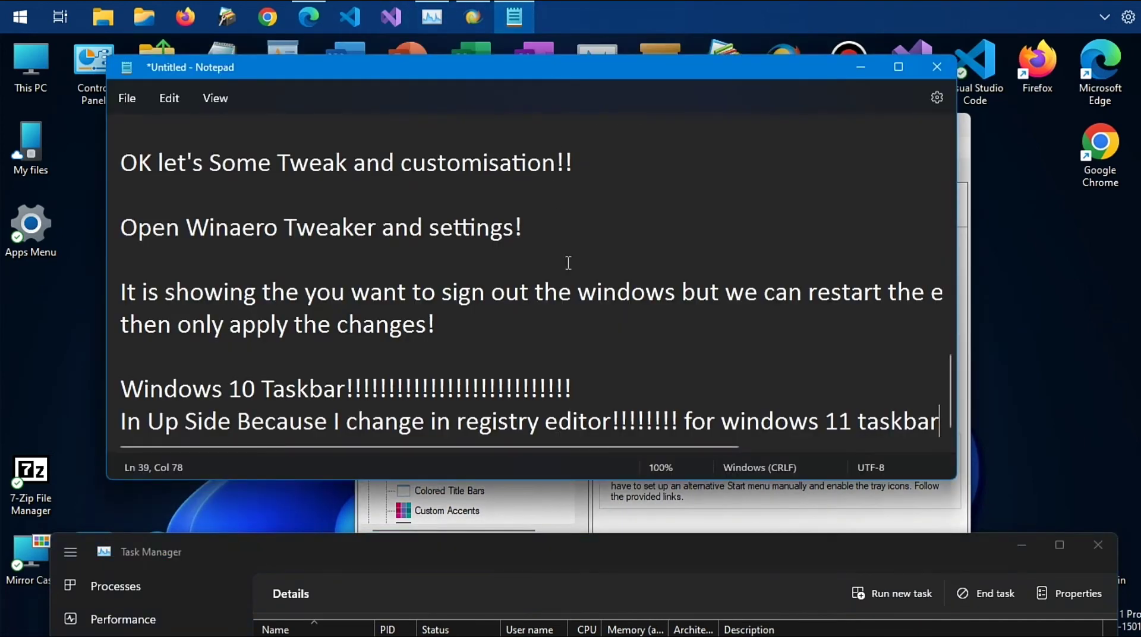
pyautogui.press('Return')
pyautogui.press('Return')
pyautogui.write('Le')
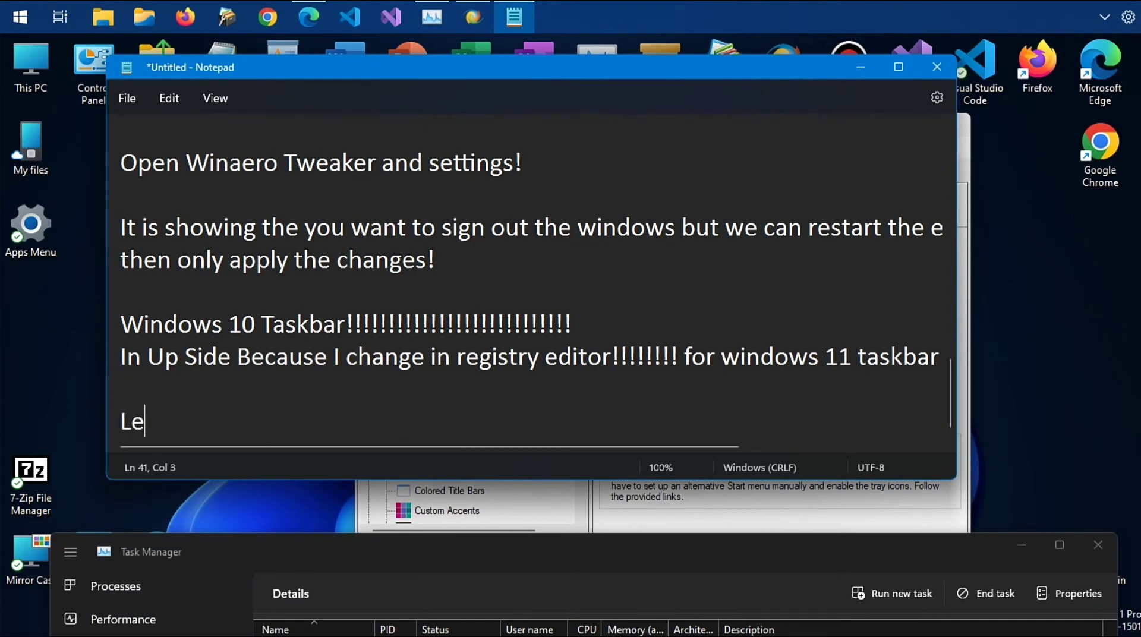
pyautogui.write("t's Op")
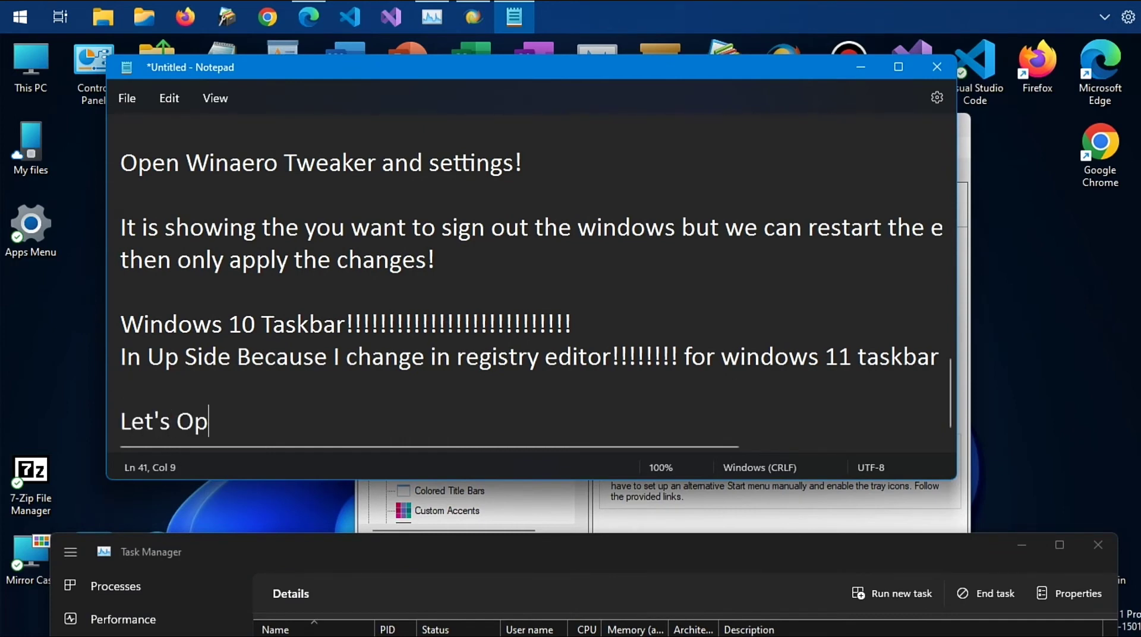
pyautogui.write('en Expor')
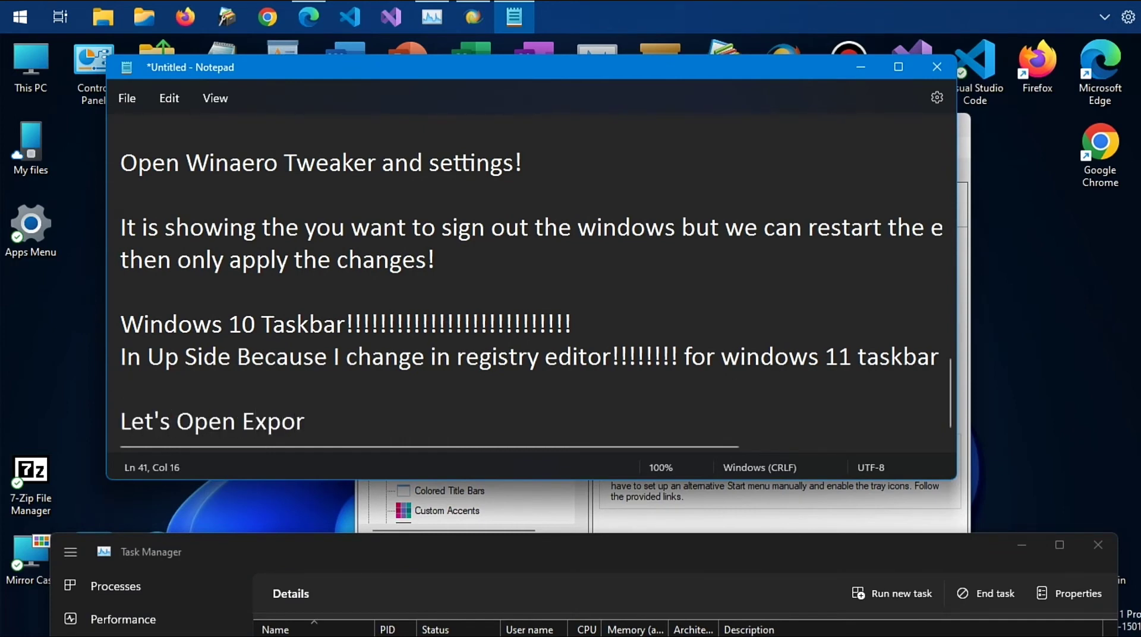
pyautogui.write('ere')
pyautogui.press('BackSpace')
pyautogui.press('BackSpace')
pyautogui.press('BackSpace')
pyautogui.press('BackSpace')
pyautogui.press('BackSpace')
pyautogui.write('lorer')
pyautogui.press('Return')
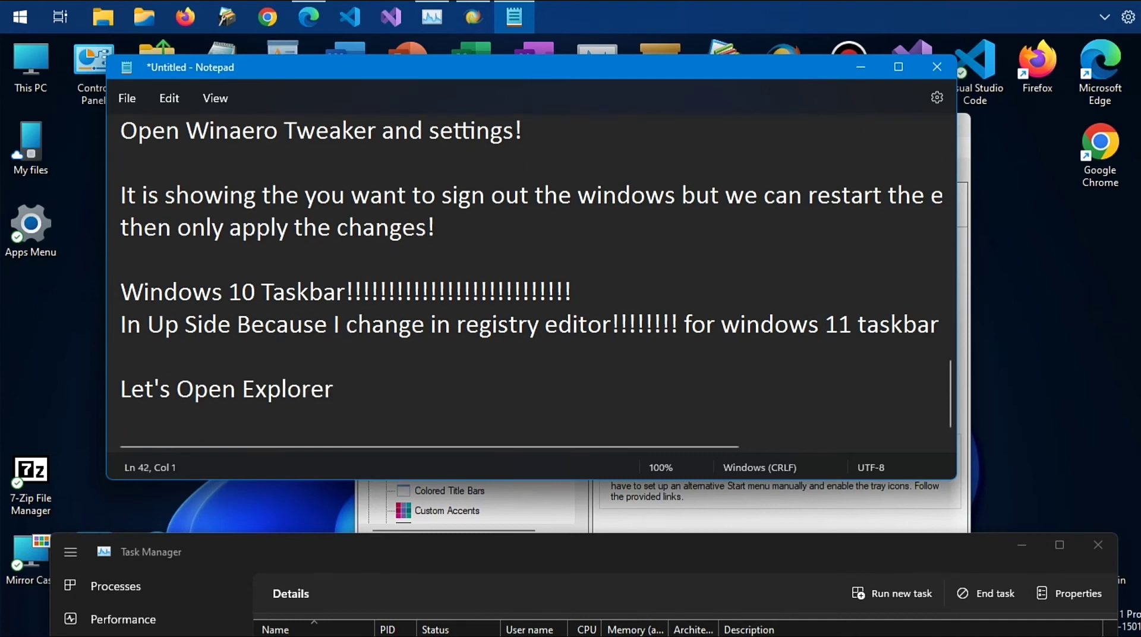
pyautogui.click(105, 24)
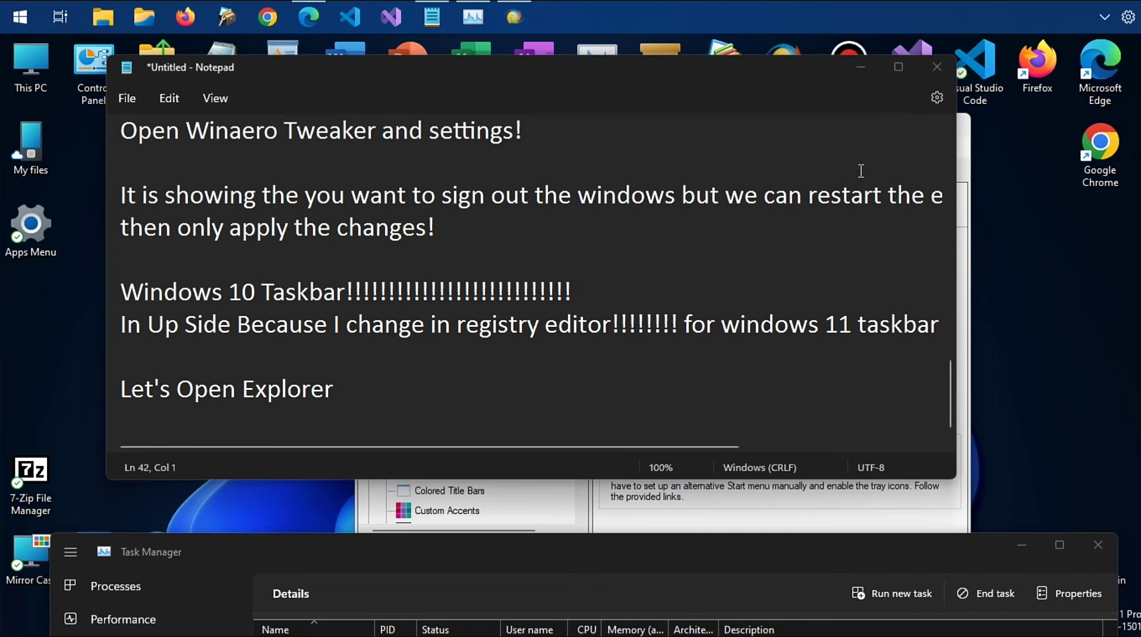
# - Return to Notepad and begin a new line with "It was Automatically" below the Explorer note
pyautogui.click(444, 372)
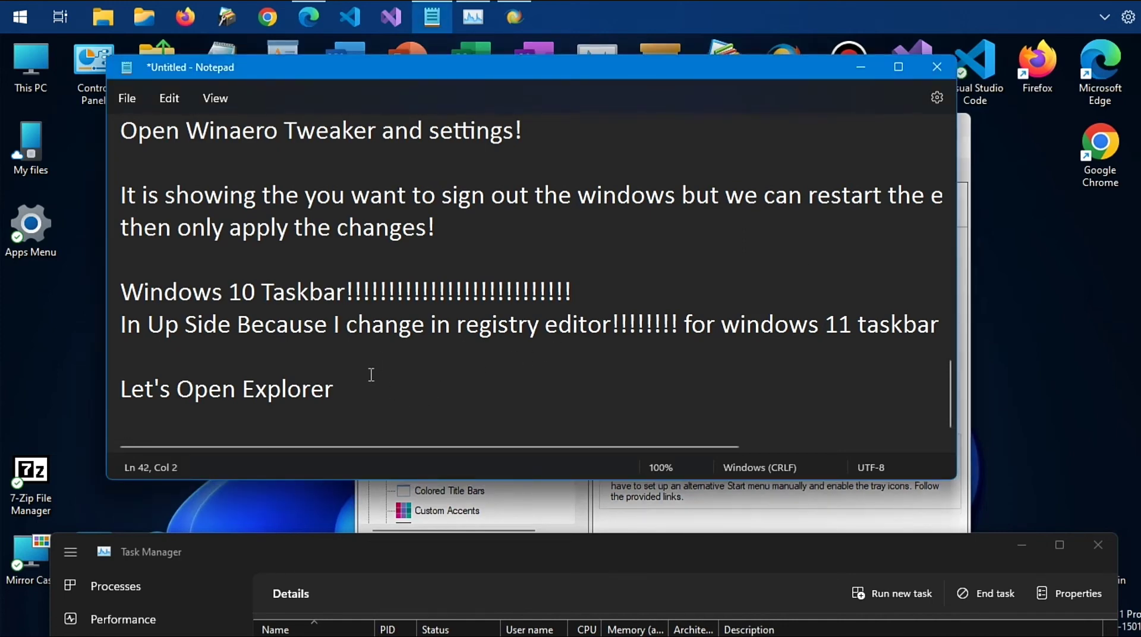
pyautogui.press('Return')
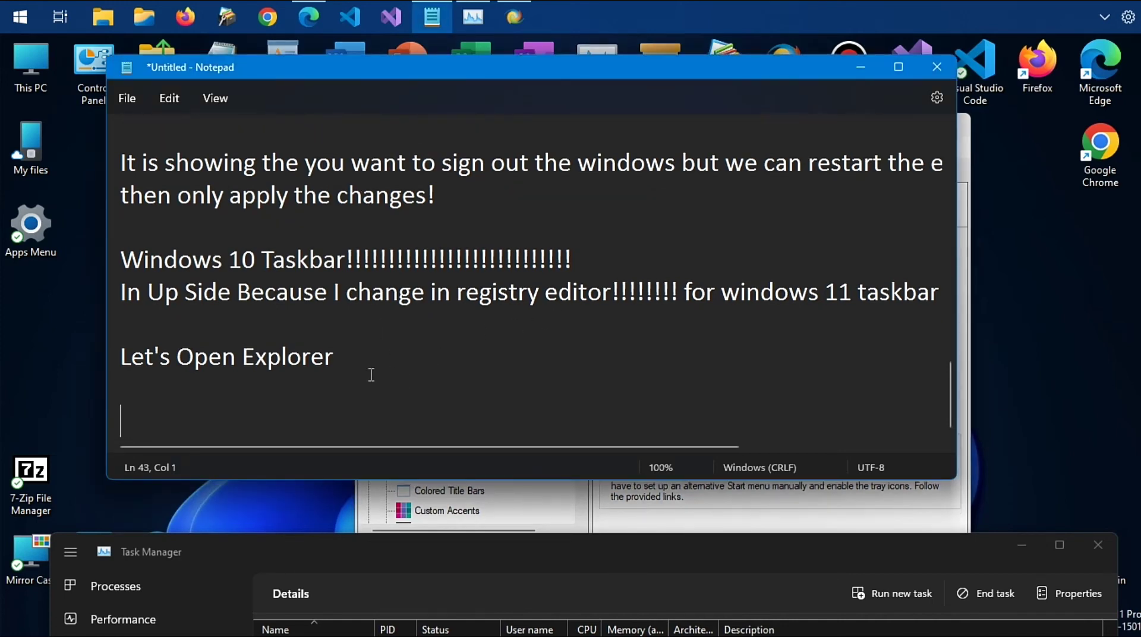
pyautogui.write('It was ')
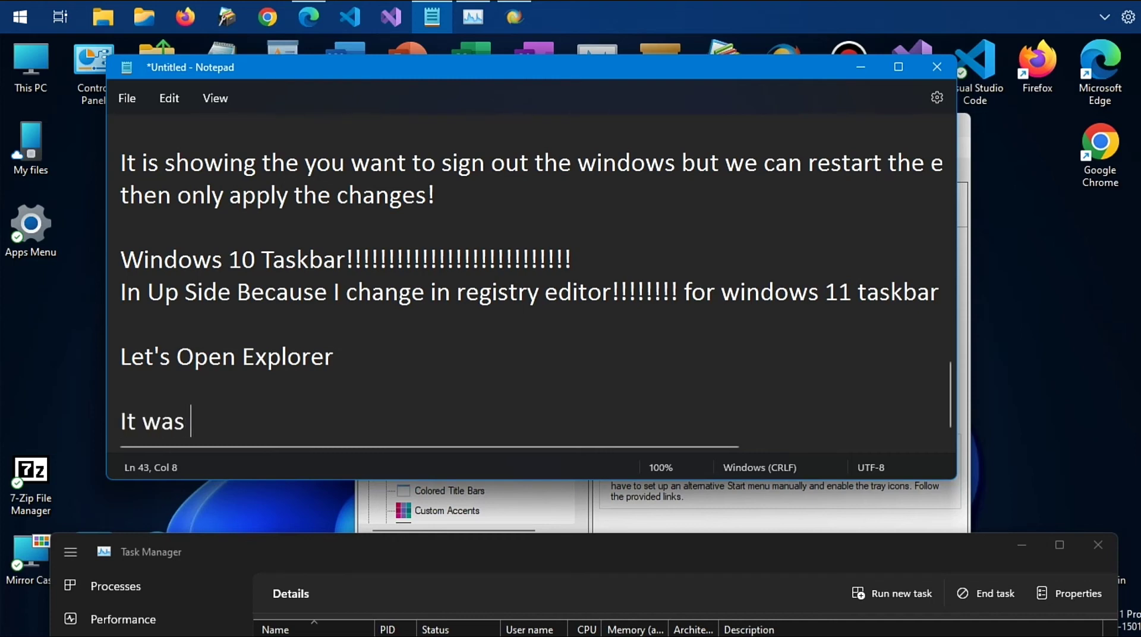
pyautogui.write('Auto')
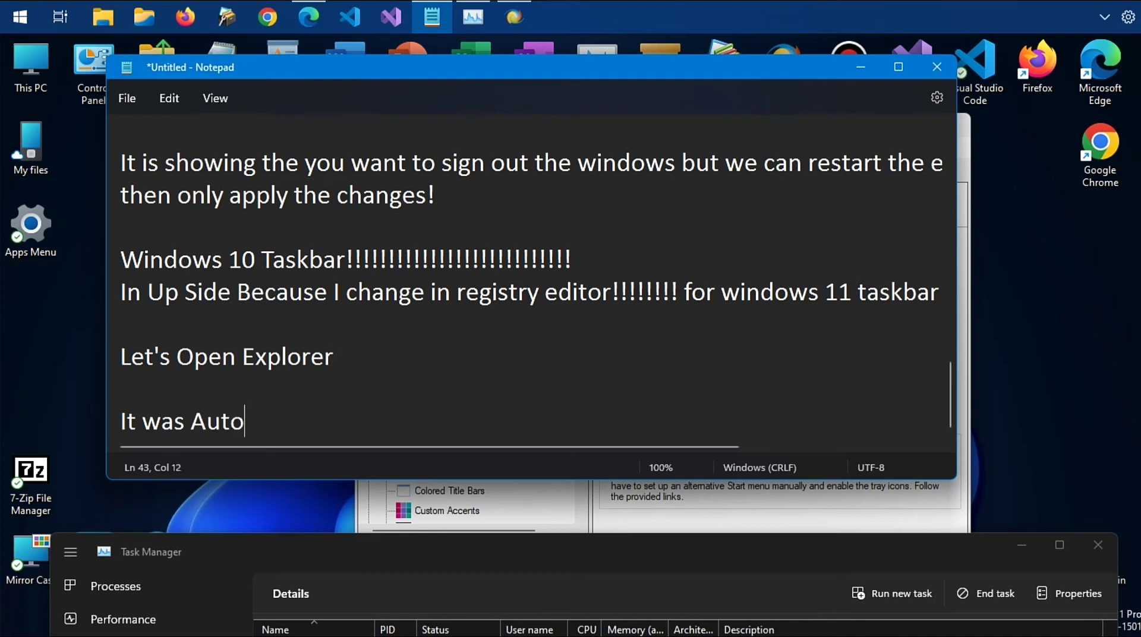
pyautogui.write('mativ')
pyautogui.press('BackSpace')
pyautogui.write('calll')
pyautogui.press('BackSpace')
pyautogui.write('y ')
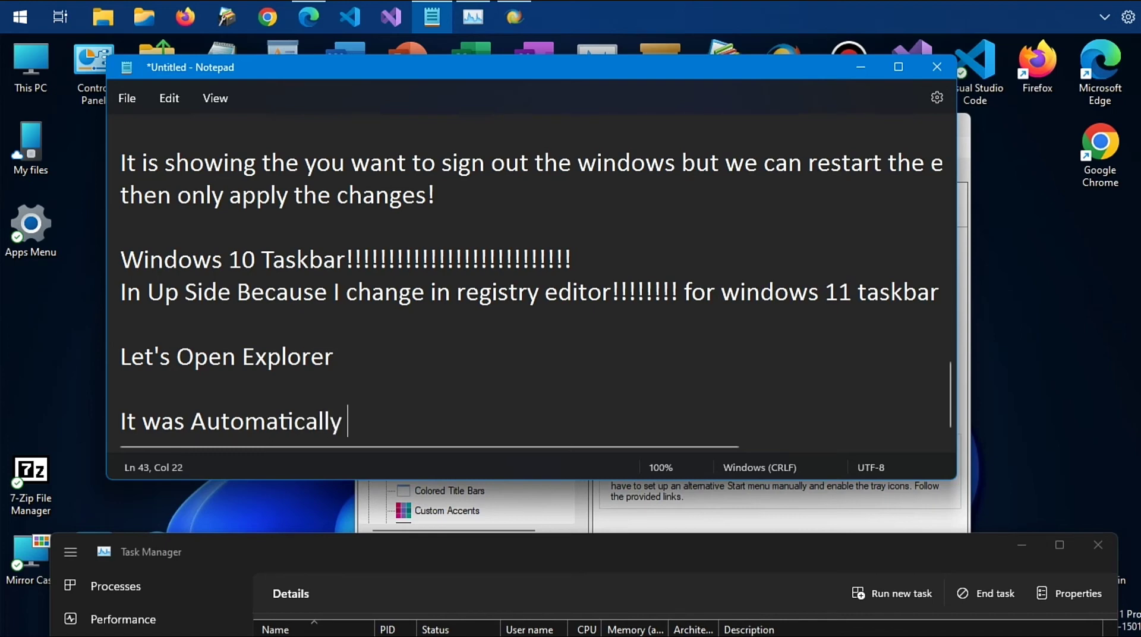
# - Complete the line with "restarted the explorer" and leave a blank line after it
pyautogui.write('restart')
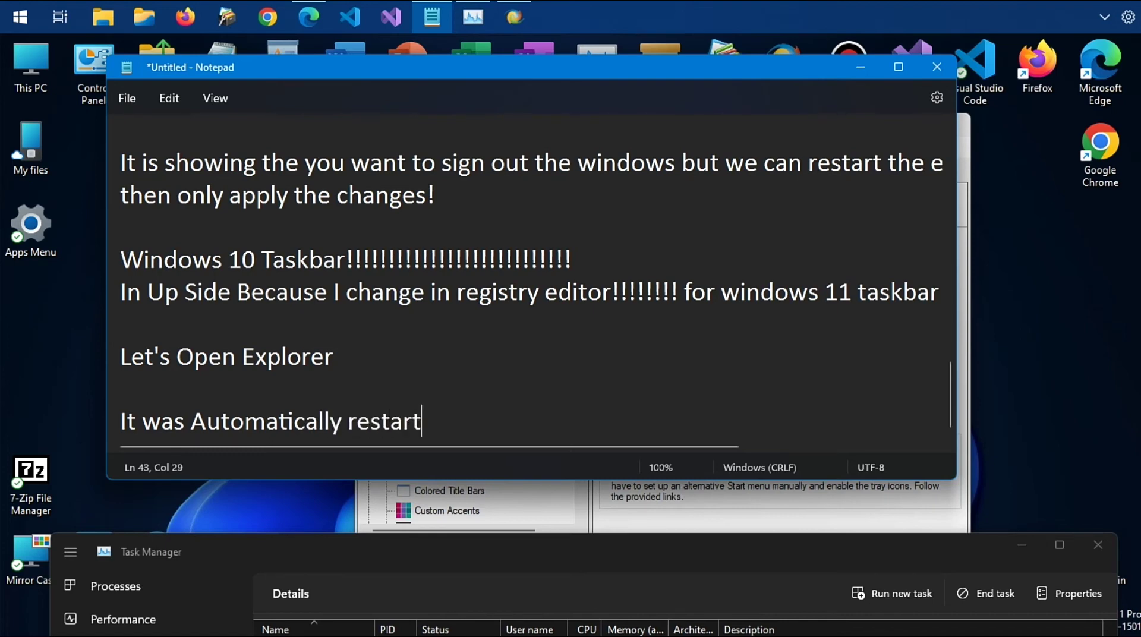
pyautogui.write('ed the exploe')
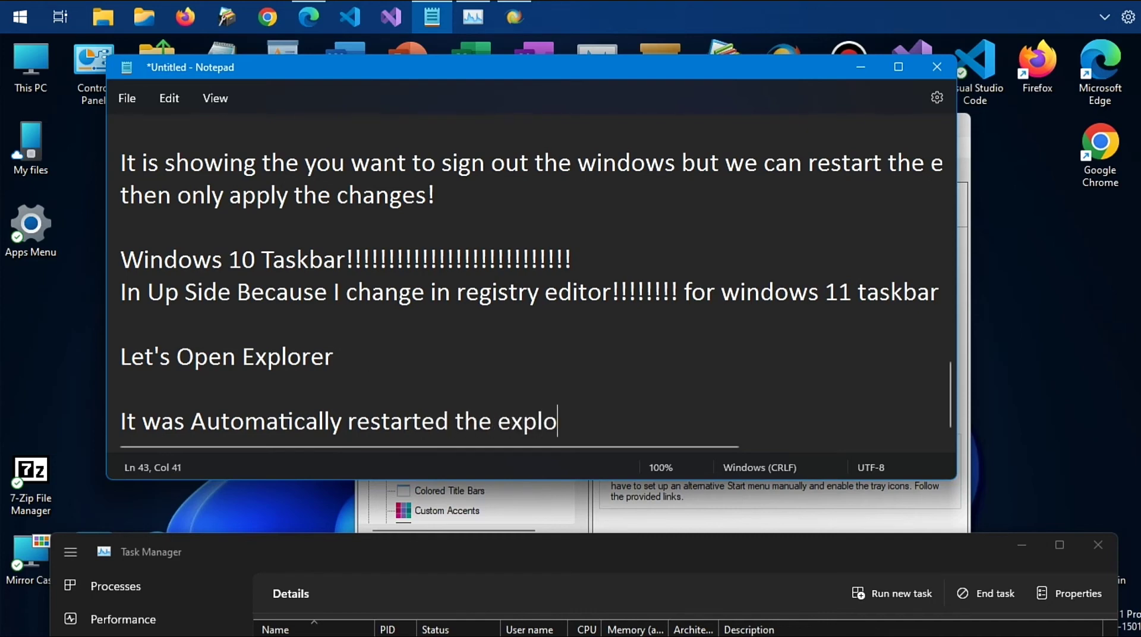
pyautogui.press('BackSpace')
pyautogui.press('BackSpace')
pyautogui.write('orer')
pyautogui.press('Return')
pyautogui.press('Return')
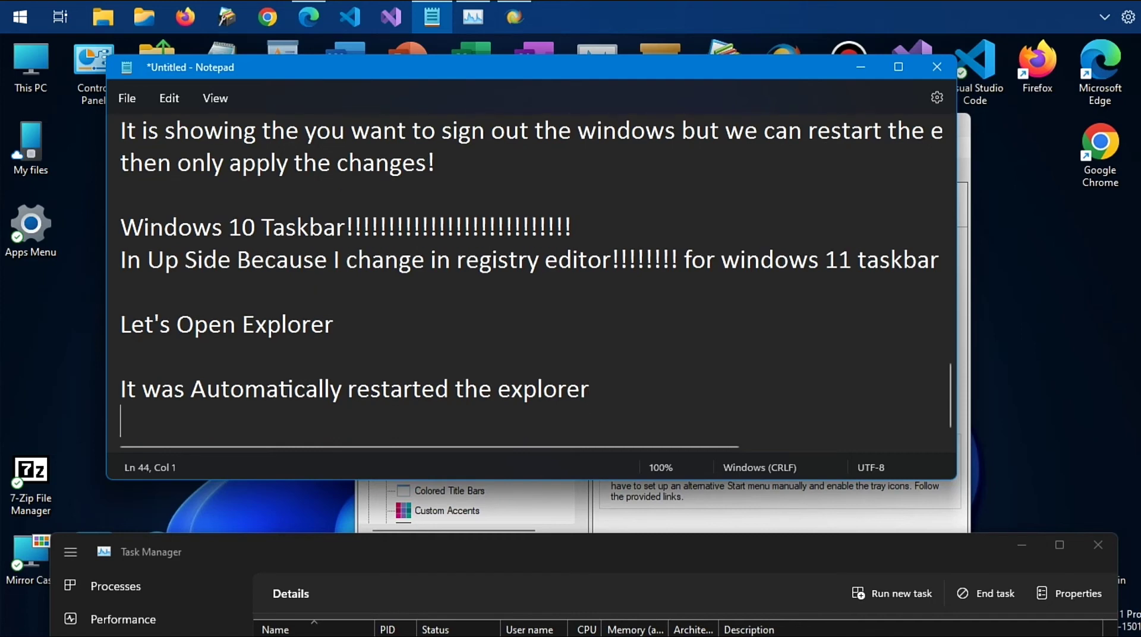
# - Write "That's why" on the new line, correcting the missing "h" in its first word
pyautogui.write('Tat')
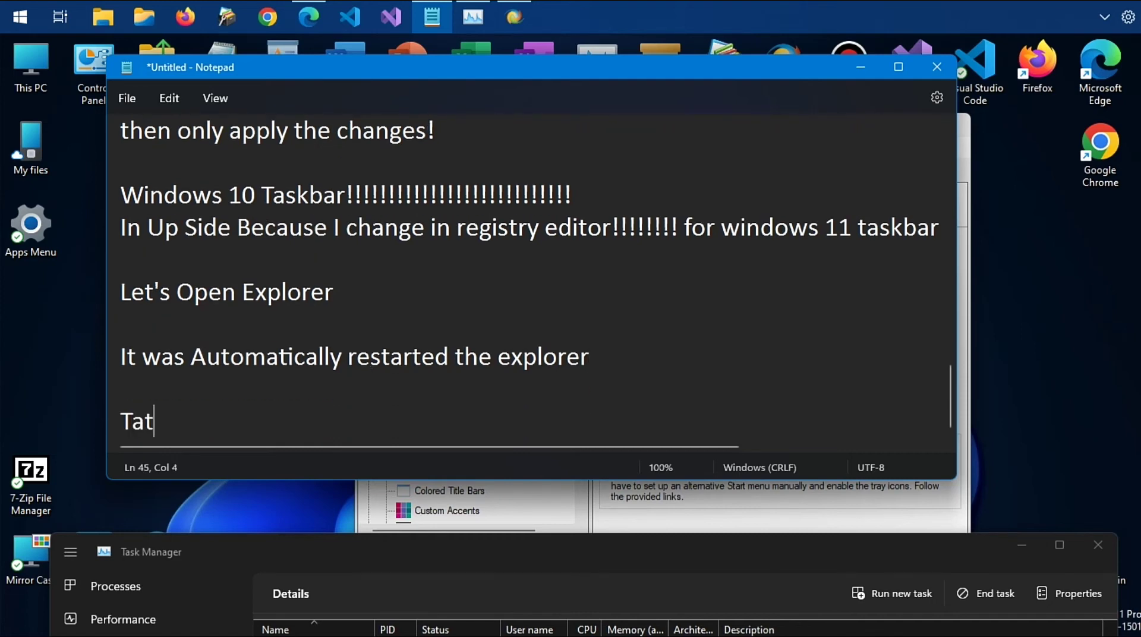
pyautogui.write("'s why")
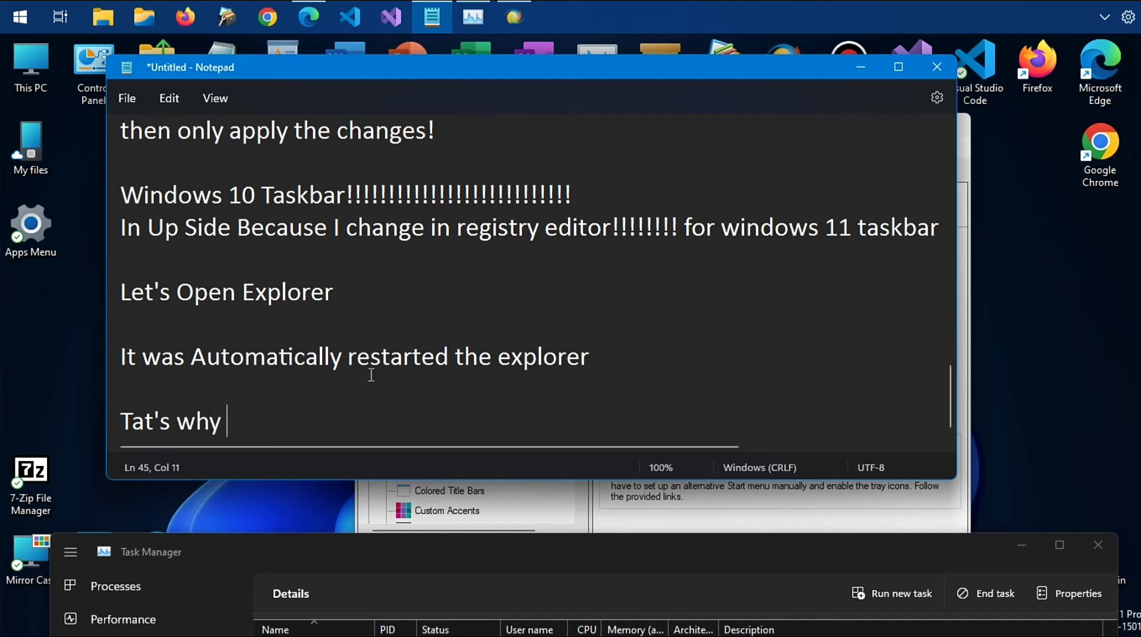
pyautogui.press('Left')
pyautogui.press('Left')
pyautogui.press('Left')
pyautogui.press('Left')
pyautogui.press('Left')
pyautogui.press('Left')
pyautogui.press('Left')
pyautogui.press('Left')
pyautogui.press('Left')
pyautogui.write('h')
pyautogui.press('Right')
pyautogui.press('Right')
pyautogui.press('Right')
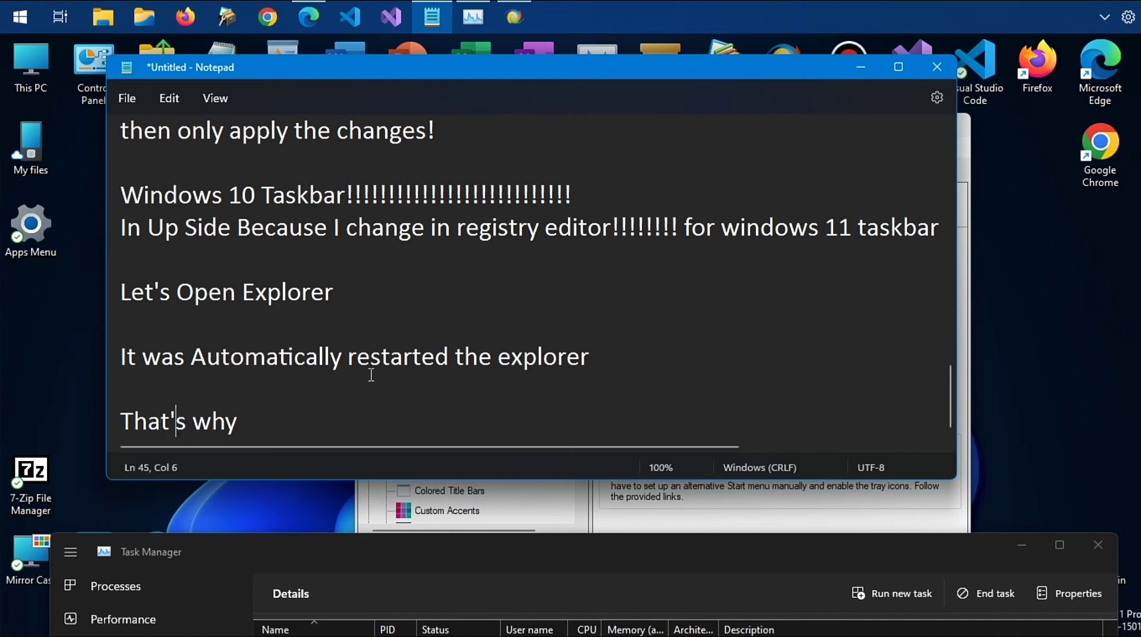
pyautogui.press('Right')
pyautogui.press('Right')
pyautogui.press('Right')
pyautogui.press('Right')
pyautogui.press('Right')
pyautogui.press('Right')
# - Finish the line with "I am using the Files App!" and maximise the Notepad window
pyautogui.write('I am')
pyautogui.press('BackSpace')
pyautogui.write('am u')
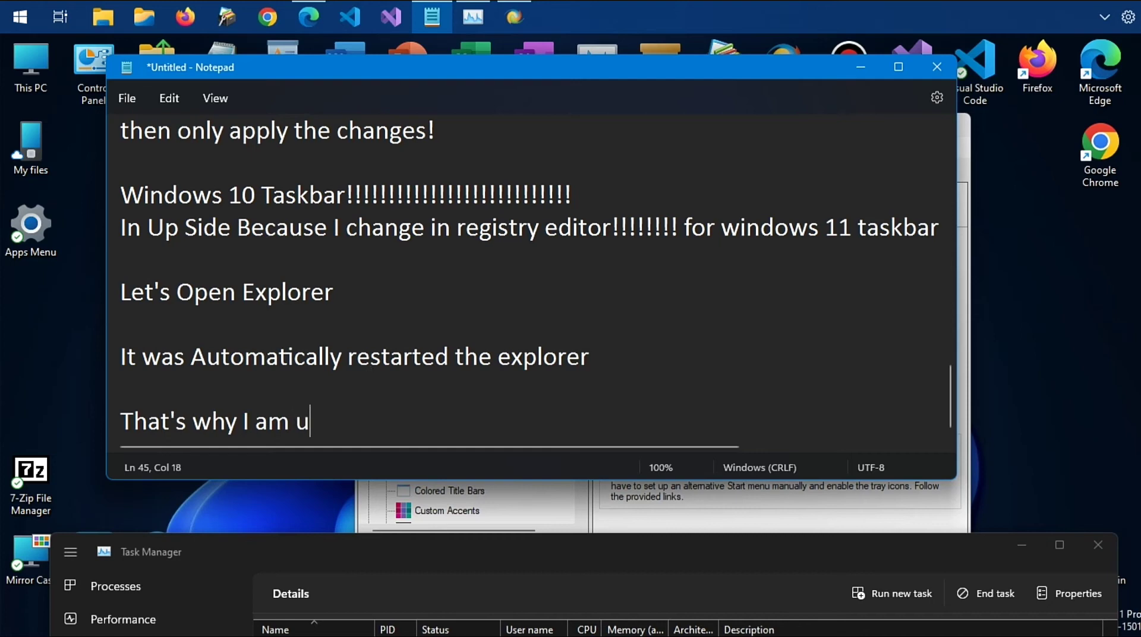
pyautogui.write('sing the ')
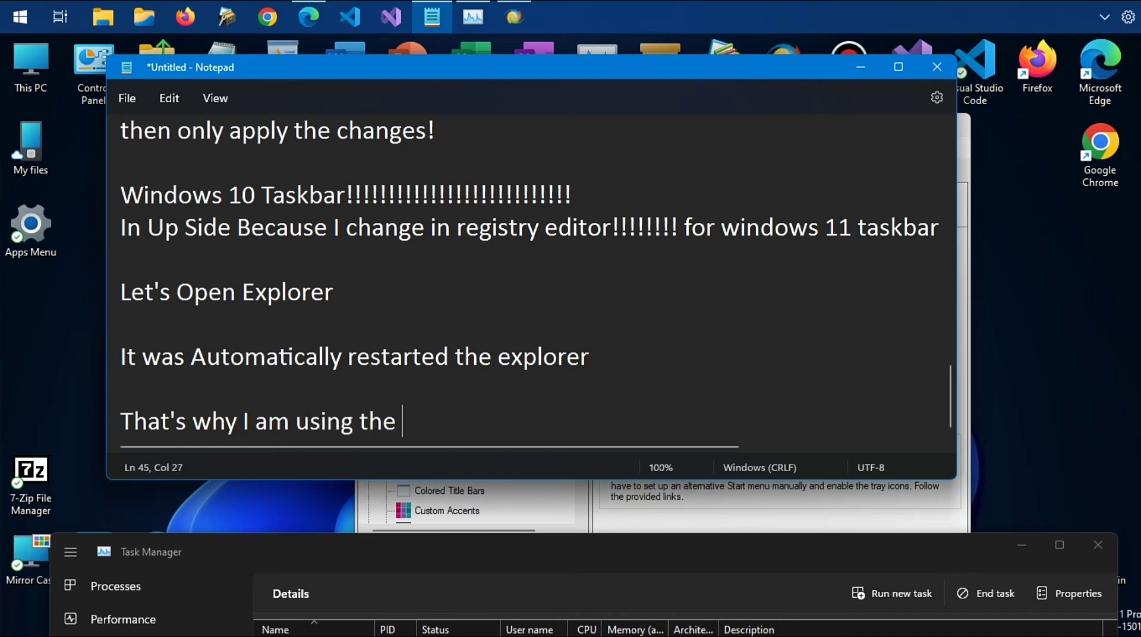
pyautogui.write('Files App')
pyautogui.press('BackSpace')
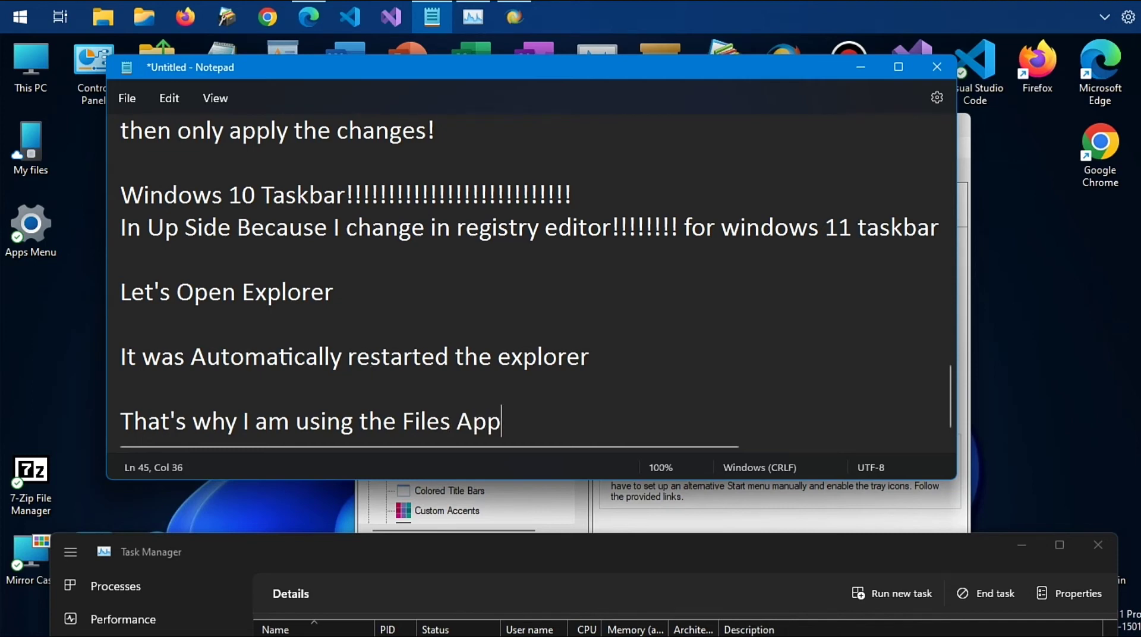
pyautogui.write('!')
pyautogui.click(885, 64)
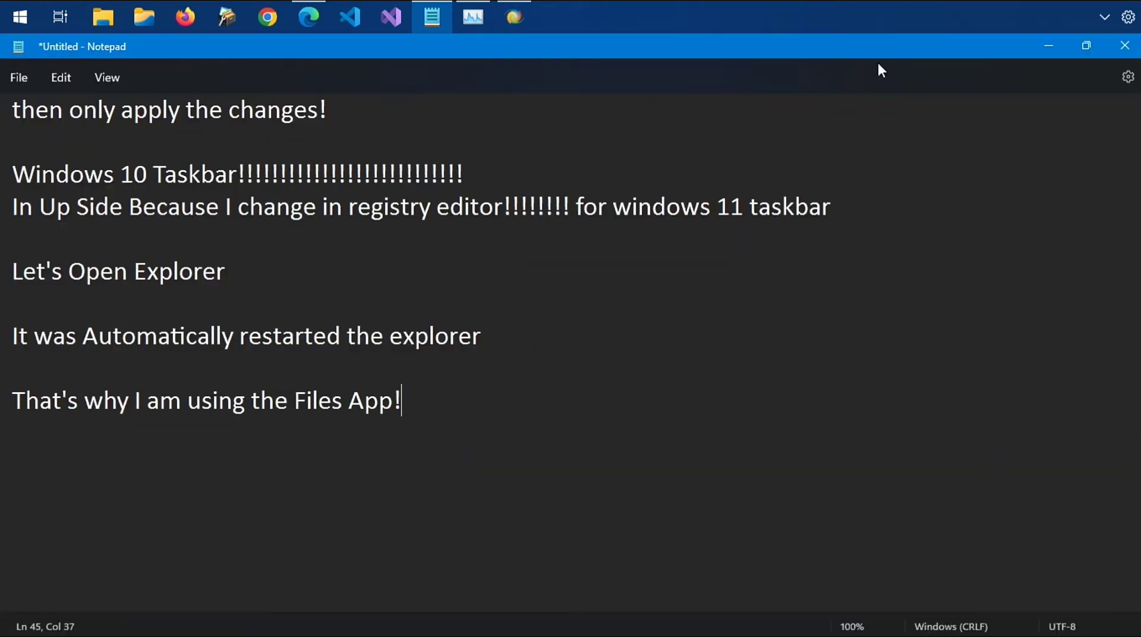
# - Restore the Notepad window to its smaller size and cycle through the open windows back to it
pyautogui.click(1086, 45)
pyautogui.click(872, 73)
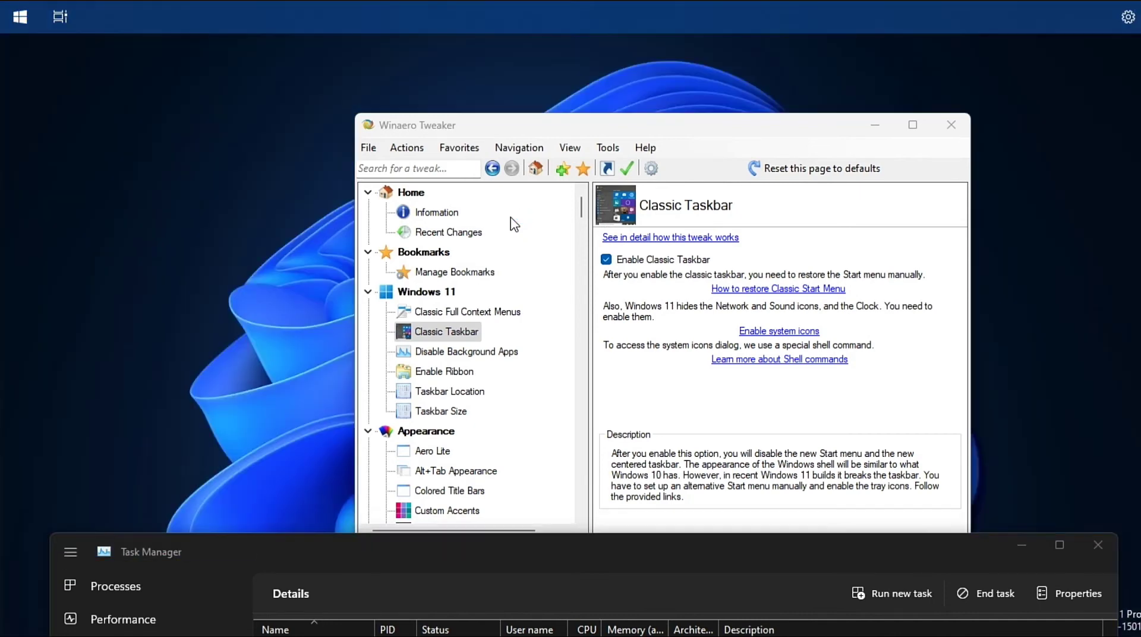
pyautogui.hotkey('alt', 'Tab')
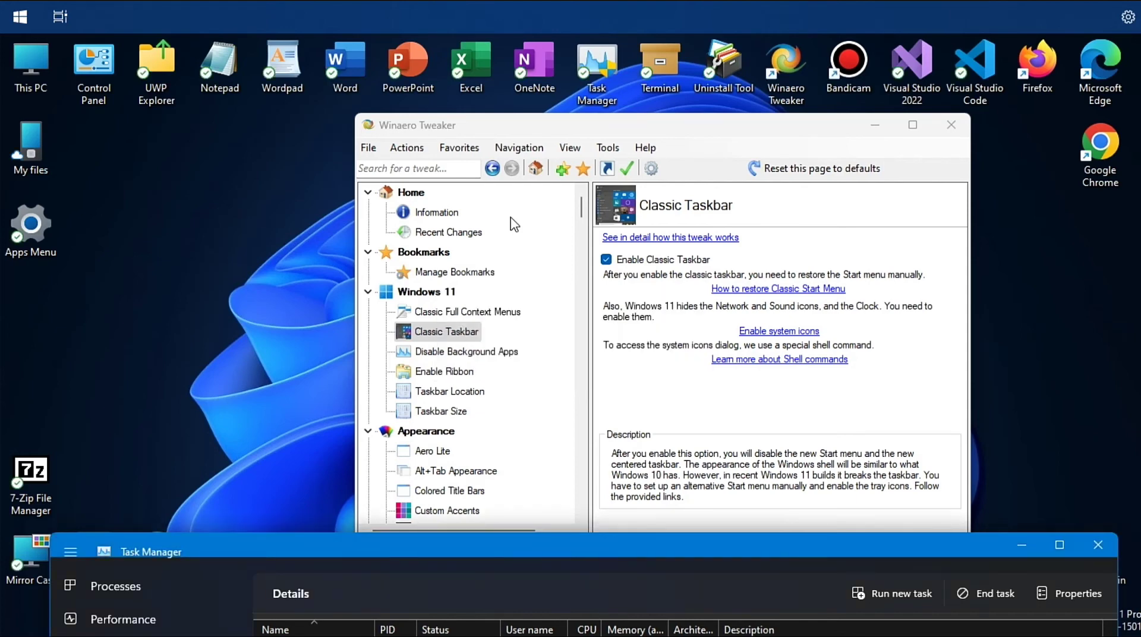
pyautogui.hotkey('alt', 'Tab')
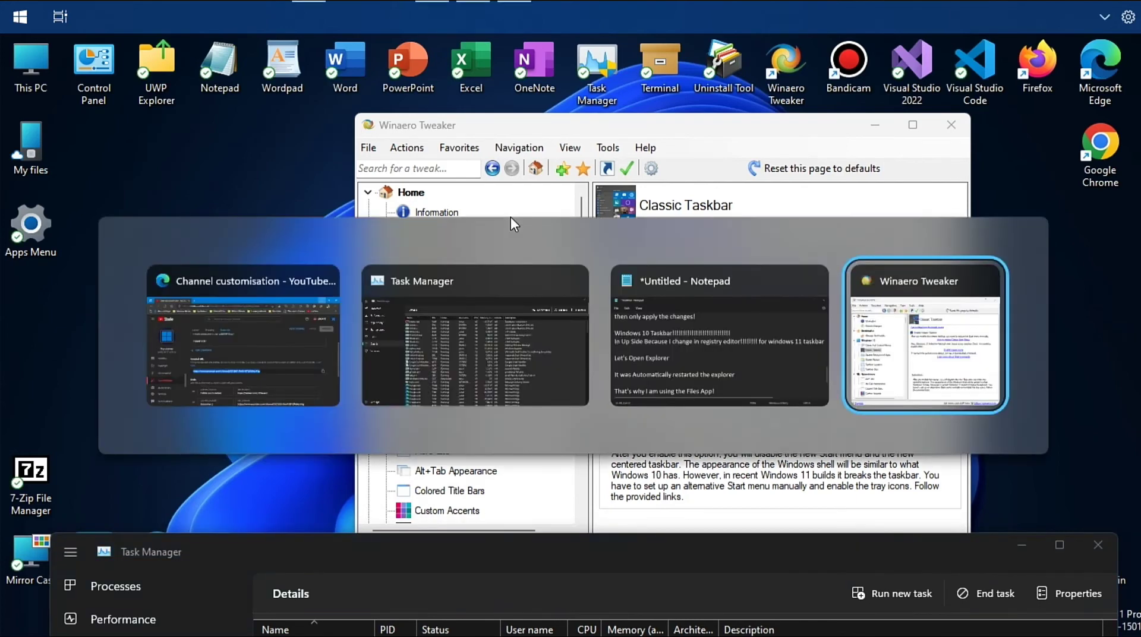
pyautogui.hotkey('alt', 'Tab')
pyautogui.hotkey('alt', 'Tab')
pyautogui.hotkey('alt', 'Tab')
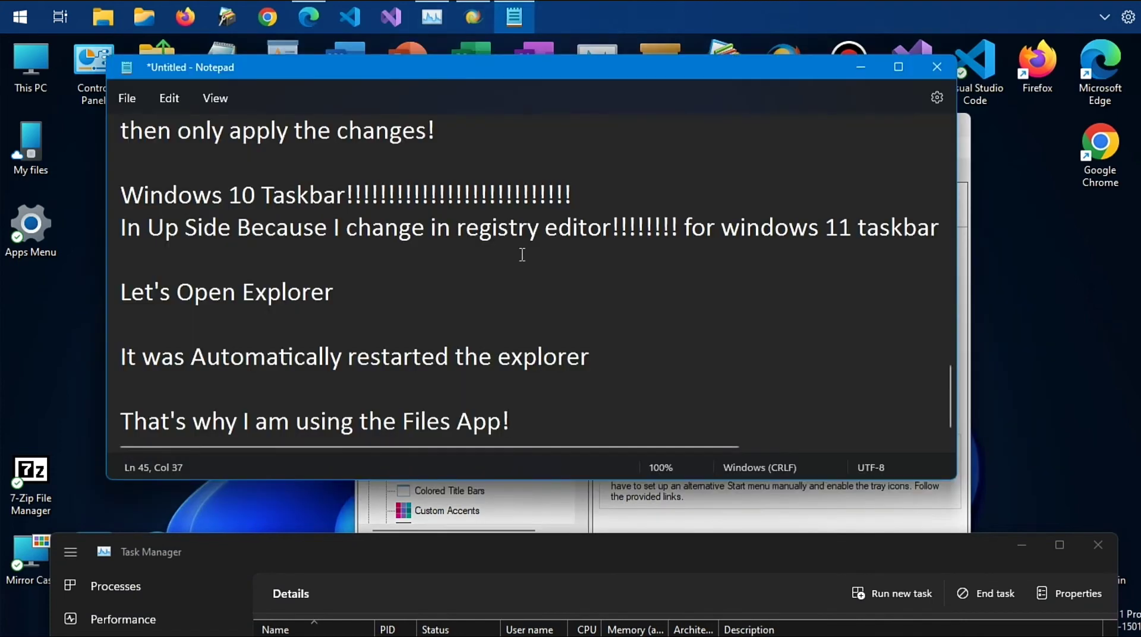
# - Write "Opps........." on a new line below the Files App sentence, correcting its capitals and trailing characters
pyautogui.press('Return')
pyautogui.write('OPP')
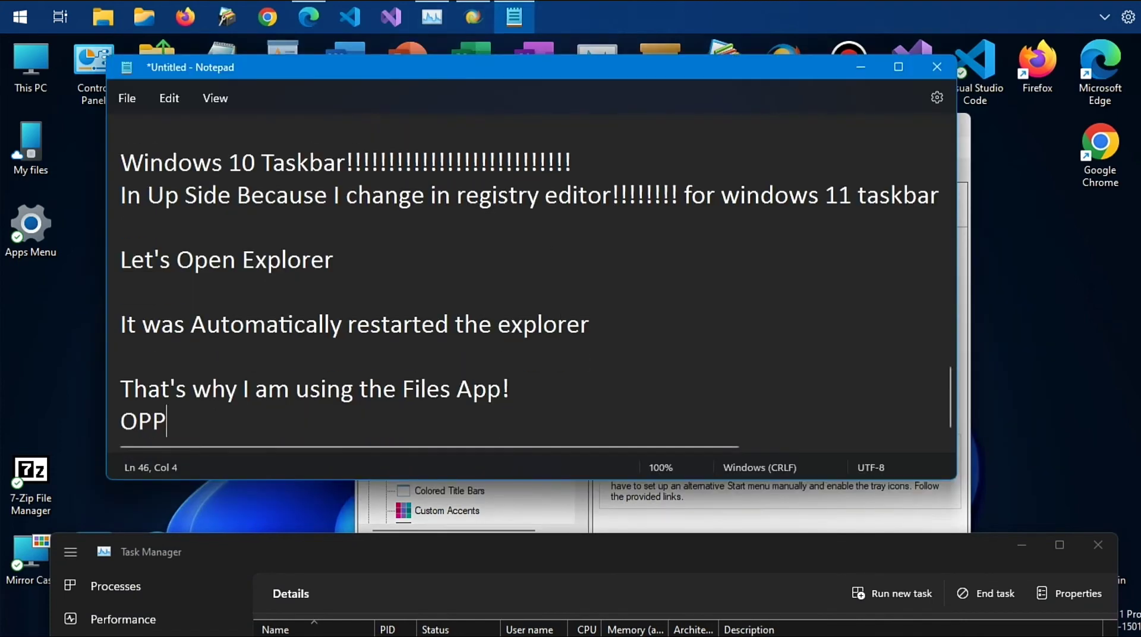
pyautogui.press('BackSpace')
pyautogui.write('P')
pyautogui.press('BackSpace')
pyautogui.press('BackSpace')
pyautogui.press('BackSpace')
pyautogui.write('Opps>')
pyautogui.press('BackSpace')
pyautogui.press('BackSpace')
pyautogui.press('BackSpace')
pyautogui.press('BackSpace')
pyautogui.press('BackSpace')
pyautogui.press('BackSpace')
pyautogui.press('BackSpace')
pyautogui.press('BackSpace')
pyautogui.press('BackSpace')
pyautogui.press('BackSpace')
pyautogui.press('BackSpace')
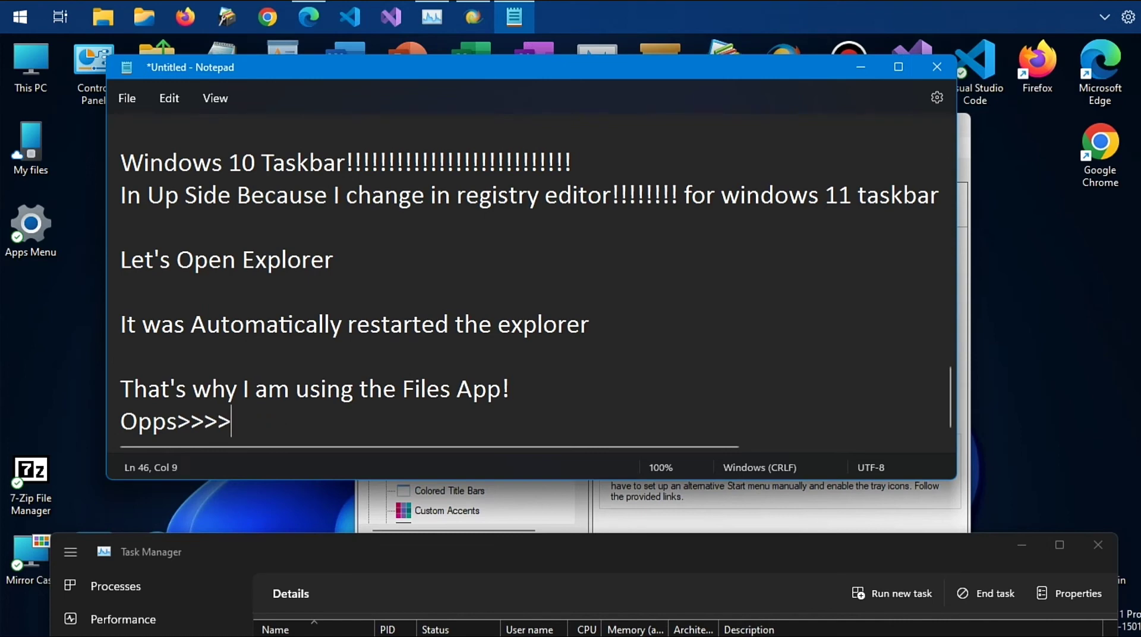
pyautogui.write('s..........')
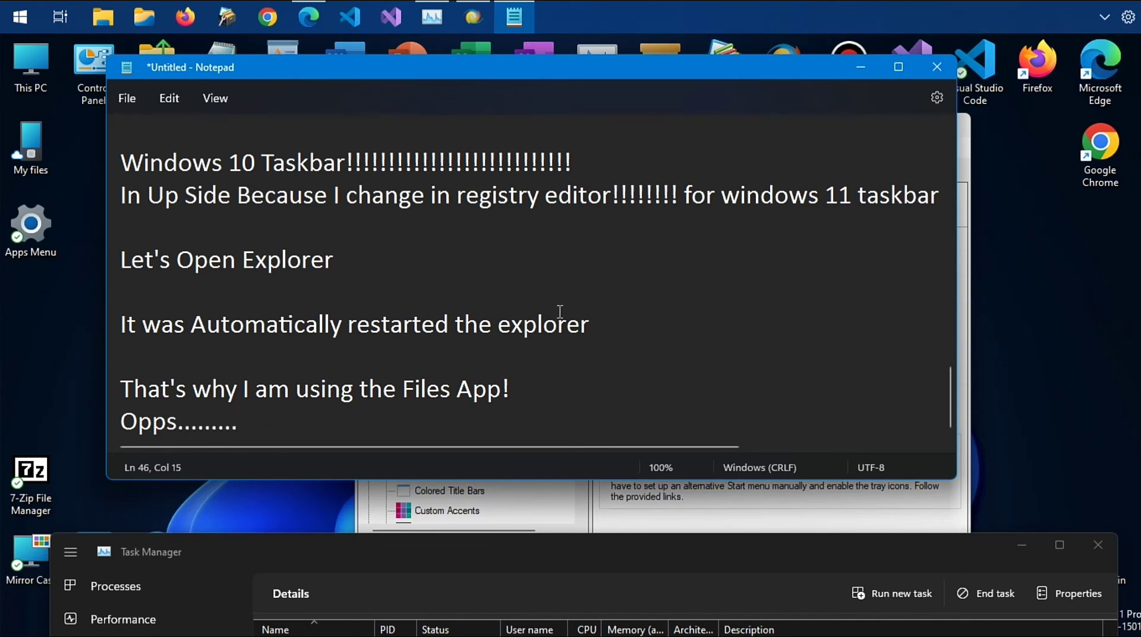
# - Continue the "Opps" line with "I was open the explorer" and start a new line
pyautogui.write(' I was')
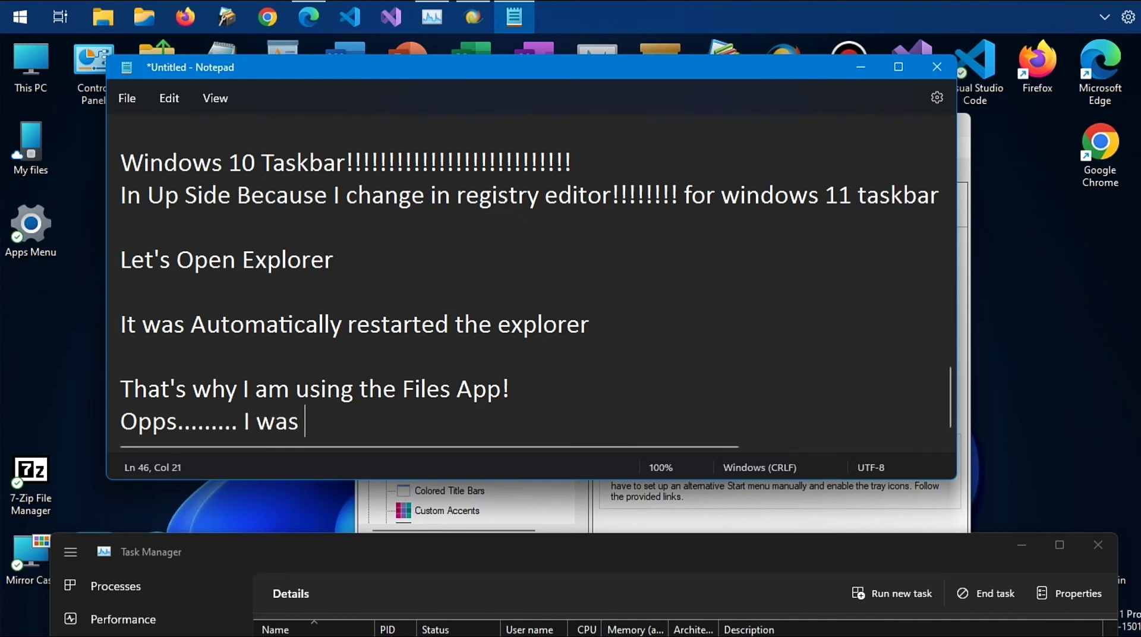
pyautogui.write(' open the ')
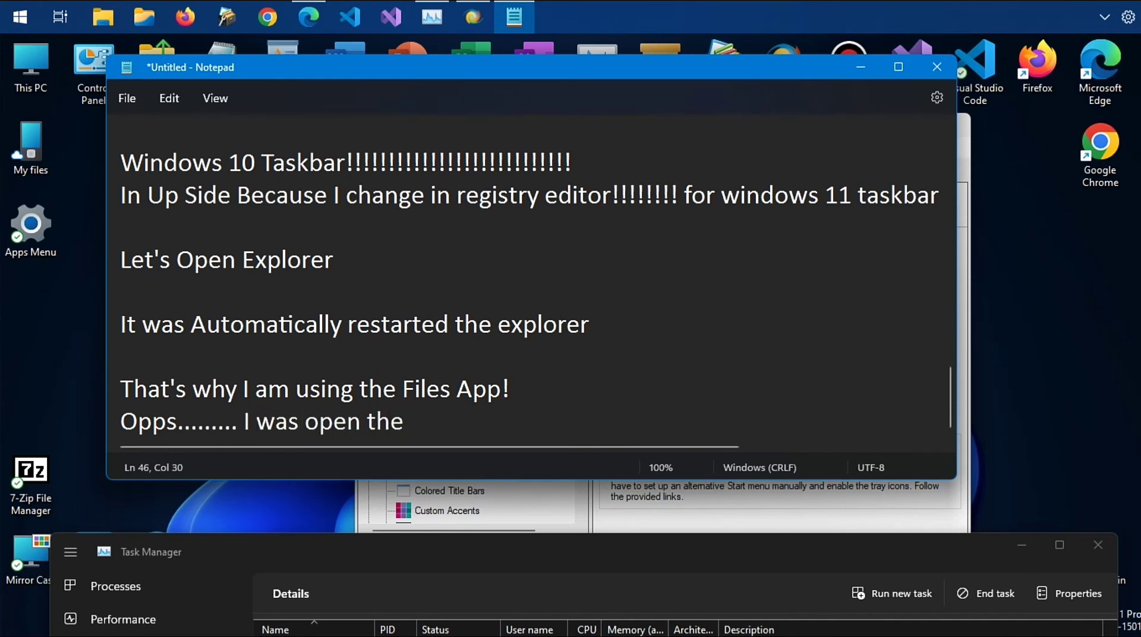
pyautogui.write('explorer')
pyautogui.press('Return')
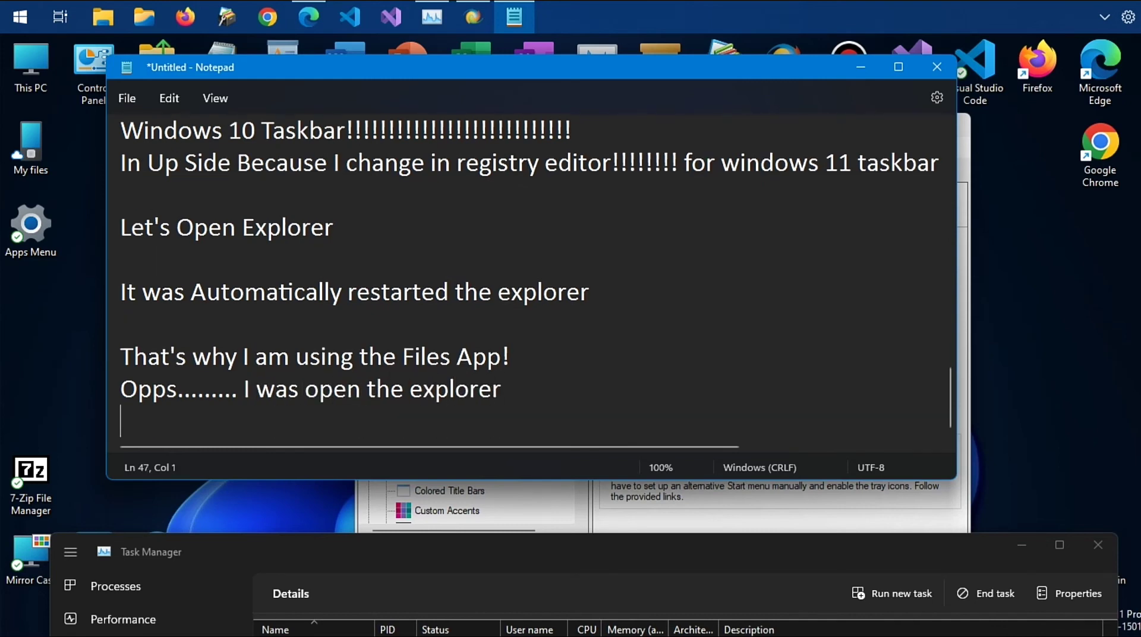
# - Minimise Notepad, bring up the Files app as a widened floating window, and move it lower on the desktop
pyautogui.click(860, 67)
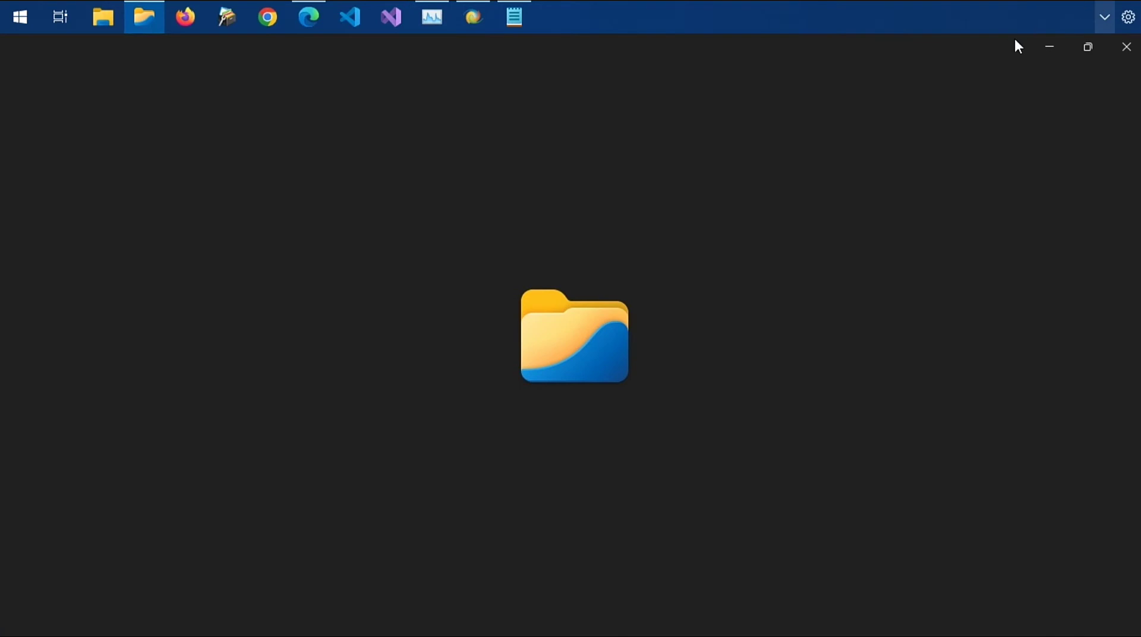
pyautogui.moveTo(1015, 42); pyautogui.dragTo(640, 141)
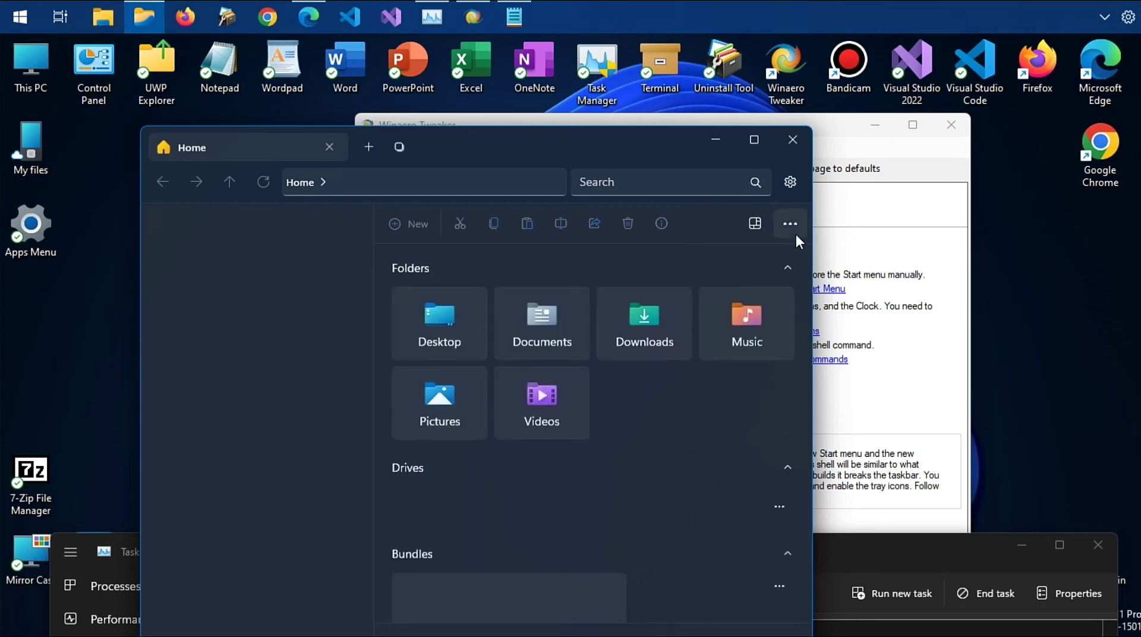
pyautogui.moveTo(812, 243); pyautogui.dragTo(1099, 267)
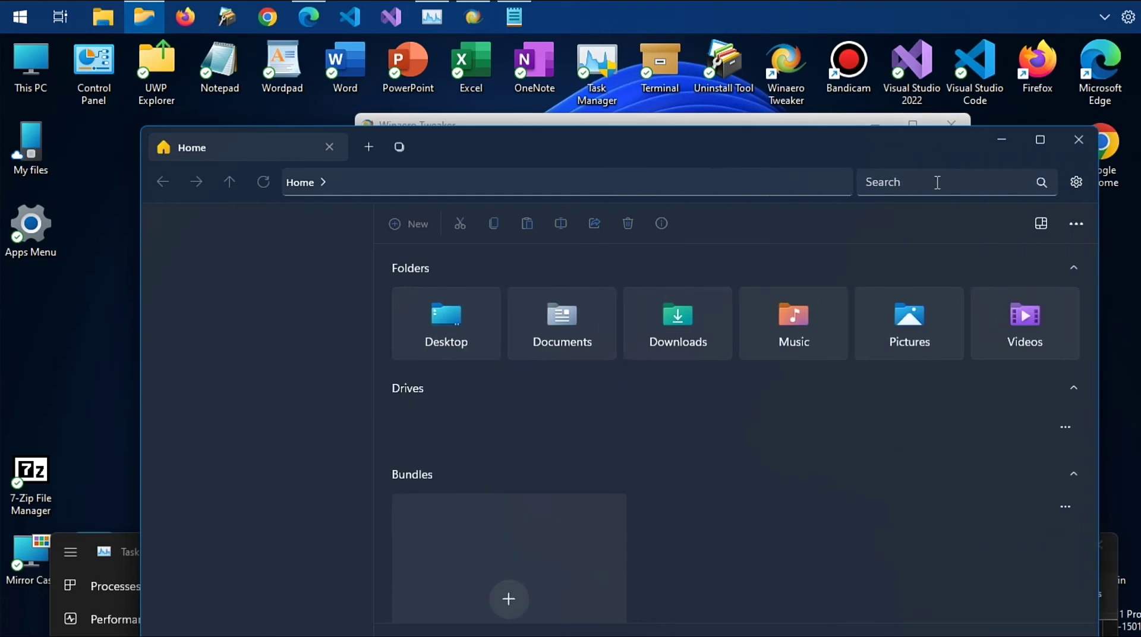
pyautogui.moveTo(860, 143); pyautogui.dragTo(830, 87)
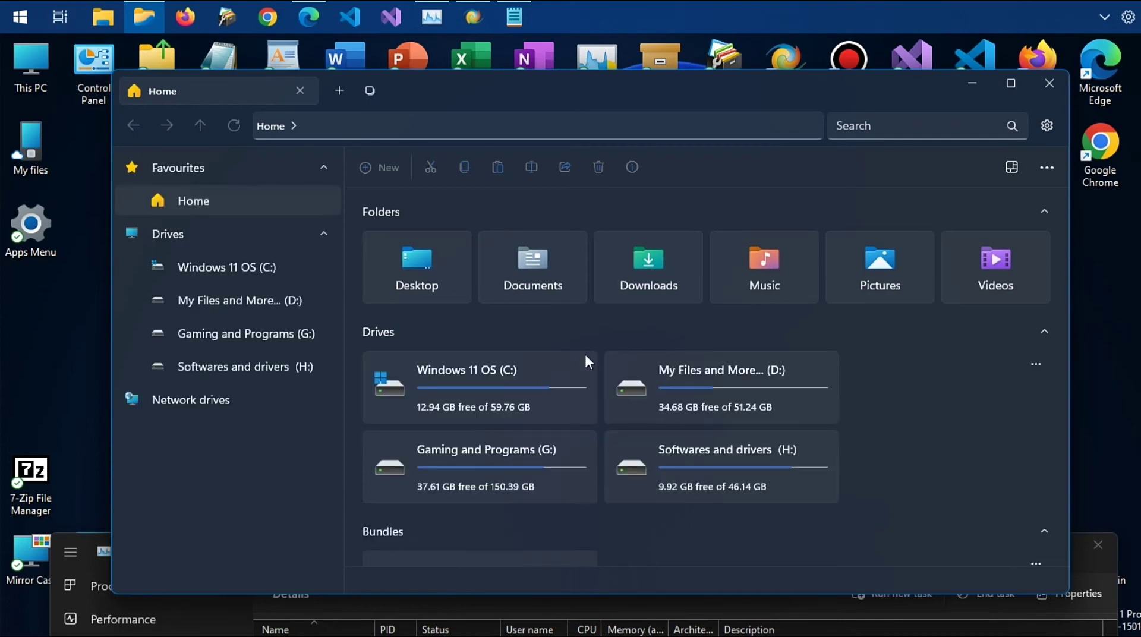
pyautogui.moveTo(539, 87); pyautogui.dragTo(300, 289)
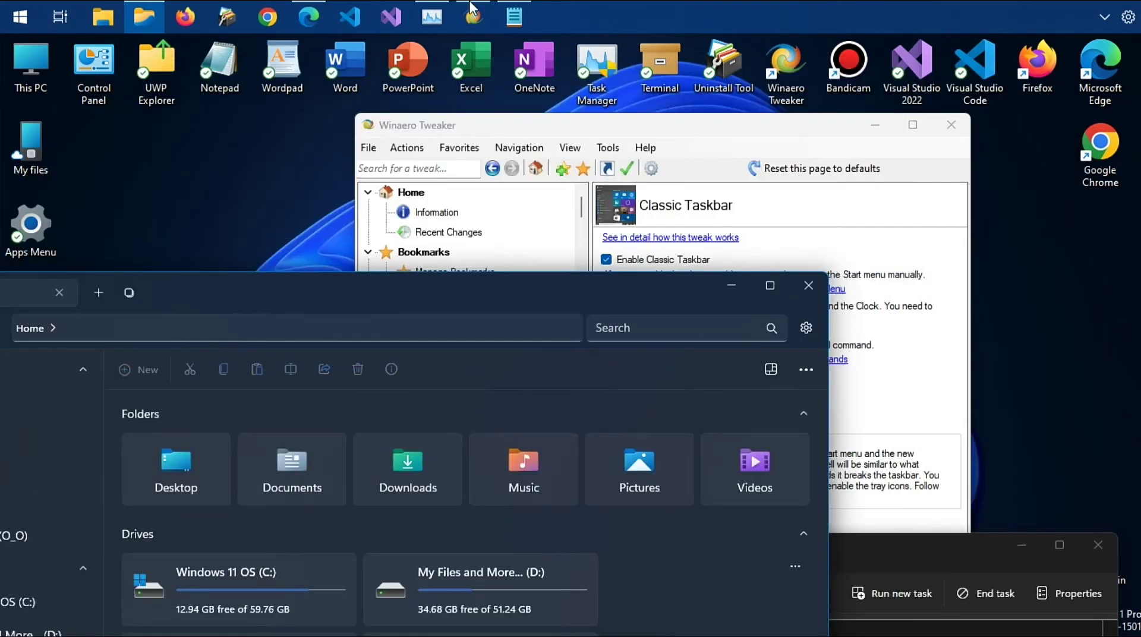
# - Return to Notepad and add "it was working" with a row of exclamation marks after a blank line
pyautogui.hotkey('alt', 'Tab')
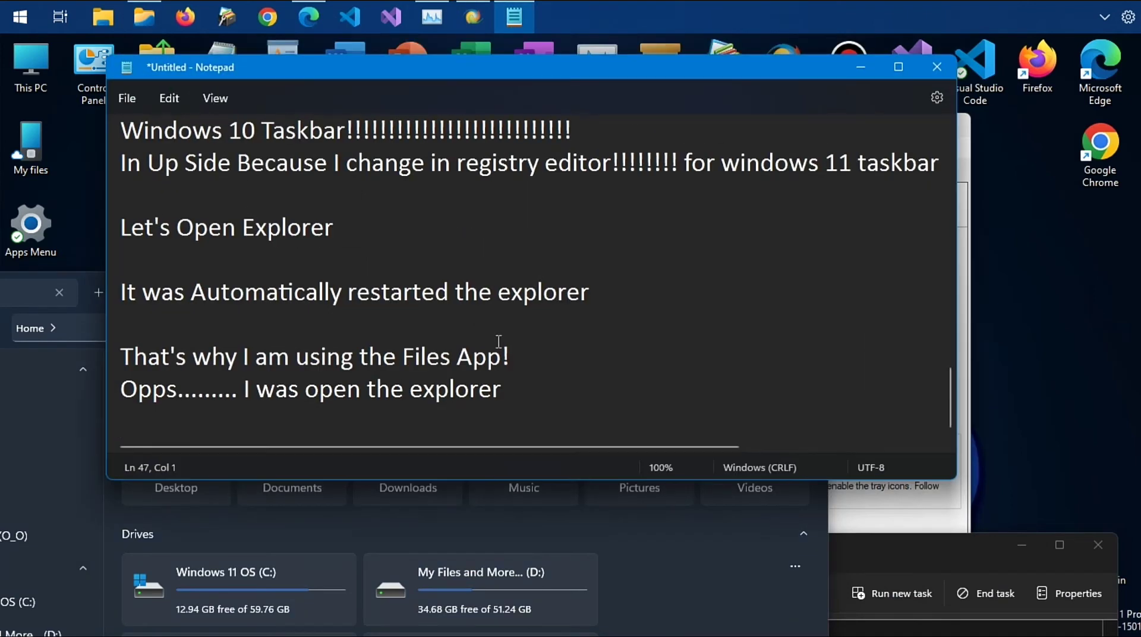
pyautogui.press('Return')
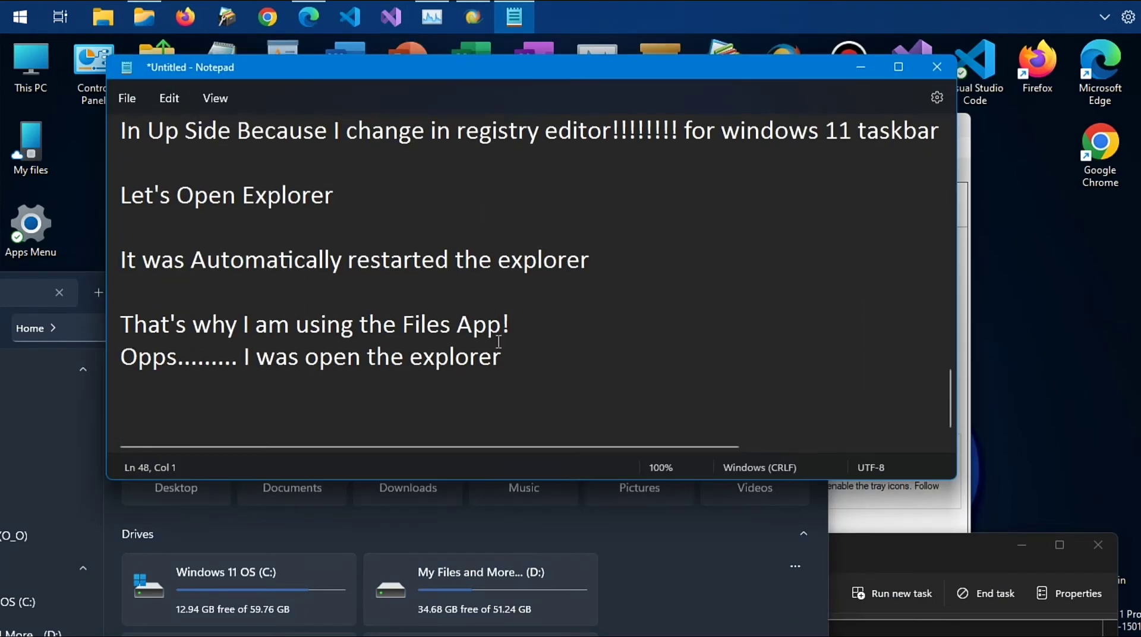
pyautogui.write('it was workin')
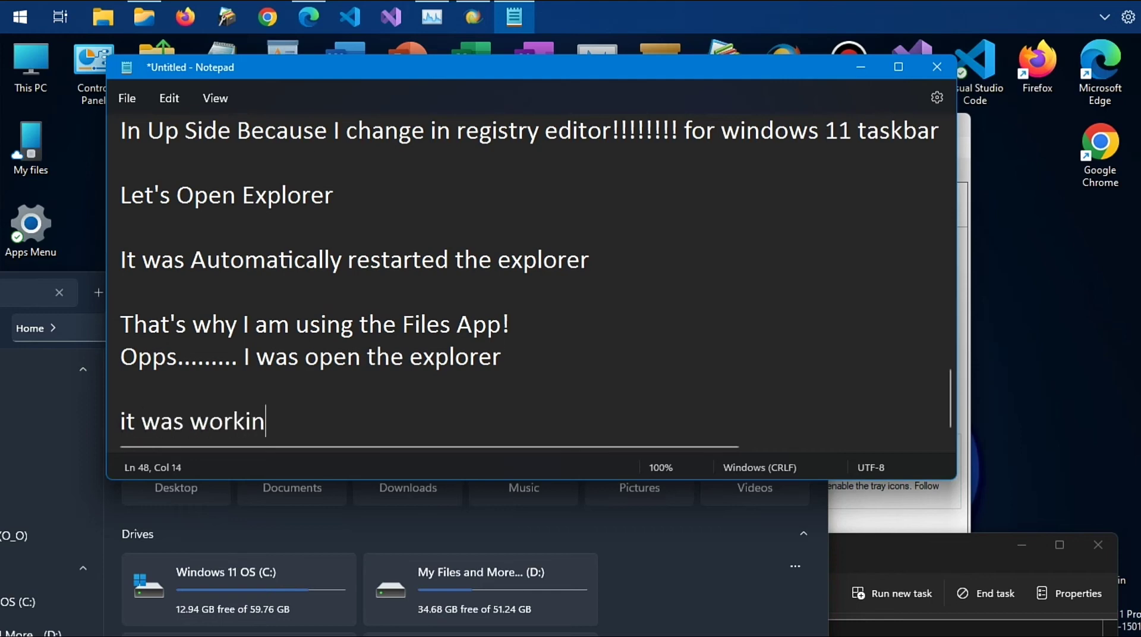
pyautogui.write('g!!!!!!!!!!')
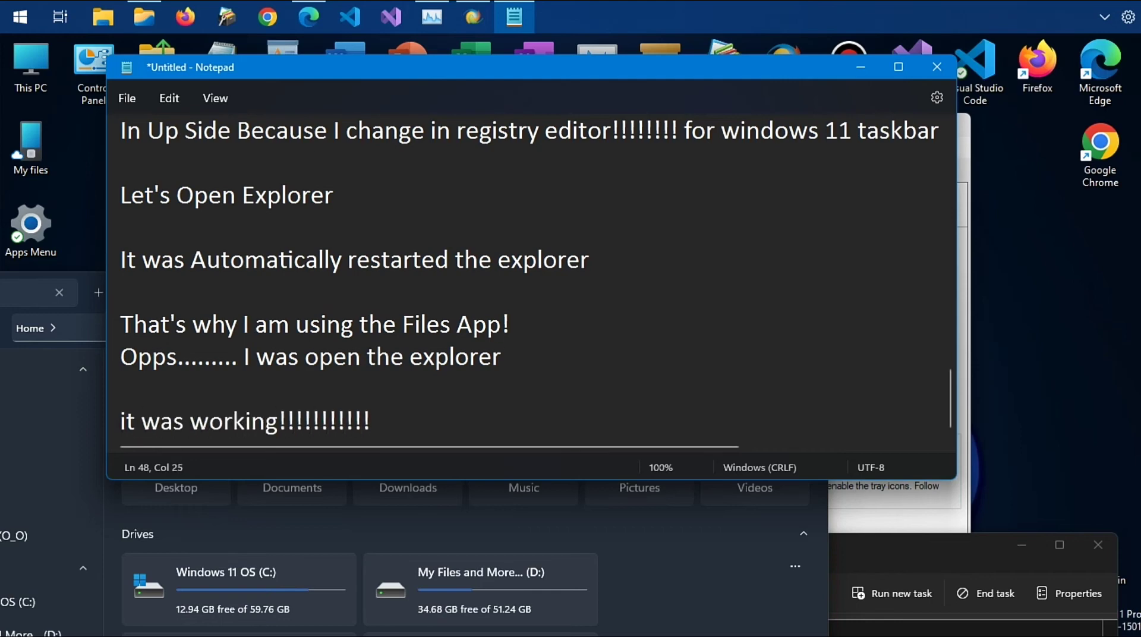
pyautogui.write('!')
pyautogui.press('Return')
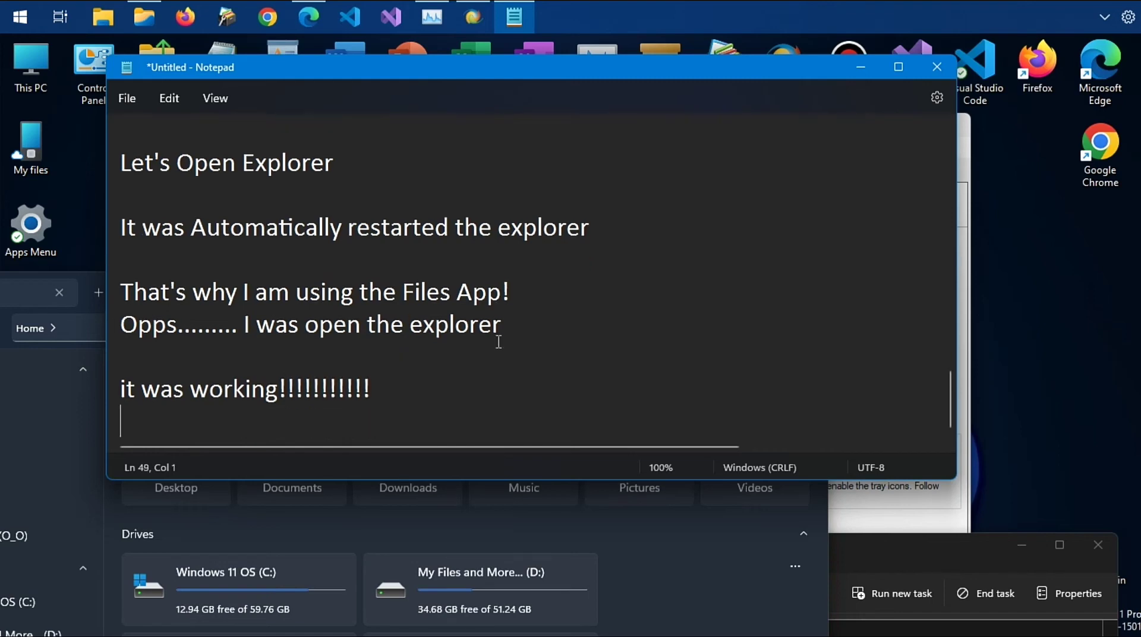
# - Leave a blank line and write "Ok Let's some tweaks in Winaero!" in the note
pyautogui.press('Return')
pyautogui.write('Ok ')
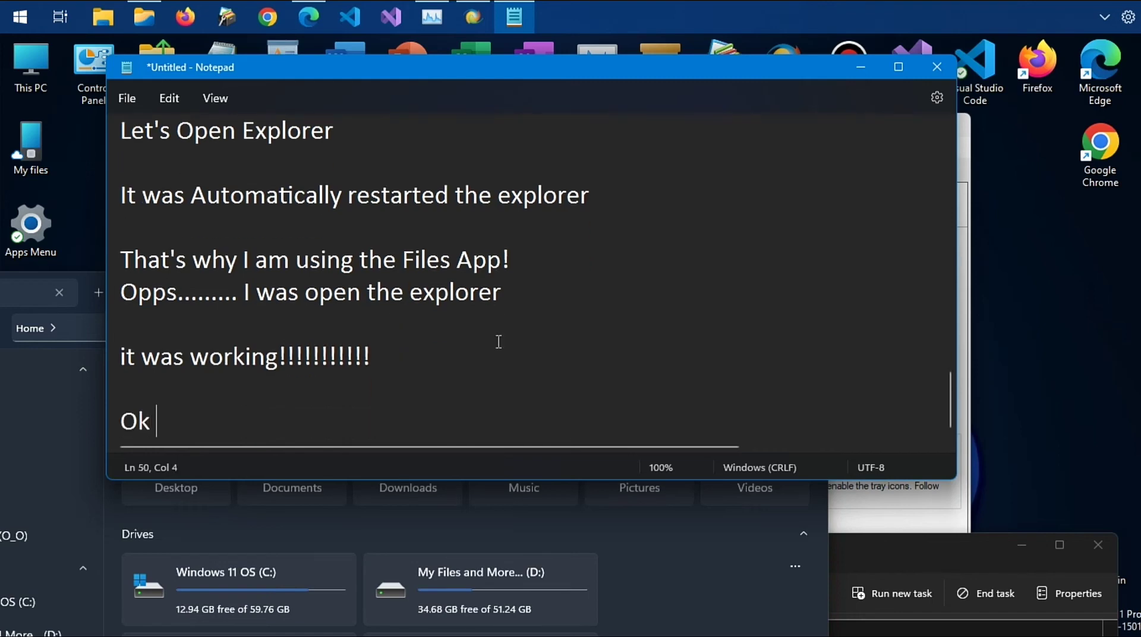
pyautogui.write("Let's some ")
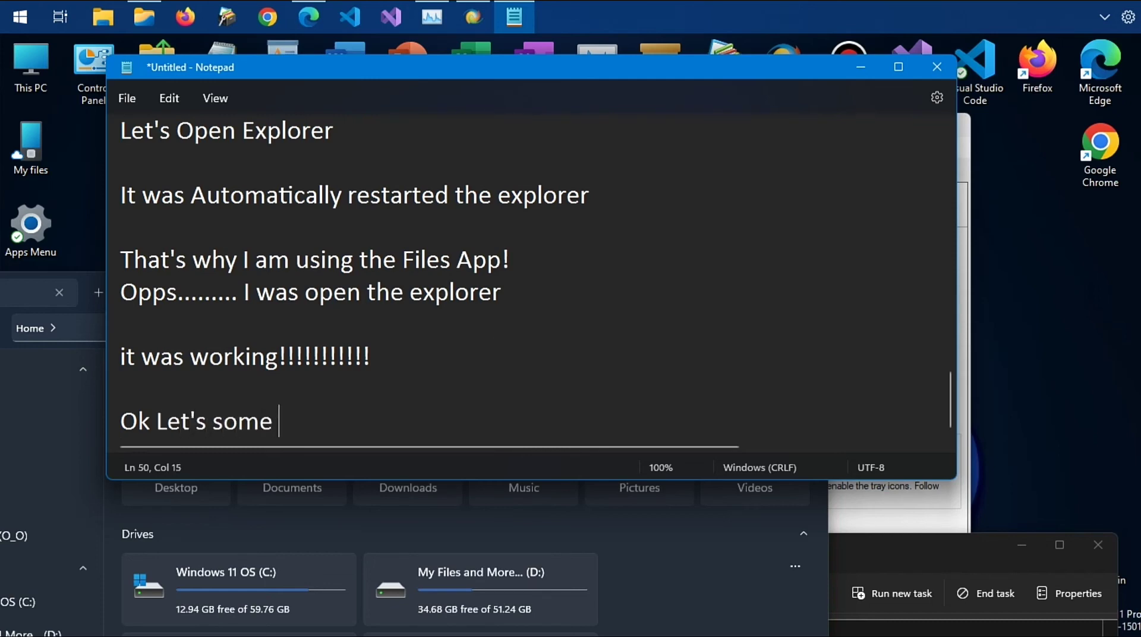
pyautogui.write('tweak')
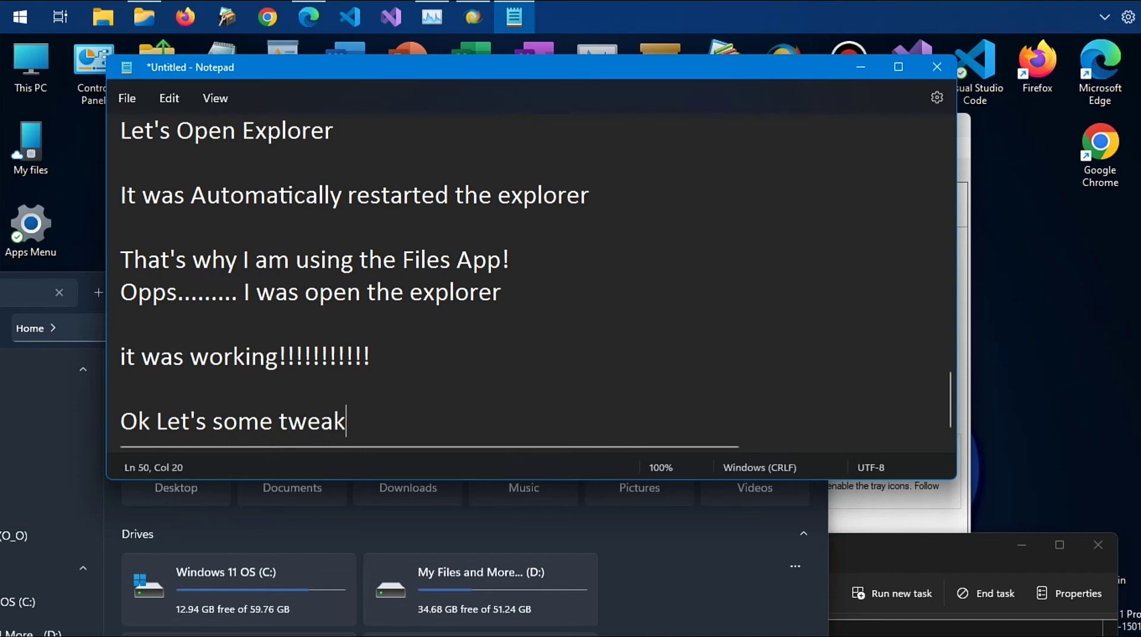
pyautogui.write('s in Winaero!')
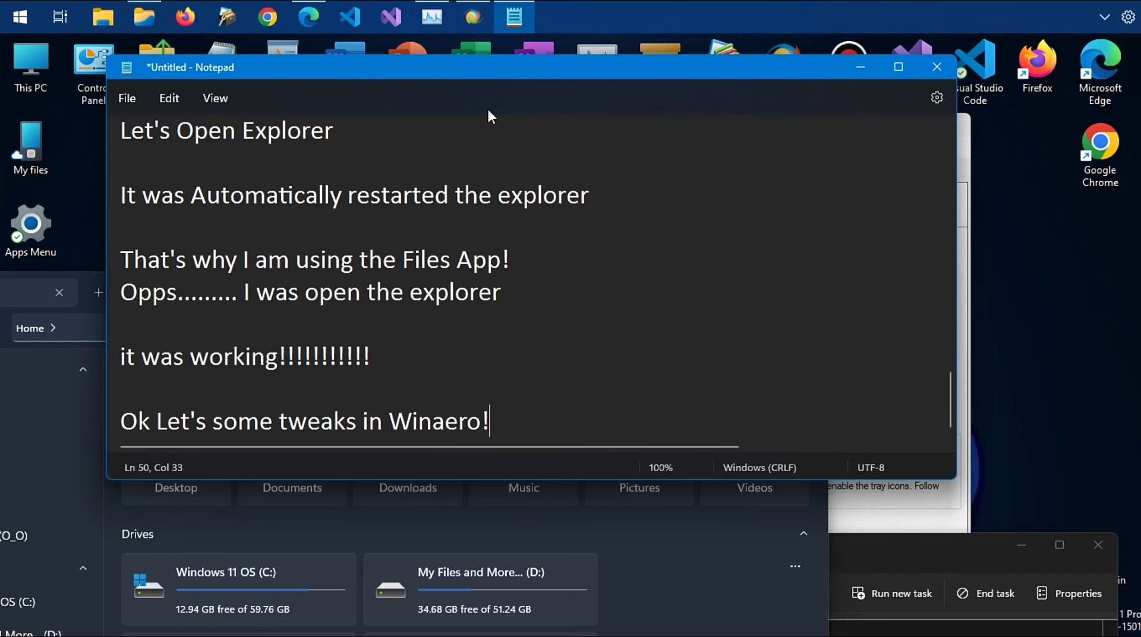
# - Switch to Winaero Tweaker, reapply the Small option under Taskbar Size, and restart Explorer
pyautogui.click(473, 17)
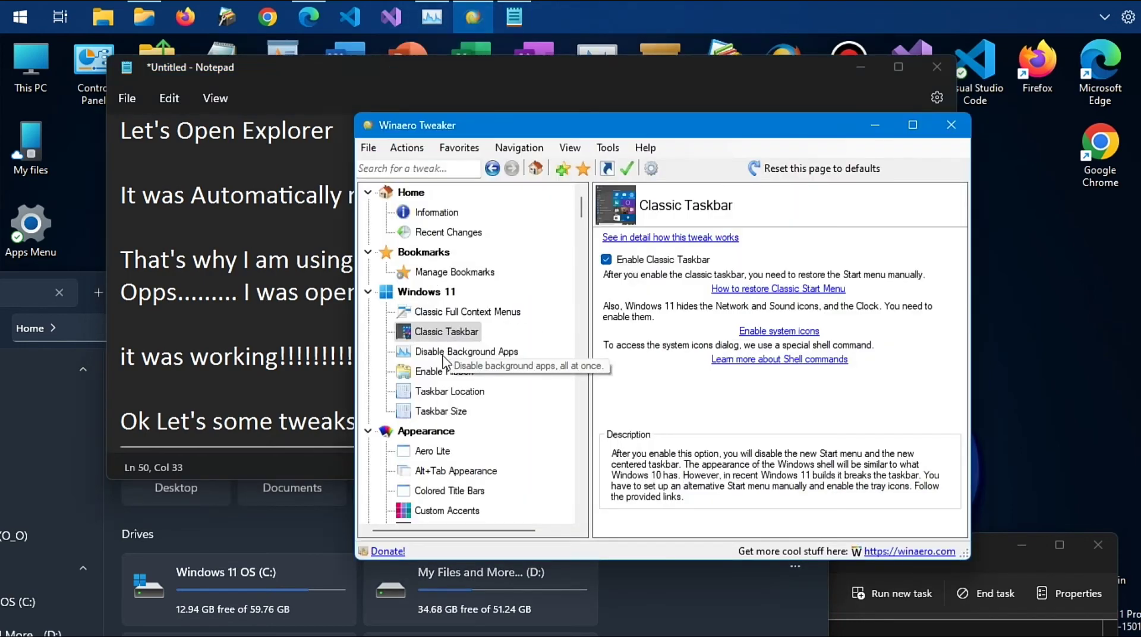
pyautogui.click(454, 312)
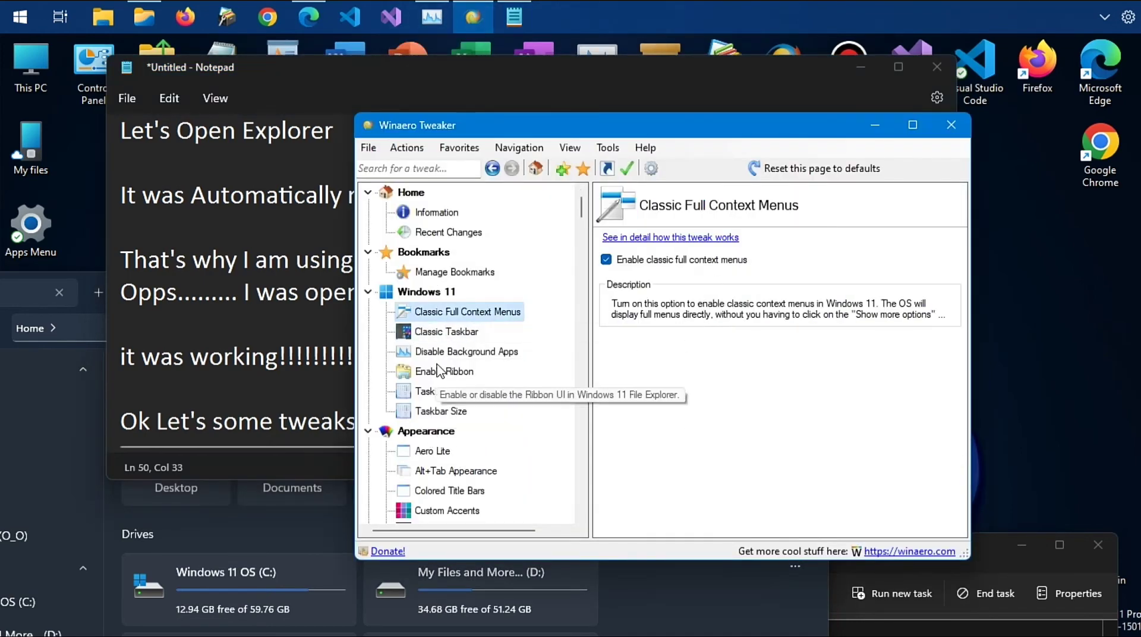
pyautogui.click(443, 391)
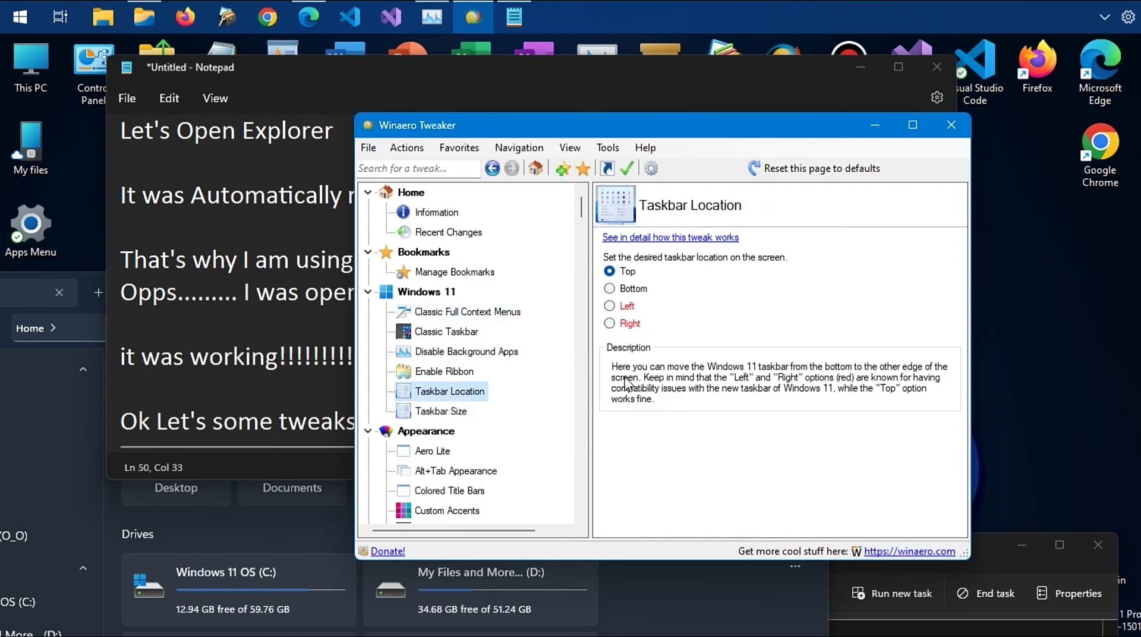
pyautogui.click(457, 413)
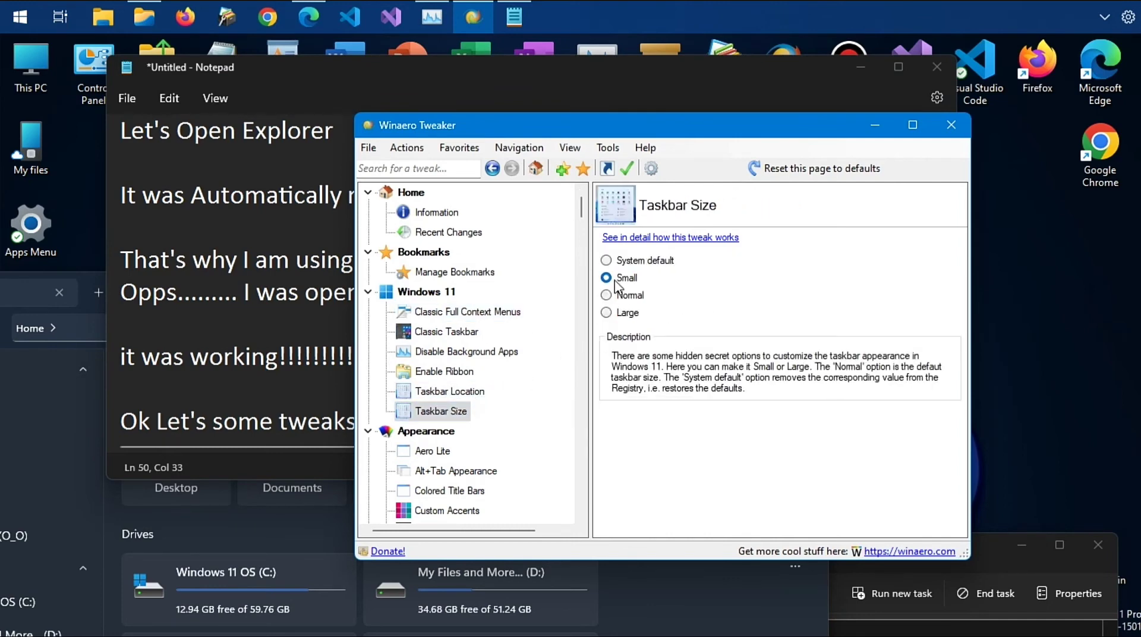
pyautogui.click(621, 260)
pyautogui.click(621, 278)
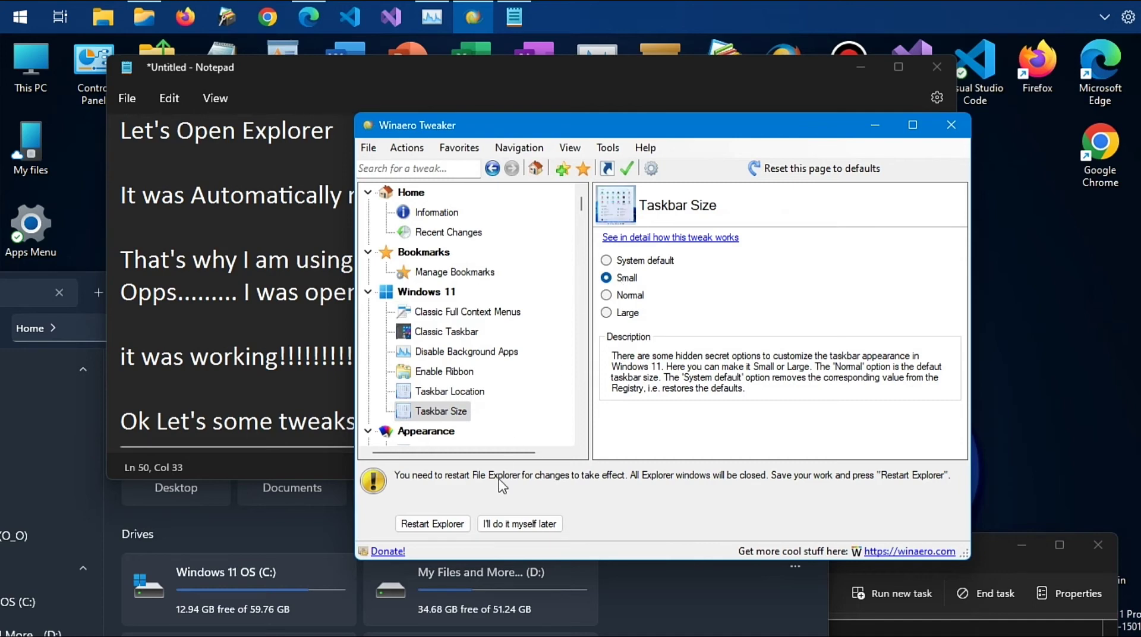
pyautogui.click(446, 534)
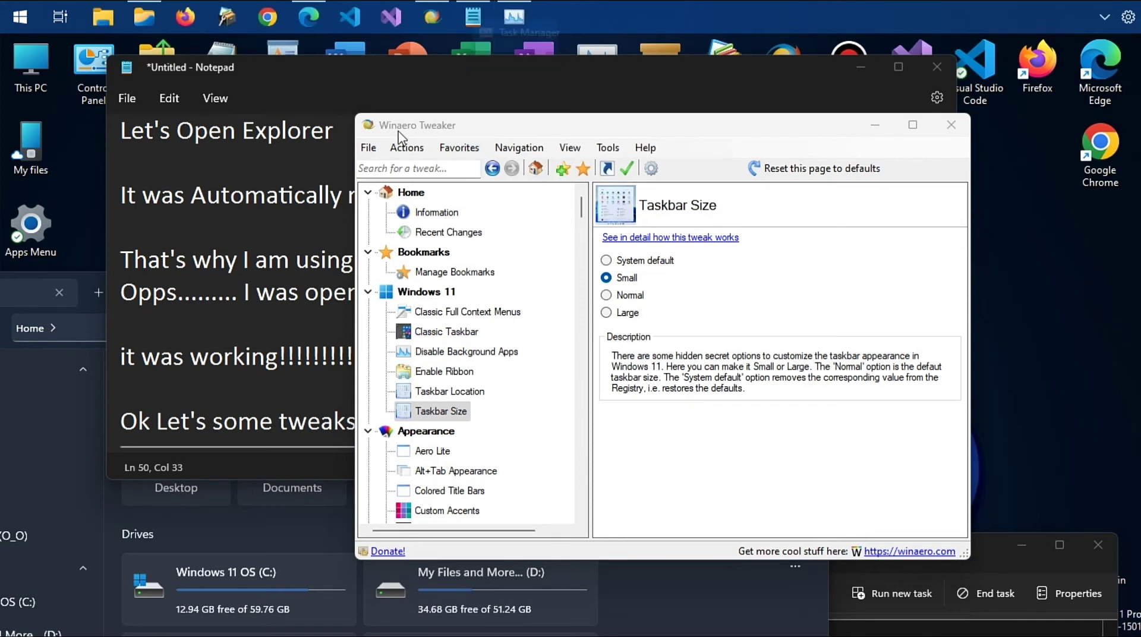
# - Return to Notepad and write "That Was not changed" after a blank line below the Winaero sentence
pyautogui.click(420, 107)
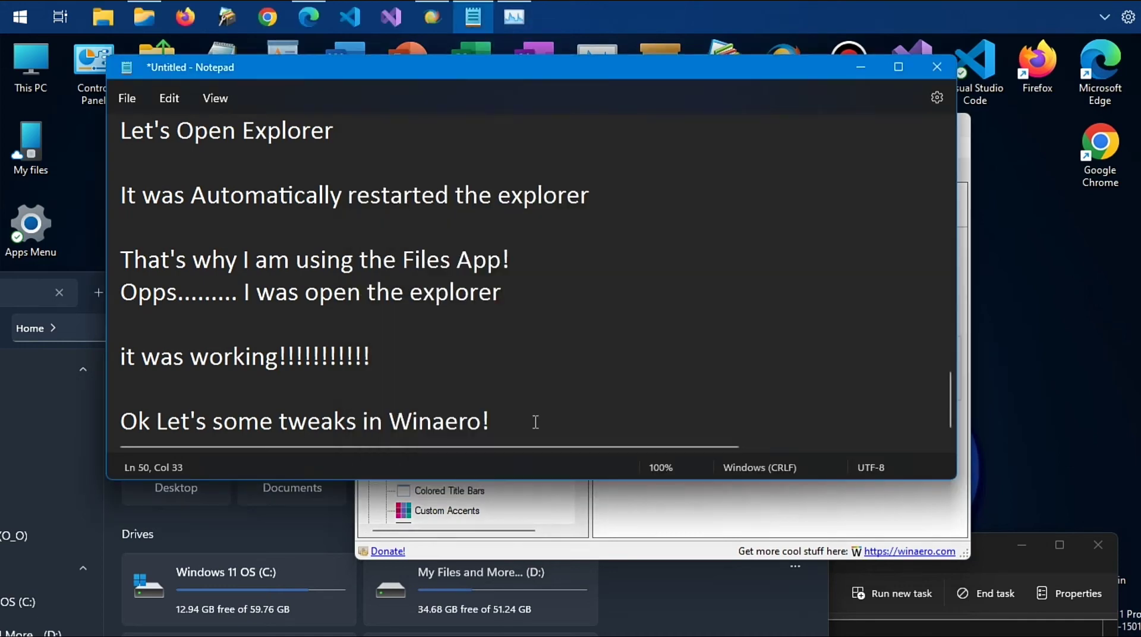
pyautogui.press('Return')
pyautogui.press('Return')
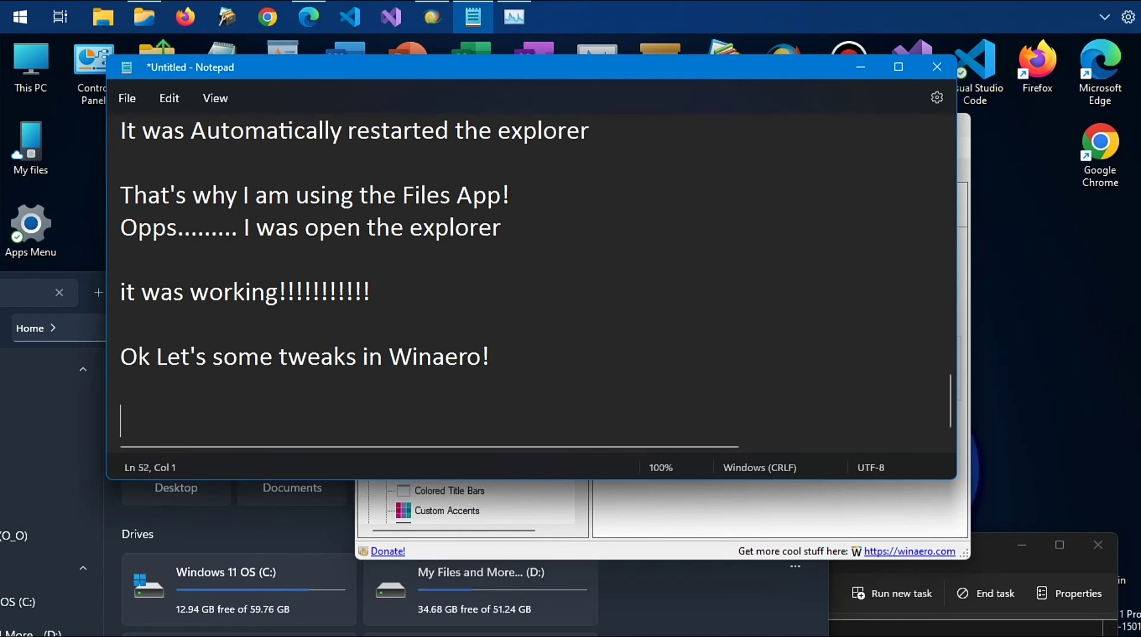
pyautogui.write('That')
pyautogui.press('BackSpace')
pyautogui.write('at Was ')
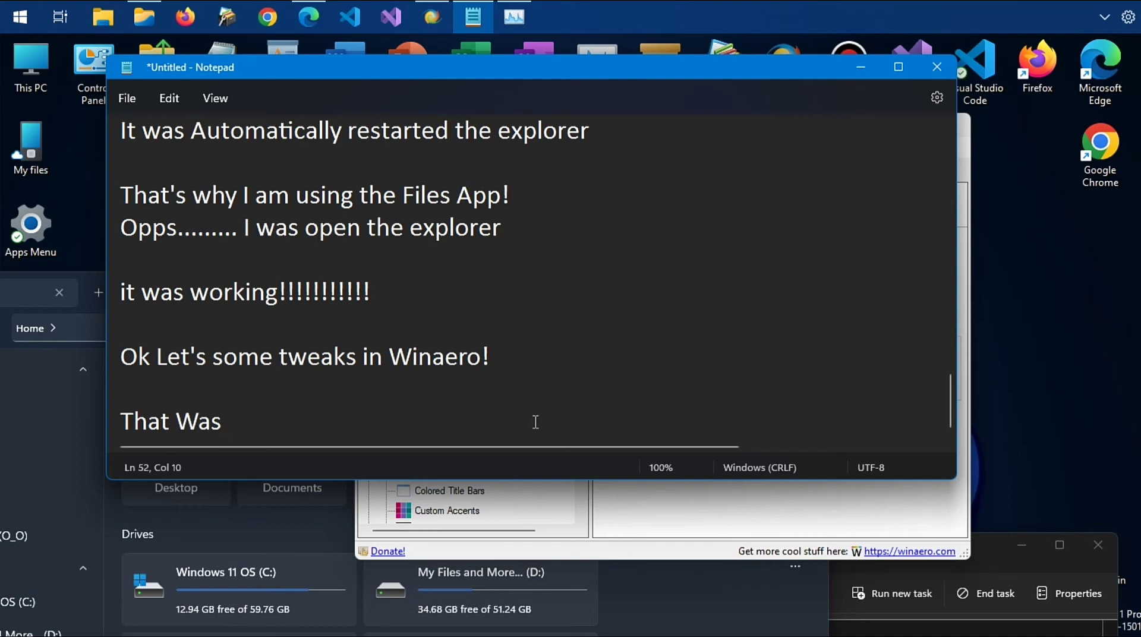
pyautogui.write('not ch')
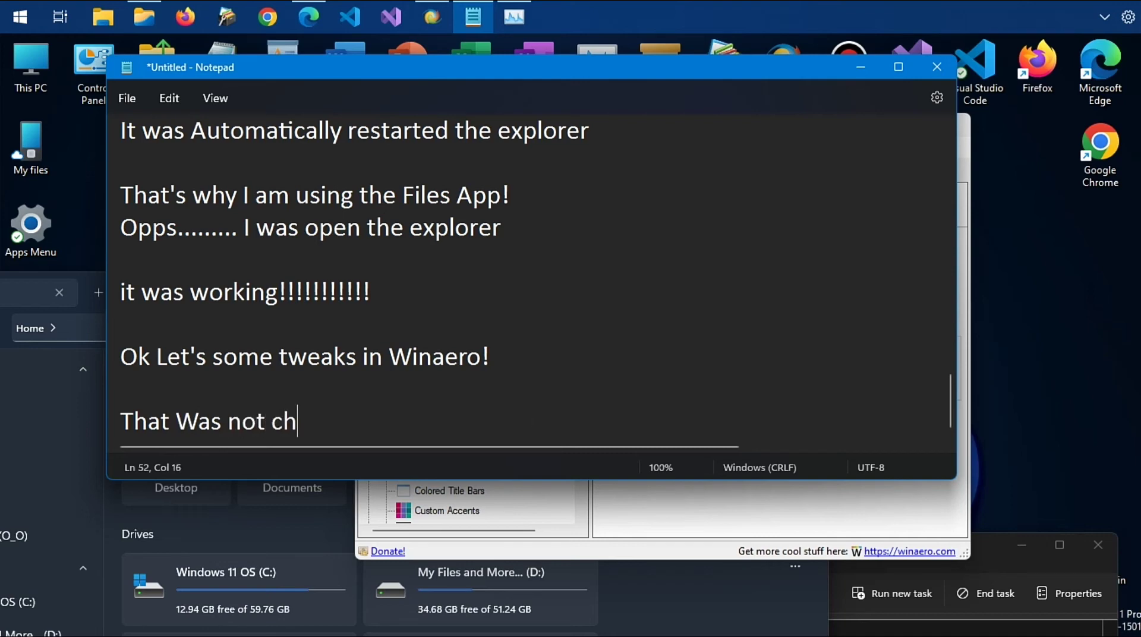
pyautogui.write('anged')
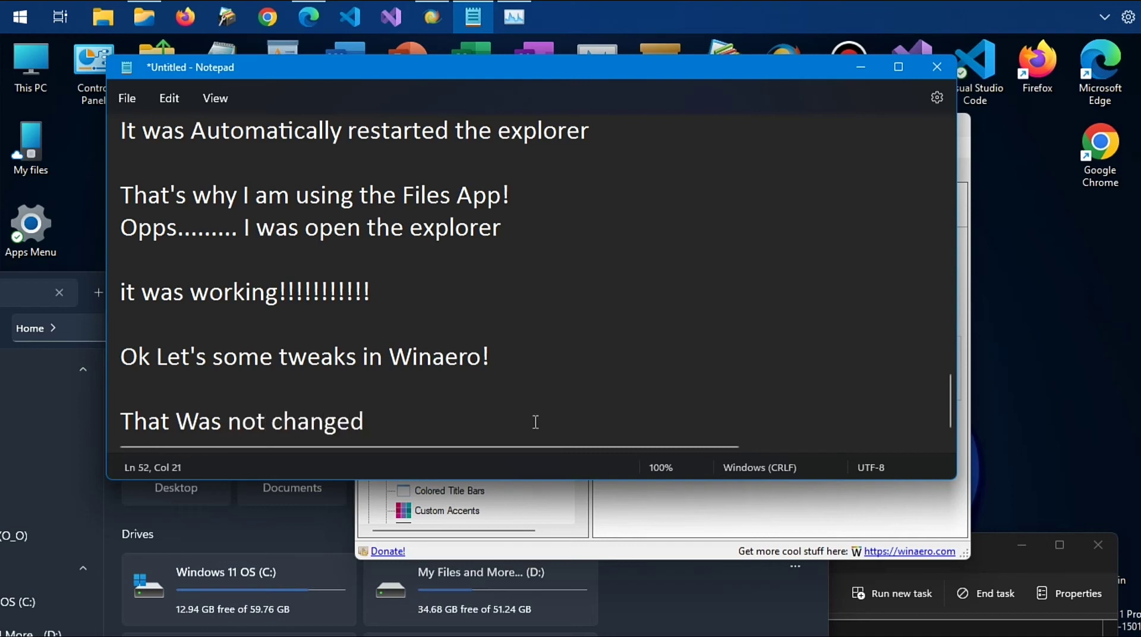
# - End the "That Was not changed" line with an exclamation mark and write "Let's Open Regedit!" after a blank line
pyautogui.write('!')
pyautogui.press('Return')
pyautogui.press('Return')
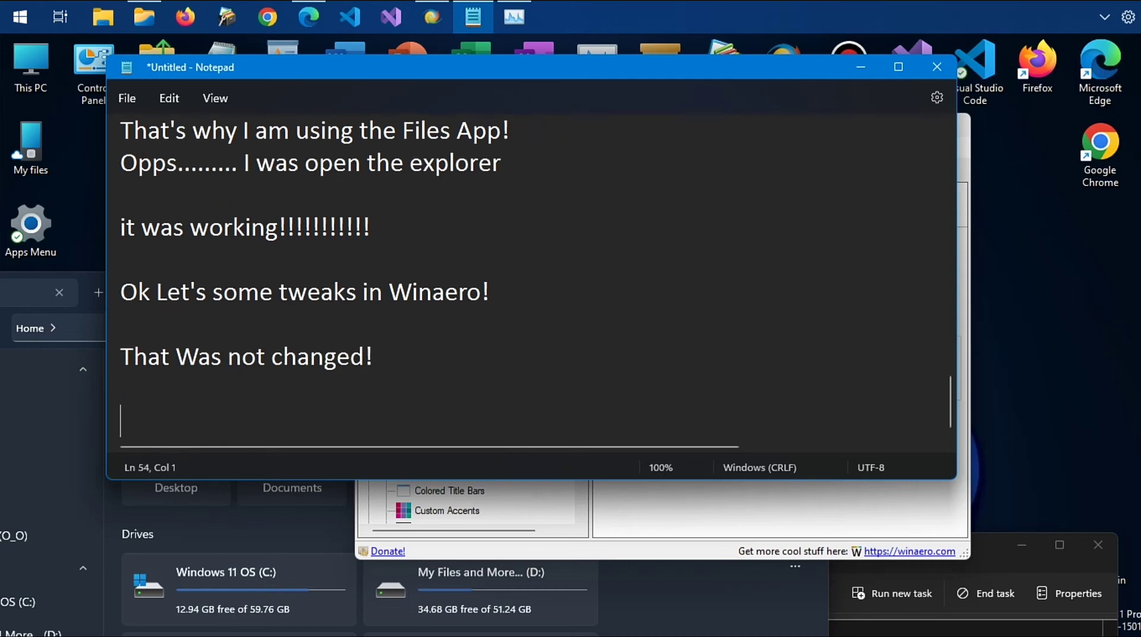
pyautogui.write("Let's Open RE")
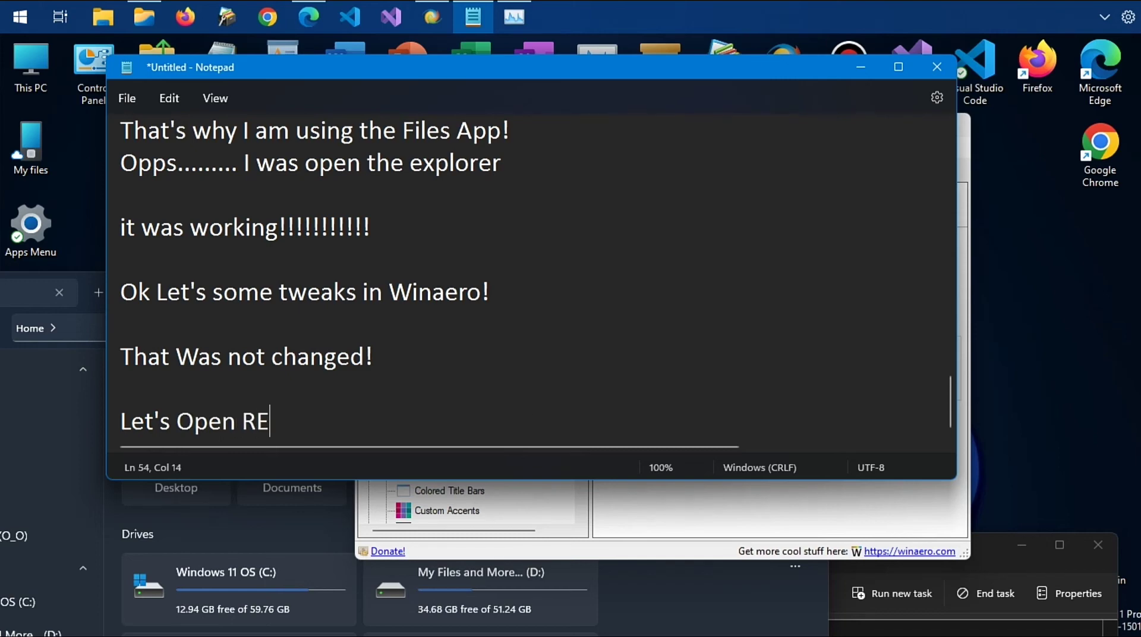
pyautogui.press('BackSpace')
pyautogui.write('egedit')
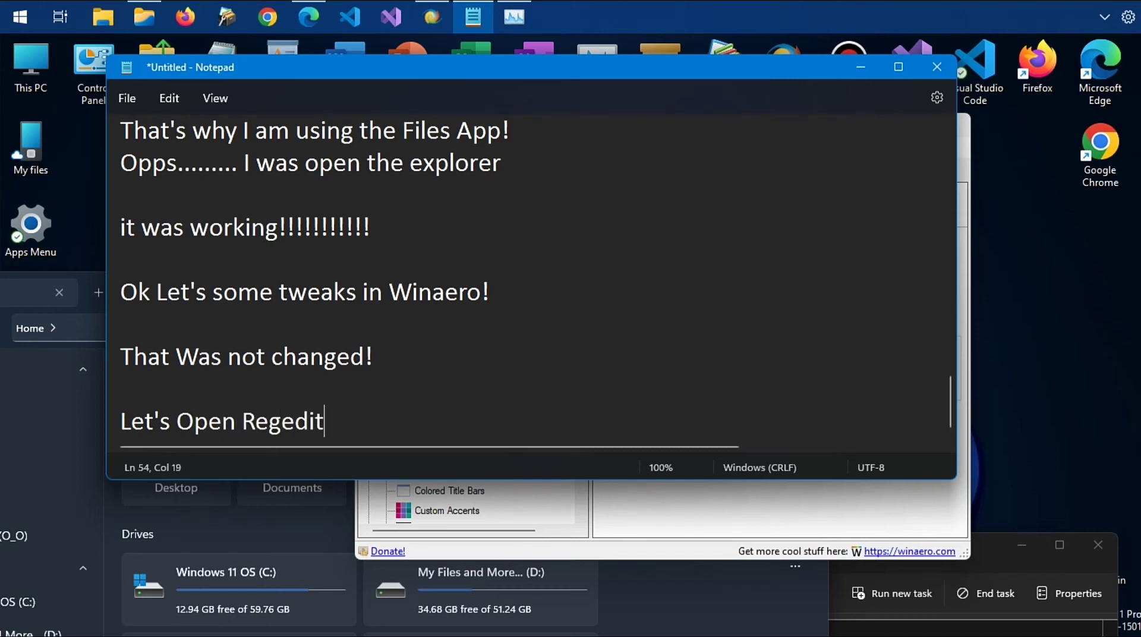
pyautogui.write('!')
# - Launch Registry Editor by running regedit and move its window so the key tree is fully visible
pyautogui.press('super+r')
pyautogui.write('rw')
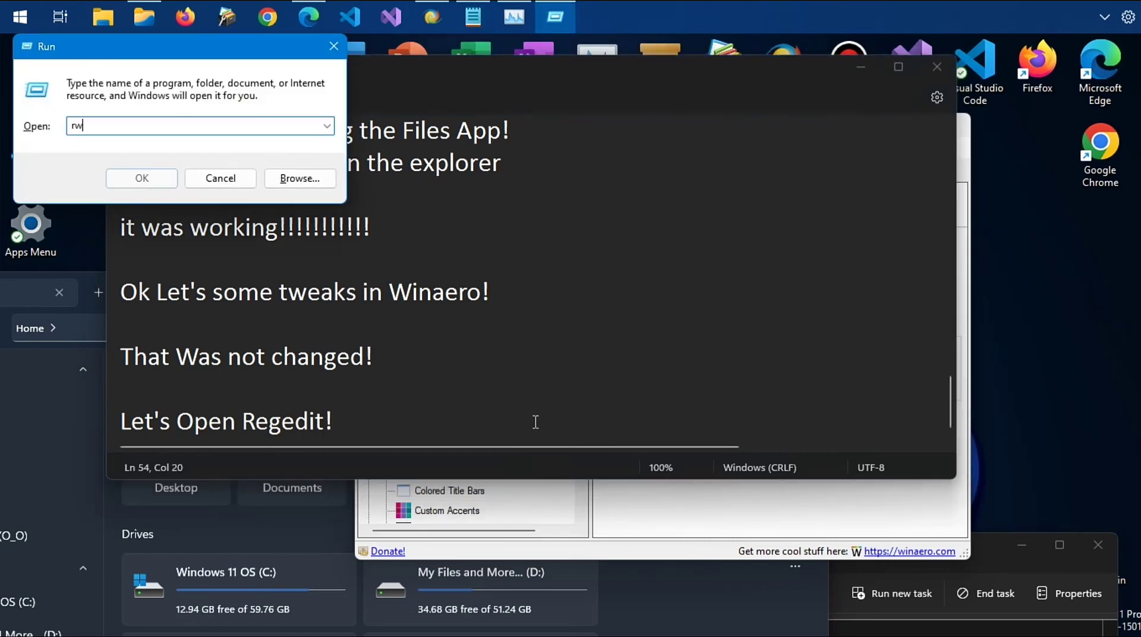
pyautogui.press('BackSpace')
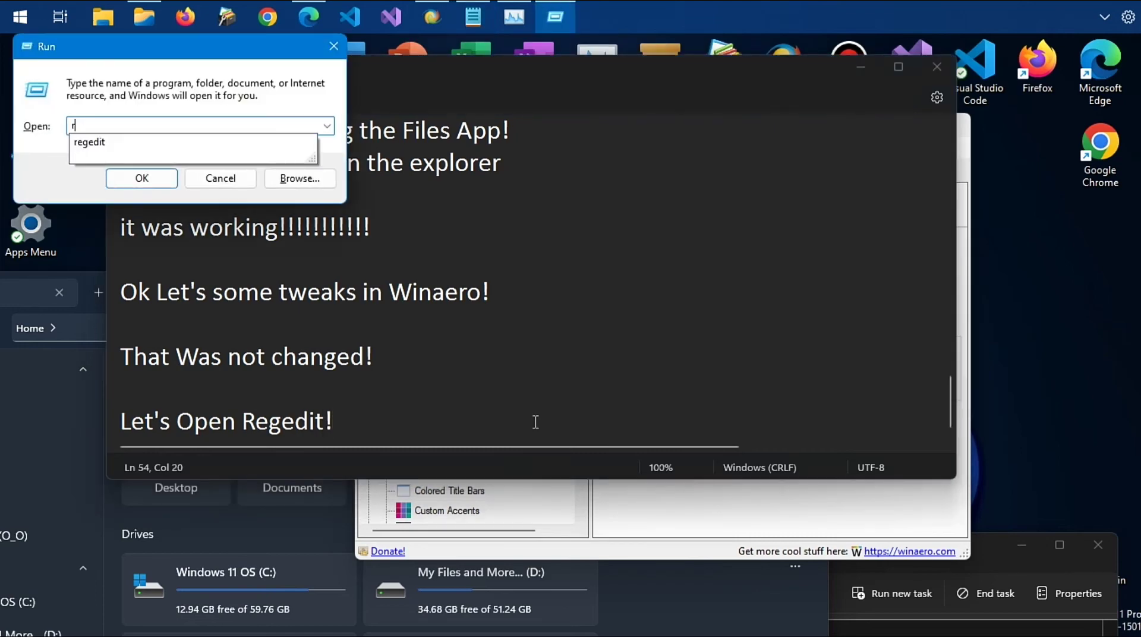
pyautogui.write('egedit')
pyautogui.press('Return')
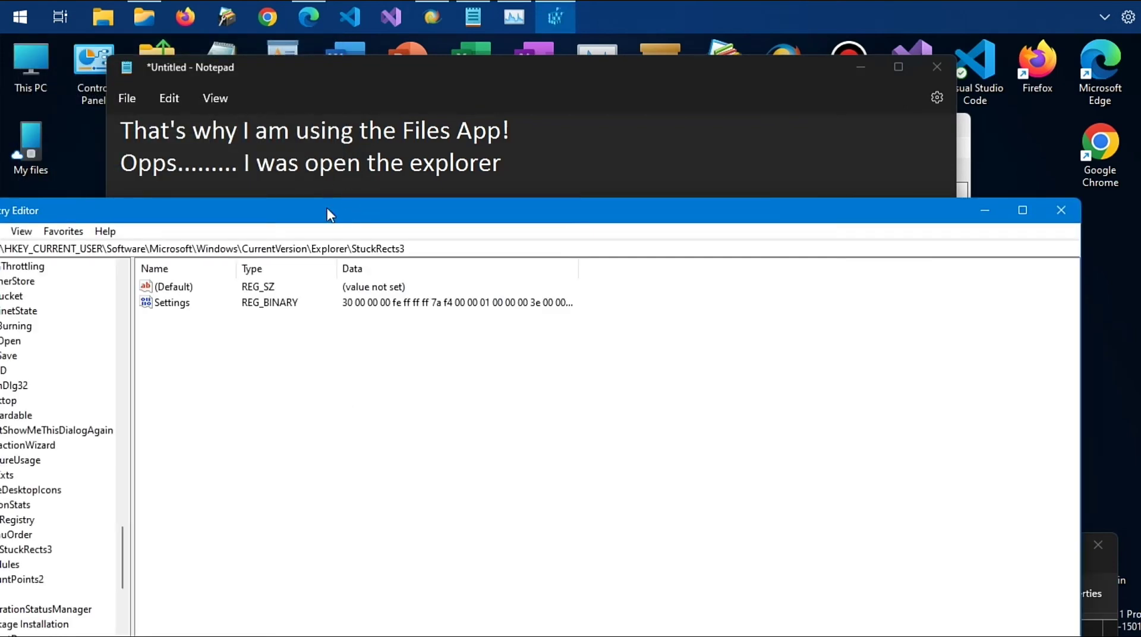
pyautogui.moveTo(330, 214); pyautogui.dragTo(585, 116)
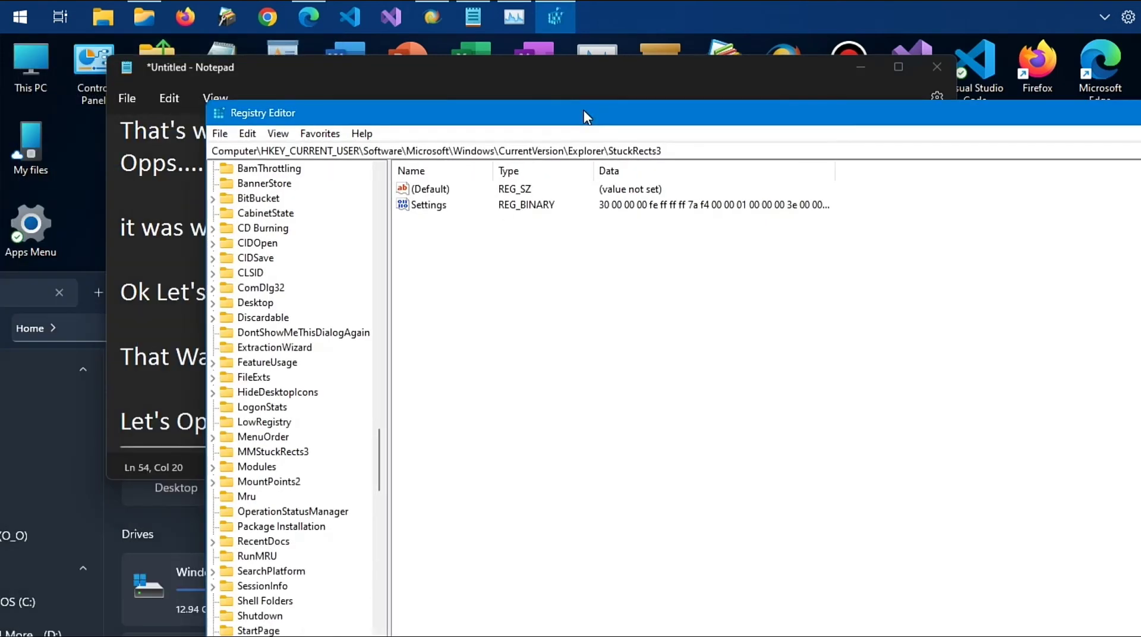
# - Go to the key Computer\HKEY_CURRENT_USER\Software\Microsoft\Windows\CurrentVersion in the registry
pyautogui.moveTo(381, 466); pyautogui.dragTo(383, 387)
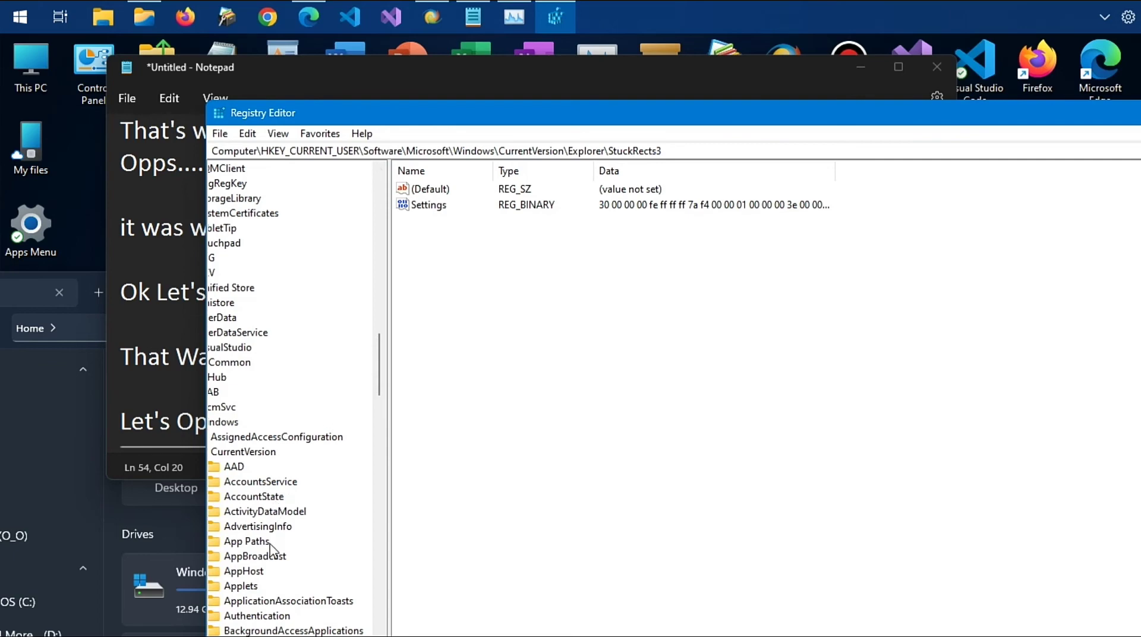
pyautogui.moveTo(379, 355)
pyautogui.mouseDown()
pyautogui.moveTo(386, 414)
pyautogui.moveTo(393, 351)
pyautogui.mouseUp()
pyautogui.click(575, 151)
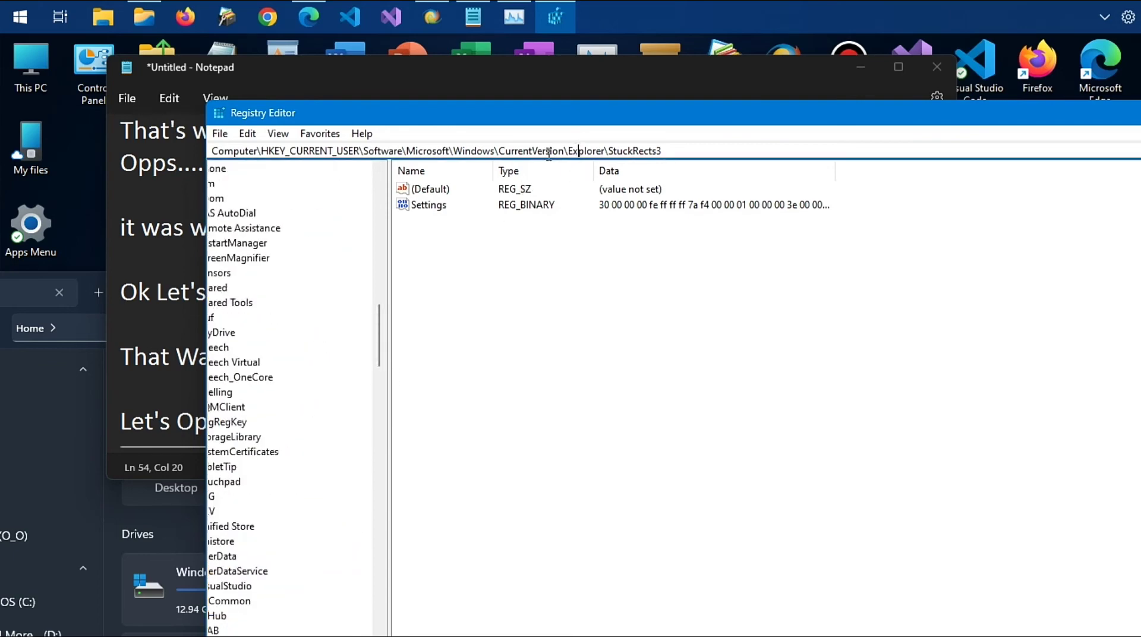
pyautogui.hotkey('shift', 'End')
pyautogui.press('BackSpace')
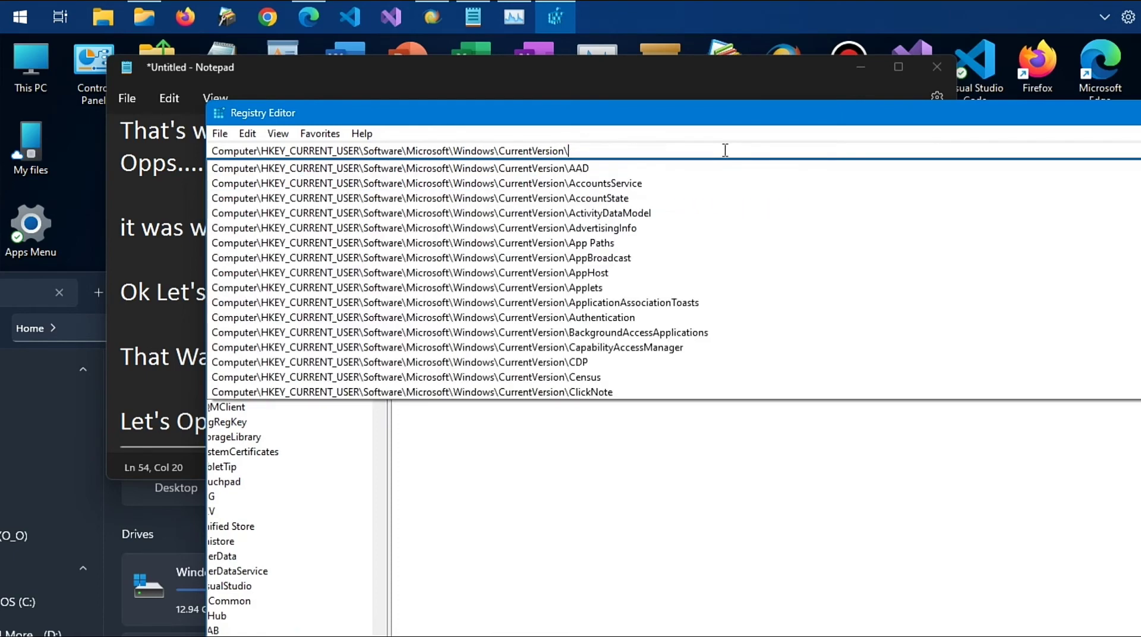
pyautogui.press('Return')
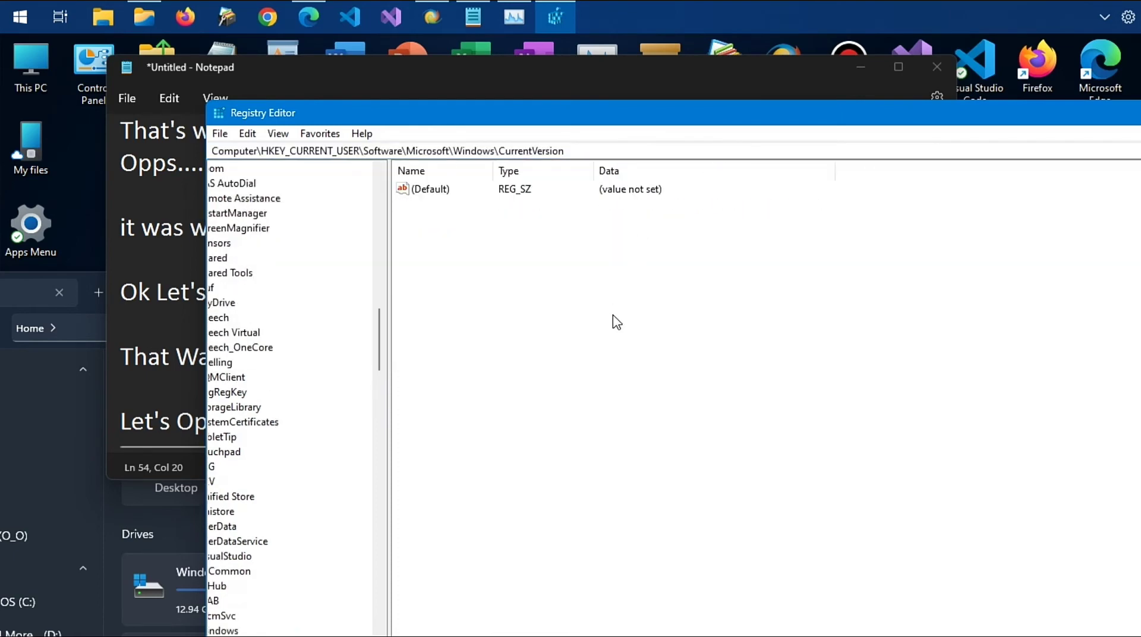
# - Move the Registry Editor window up, widen the key tree, and open the Explorer\Advanced key under CurrentVersion
pyautogui.moveTo(555, 123); pyautogui.dragTo(524, 62)
pyautogui.moveTo(360, 285); pyautogui.dragTo(476, 283)
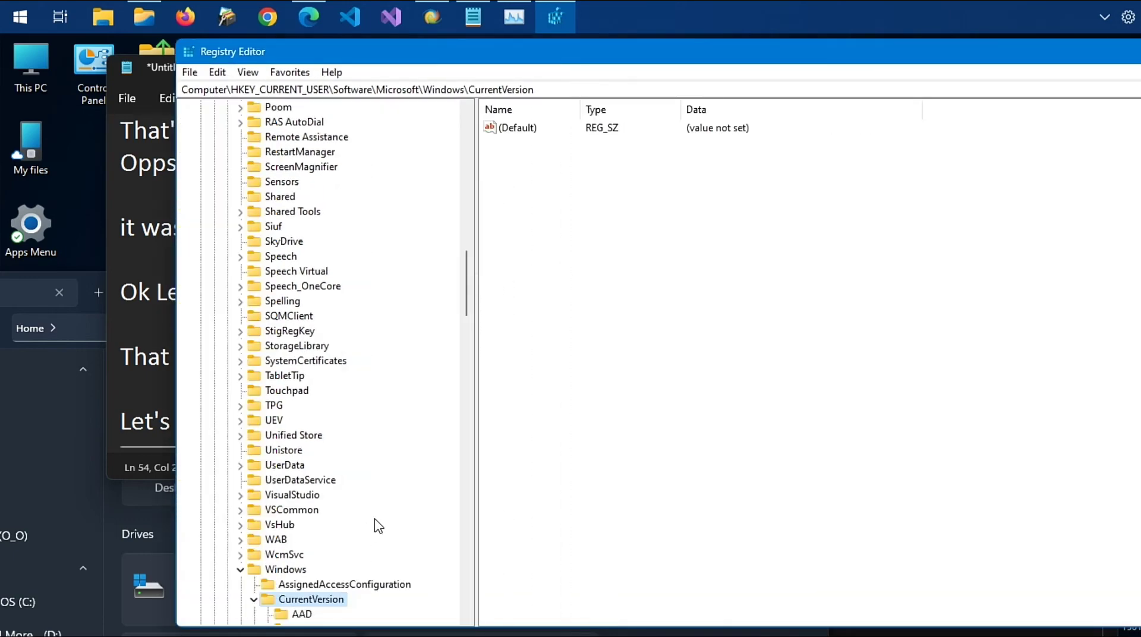
pyautogui.scroll(-7, 374, 525)
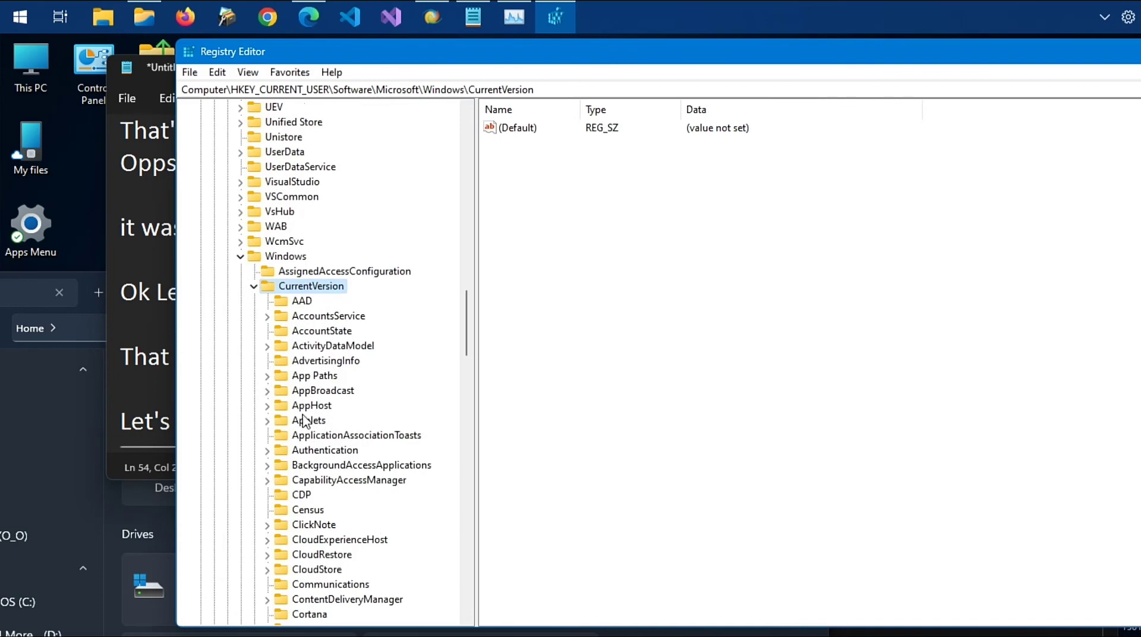
pyautogui.scroll(-15, 307, 422)
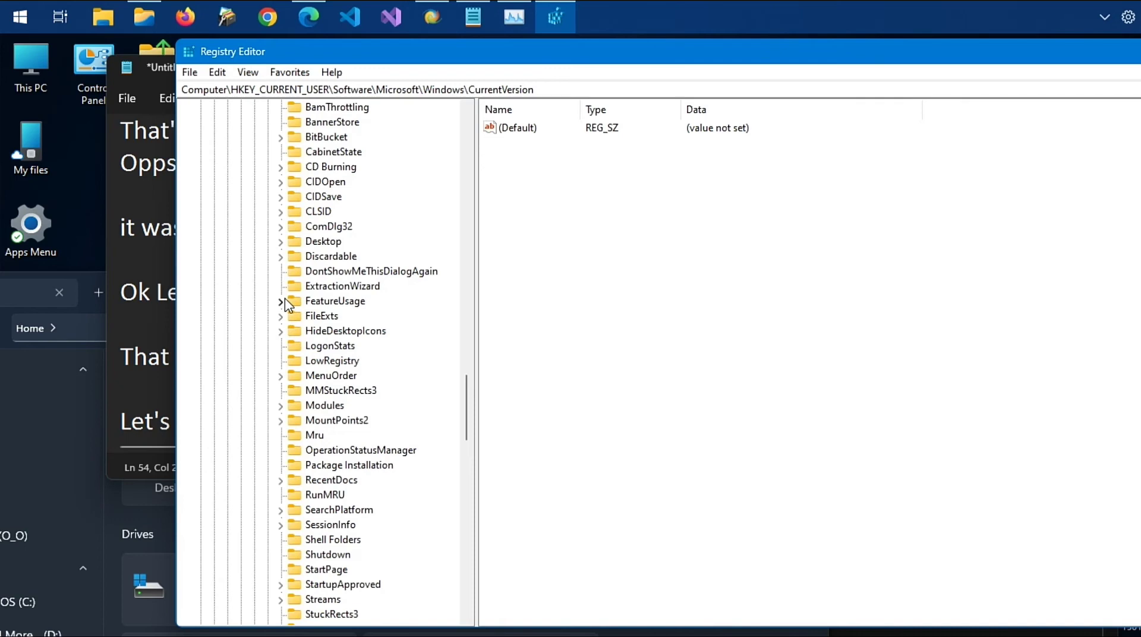
pyautogui.scroll(18, 284, 297)
pyautogui.scroll(-11, 284, 298)
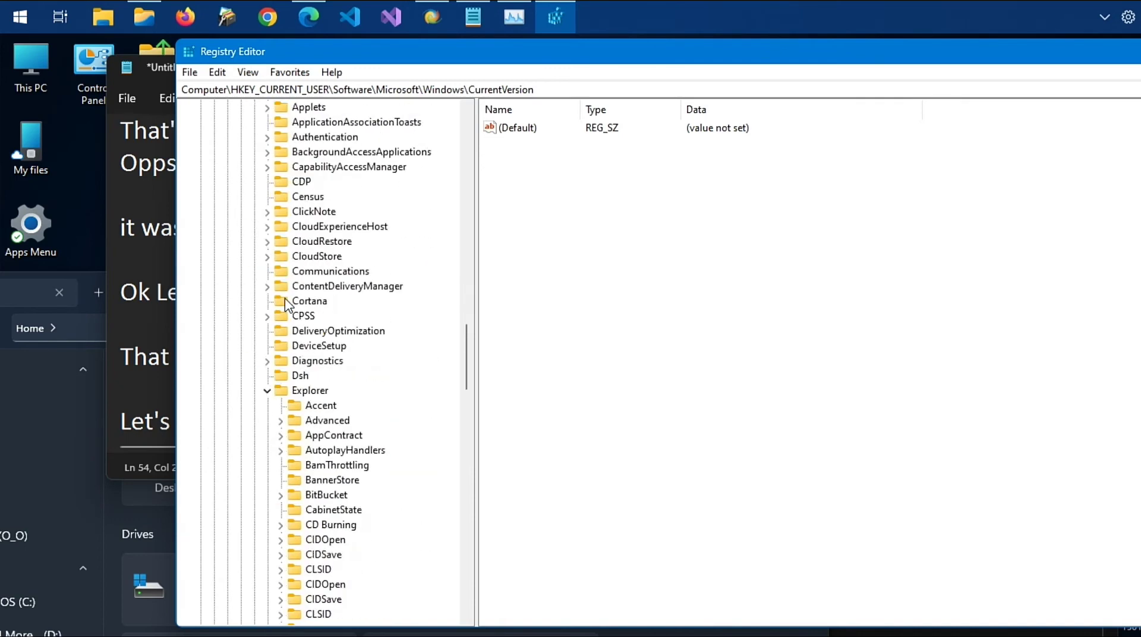
pyautogui.scroll(-1, 288, 305)
pyautogui.click(309, 331)
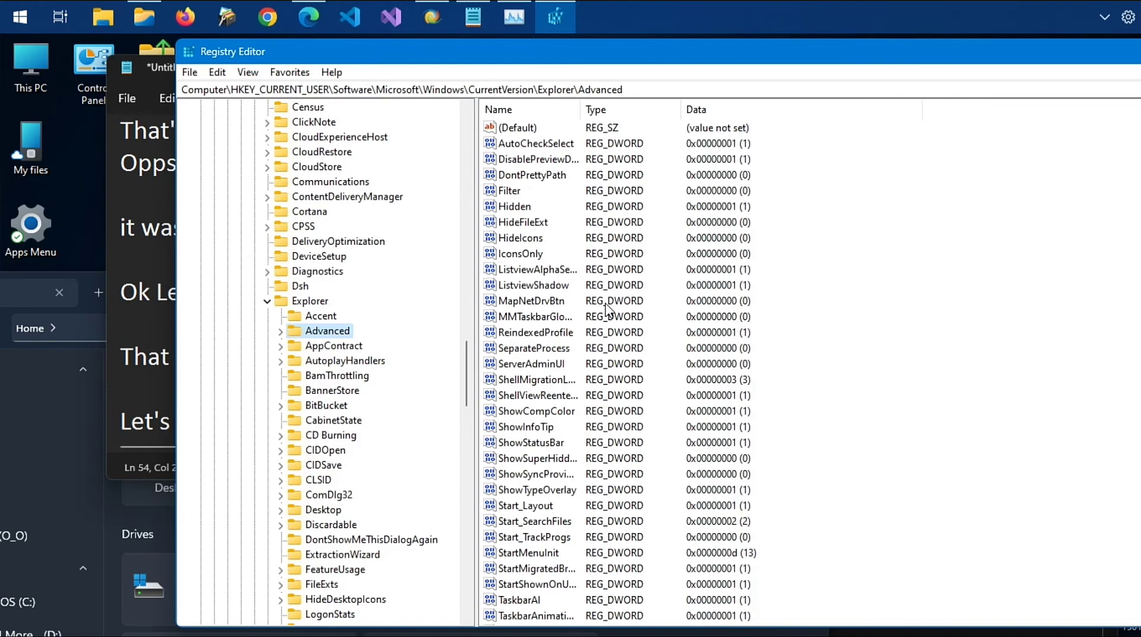
# - Set the TaskbarSmallIcons DWORD value in the Advanced key to 1
pyautogui.scroll(-3, 607, 309)
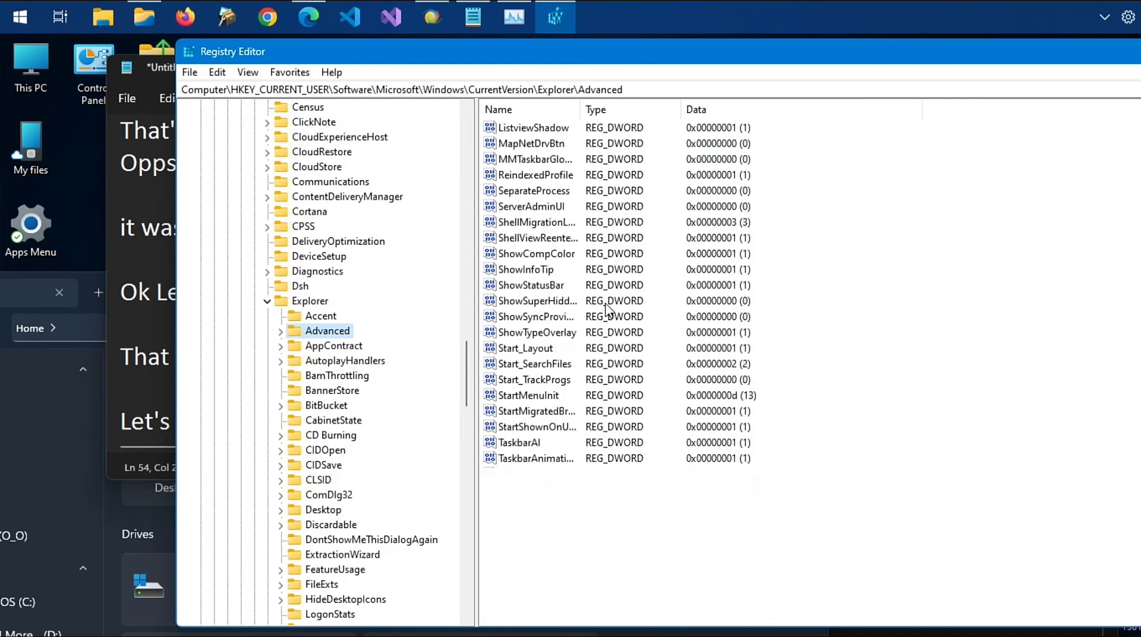
pyautogui.doubleClick(548, 569)
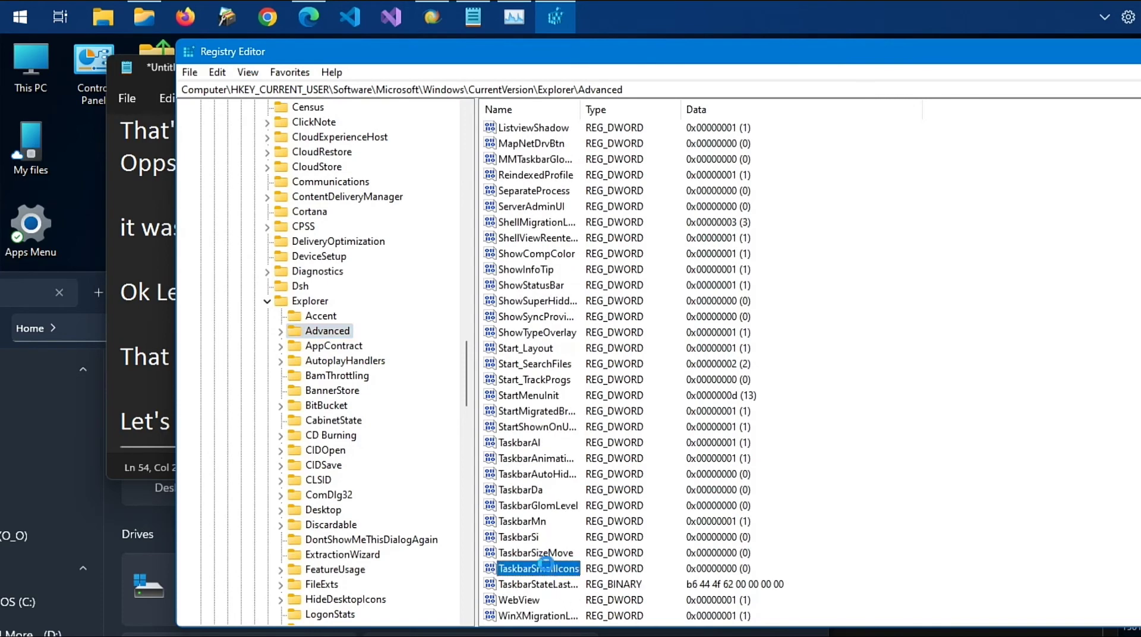
pyautogui.write('1')
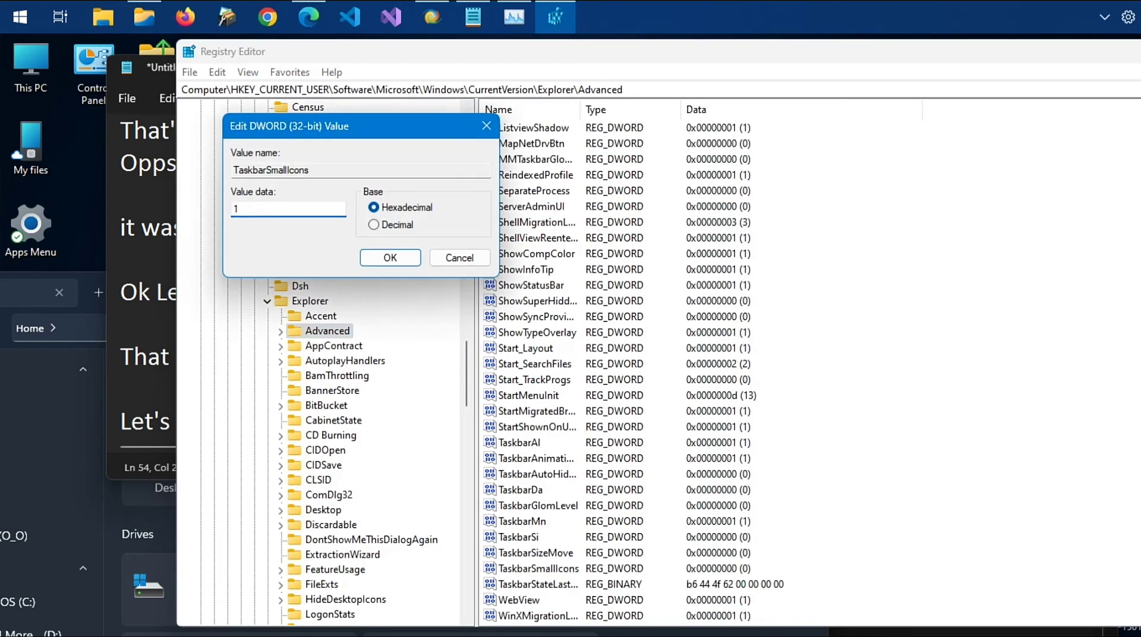
pyautogui.press('Return')
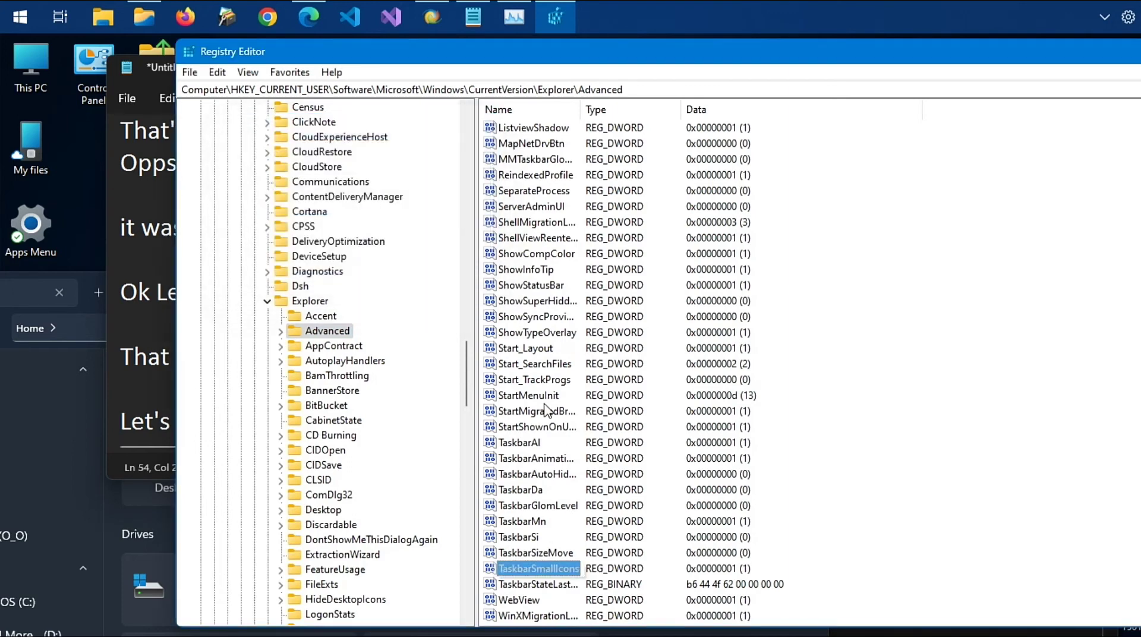
# - Restart Explorer to apply the small taskbar icons, and reposition the Registry Editor window clear of the taskbar
pyautogui.click(116, 21)
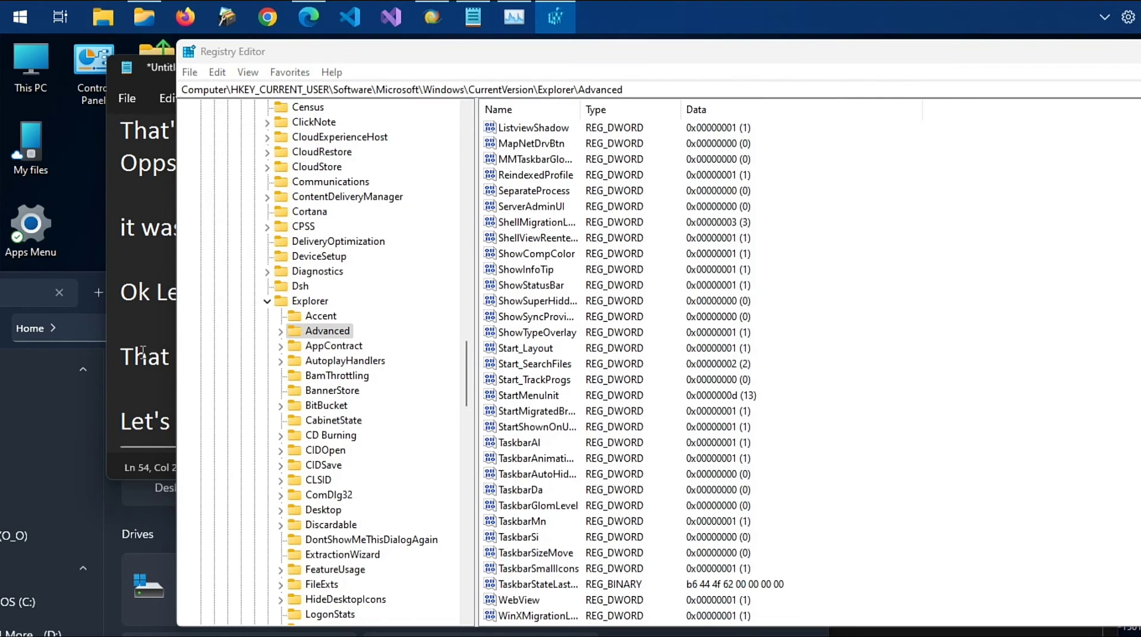
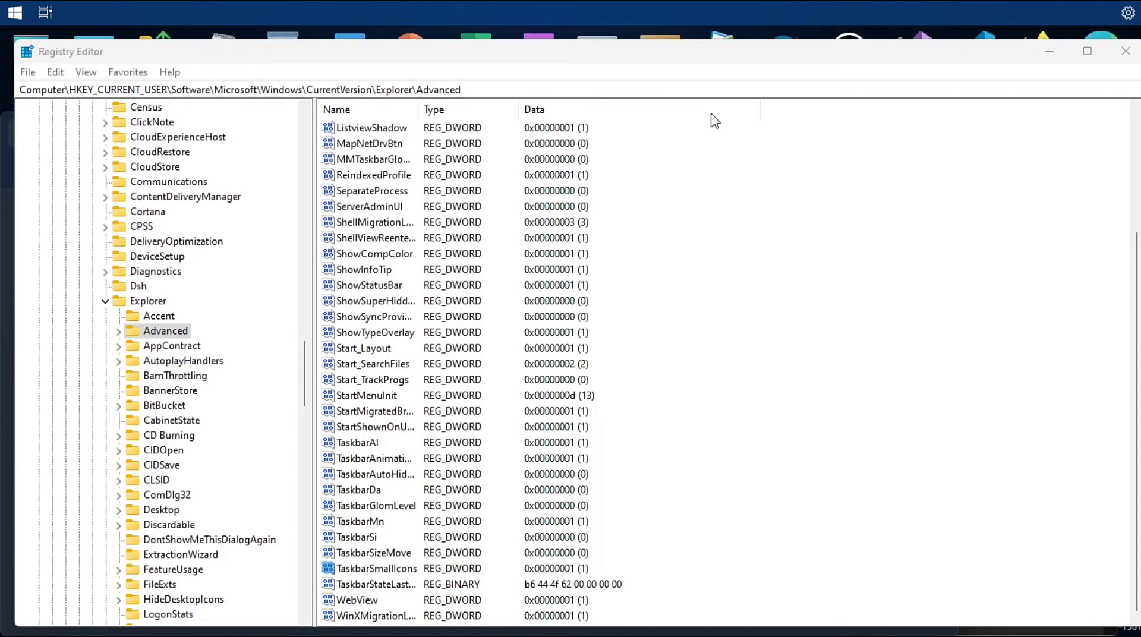
pyautogui.click(779, 68)
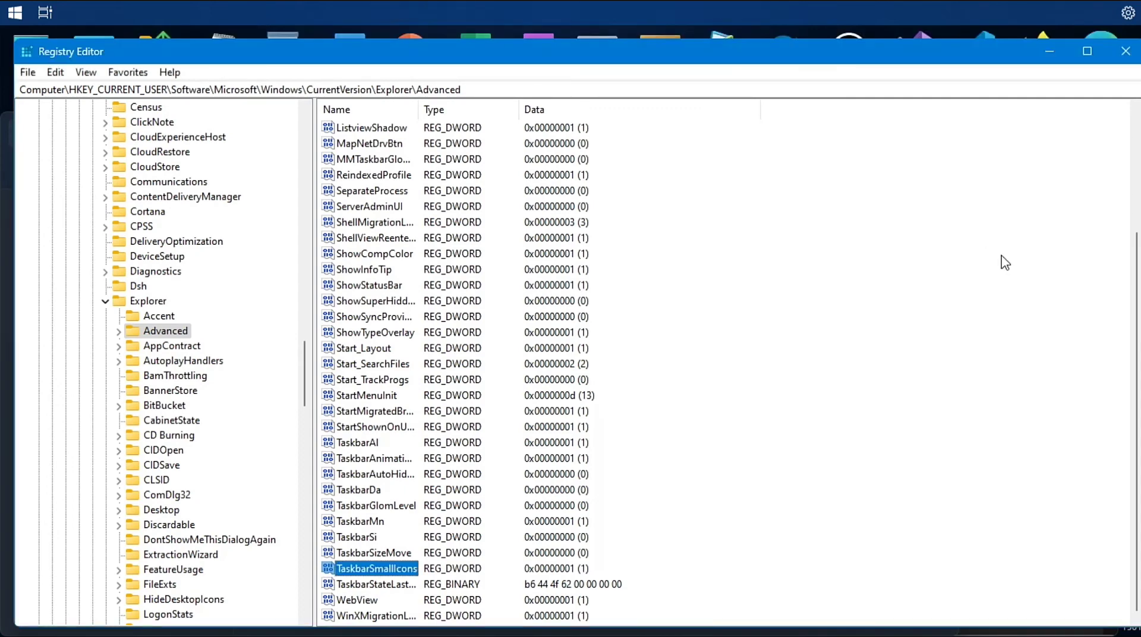
pyautogui.doubleClick(892, 51)
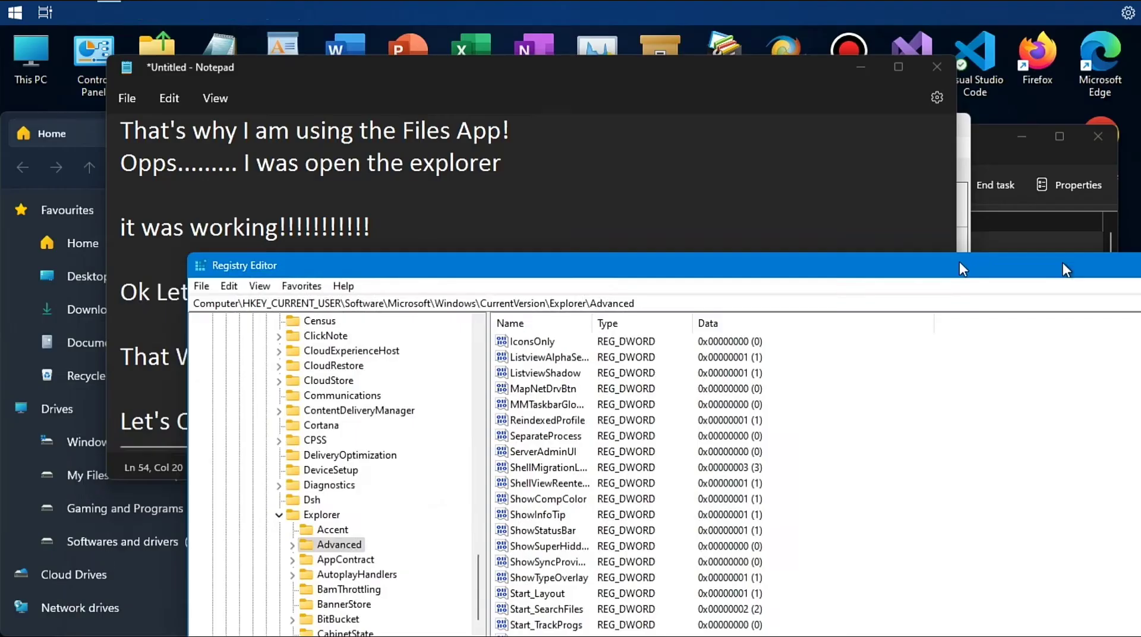
pyautogui.click(3, 6)
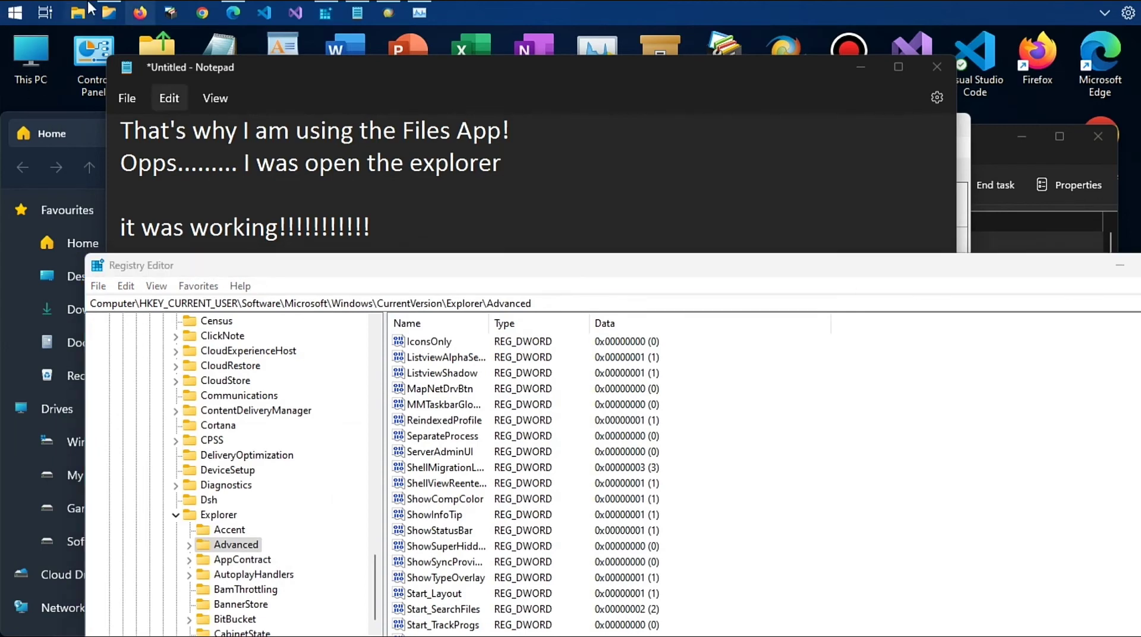
pyautogui.moveTo(571, 273); pyautogui.dragTo(698, 129)
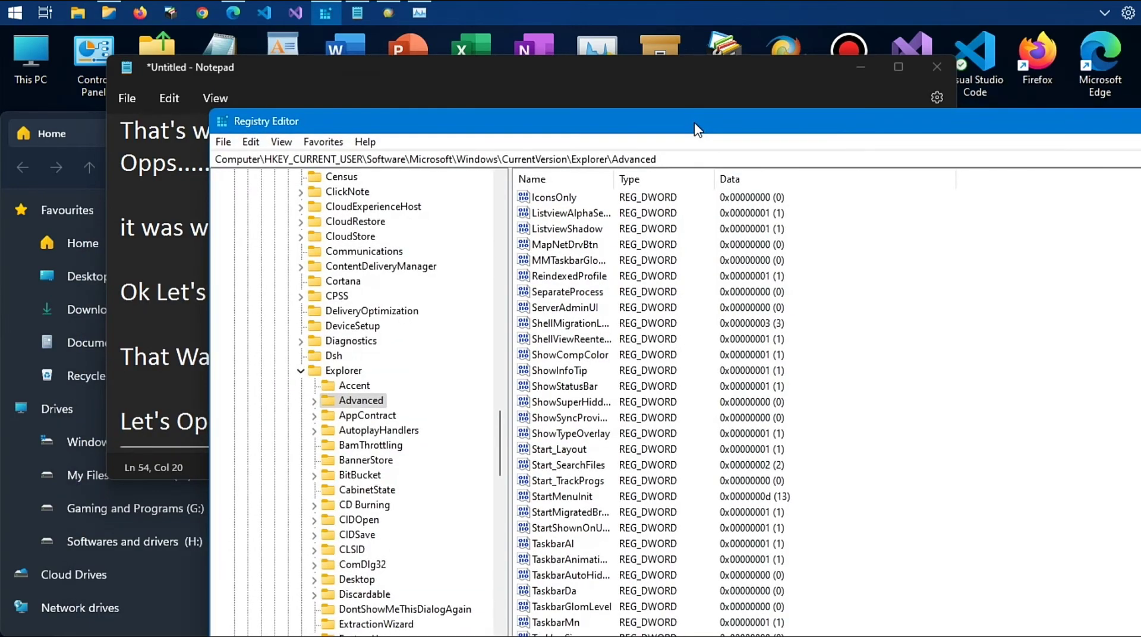
# - Return to Notepad and write "This Look" after a blank line below the Regedit sentence
pyautogui.click(577, 64)
pyautogui.press('Return')
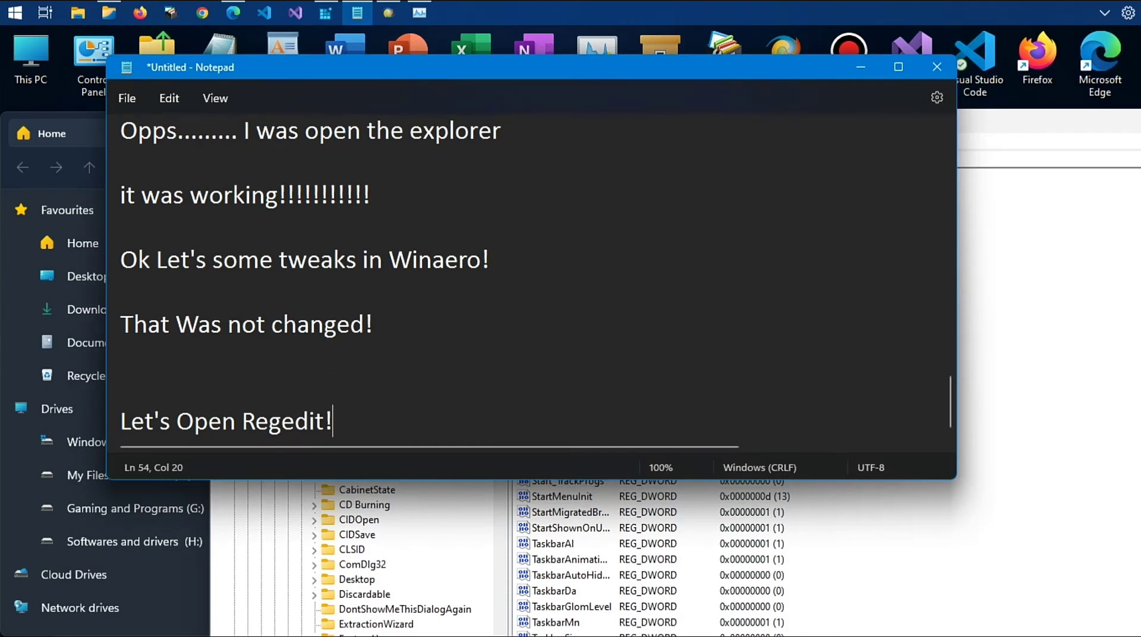
pyautogui.press('Return')
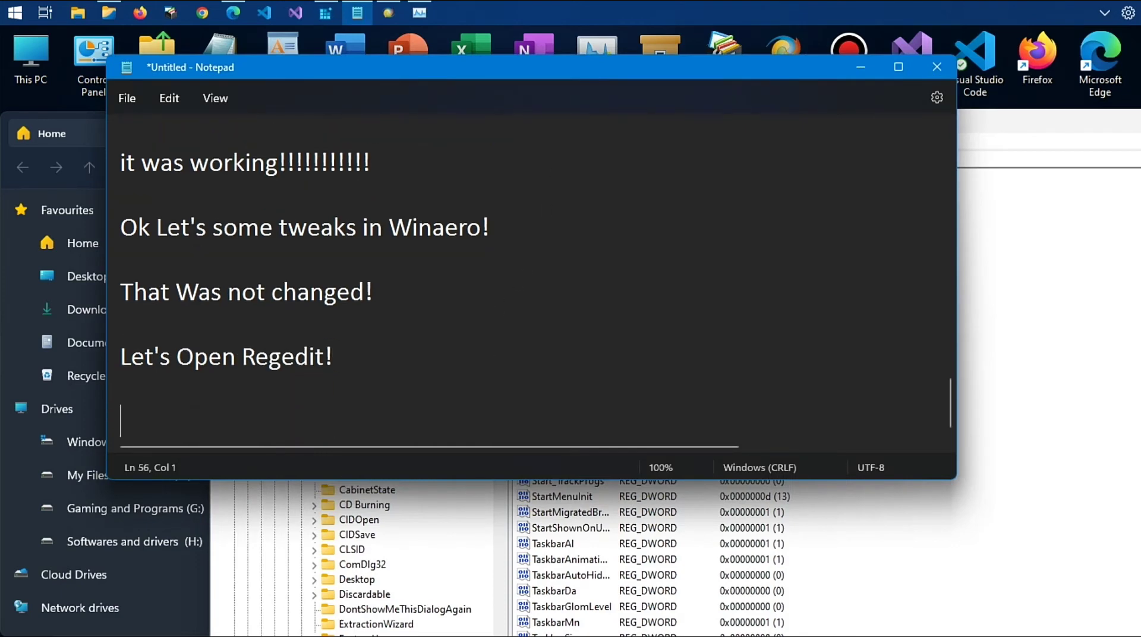
pyautogui.write('This Look ')
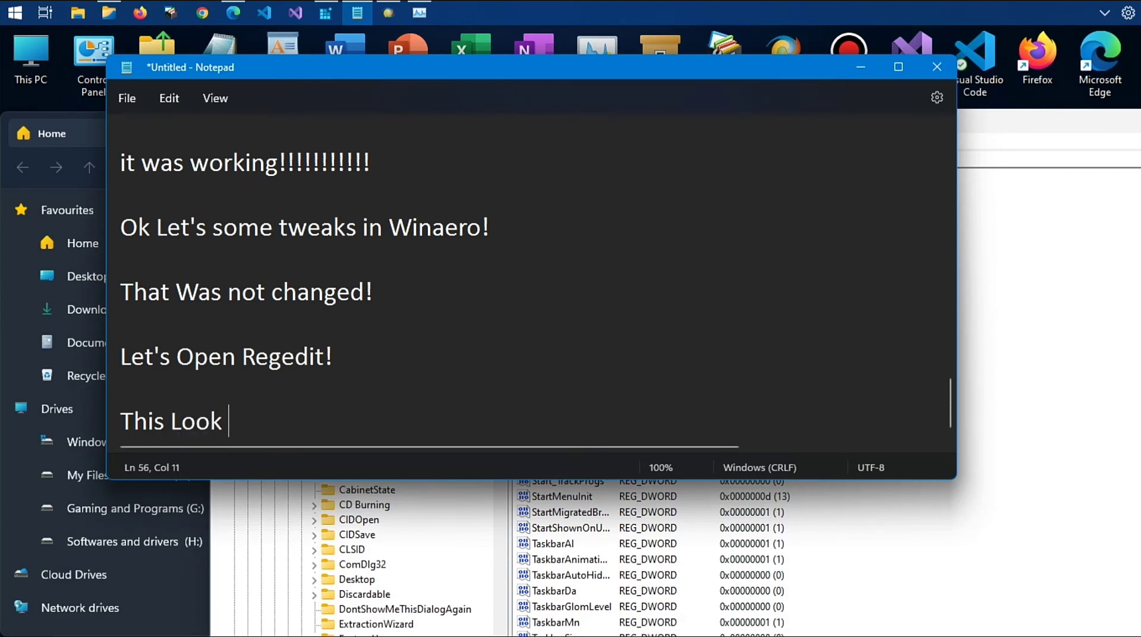
# - Complete the current note line as "This Look Like my Old Windows 10 Was Back!" and leave a blank line below it
pyautogui.write('Like mt')
pyautogui.press('BackSpace')
pyautogui.write('y ')
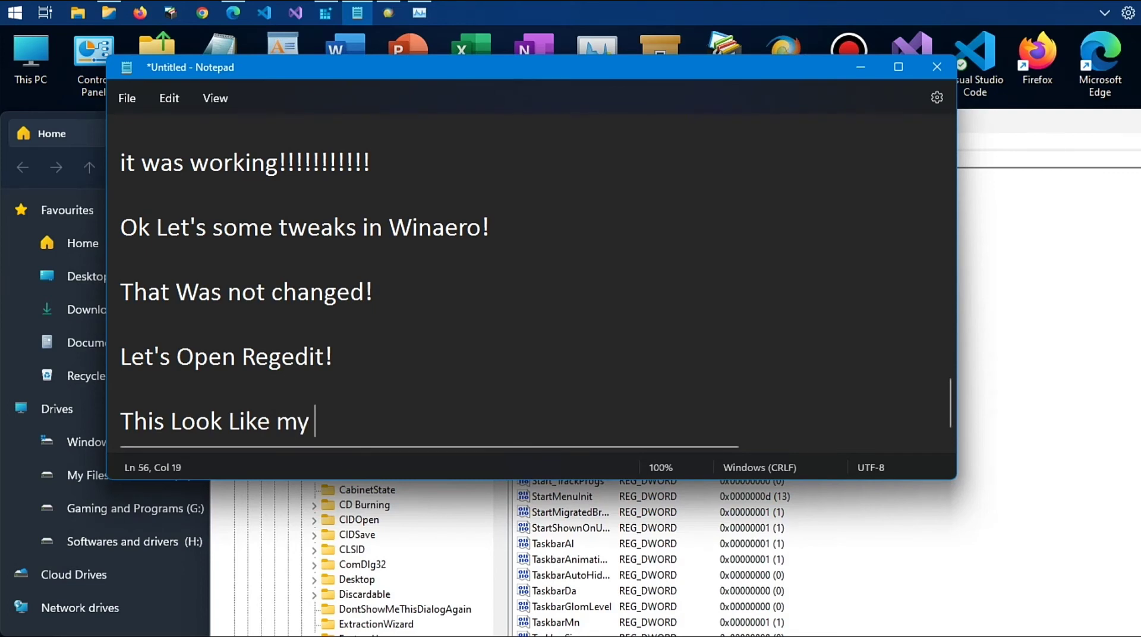
pyautogui.write('Old Windows ')
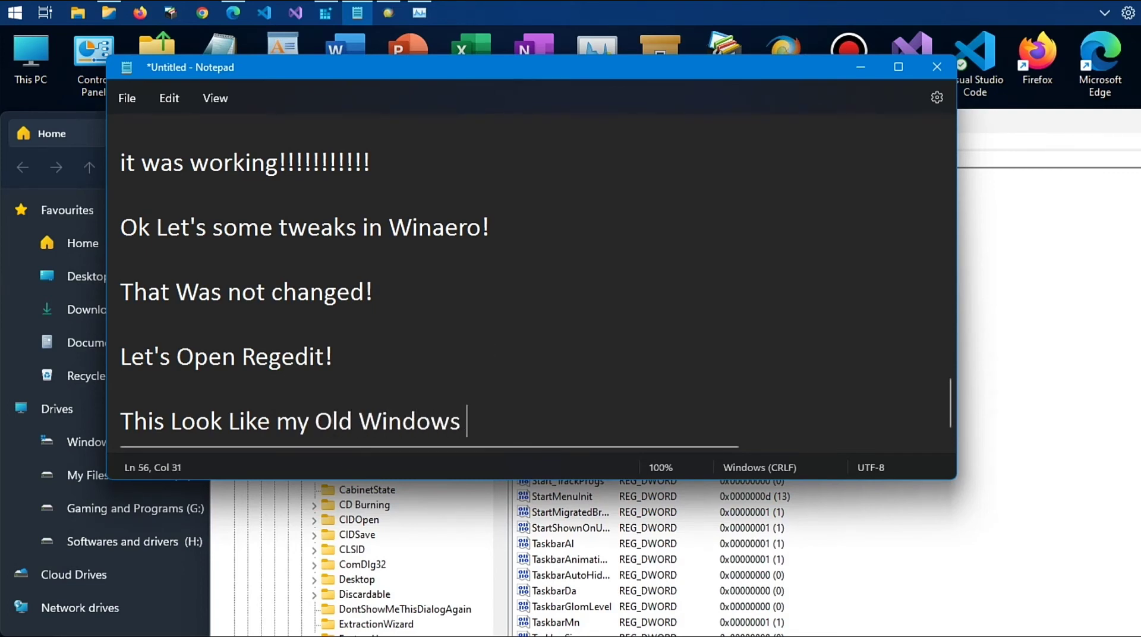
pyautogui.write('10 Was ')
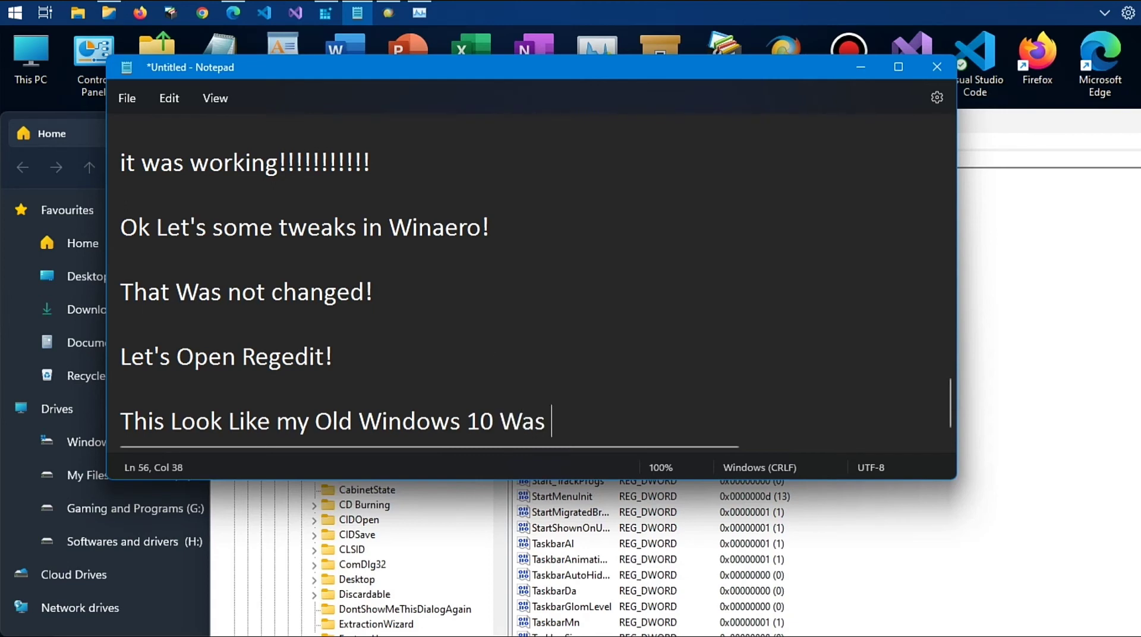
pyautogui.write('Back')
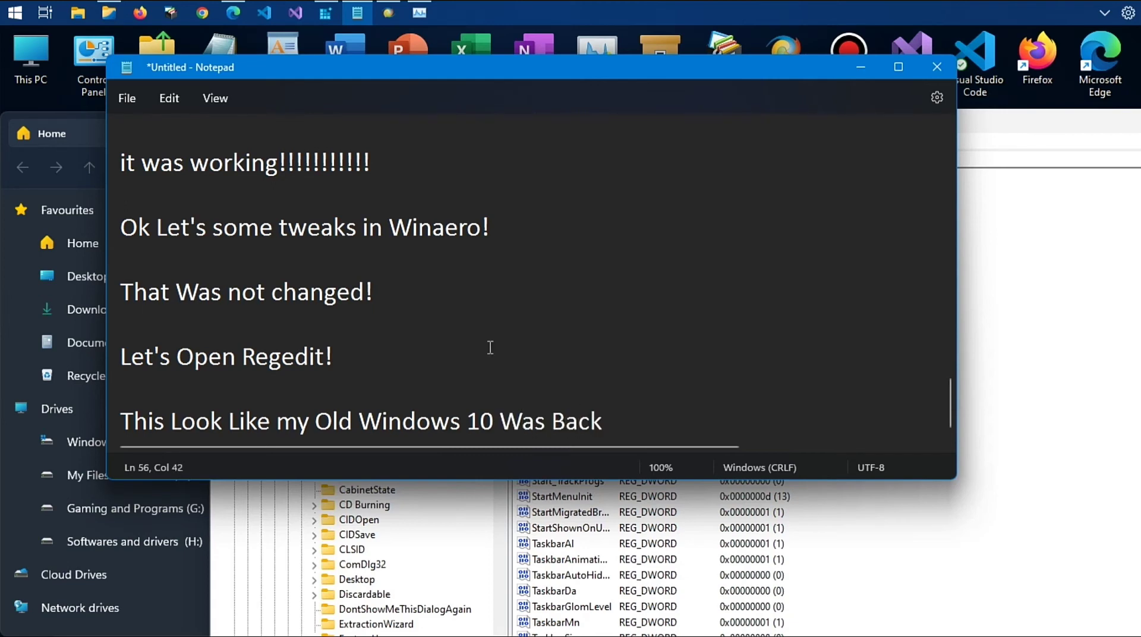
pyautogui.write('!')
pyautogui.press('Return')
pyautogui.press('Return')
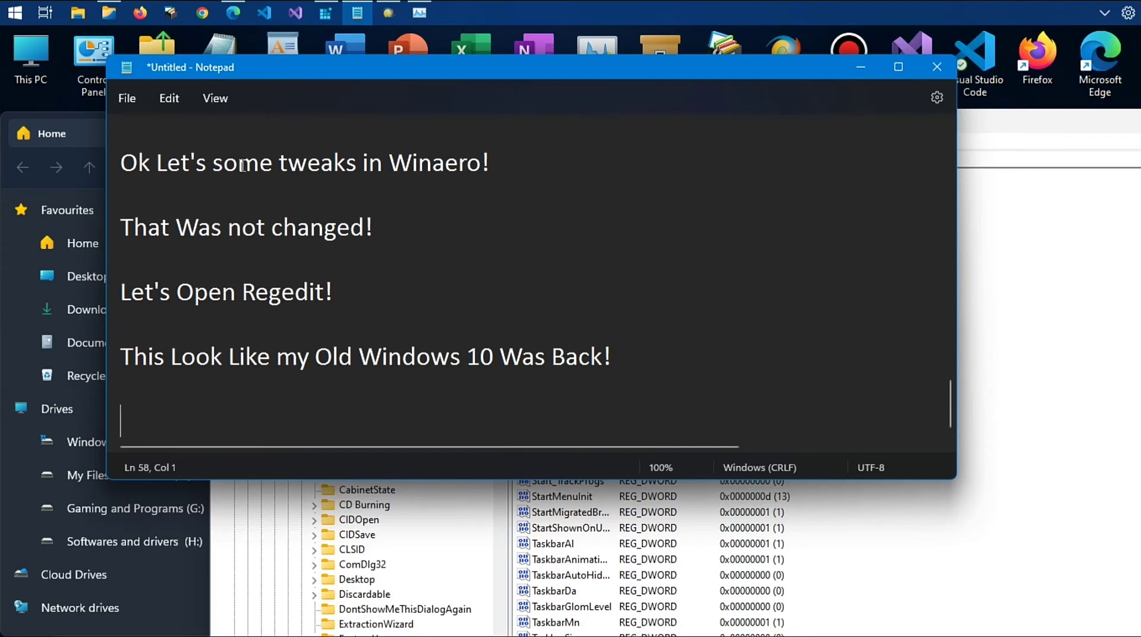
# - Add the note line "the start menu and Tray icons are not there"
pyautogui.write('the start men')
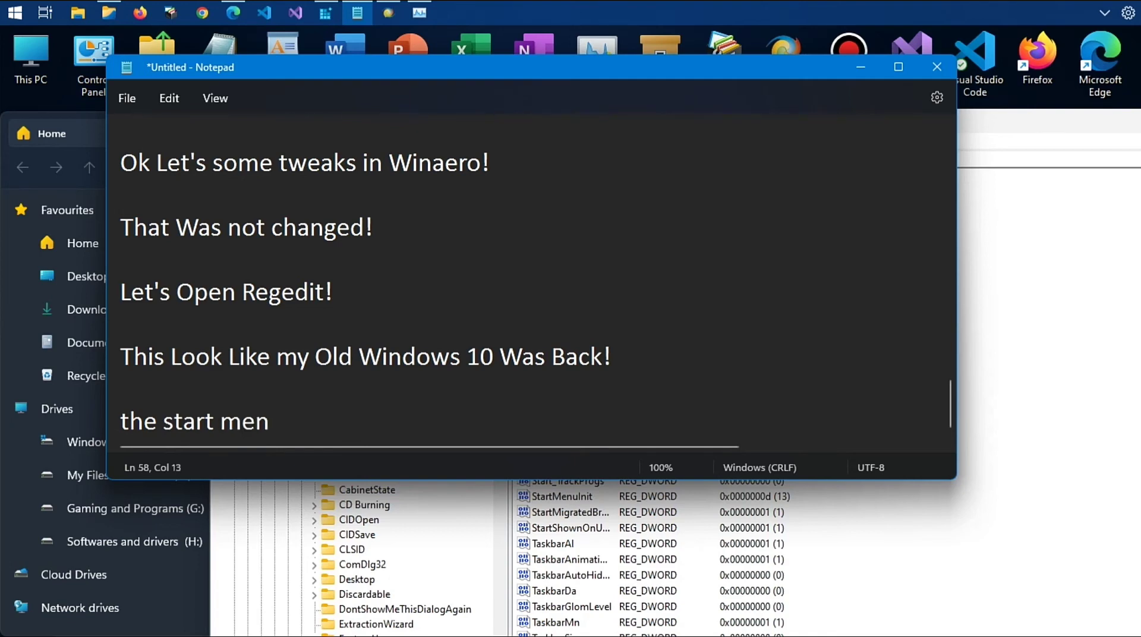
pyautogui.write('u and Tray')
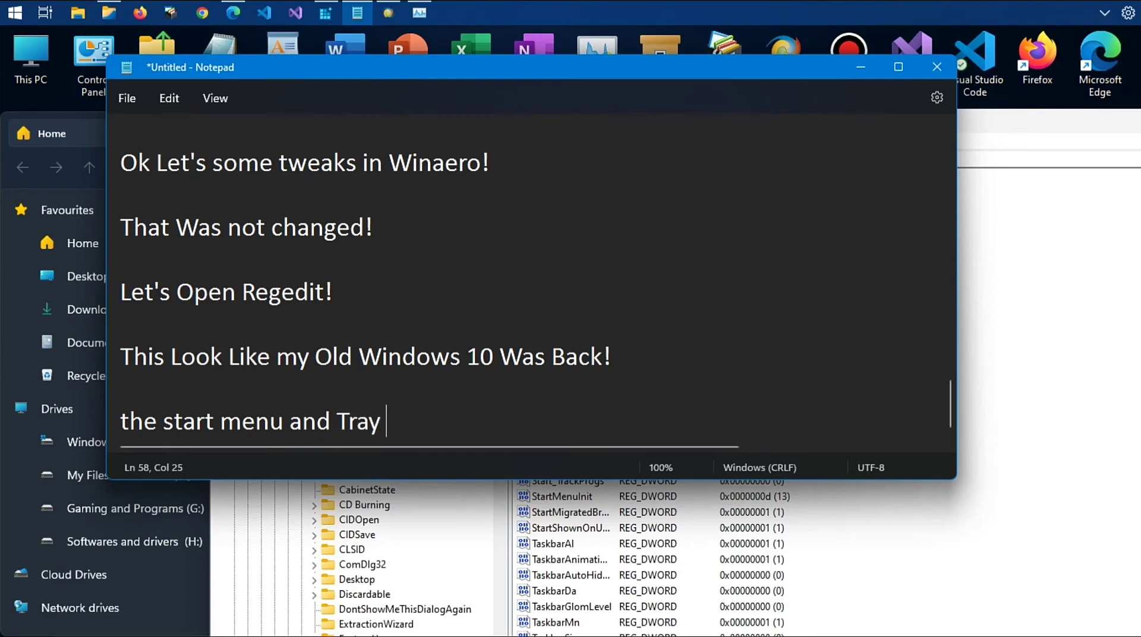
pyautogui.write(' icons ')
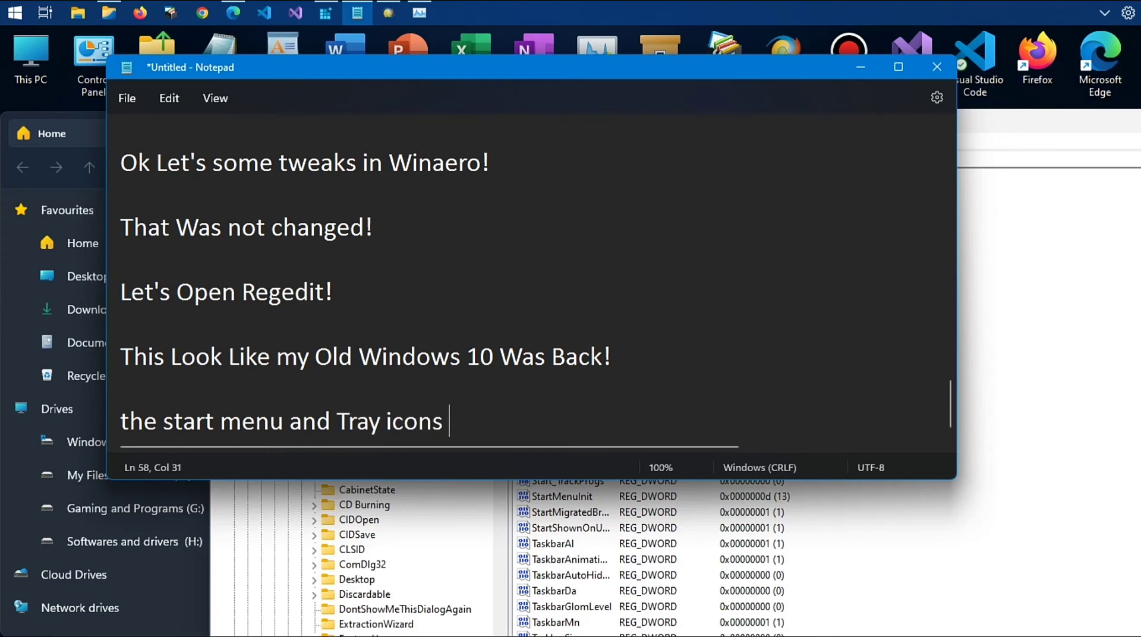
pyautogui.write('are not')
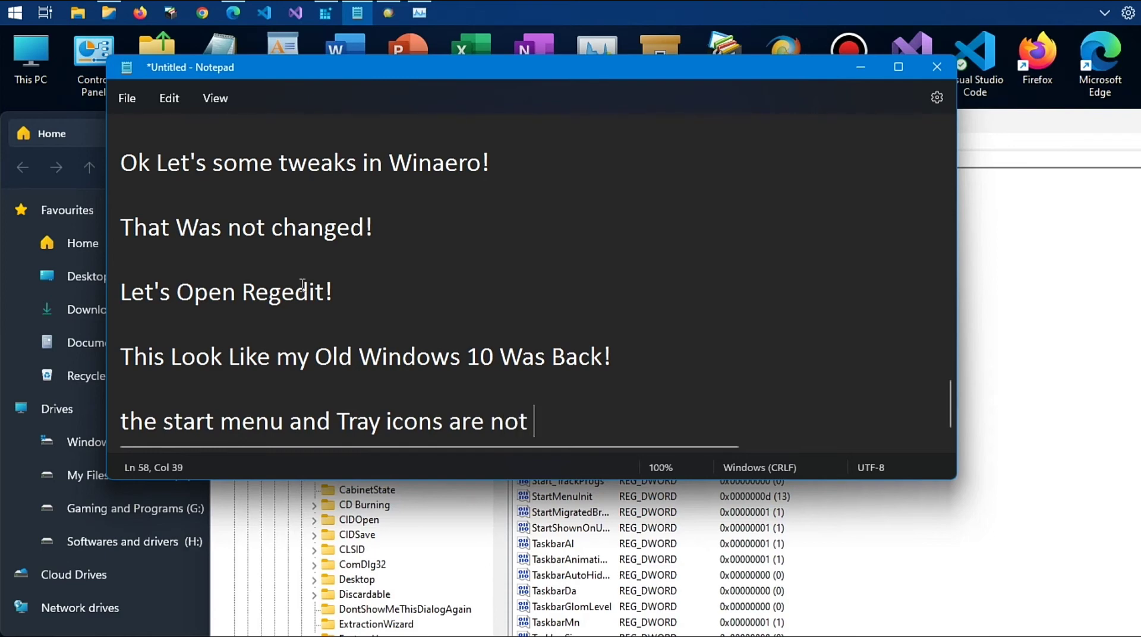
pyautogui.write(' there')
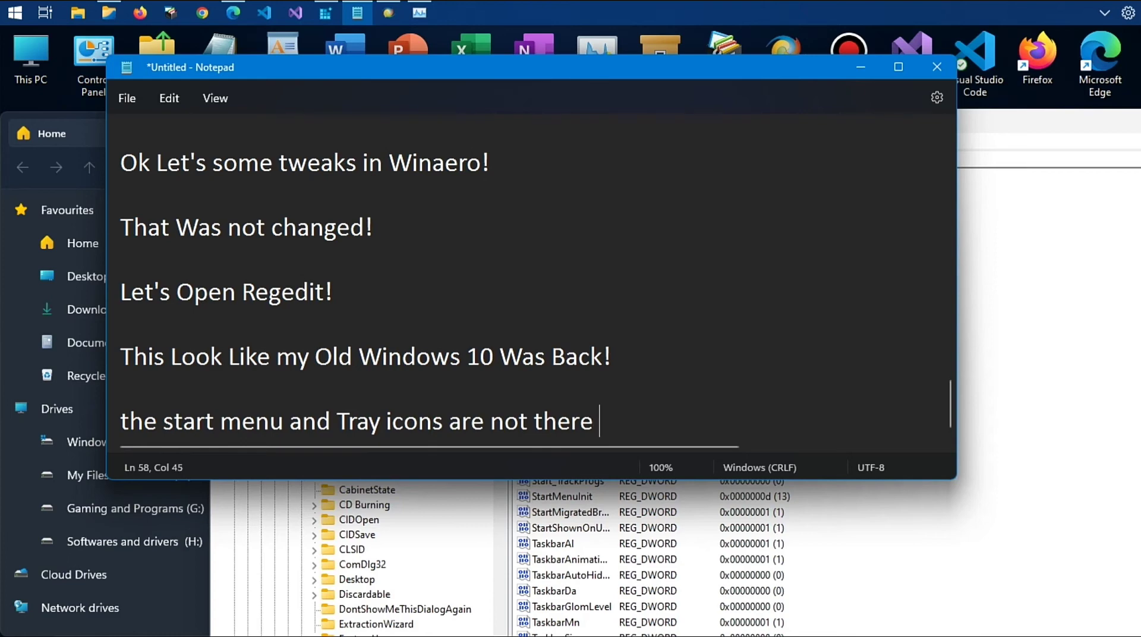
pyautogui.write(' the')
pyautogui.press('BackSpace')
pyautogui.press('BackSpace')
pyautogui.press('BackSpace')
pyautogui.press('BackSpace')
# - Add the line "but there is a Fix!" directly beneath the note about the start menu and tray icons
pyautogui.press('Return')
pyautogui.write('but t')
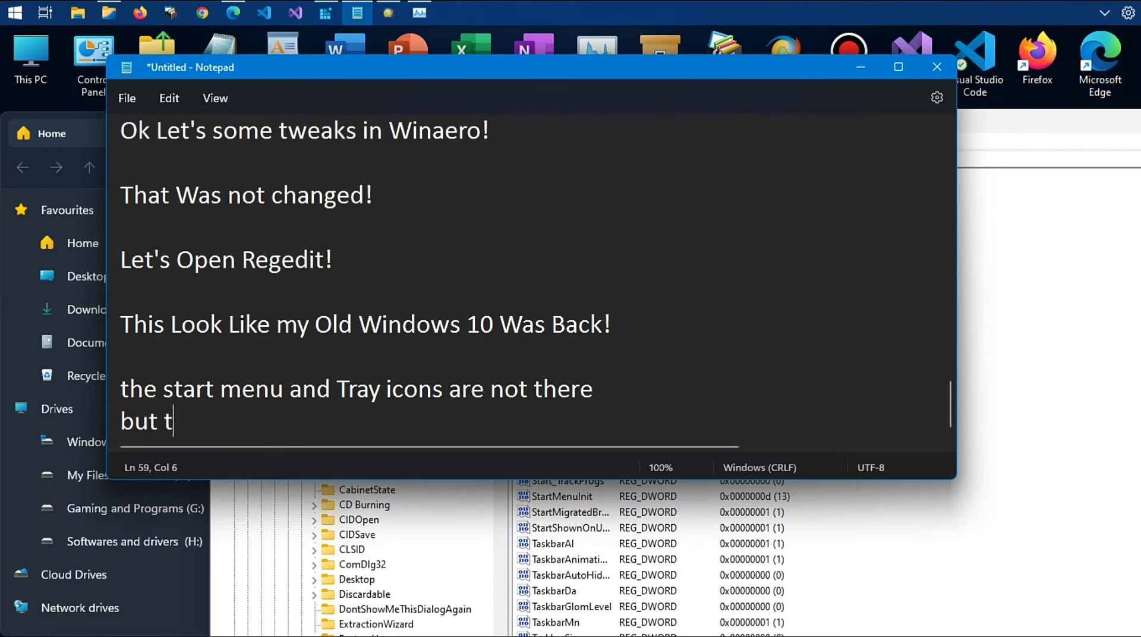
pyautogui.write('here is a')
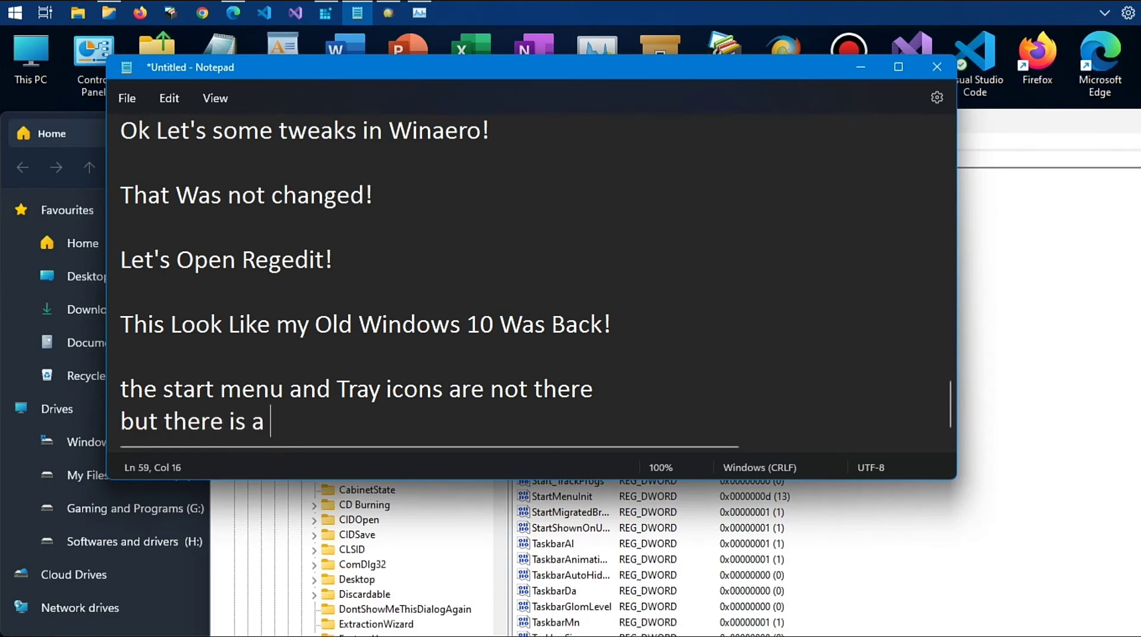
pyautogui.write(' Fix!')
# - Minimize Notepad, Registry Editor, Winaero Tweaker, the file manager and the remaining window to clear the desktop
pyautogui.click(853, 63)
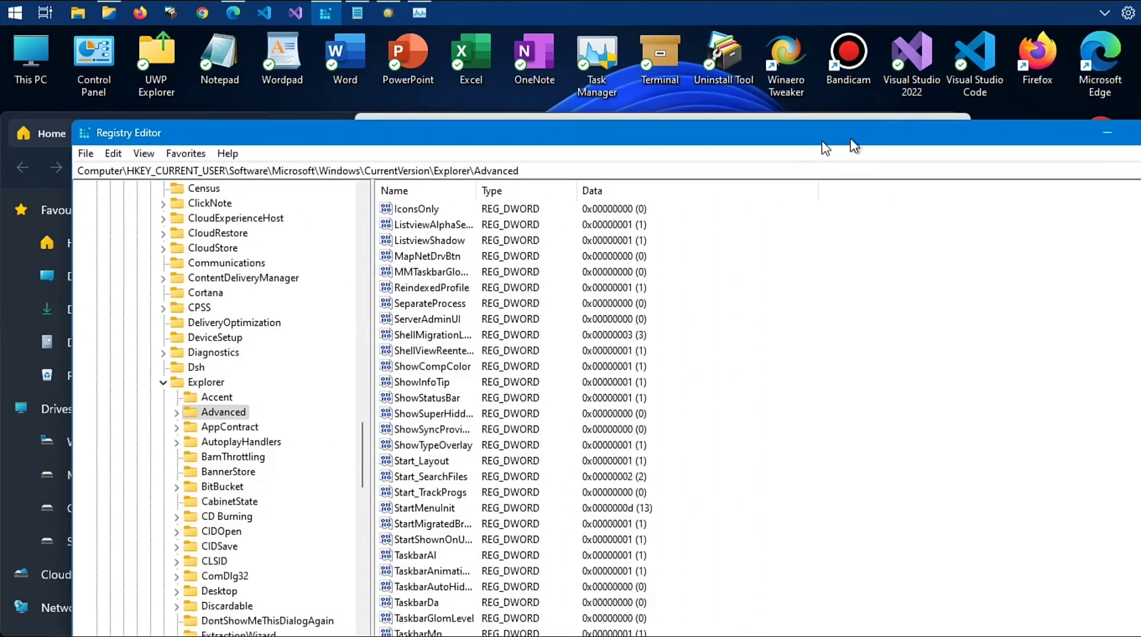
pyautogui.click(1107, 132)
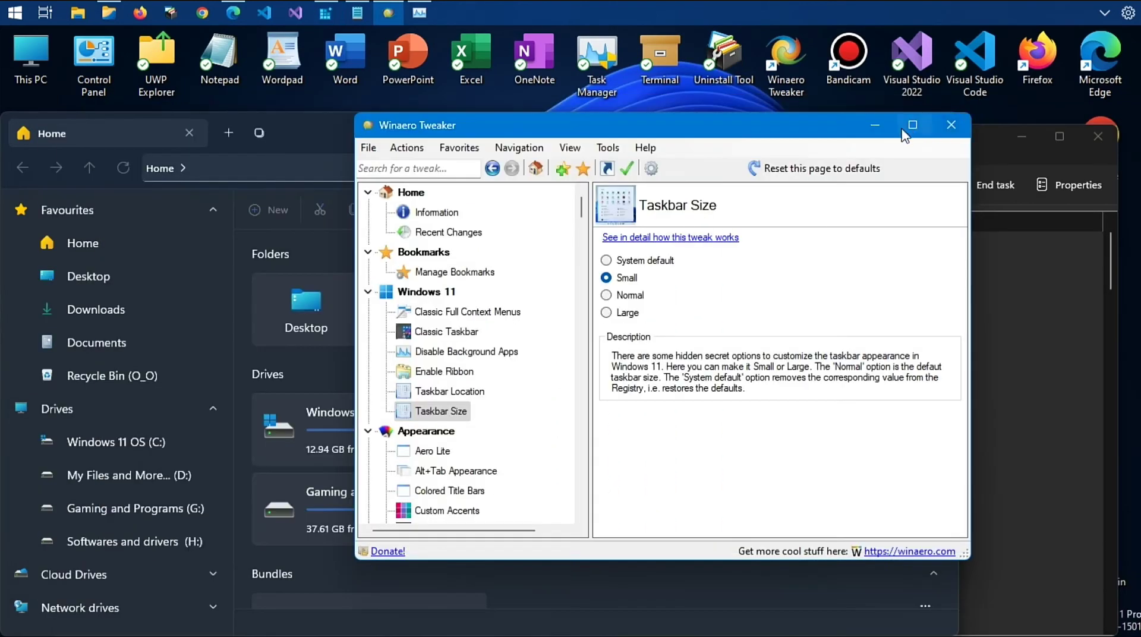
pyautogui.click(877, 124)
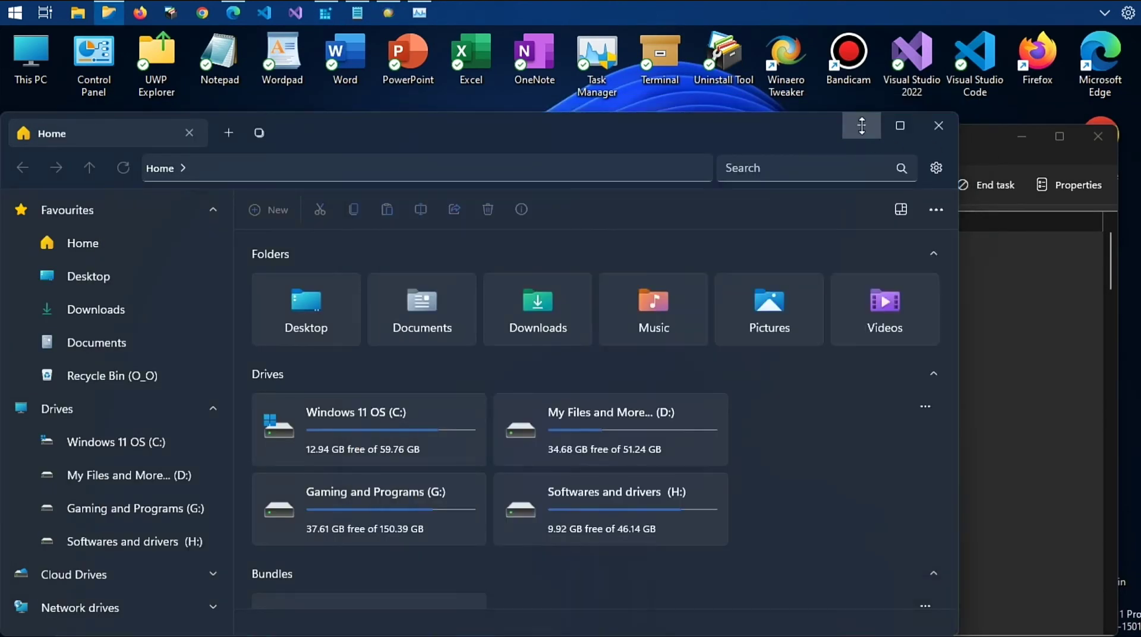
pyautogui.click(862, 126)
pyautogui.click(1006, 145)
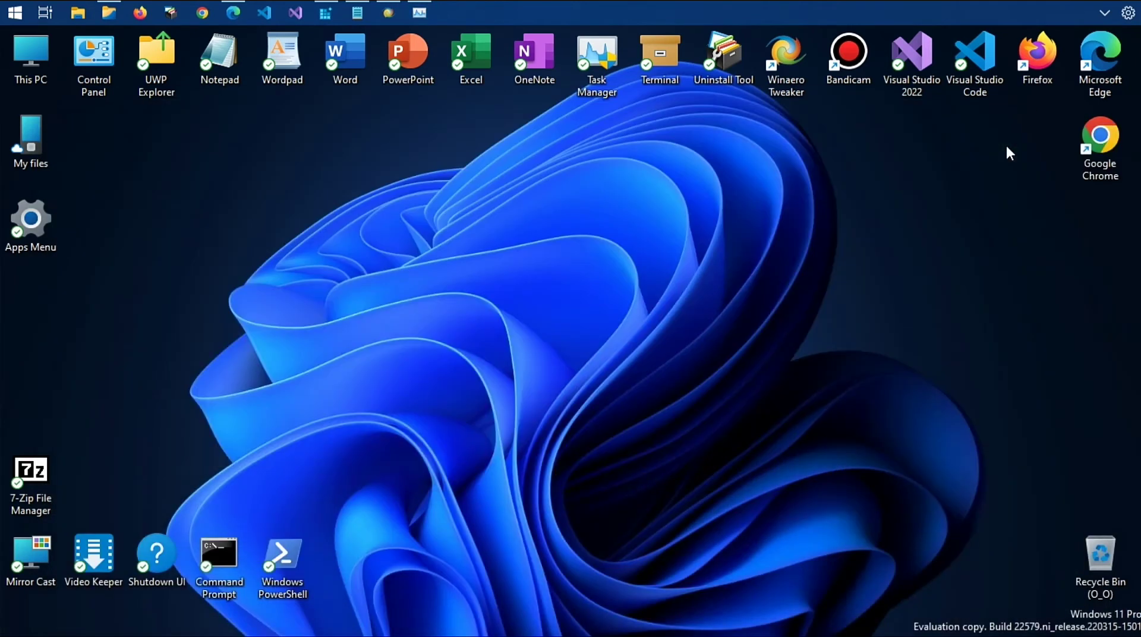
pyautogui.moveTo(681, 228); pyautogui.dragTo(523, 381)
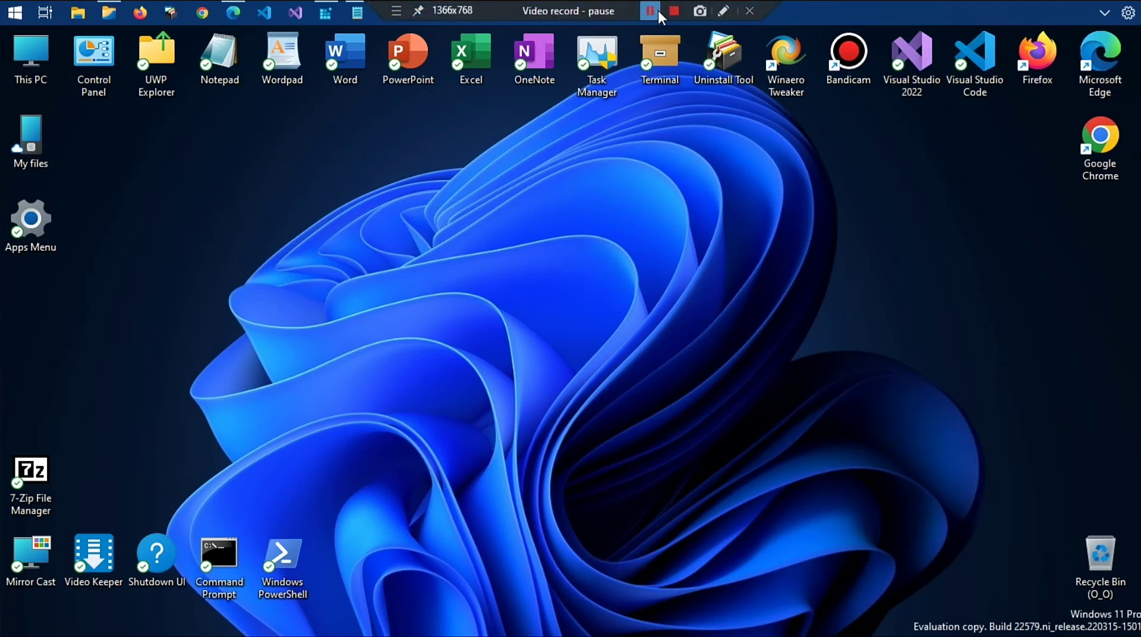
pyautogui.click(658, 11)
pyautogui.click(956, 509)
pyautogui.moveTo(800, 260); pyautogui.dragTo(689, 226)
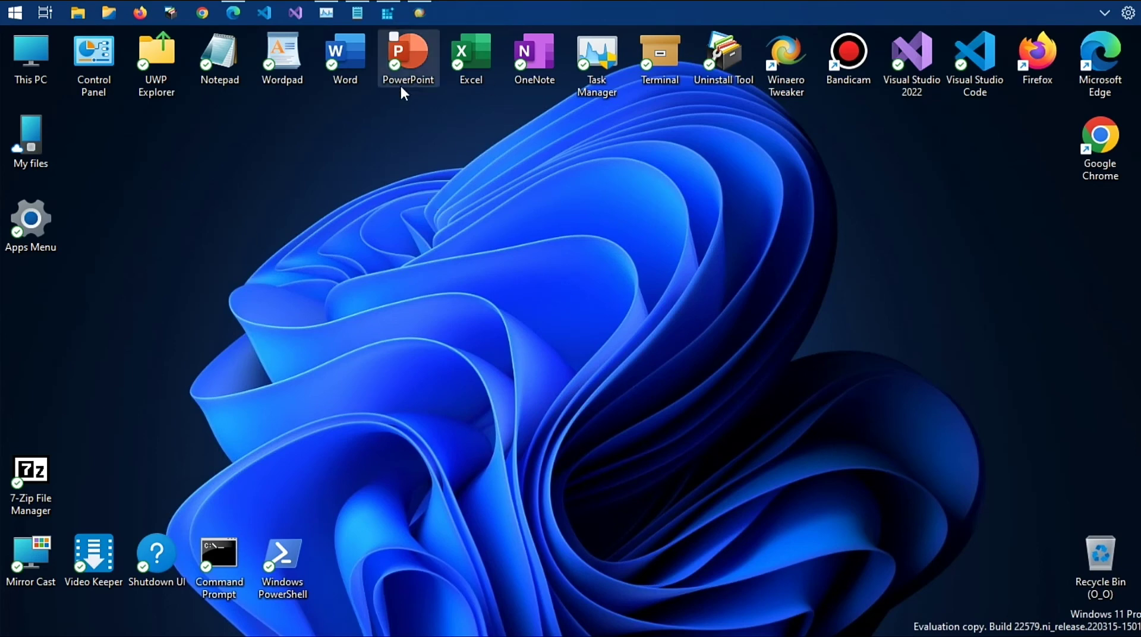
# - Look through the files on the Softwares and drivers (H:) drive in the file manager, then minimize its window
pyautogui.click(109, 13)
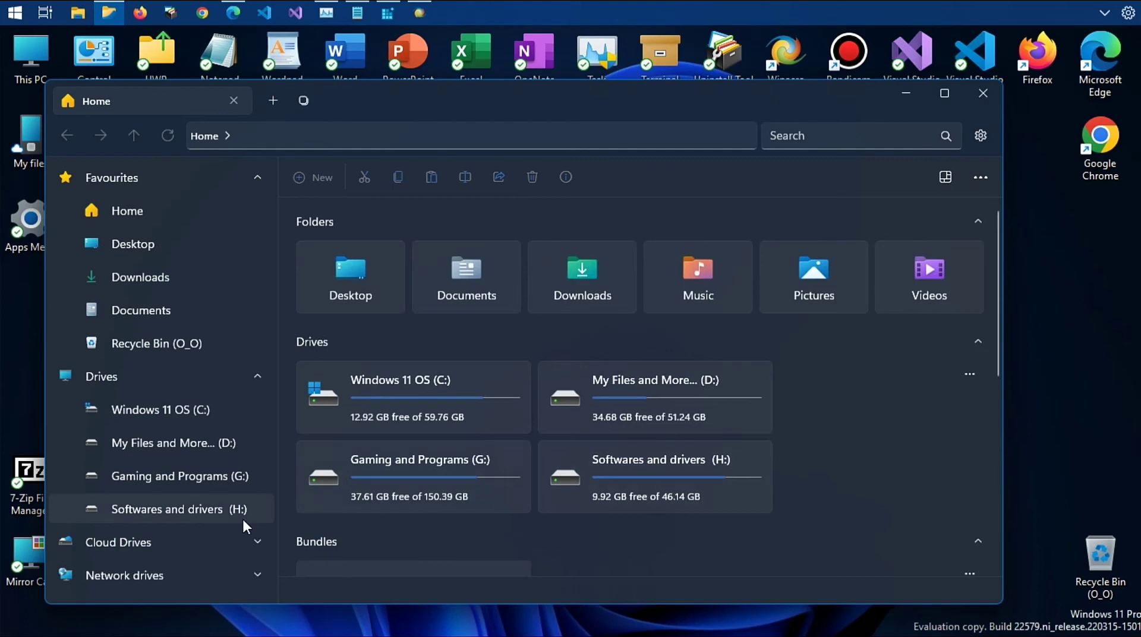
pyautogui.click(243, 521)
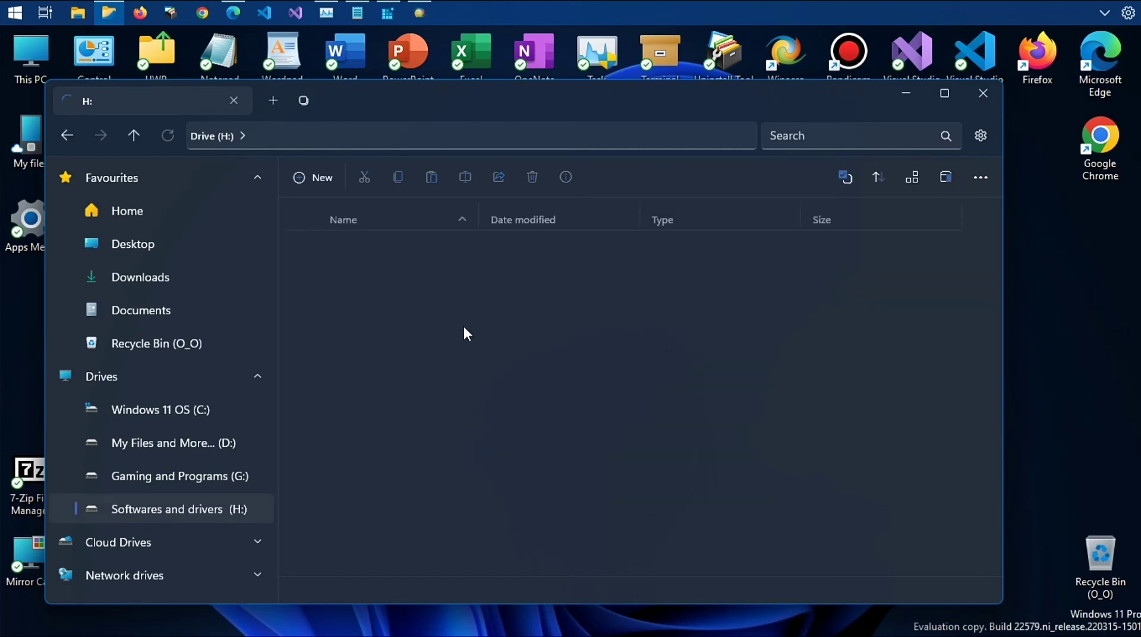
pyautogui.scroll(-3, 464, 327)
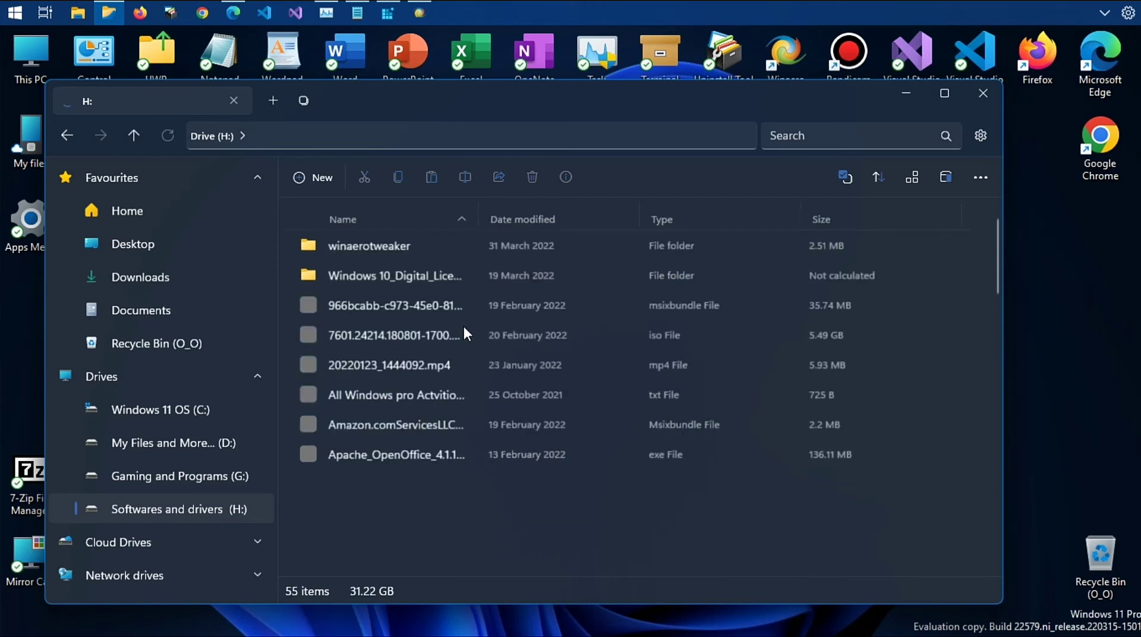
pyautogui.scroll(-3, 464, 327)
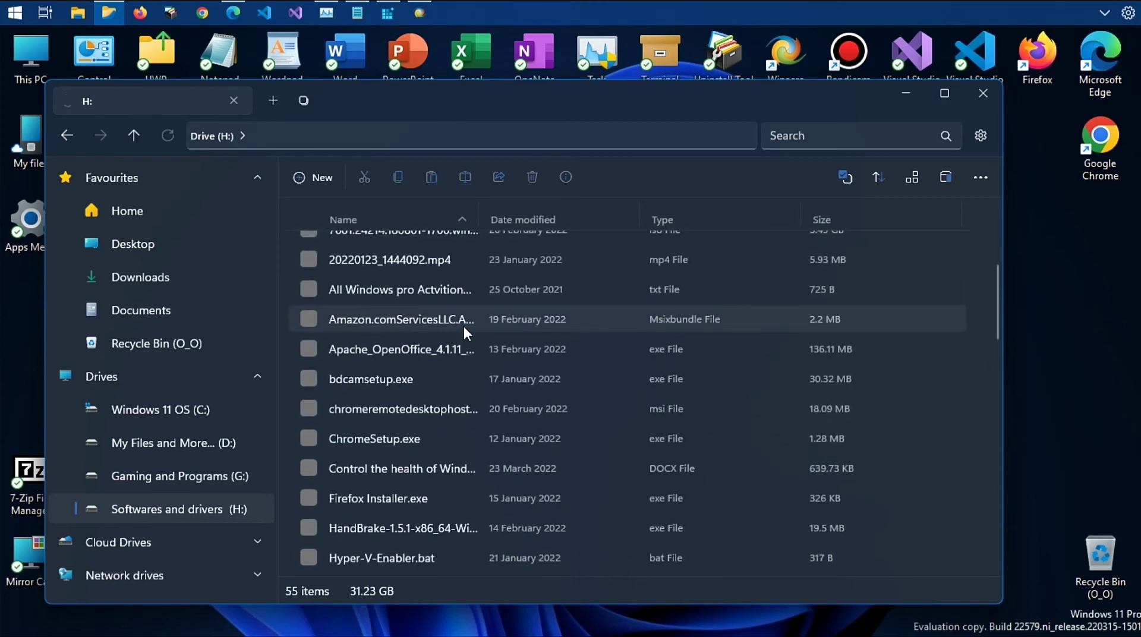
pyautogui.scroll(-6, 463, 327)
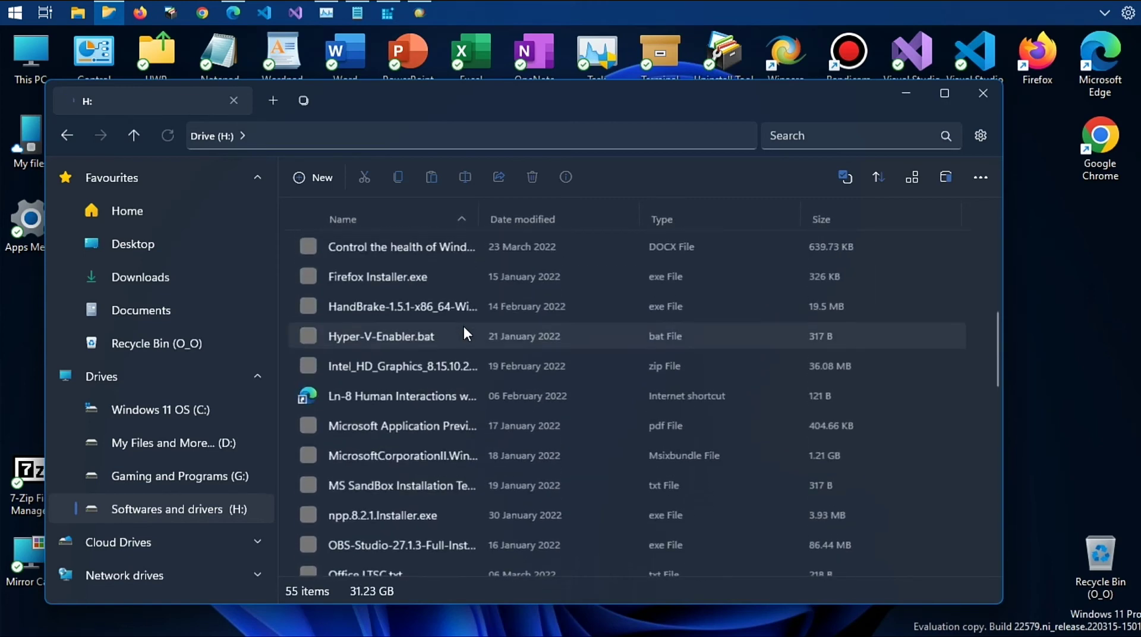
pyautogui.scroll(-4, 464, 326)
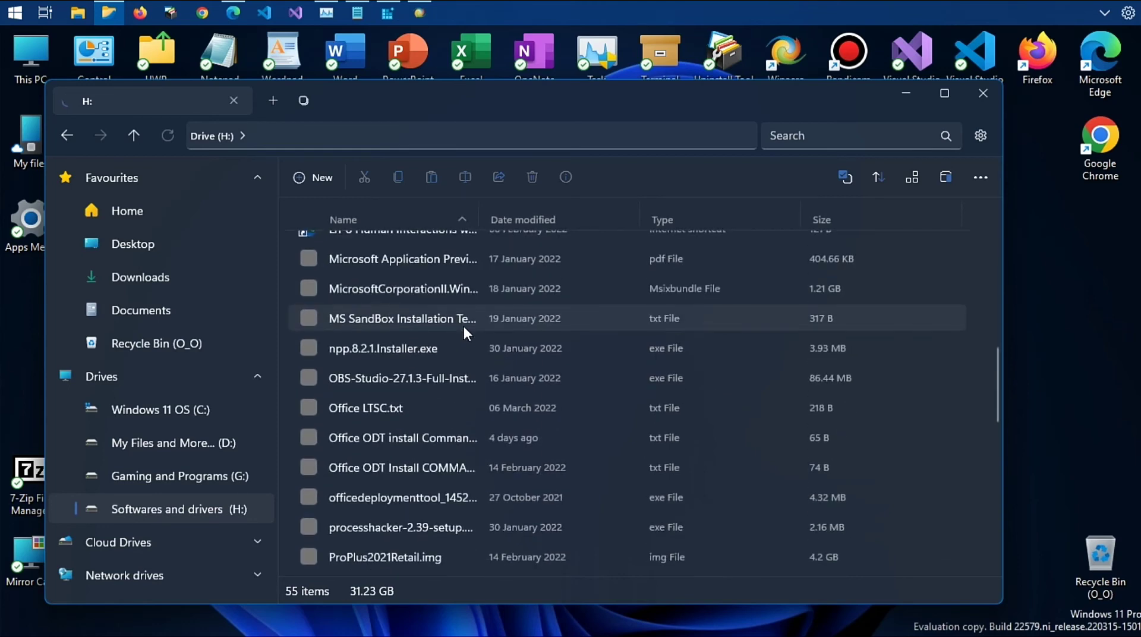
pyautogui.scroll(-4, 928, 375)
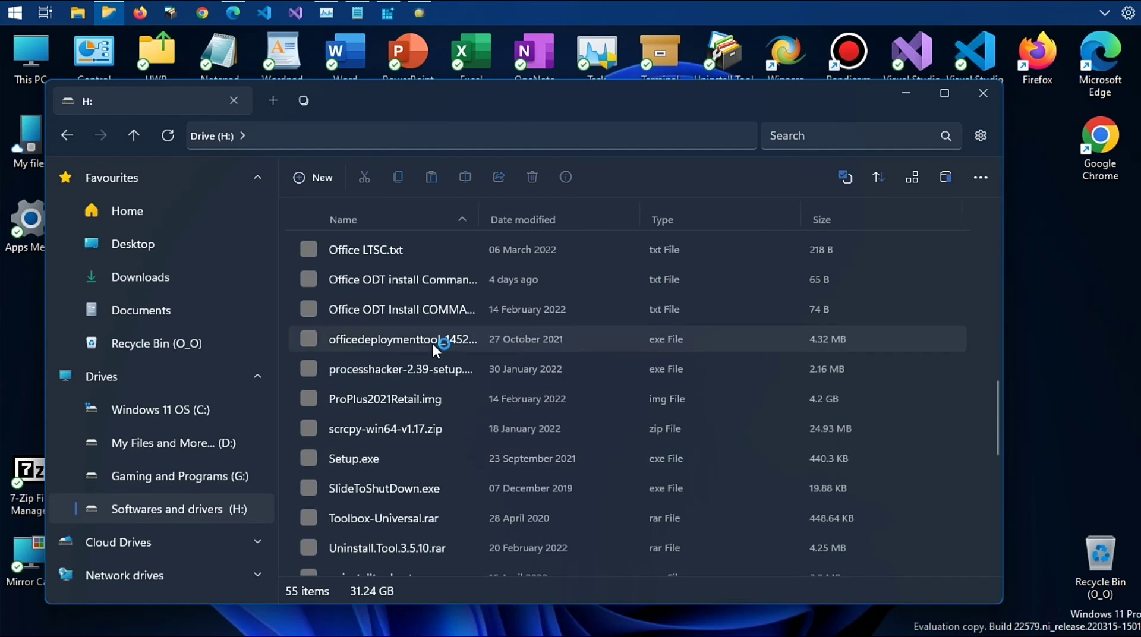
pyautogui.scroll(-2, 433, 345)
pyautogui.scroll(-3, 432, 346)
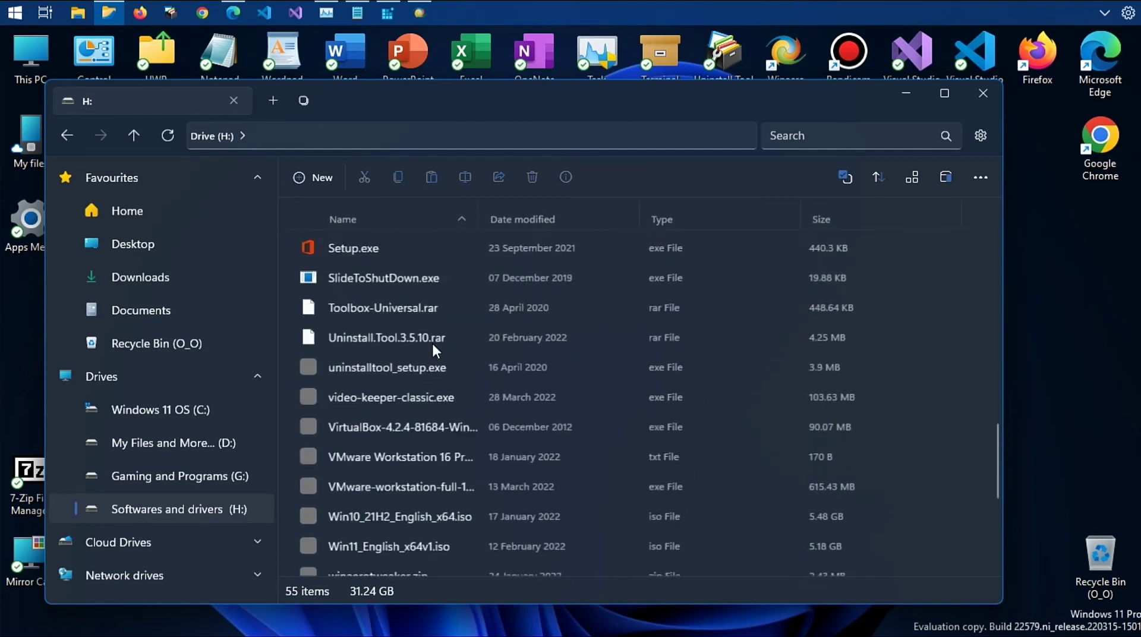
pyautogui.scroll(-4, 432, 346)
pyautogui.scroll(-2, 433, 348)
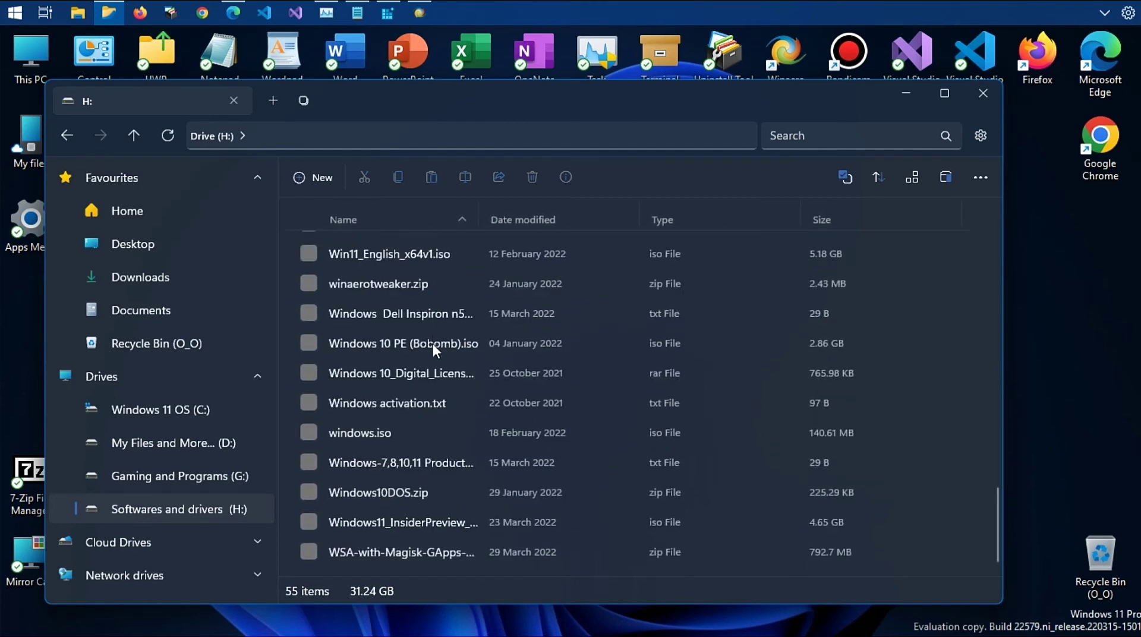
pyautogui.scroll(5, 433, 347)
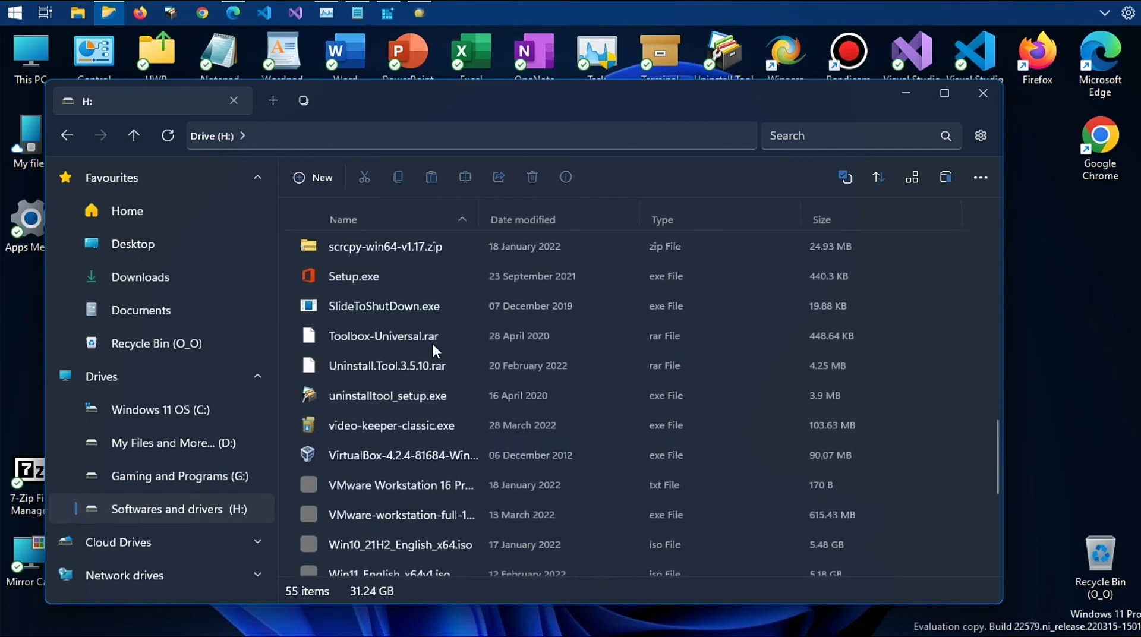
pyautogui.scroll(1, 433, 346)
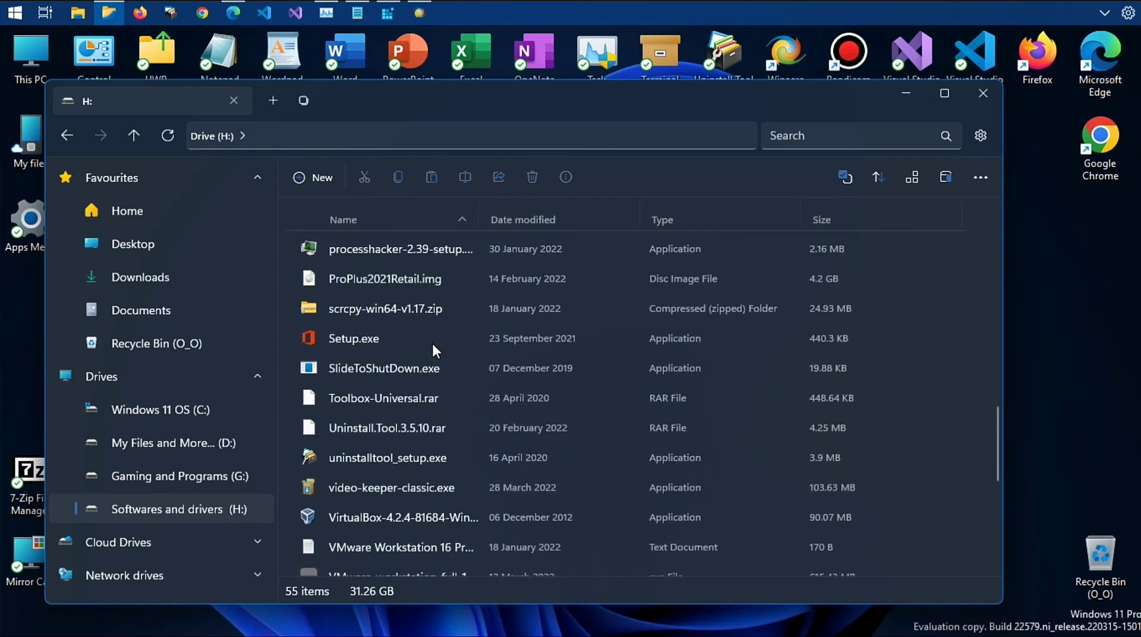
pyautogui.scroll(2, 432, 346)
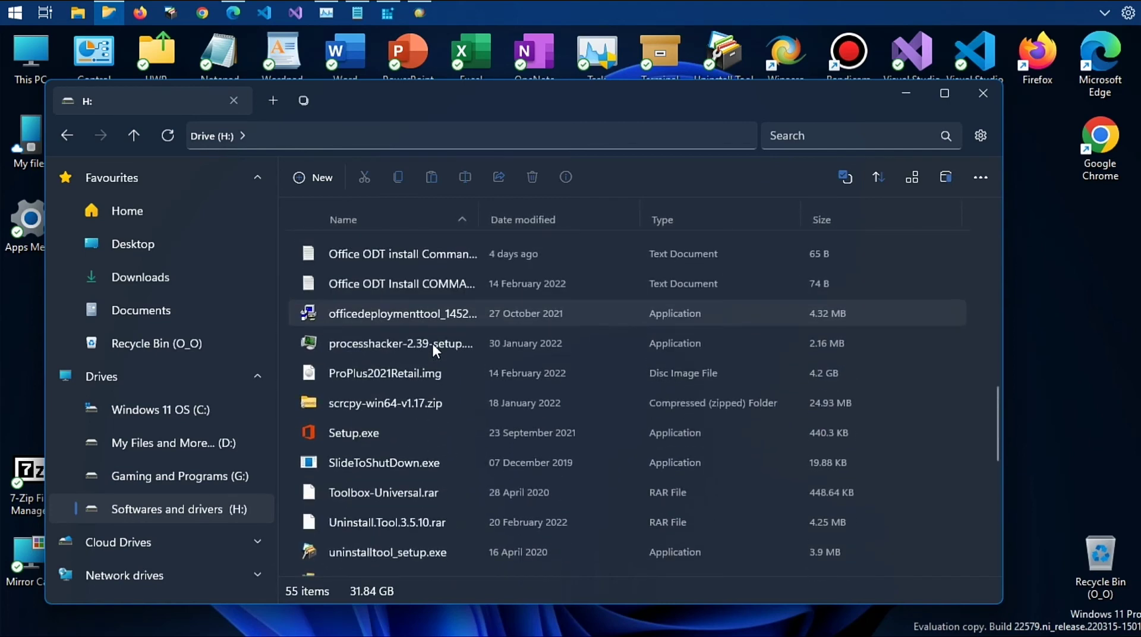
pyautogui.scroll(1, 432, 341)
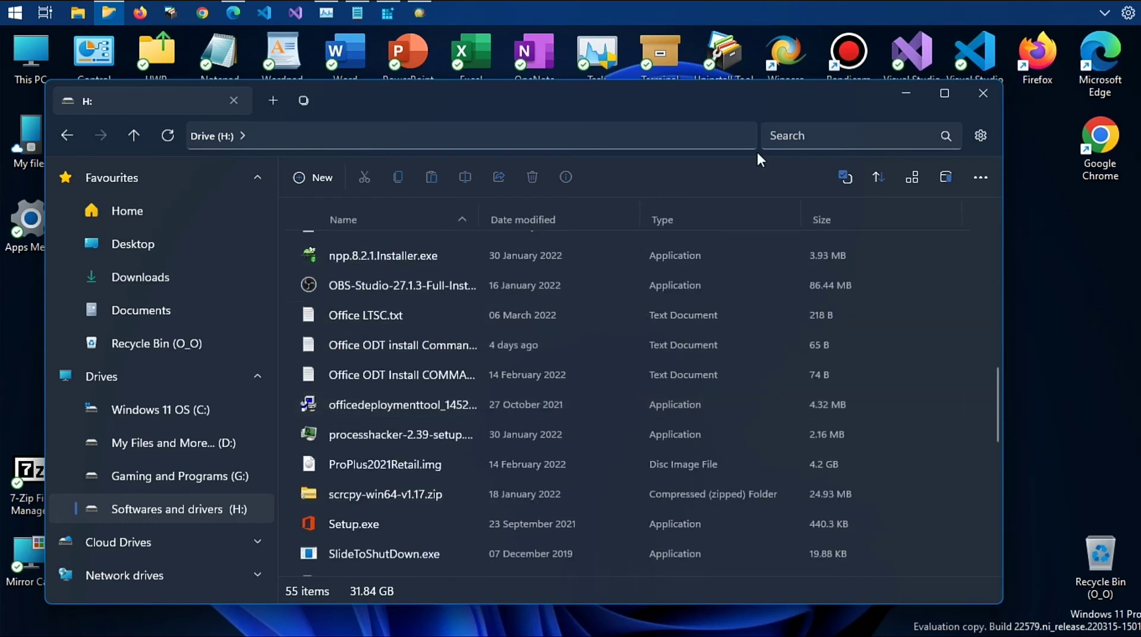
pyautogui.click(899, 103)
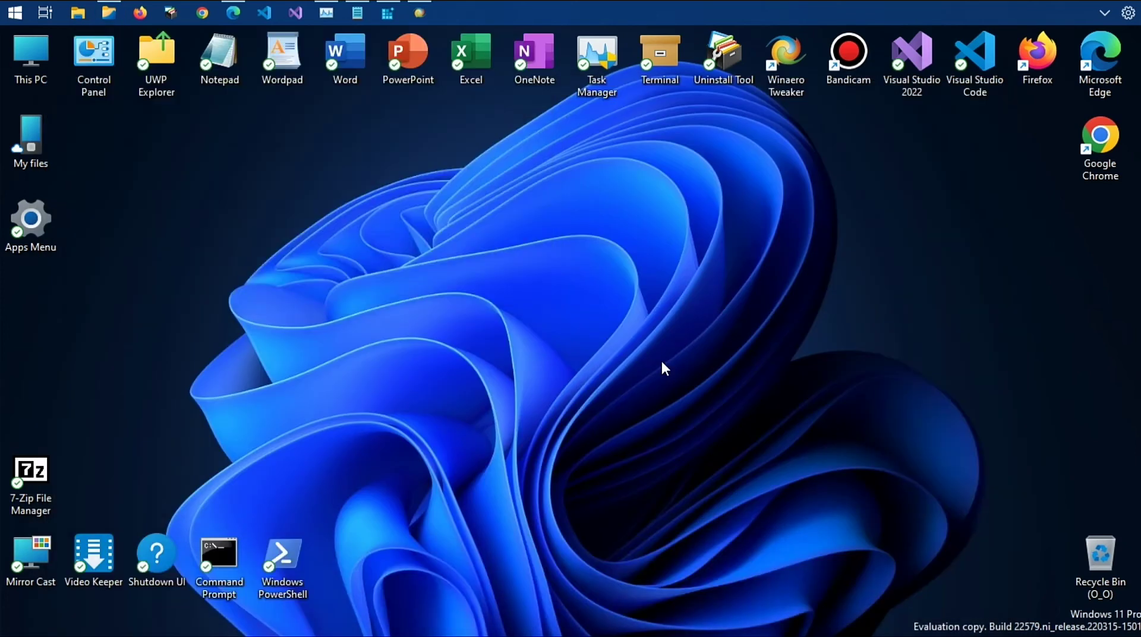
# - Move StartAllBack_3.3.3_setup.exe to the middle of the desktop and launch the installer
pyautogui.moveTo(664, 1)
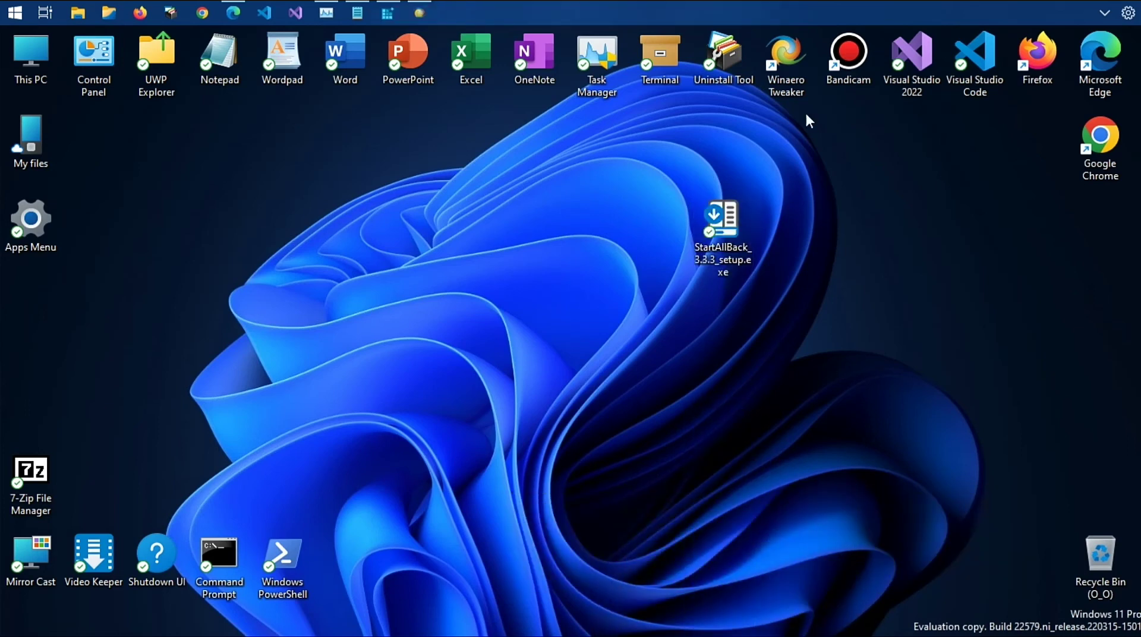
pyautogui.moveTo(808, 148); pyautogui.dragTo(627, 451)
pyautogui.moveTo(720, 250); pyautogui.dragTo(595, 333)
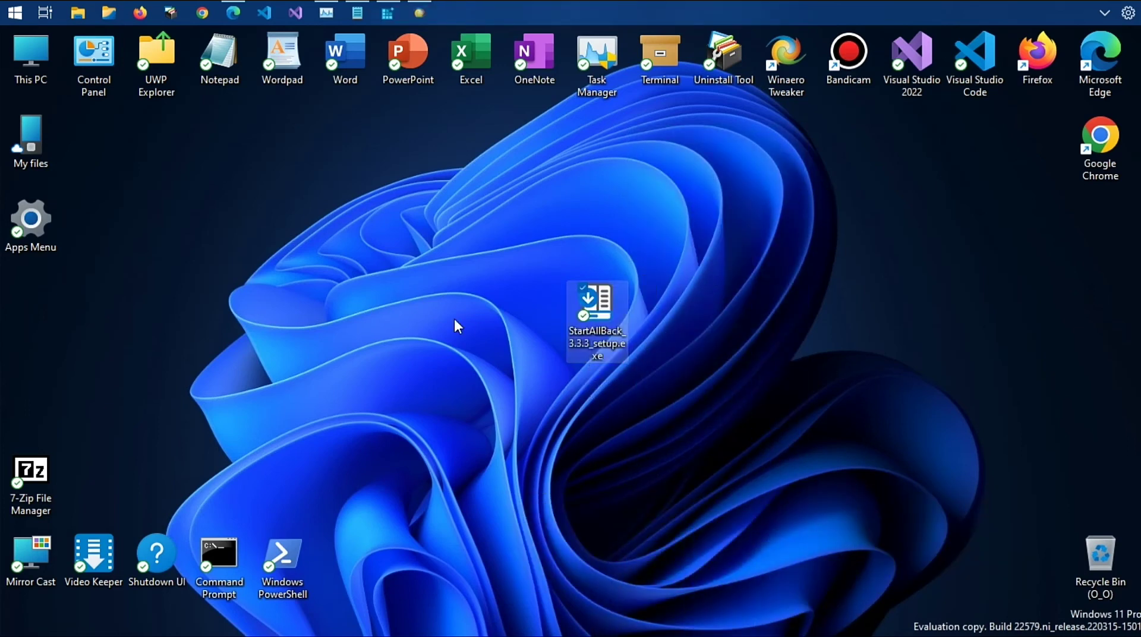
pyautogui.doubleClick(586, 310)
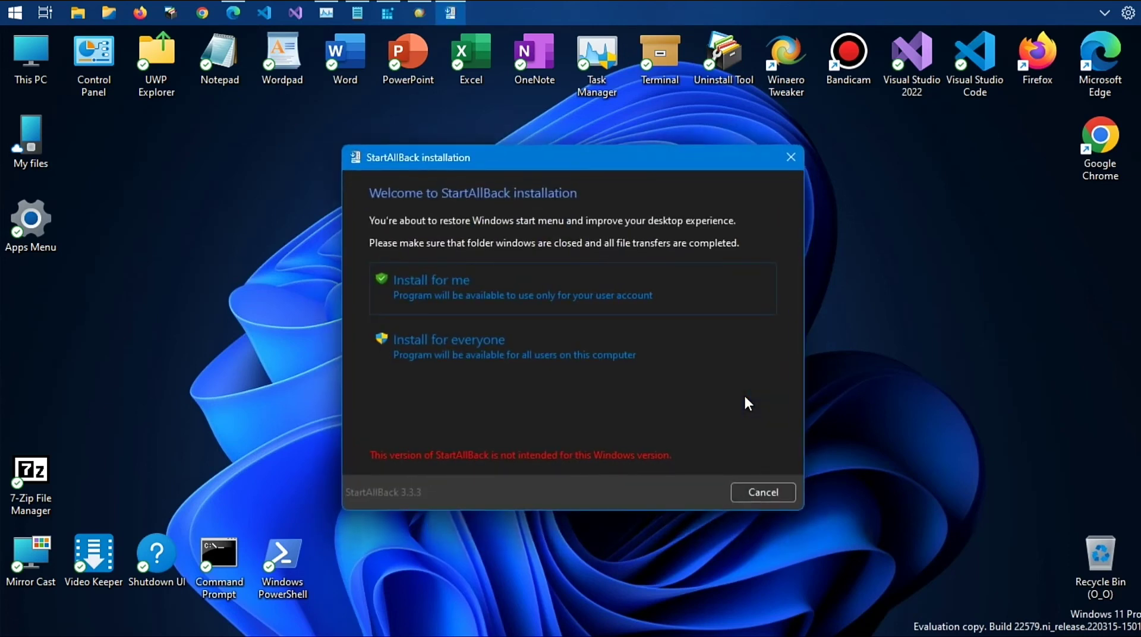
# - Install StartAllBack for the current user only, and check the hidden tray icons on the restored taskbar
pyautogui.click(696, 274)
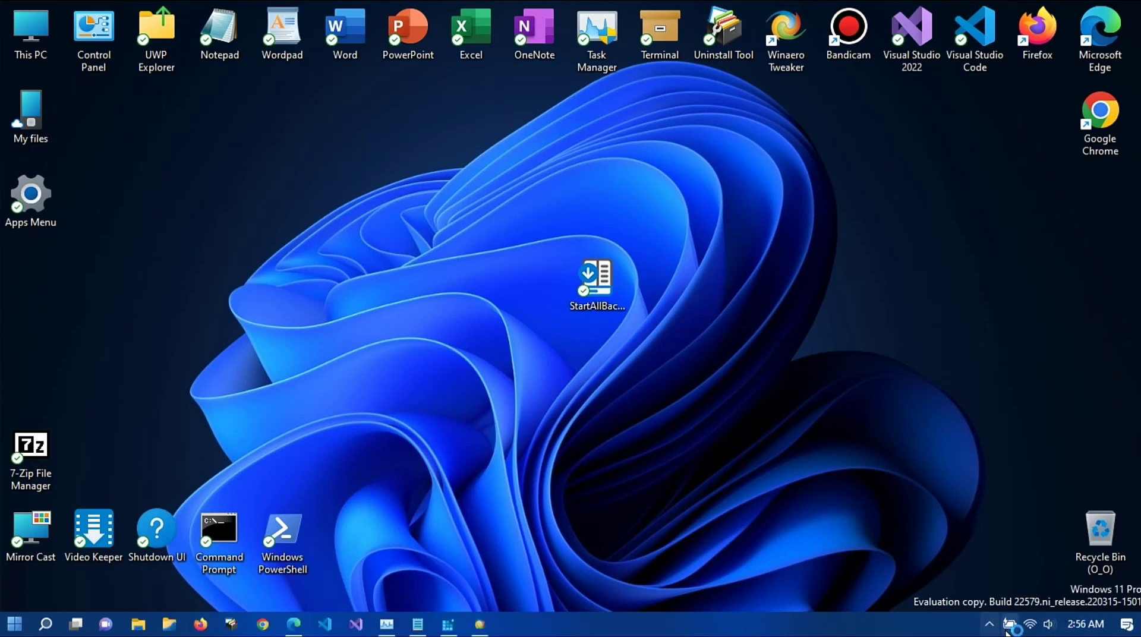
pyautogui.click(990, 625)
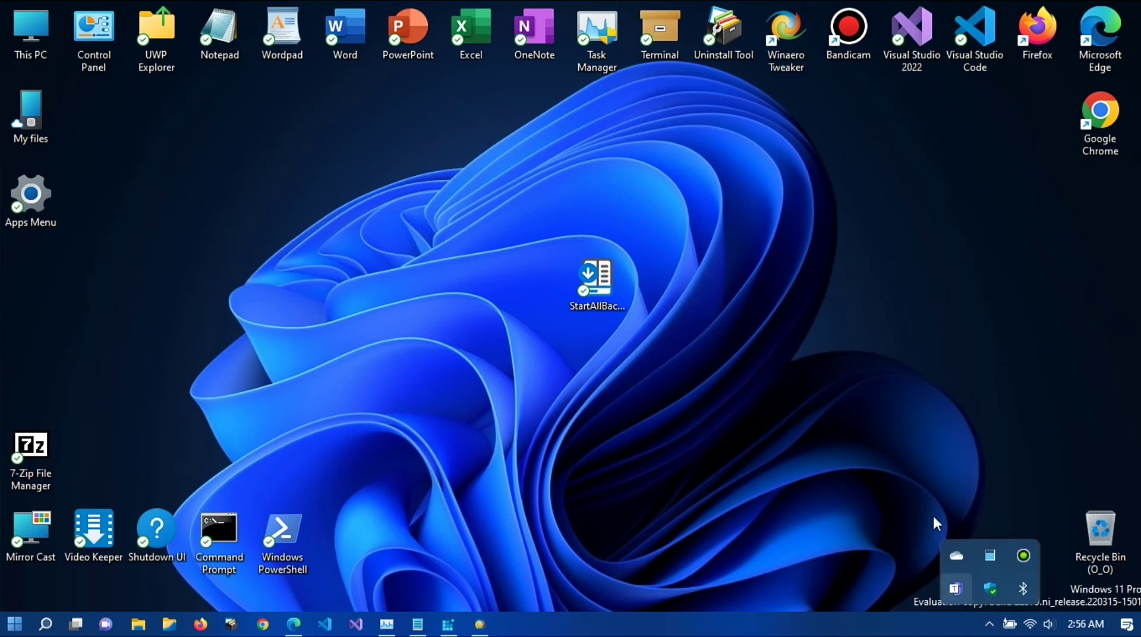
pyautogui.click(998, 431)
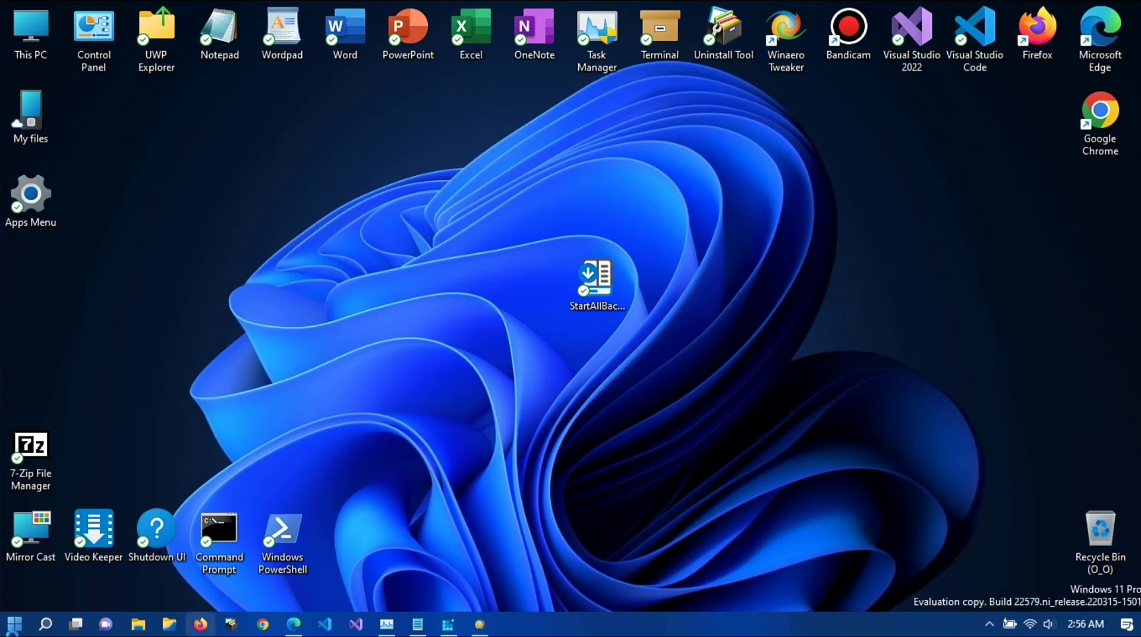
# - Open the Start menu to check it, and move the StartAllBack configuration window clear of the menu area
pyautogui.click(15, 624)
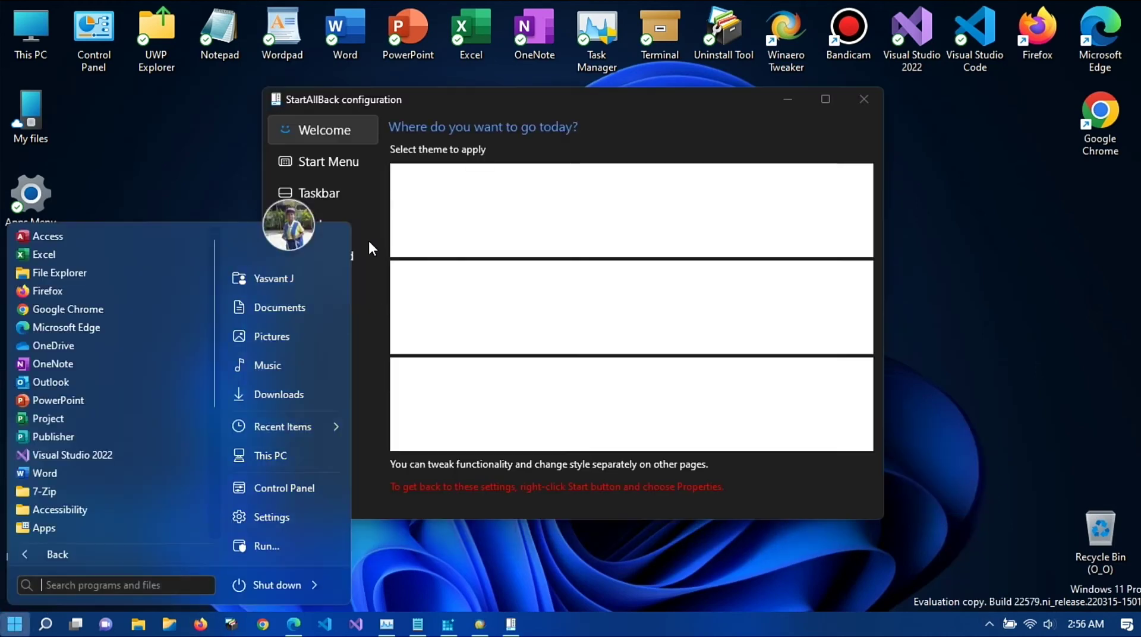
pyautogui.click(672, 90)
pyautogui.moveTo(695, 95); pyautogui.dragTo(805, 125)
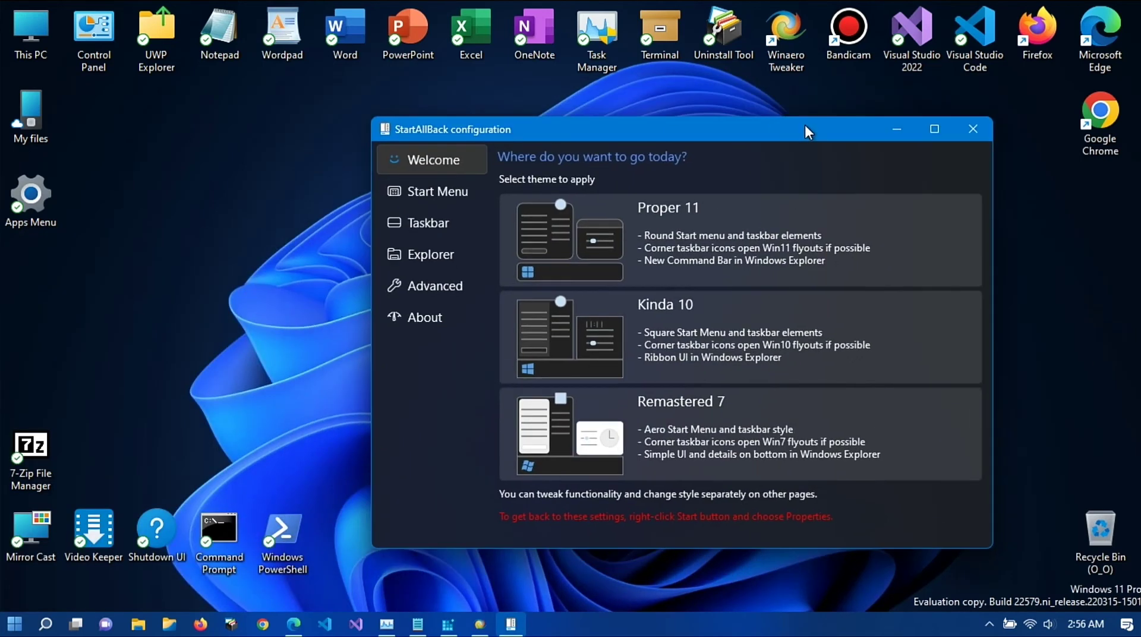
# - Review the StartAllBack Start menu settings and turn off the display of the user account picture
pyautogui.click(413, 199)
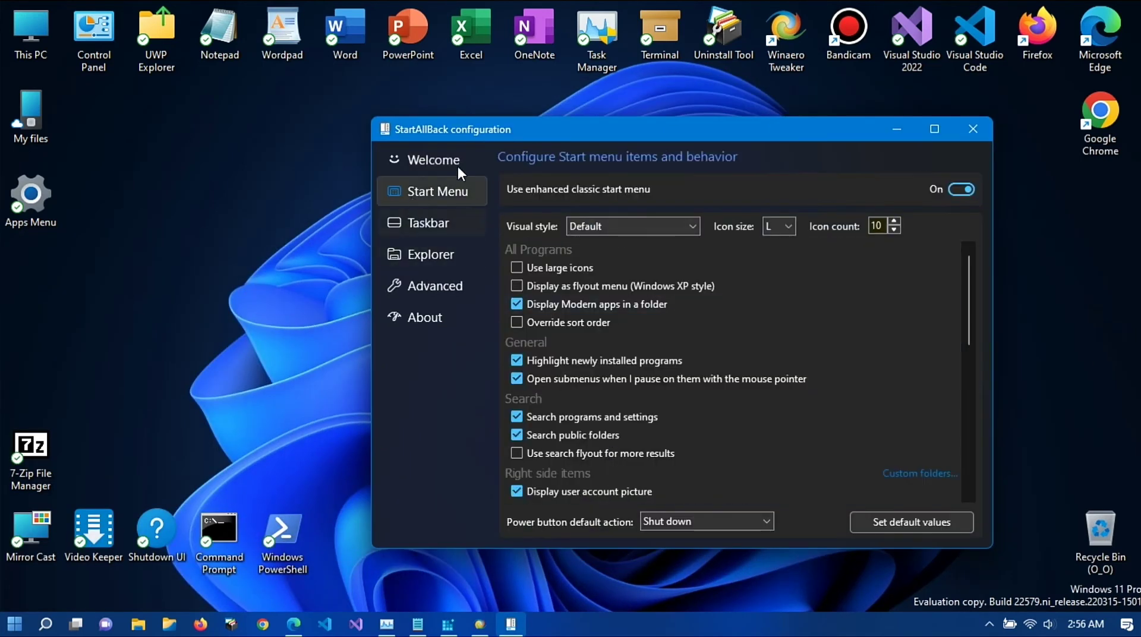
pyautogui.click(452, 159)
pyautogui.click(423, 192)
pyautogui.scroll(-3, 641, 401)
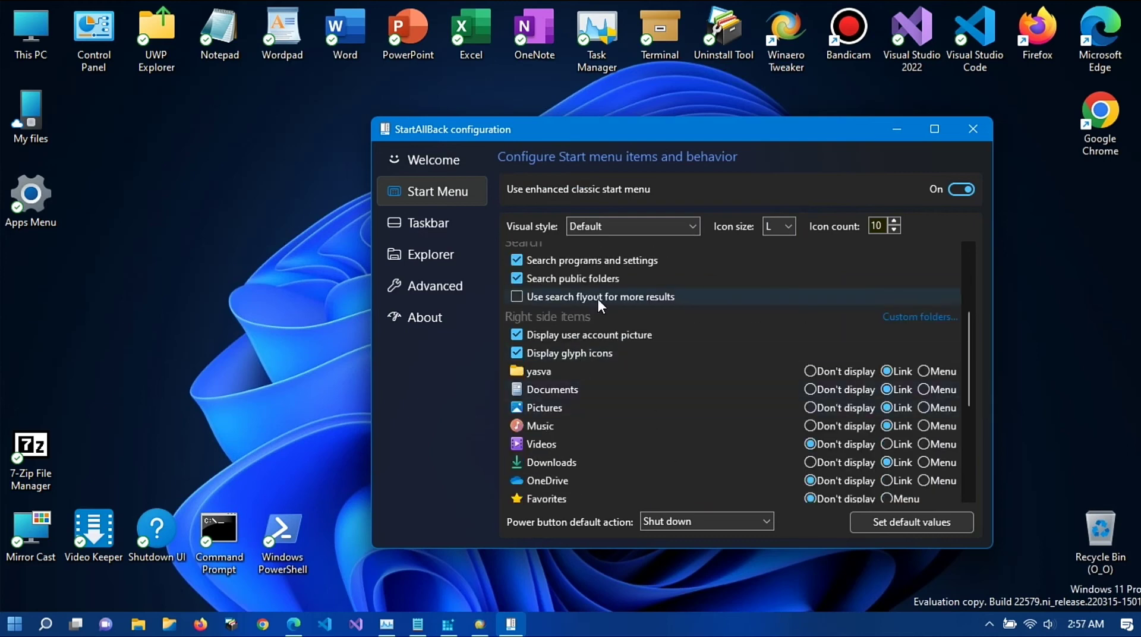
pyautogui.scroll(3, 612, 268)
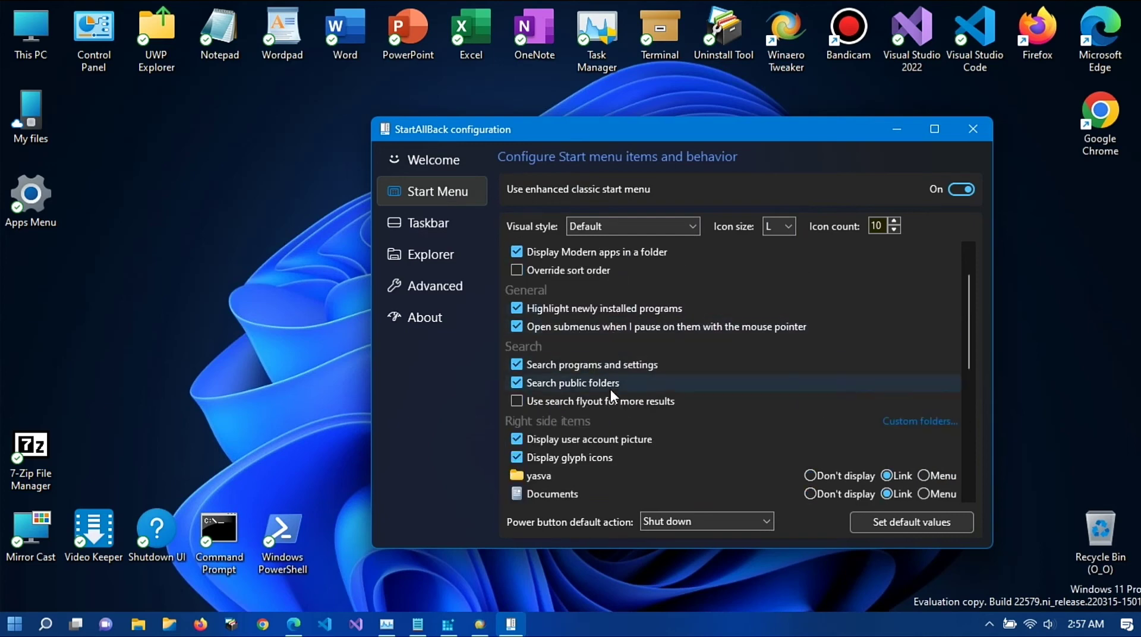
pyautogui.click(558, 439)
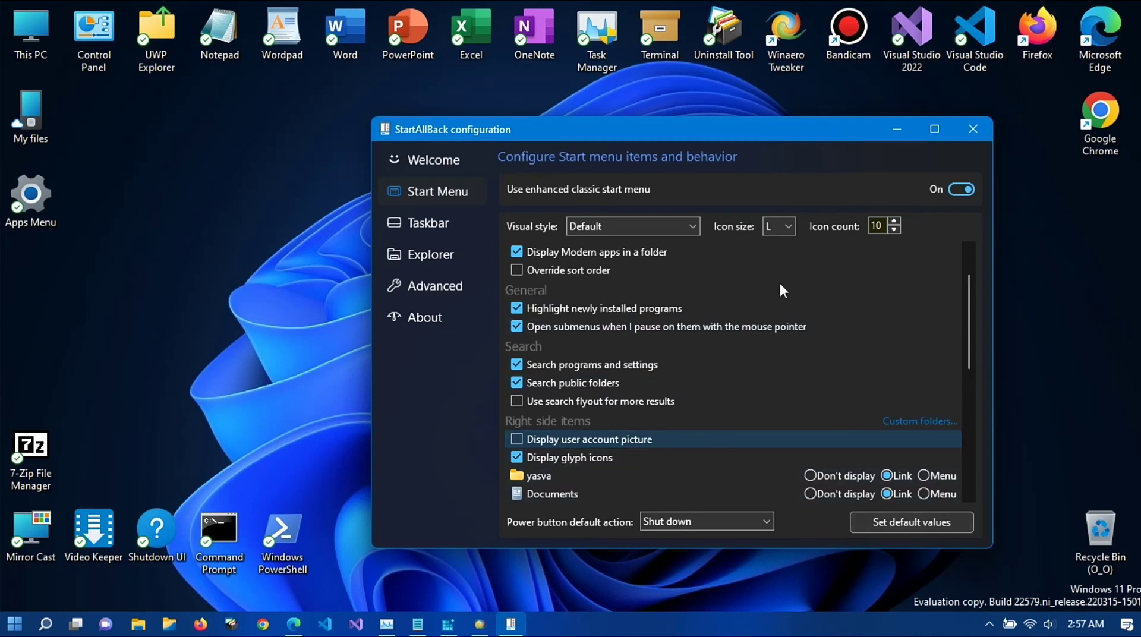
# - Open the Start menu to examine its layout and browse through its All Programs list
pyautogui.click(15, 623)
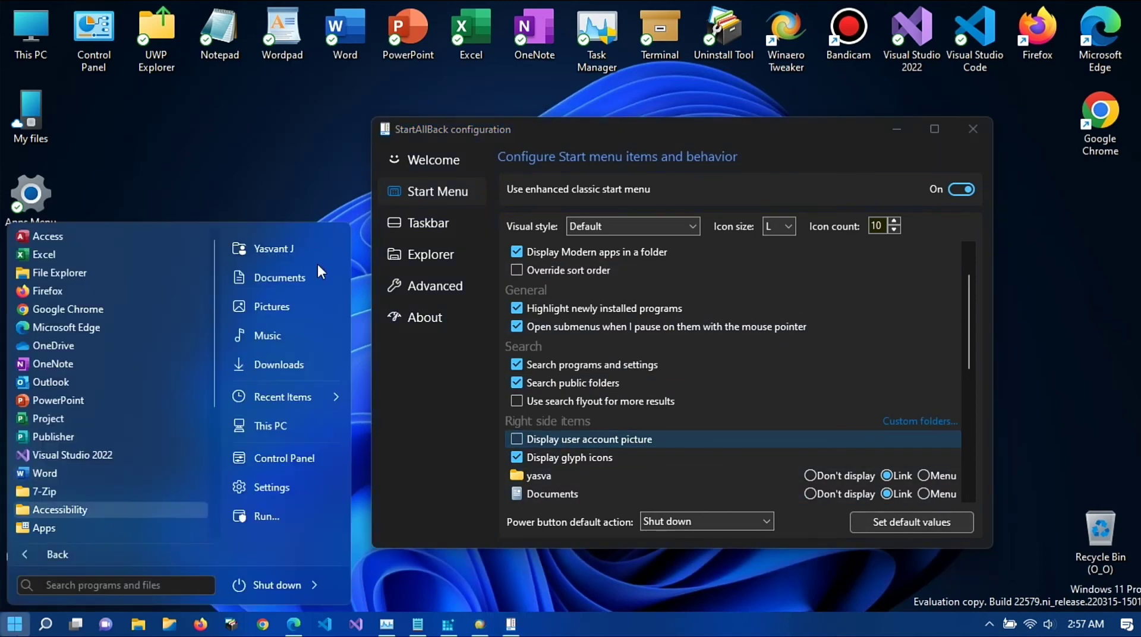
pyautogui.moveTo(214, 362); pyautogui.dragTo(209, 532)
pyautogui.click(173, 554)
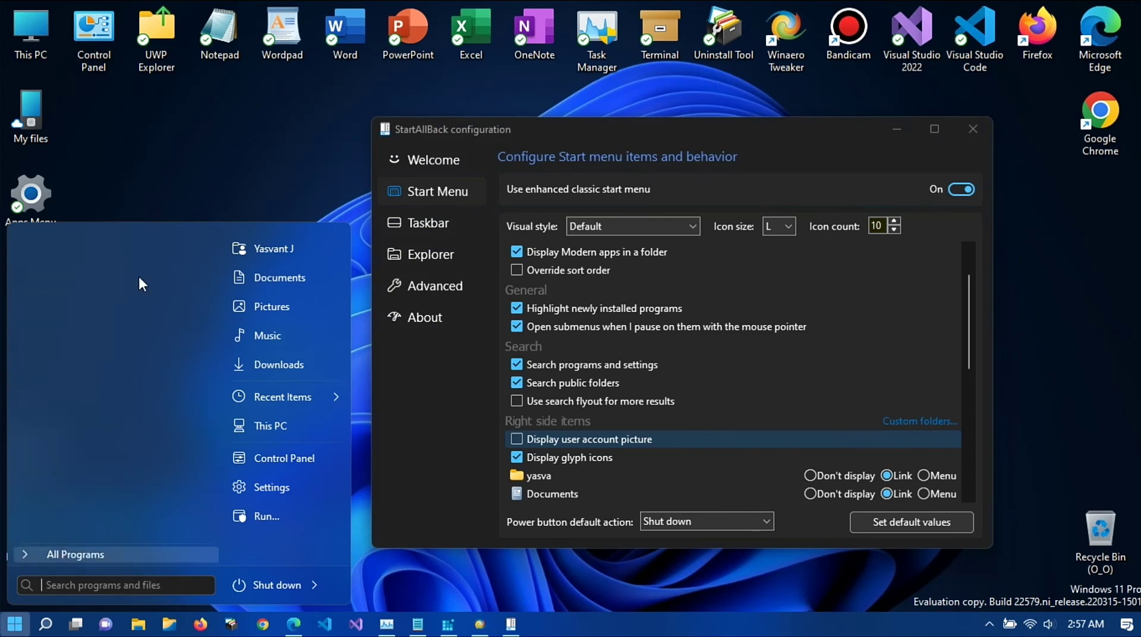
pyautogui.click(116, 555)
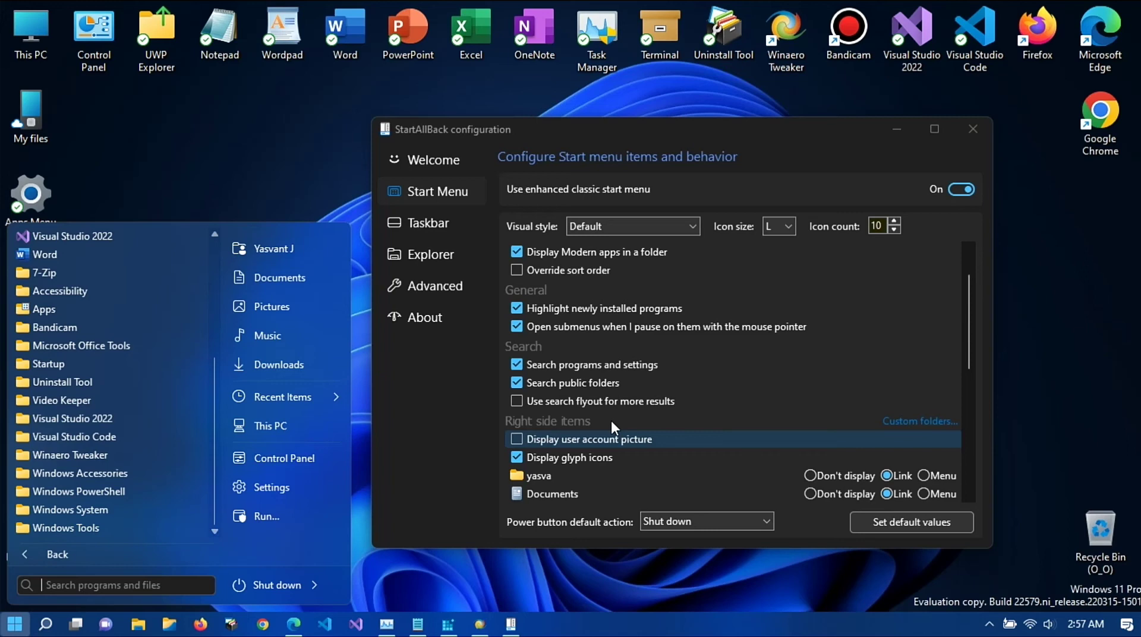
pyautogui.scroll(1, 611, 420)
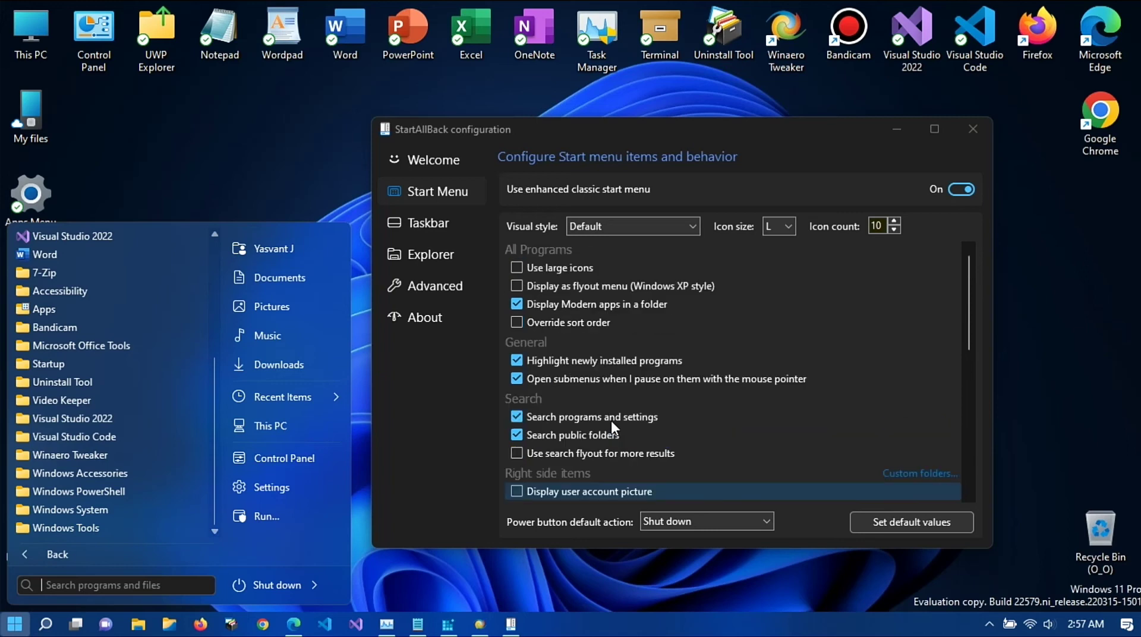
# - Change the taskbar's Start button to the last Windows orb in the style row and open the Start menu
pyautogui.click(392, 224)
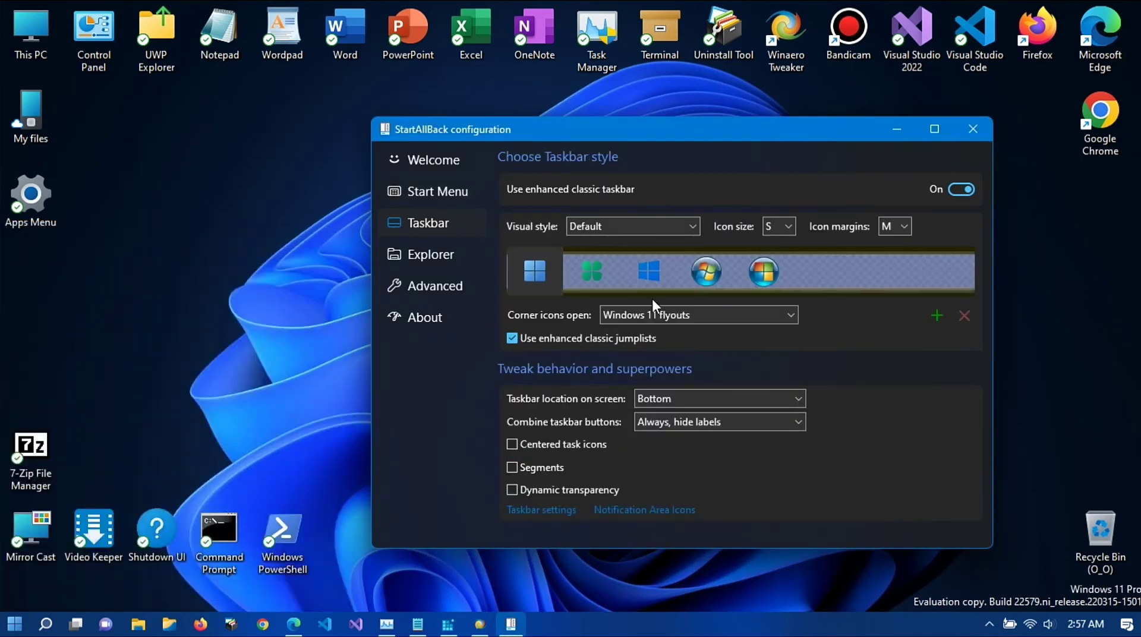
pyautogui.click(767, 279)
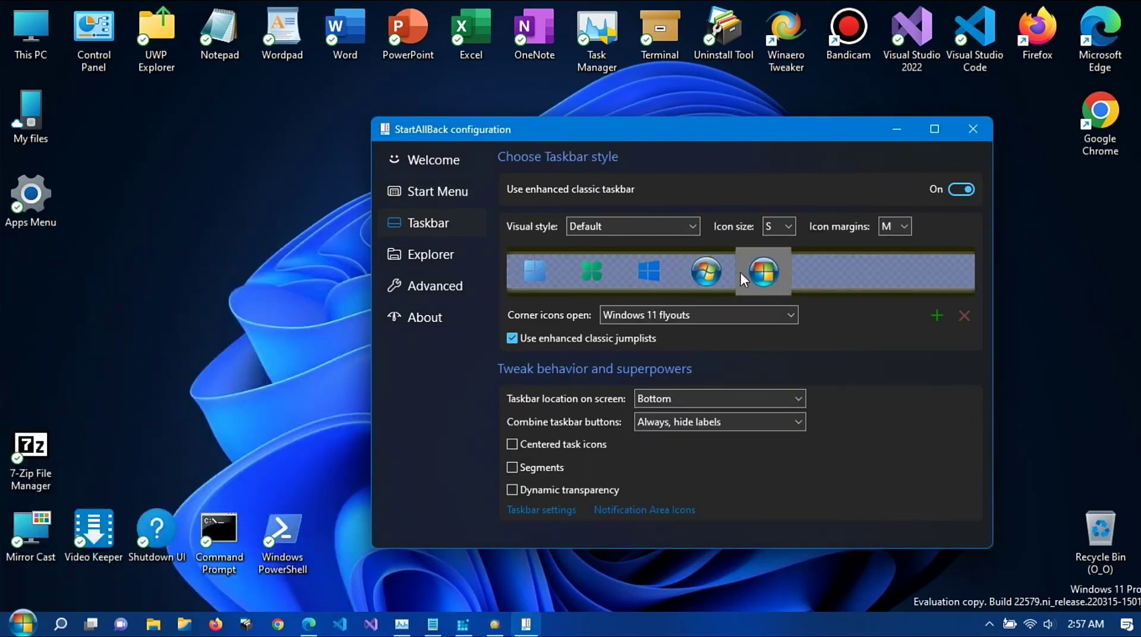
pyautogui.click(6, 630)
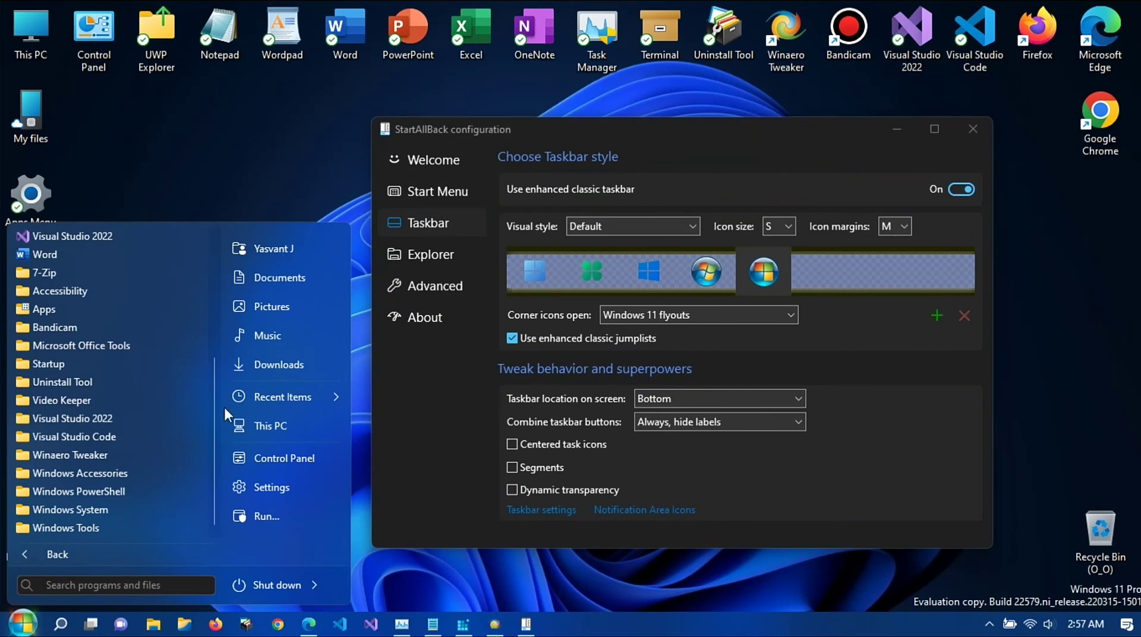
# - Toggle the enhanced classic taskbar off and on, and return the Start button to the Windows 11 logo
pyautogui.click(961, 189)
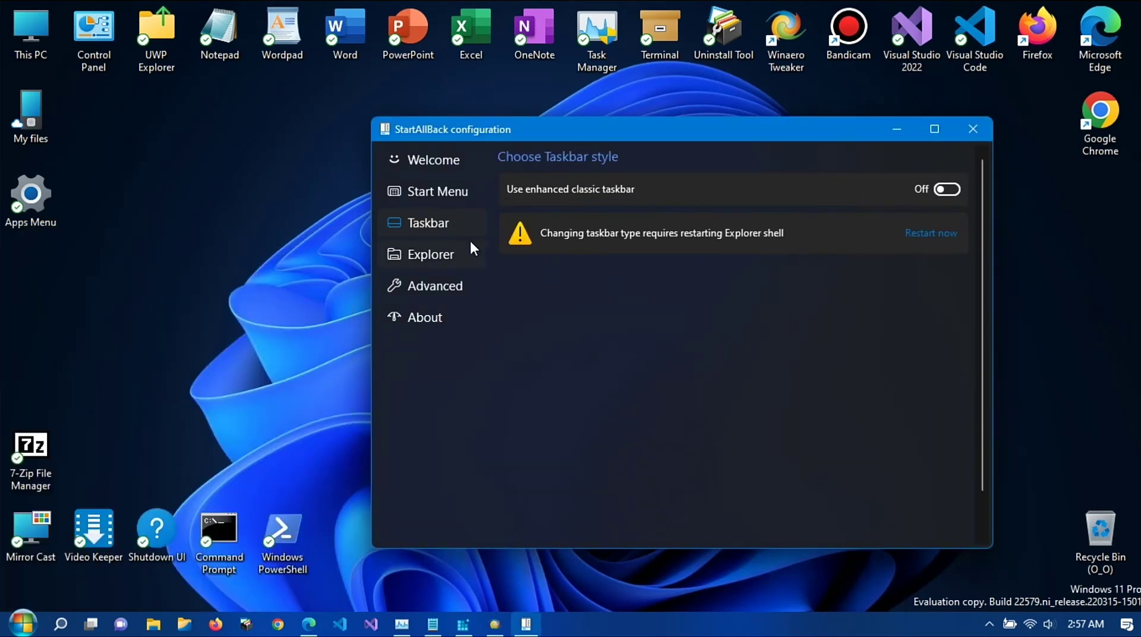
pyautogui.click(937, 189)
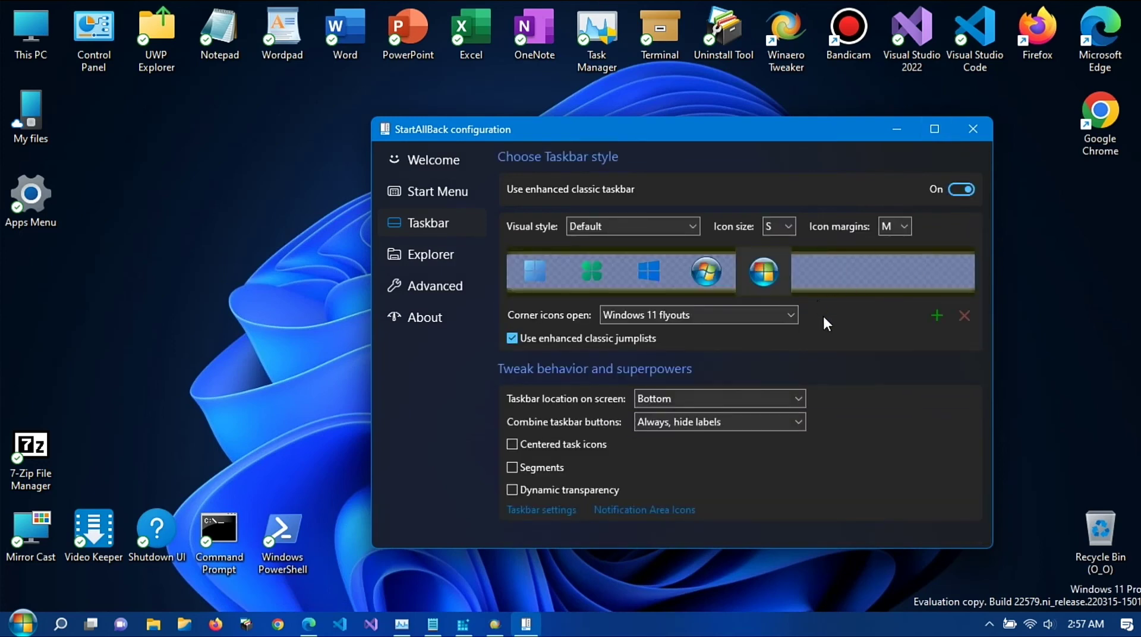
pyautogui.click(682, 396)
pyautogui.click(683, 396)
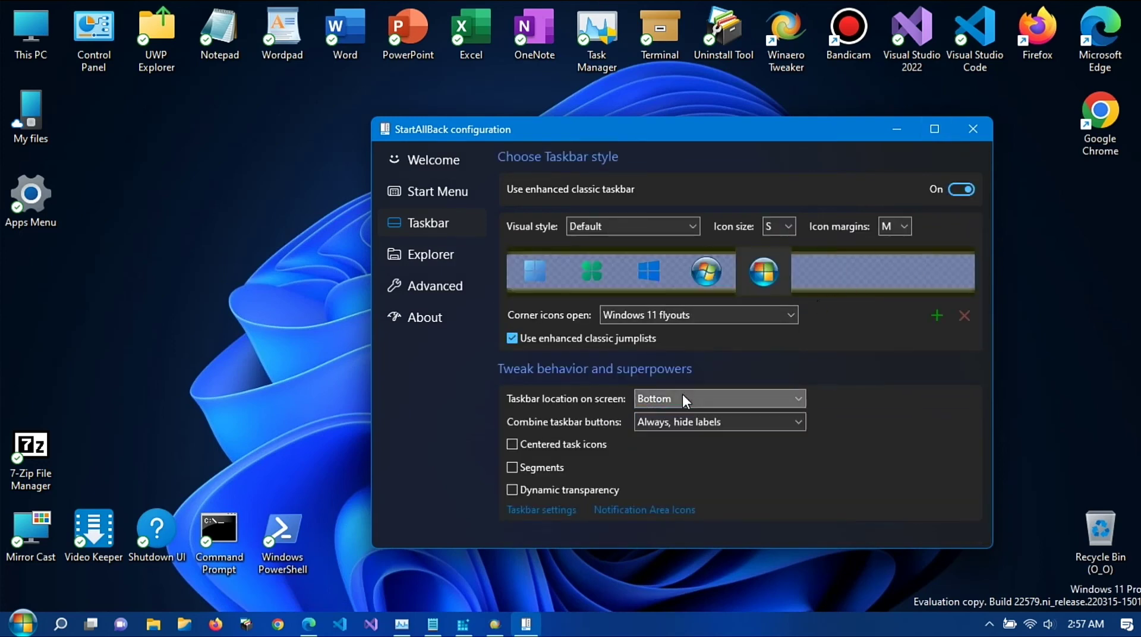
pyautogui.click(555, 266)
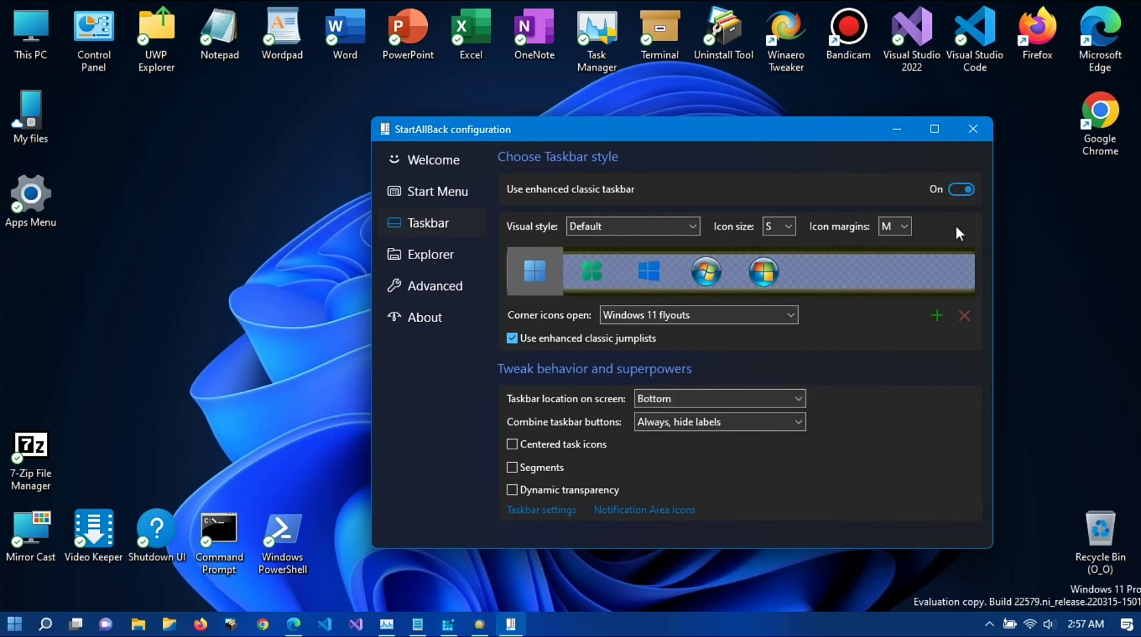
# - Turn off the enhanced classic taskbar and restart the Explorer shell
pyautogui.click(965, 190)
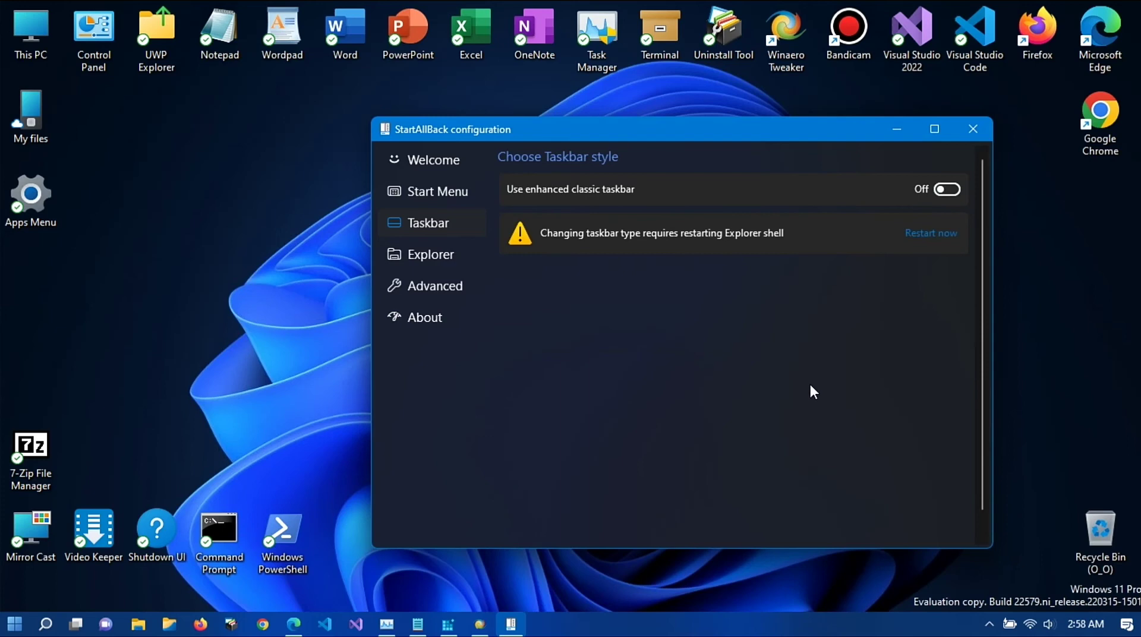
pyautogui.click(911, 240)
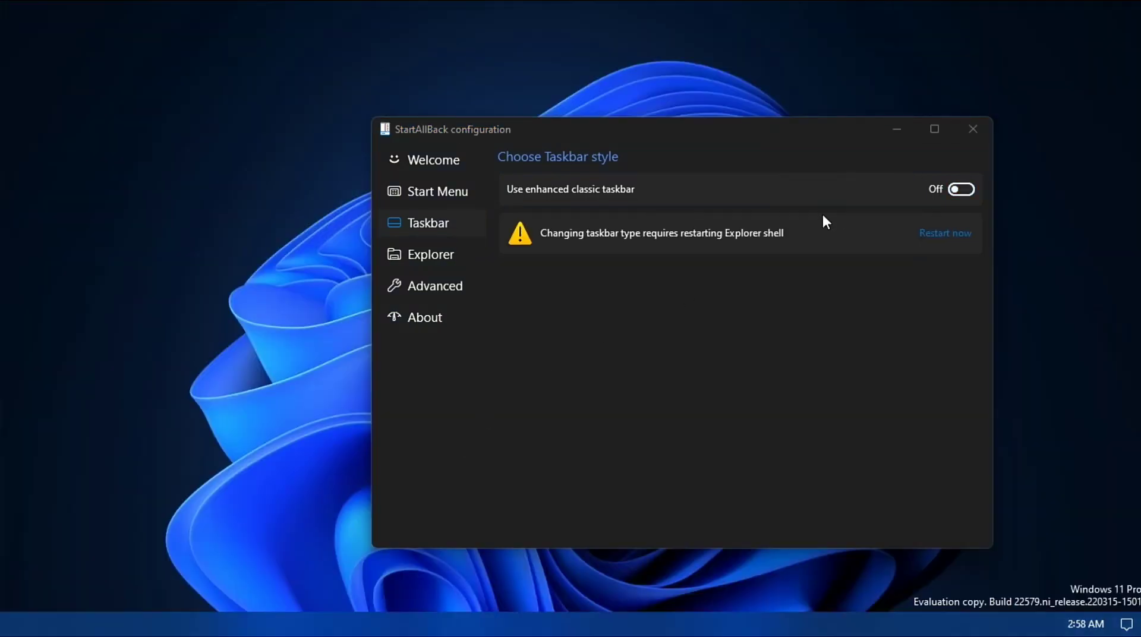
pyautogui.click(472, 193)
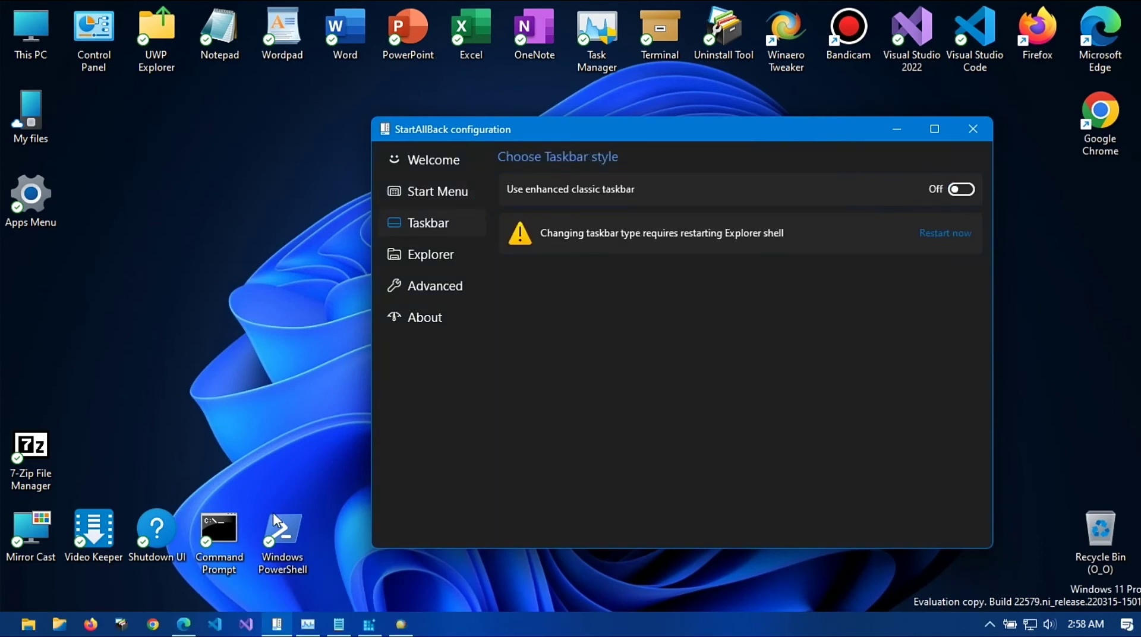
# - Open the Start menu to test it with the enhanced classic taskbar switched off, and close it again
pyautogui.press('super')
pyautogui.press('super')
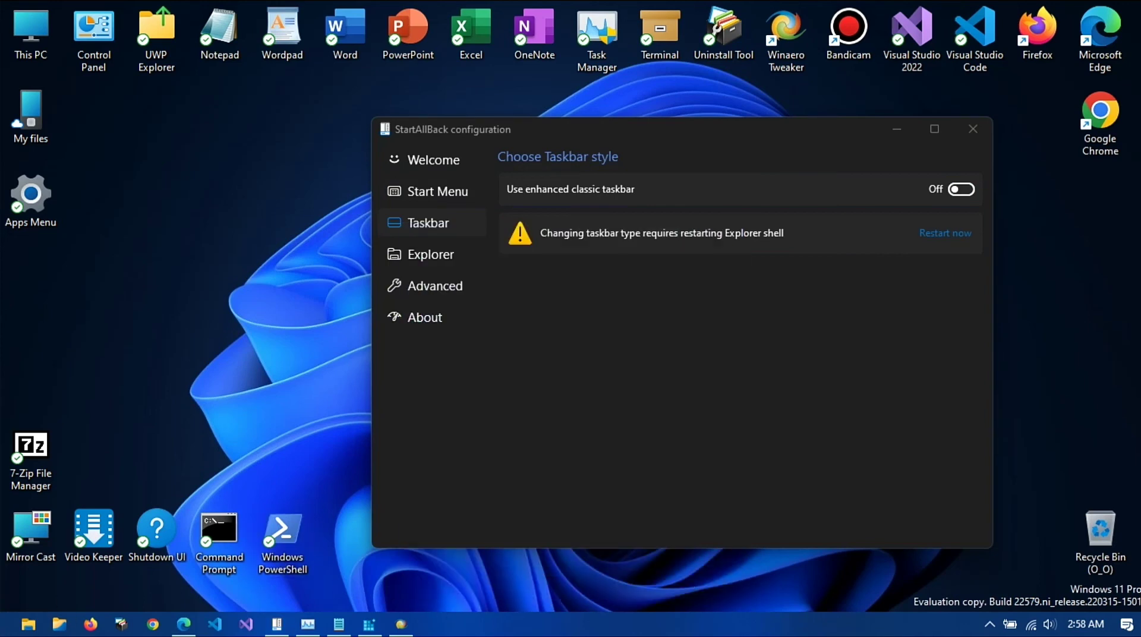
pyautogui.click(3, 628)
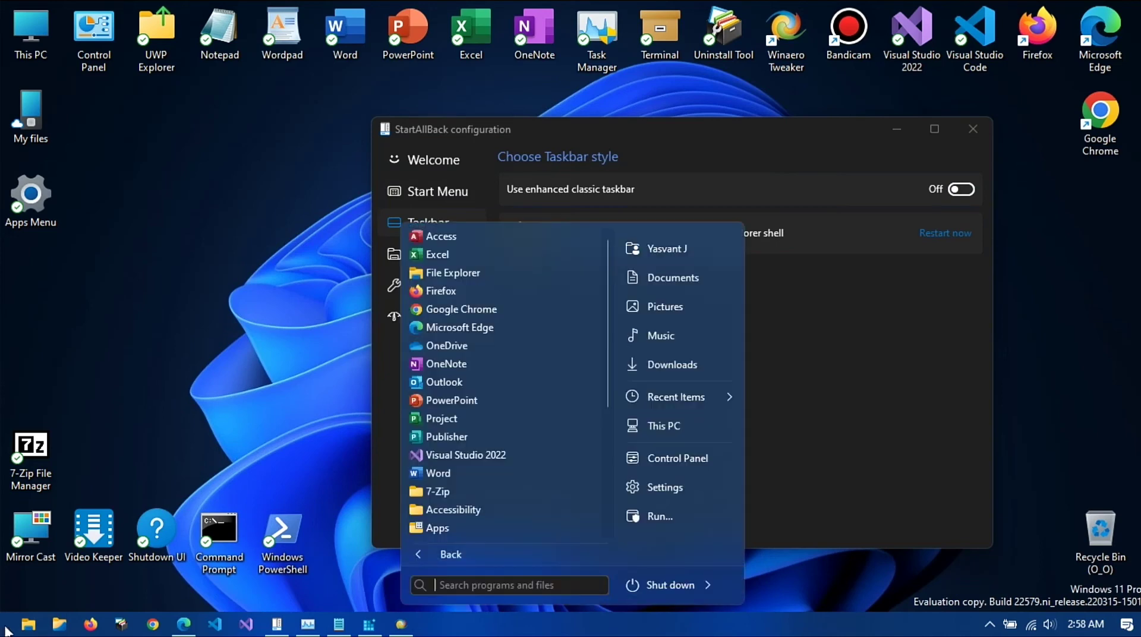
pyautogui.click(829, 425)
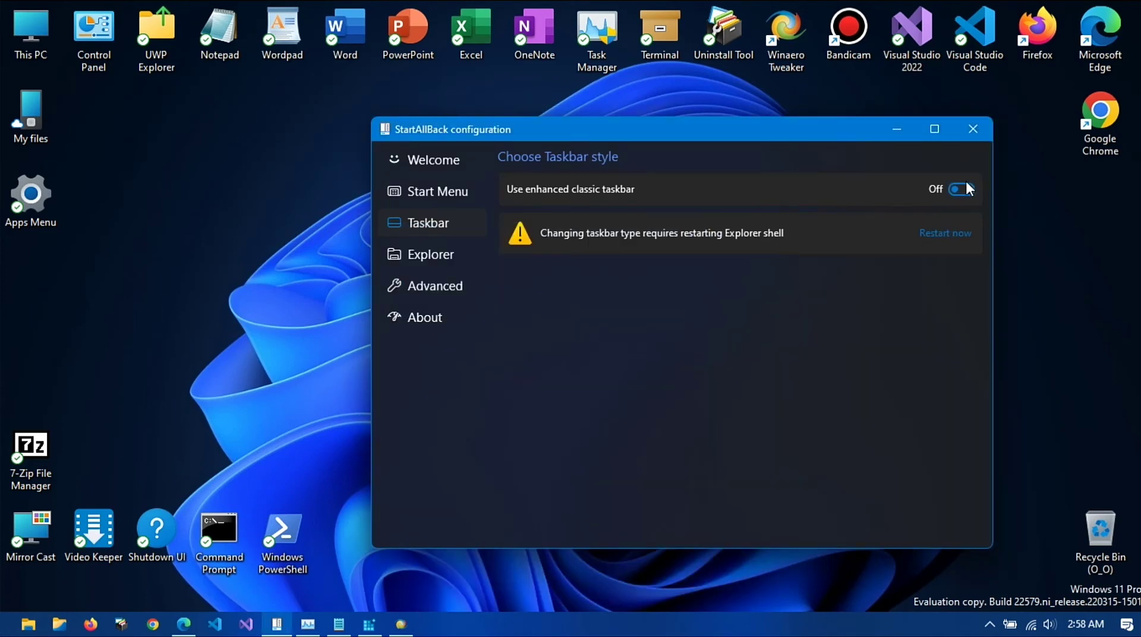
# - Restart the Explorer shell again and turn the enhanced classic taskbar back on
pyautogui.click(943, 235)
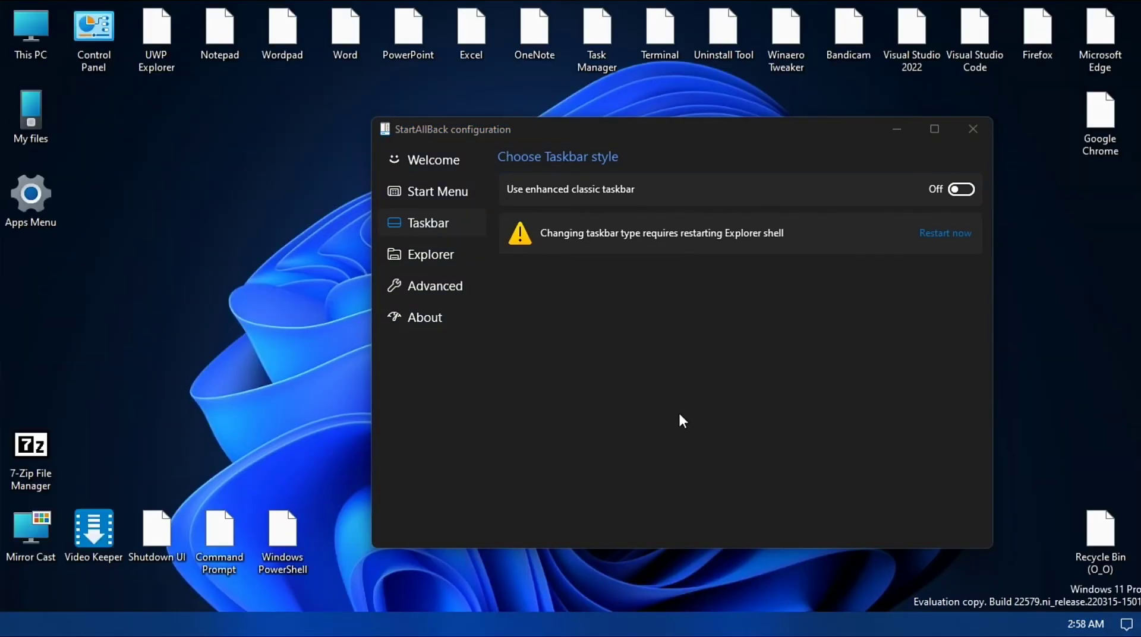
pyautogui.click(939, 202)
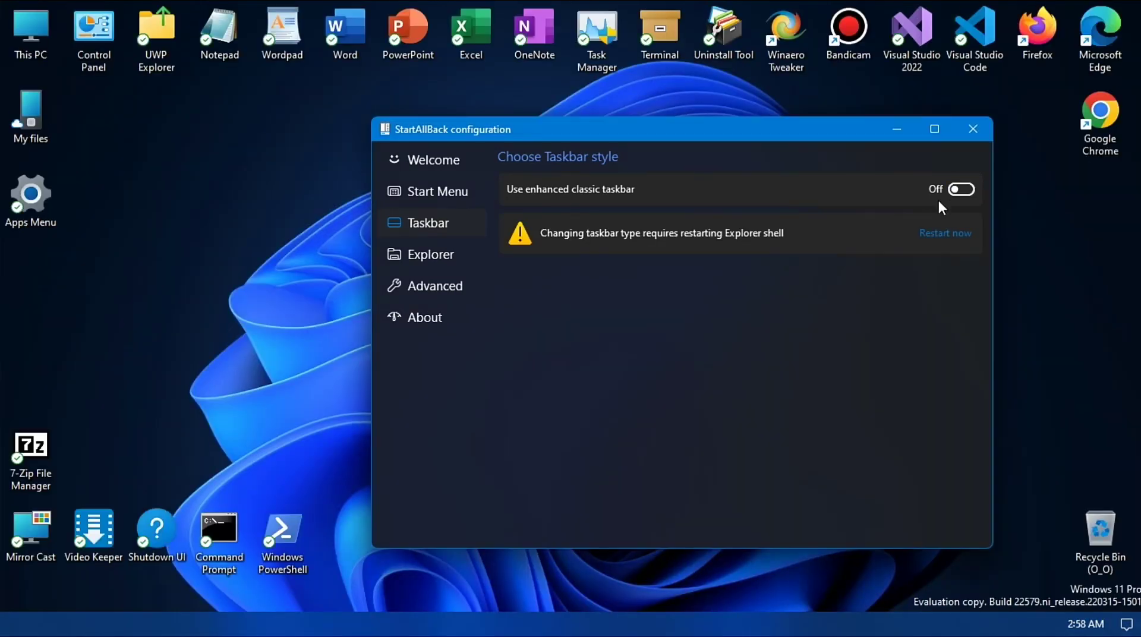
pyautogui.click(952, 190)
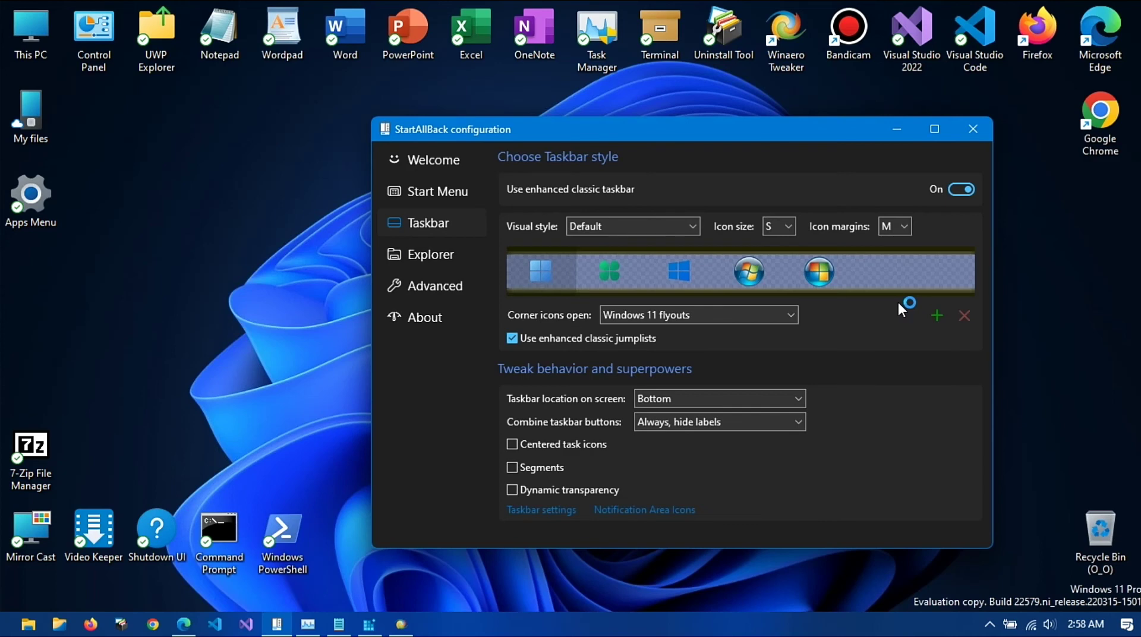
# - Enable centered task icons for the taskbar, keeping them together with the Start button
pyautogui.click(550, 449)
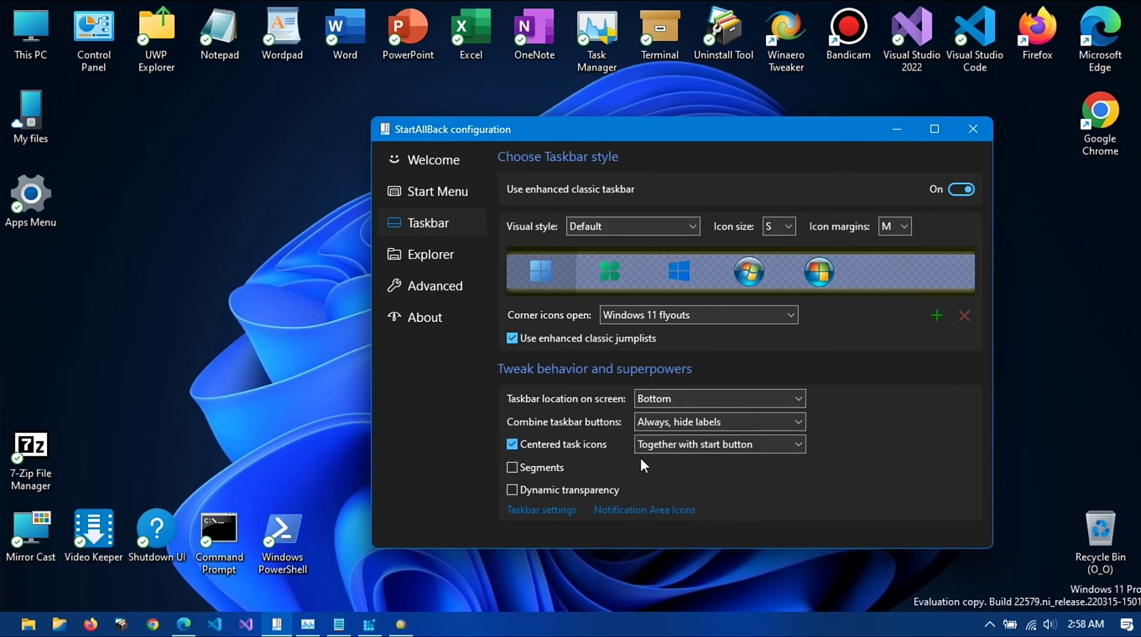
pyautogui.click(668, 448)
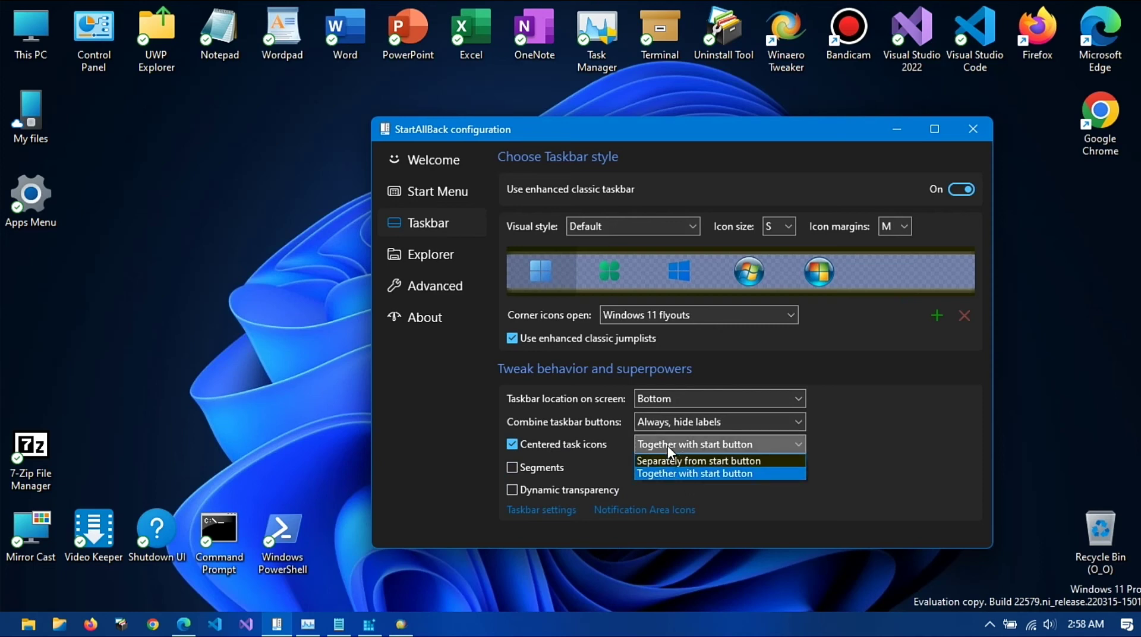
pyautogui.click(668, 446)
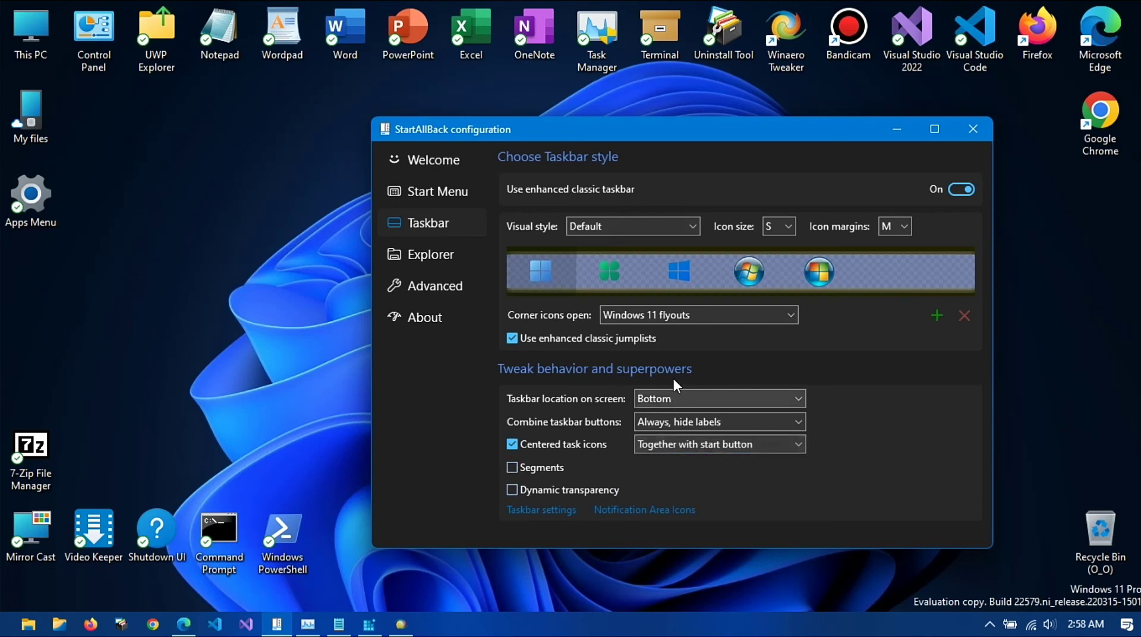
# - Restart Windows Explorer from the process list in Task Manager
pyautogui.click(312, 630)
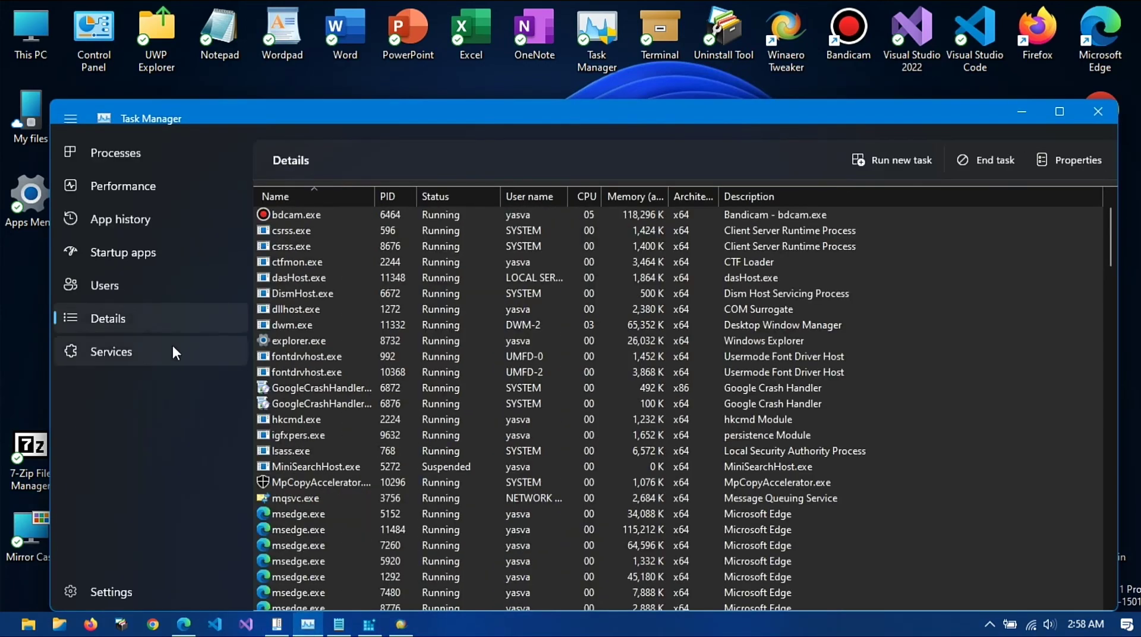
pyautogui.click(146, 197)
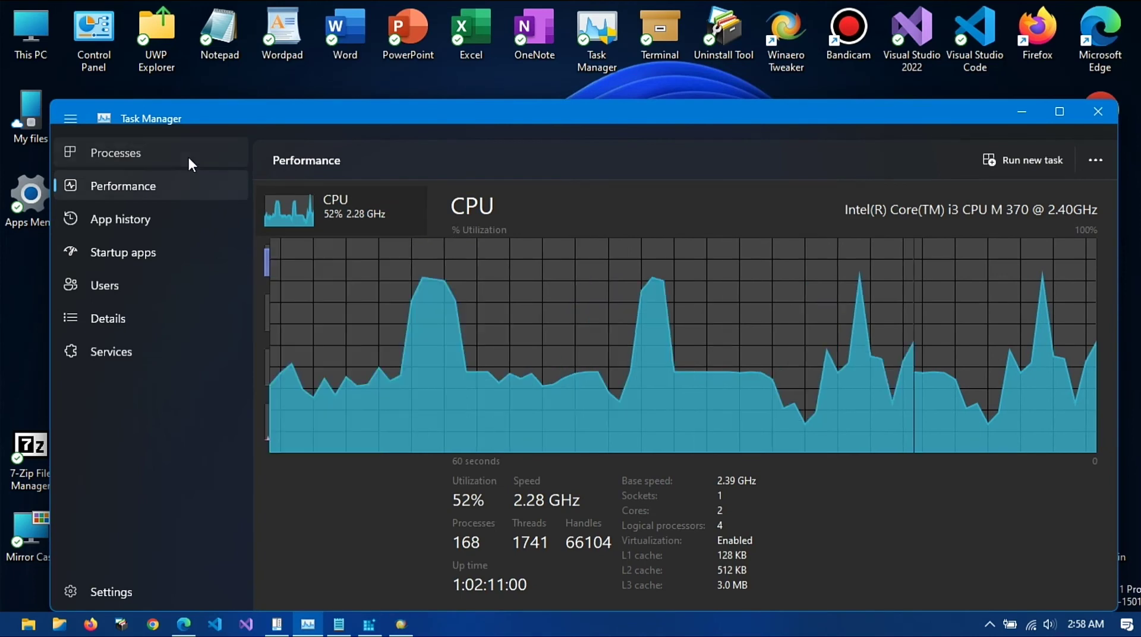
pyautogui.hotkey('ctrl', 'shift', 'Tab')
pyautogui.scroll(-20, 1110, 297)
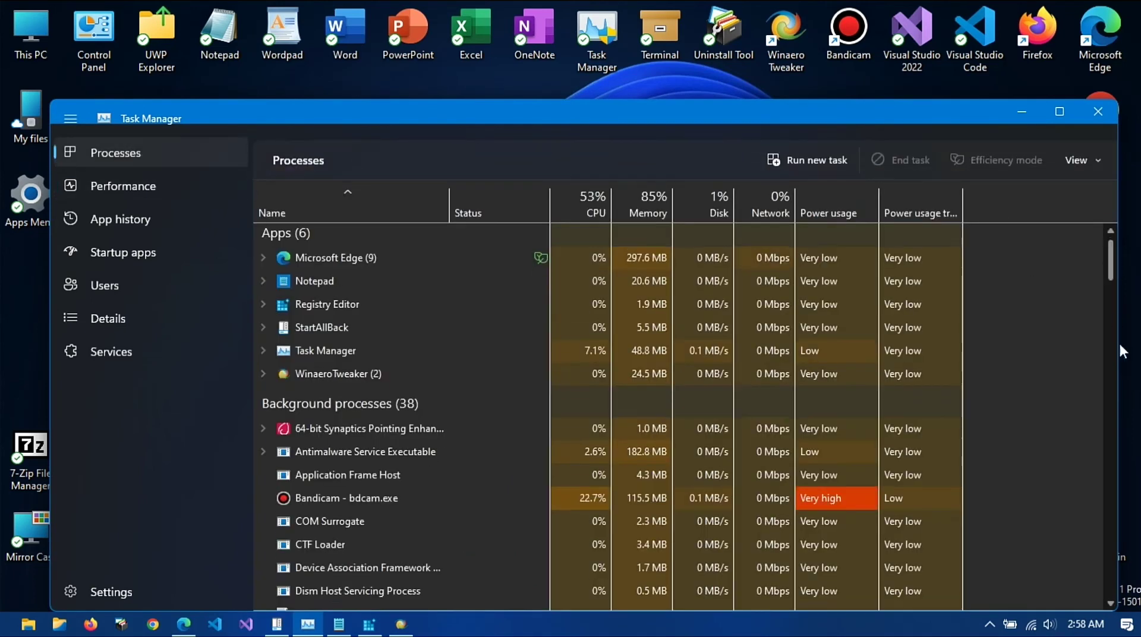
pyautogui.scroll(-10, 475, 504)
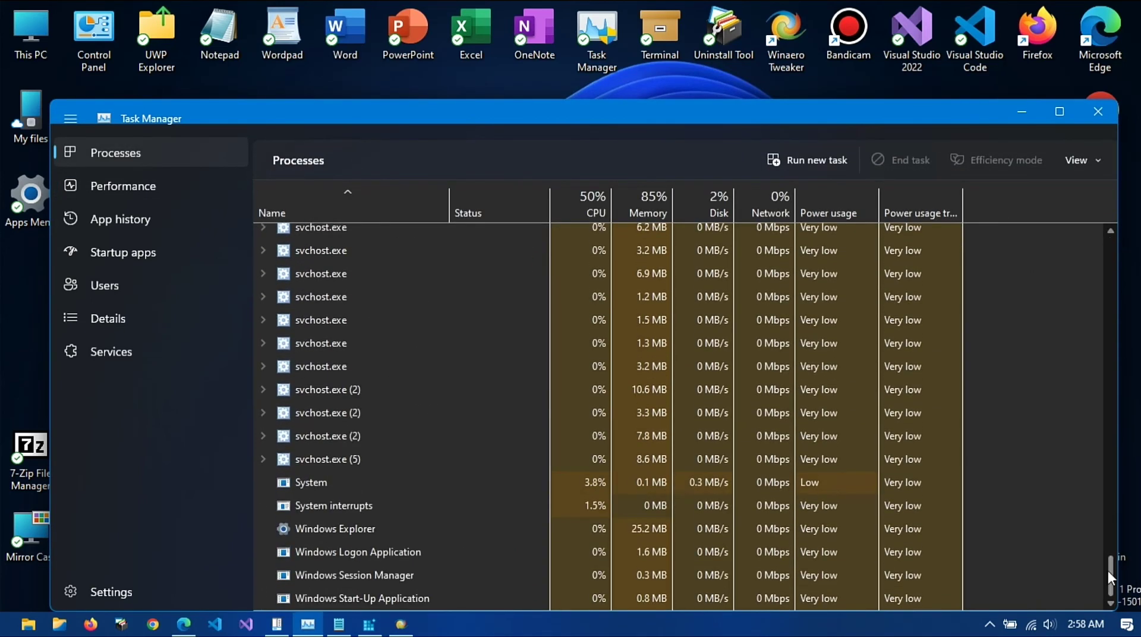
pyautogui.click(464, 530)
pyautogui.rightClick(463, 529)
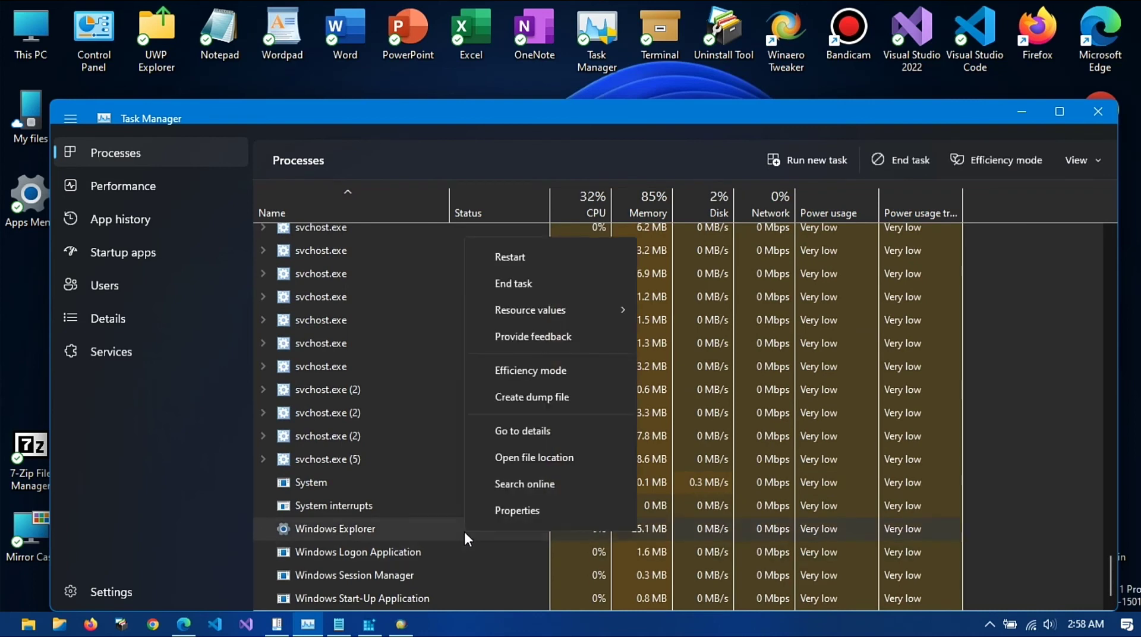
pyautogui.click(577, 267)
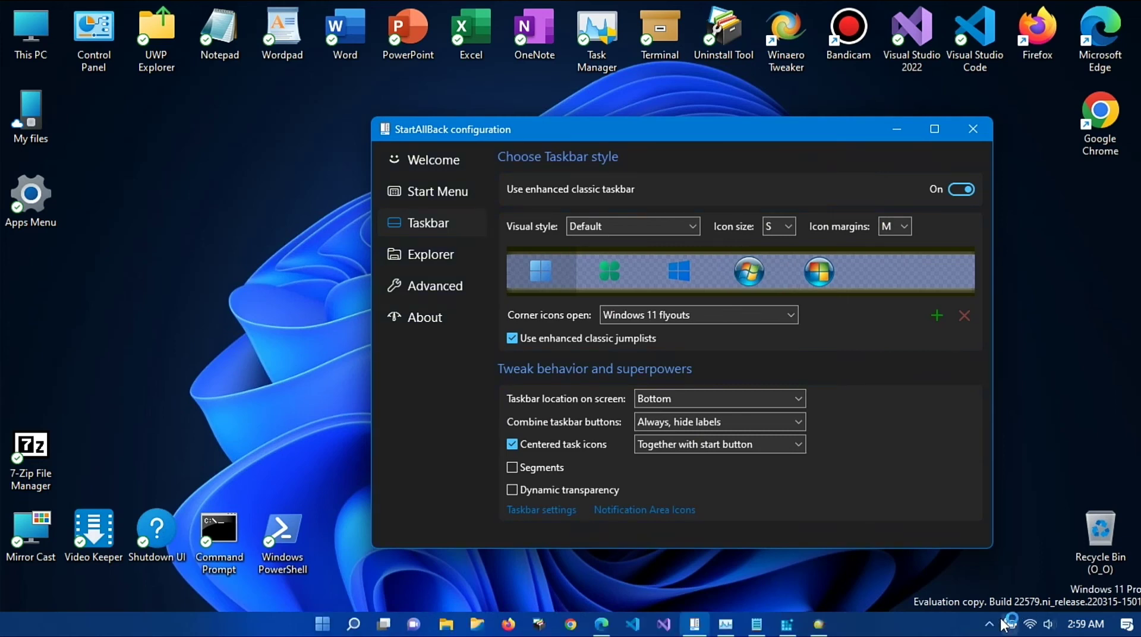
# - Test the hidden tray icons flyout and the Start menu on the centered taskbar, closing each again
pyautogui.click(991, 624)
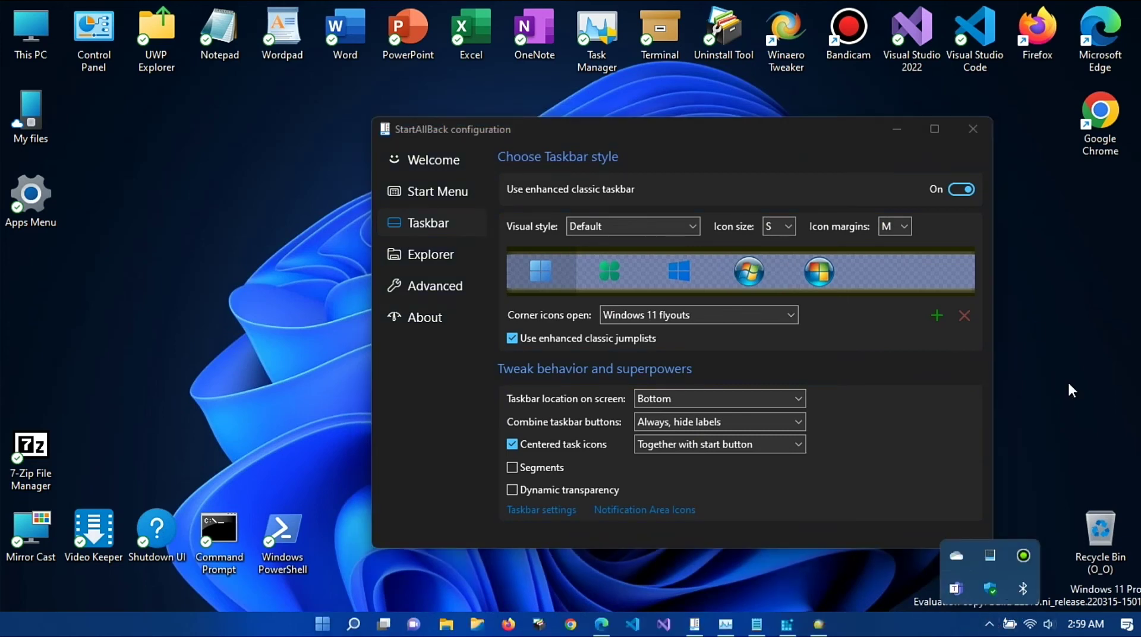
pyautogui.click(801, 126)
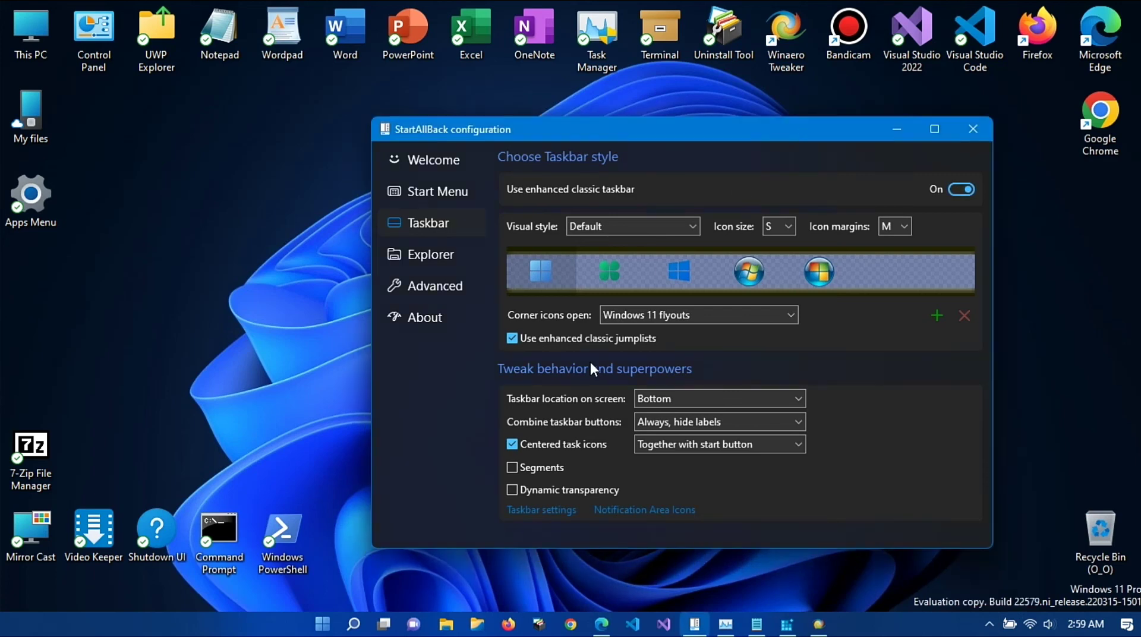
pyautogui.click(679, 398)
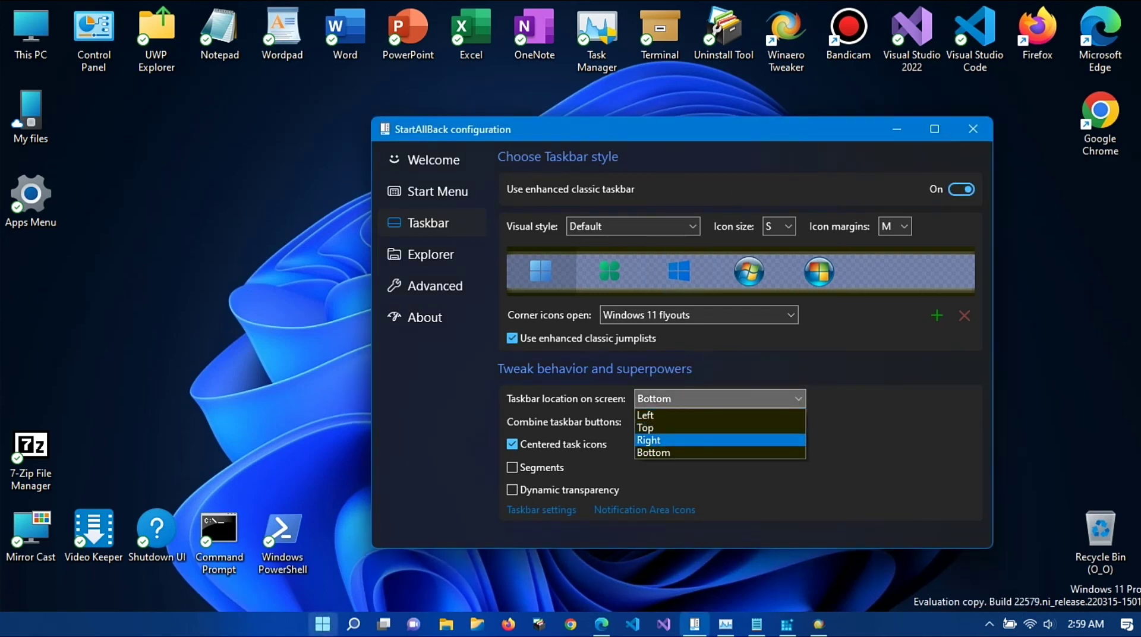
pyautogui.click(324, 623)
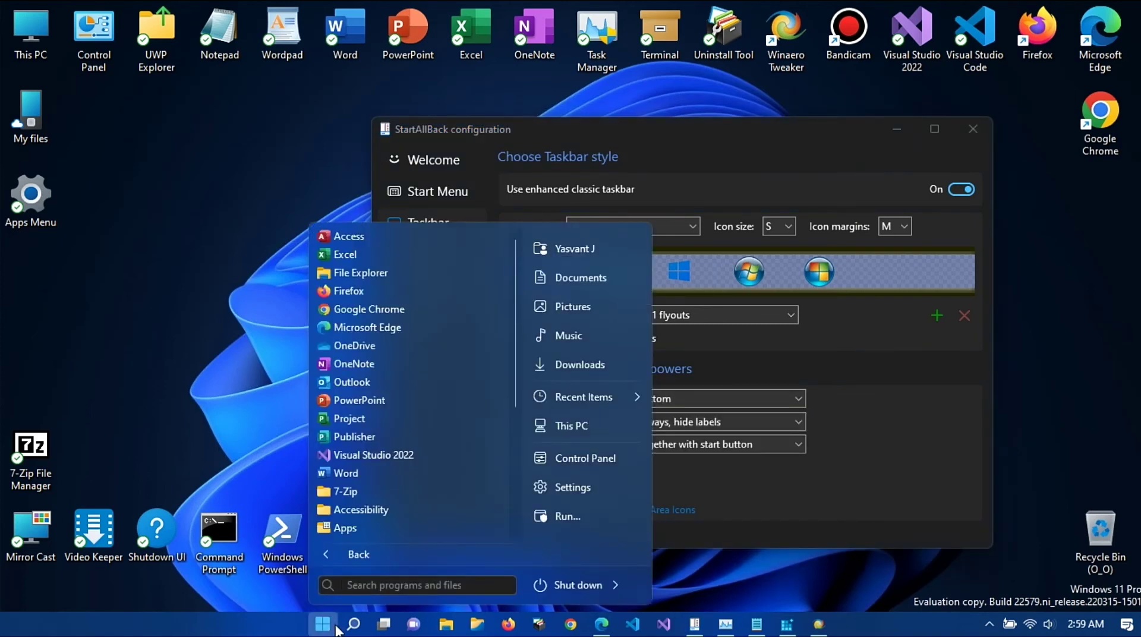
pyautogui.click(324, 623)
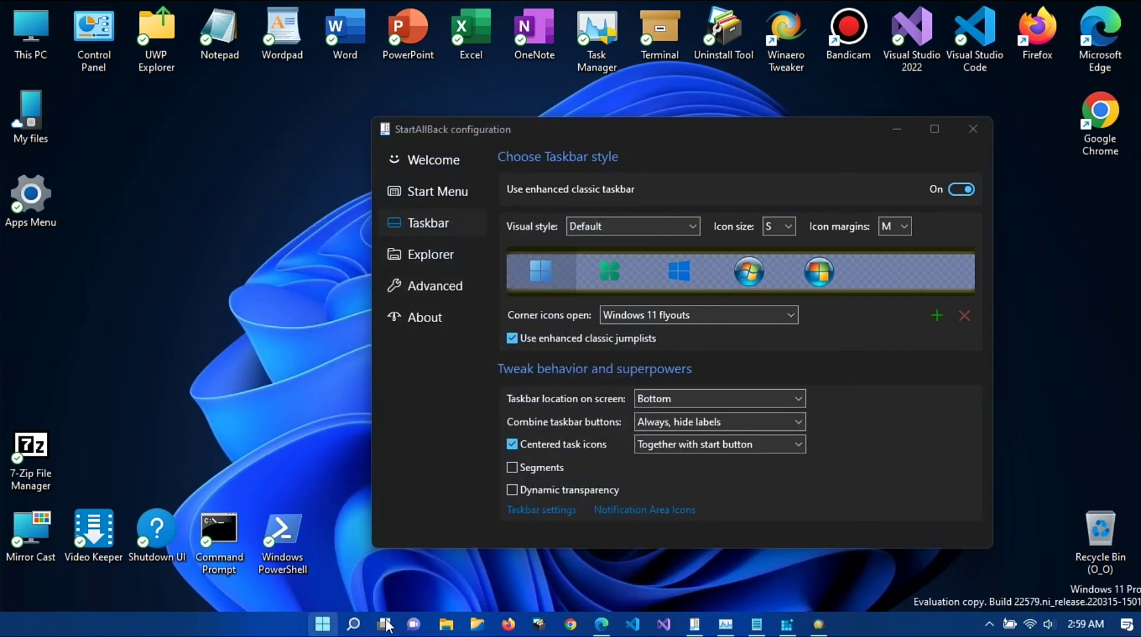
# - Open File Explorer from the taskbar, shift its window lower, and bring the StartAllBack configuration back to the front
pyautogui.click(446, 623)
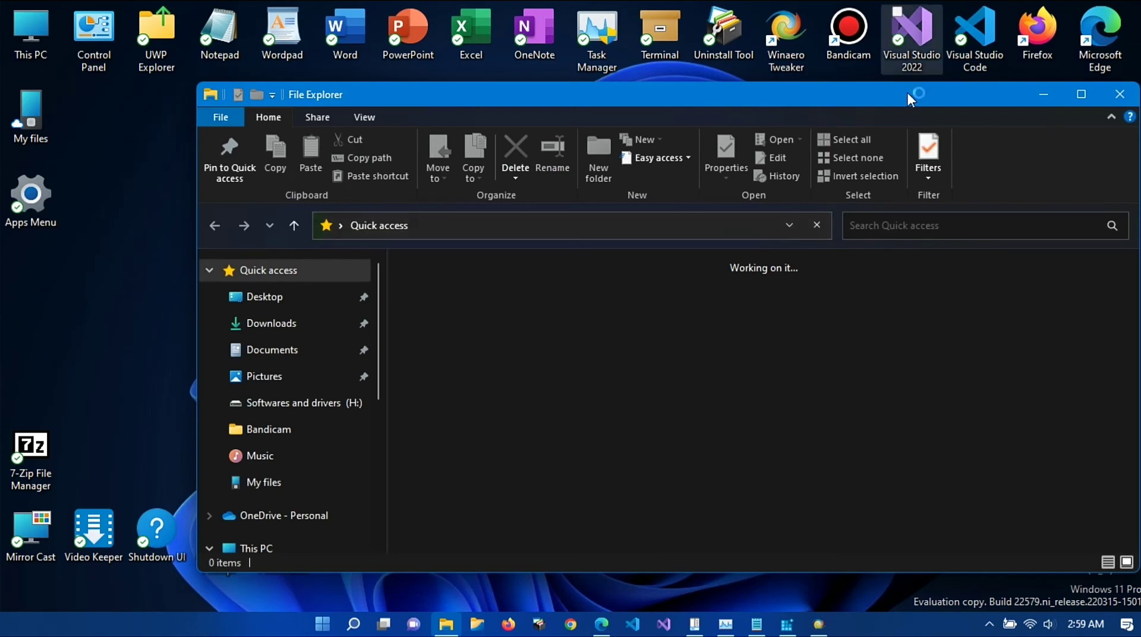
pyautogui.moveTo(907, 91); pyautogui.dragTo(780, 227)
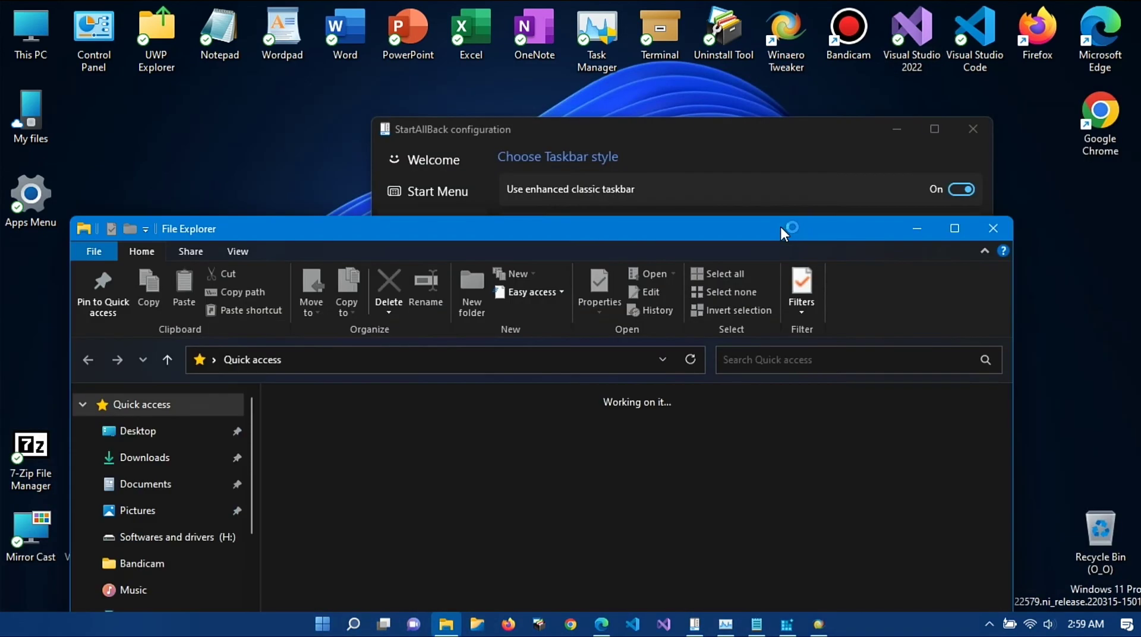
pyautogui.click(741, 144)
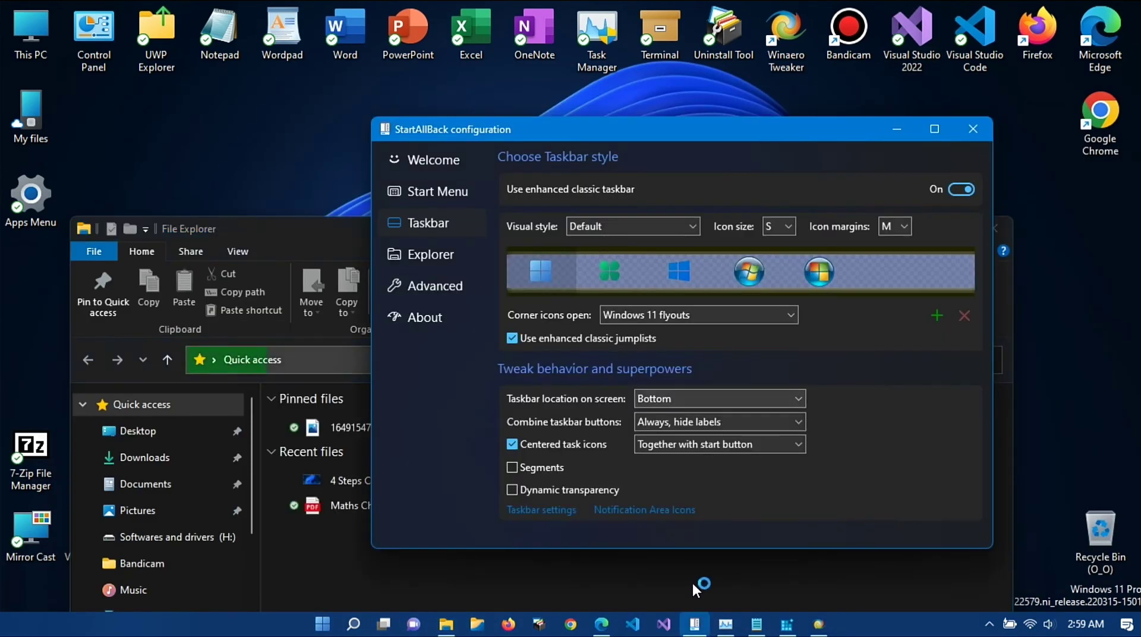
# - Switch to Notepad and add, after a blank line, "Alert!!!!!!!!!!!!! I installed the Startback the Normal Explorer" at the end of the note
pyautogui.click(756, 624)
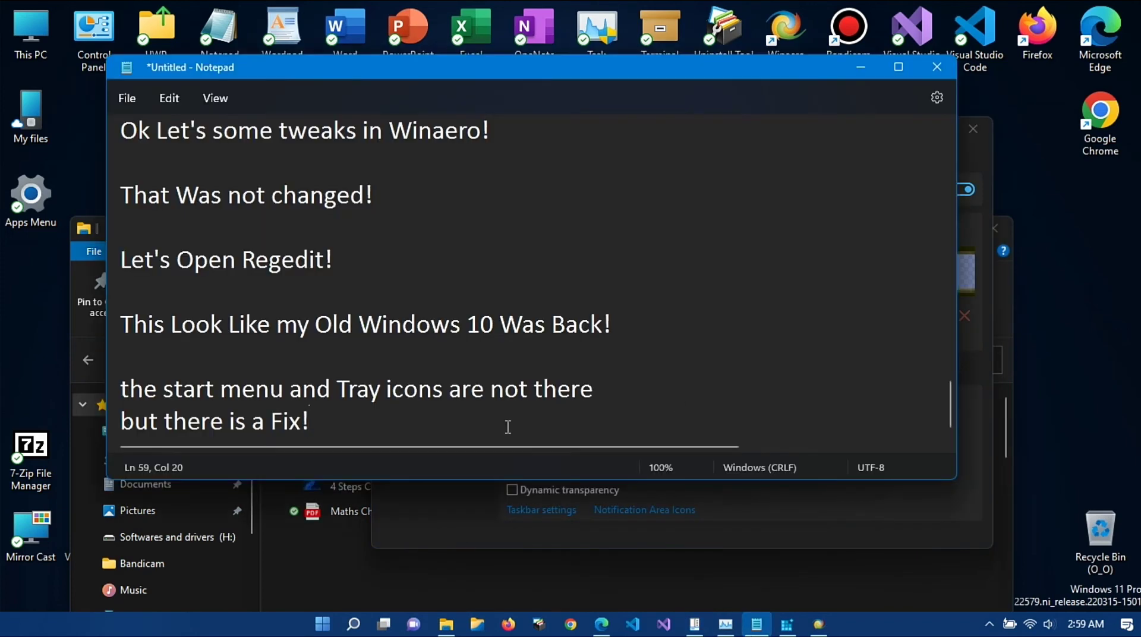
pyautogui.press('Return')
pyautogui.press('Return')
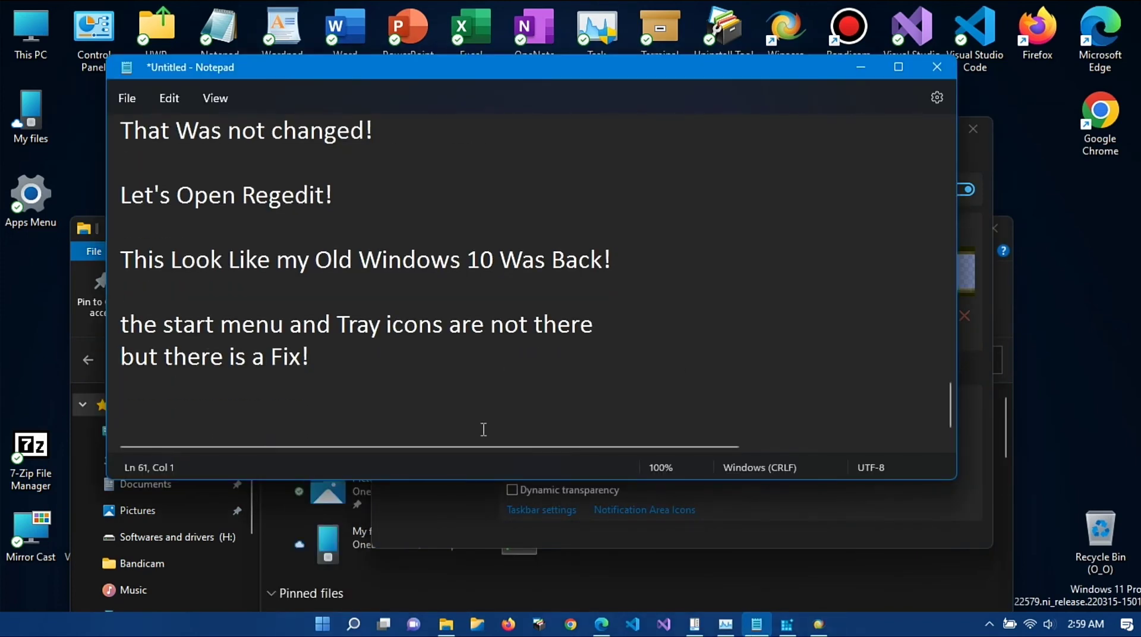
pyautogui.write('Alert!!!!!!!!!!!!! ')
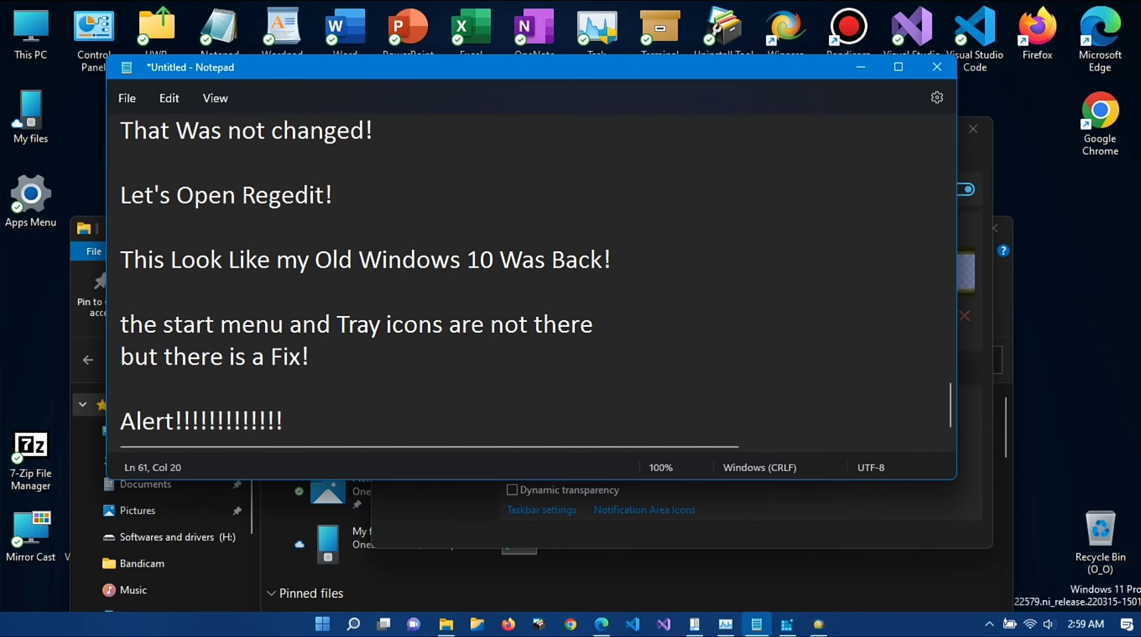
pyautogui.write('The')
pyautogui.press('BackSpace')
pyautogui.press('BackSpace')
pyautogui.press('BackSpace')
pyautogui.write('I insta')
pyautogui.press('BackSpace')
pyautogui.write('alled ')
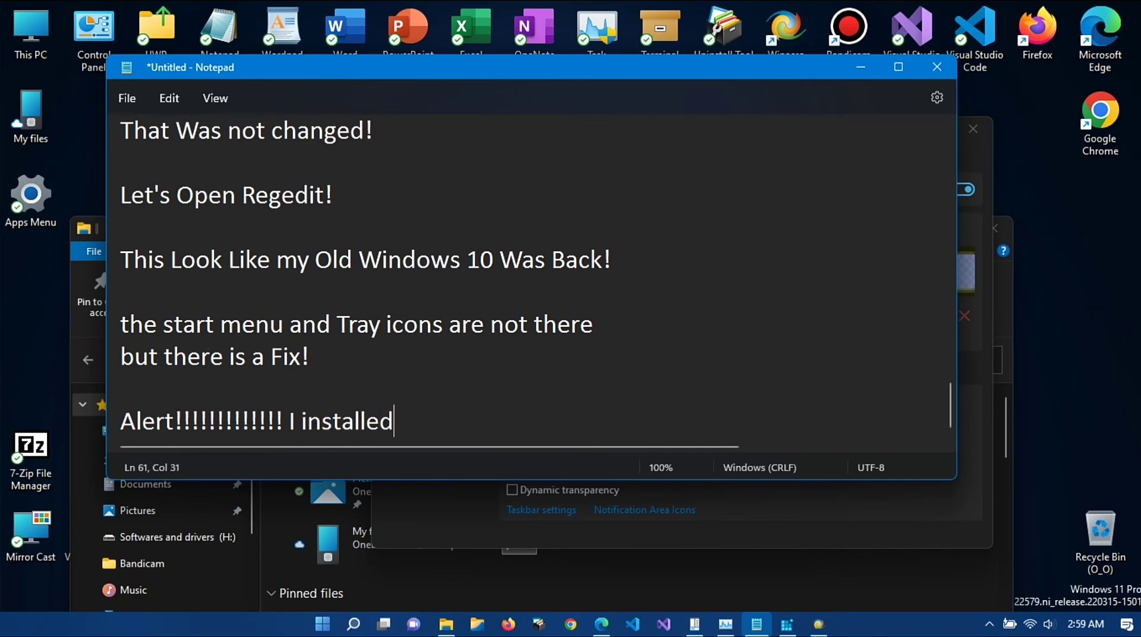
pyautogui.write('the Startbac')
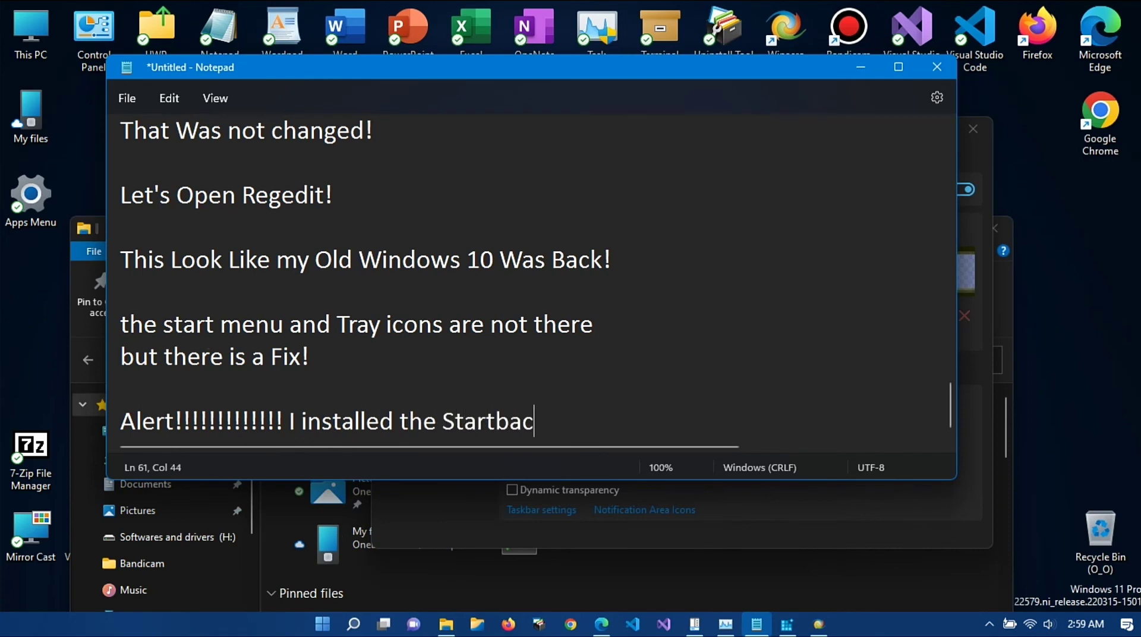
pyautogui.write('k the Normal ')
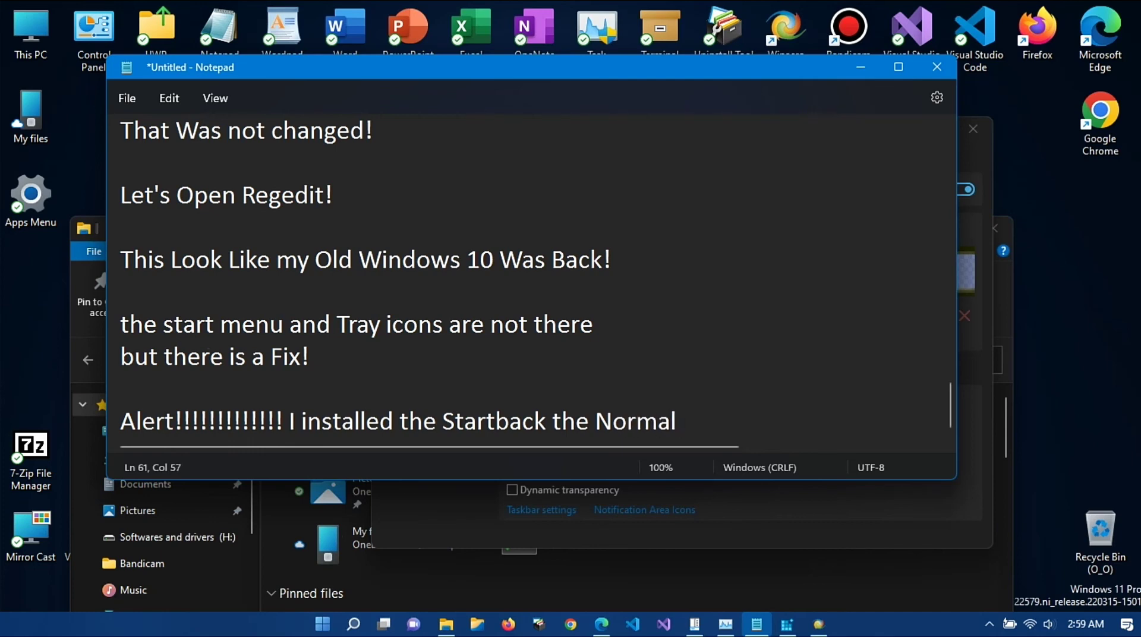
pyautogui.write('Explorer')
# - Continue the note on a new line with "App Was Working!!!!!!!!!!!!!!!" and minimize Notepad
pyautogui.press('Return')
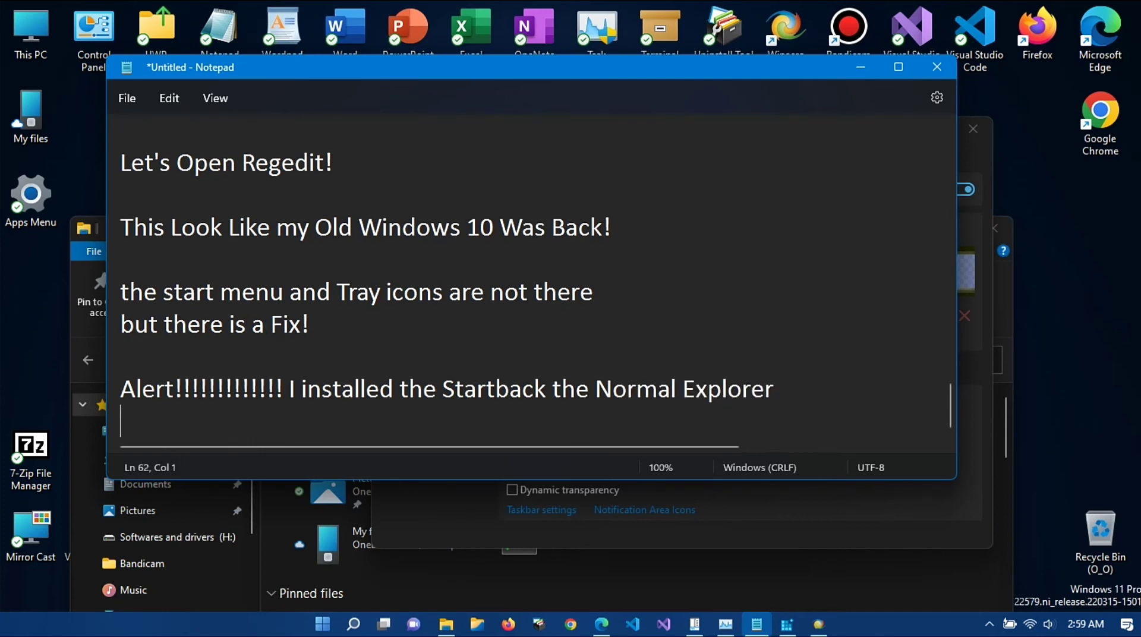
pyautogui.write('App Was ')
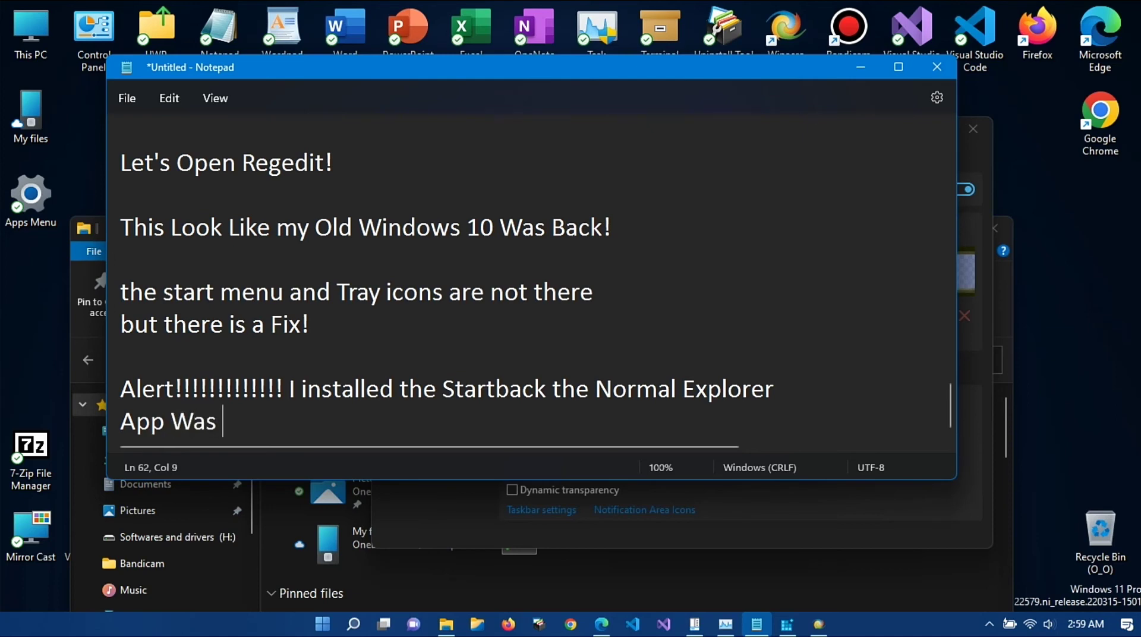
pyautogui.write('Workin')
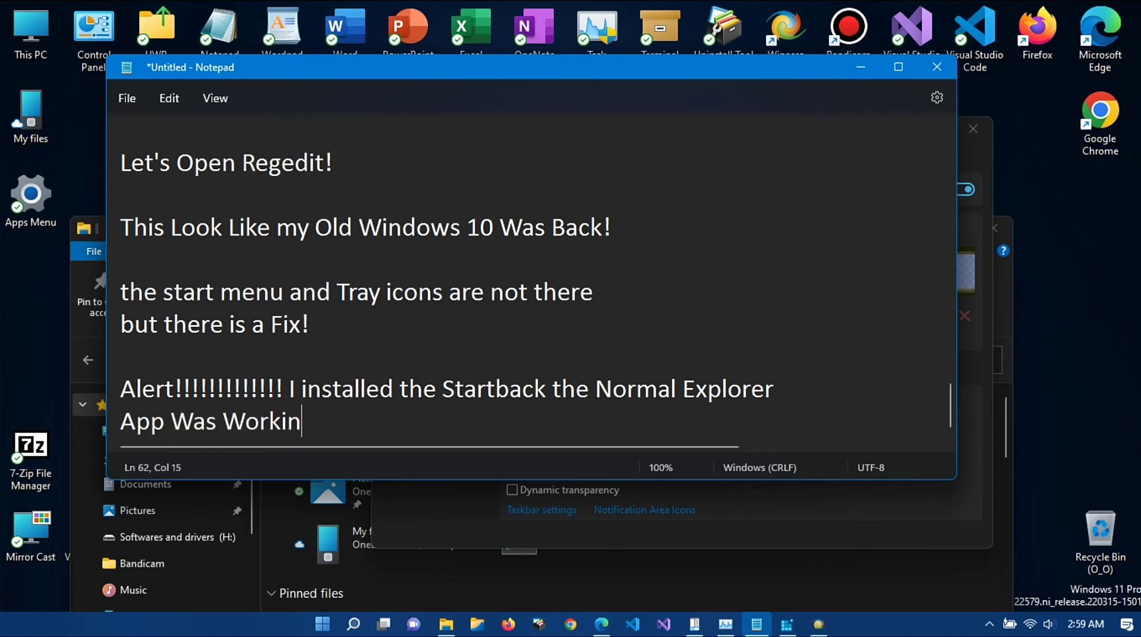
pyautogui.write('g!!!!!!!!!!!!!!!')
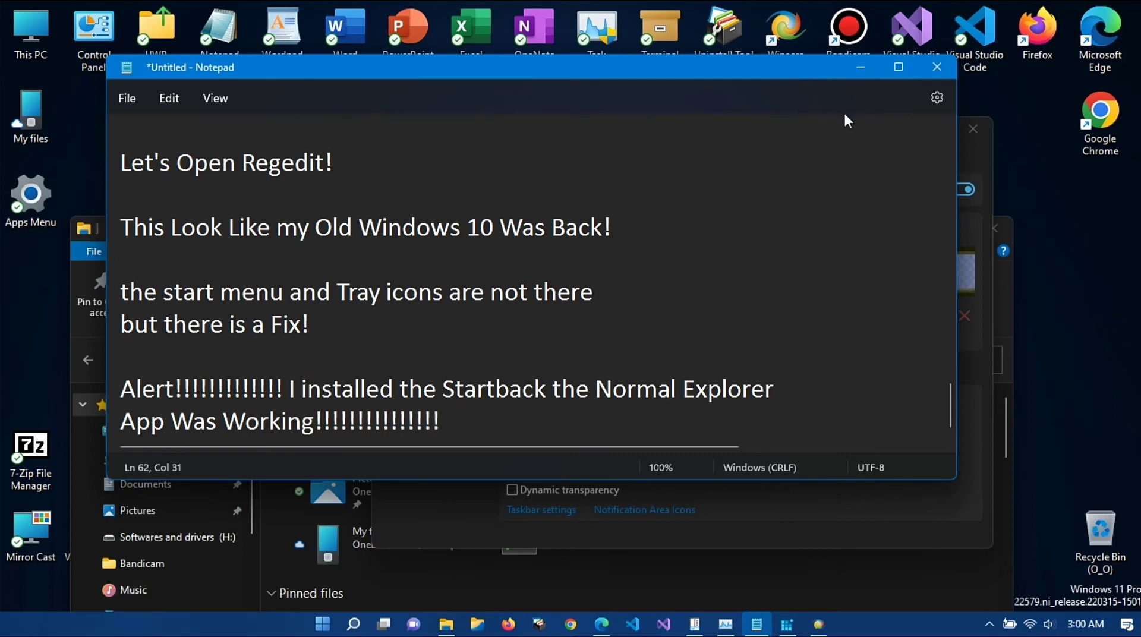
pyautogui.click(861, 64)
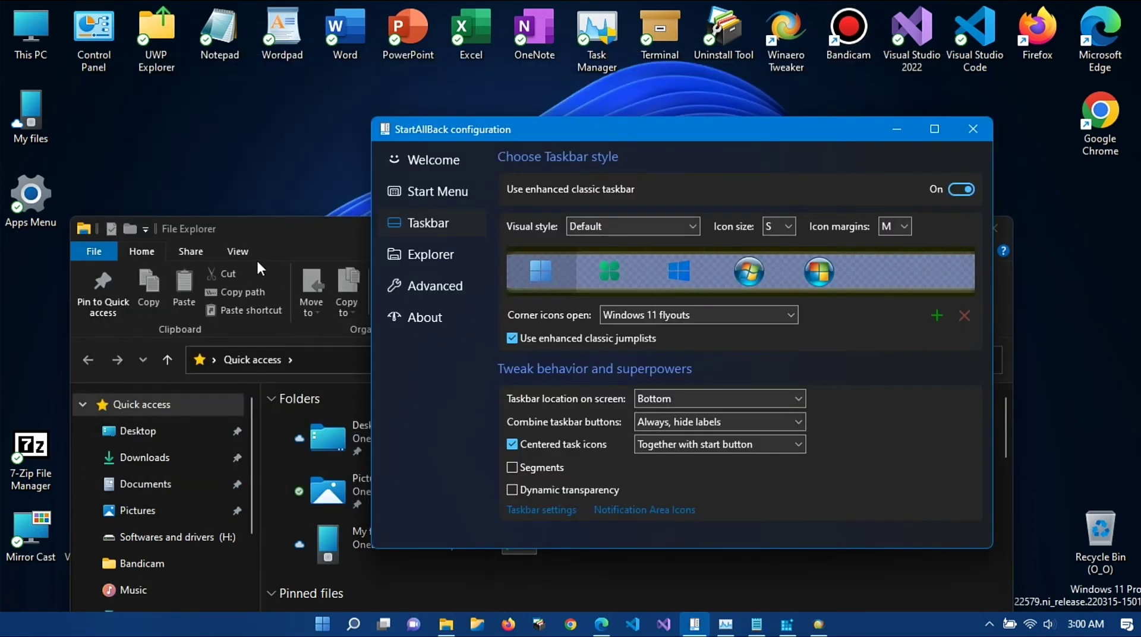
# - Check File Explorer's Share, View and Home ribbon commands, and view This PC in the maximized window
pyautogui.click(274, 229)
pyautogui.click(184, 260)
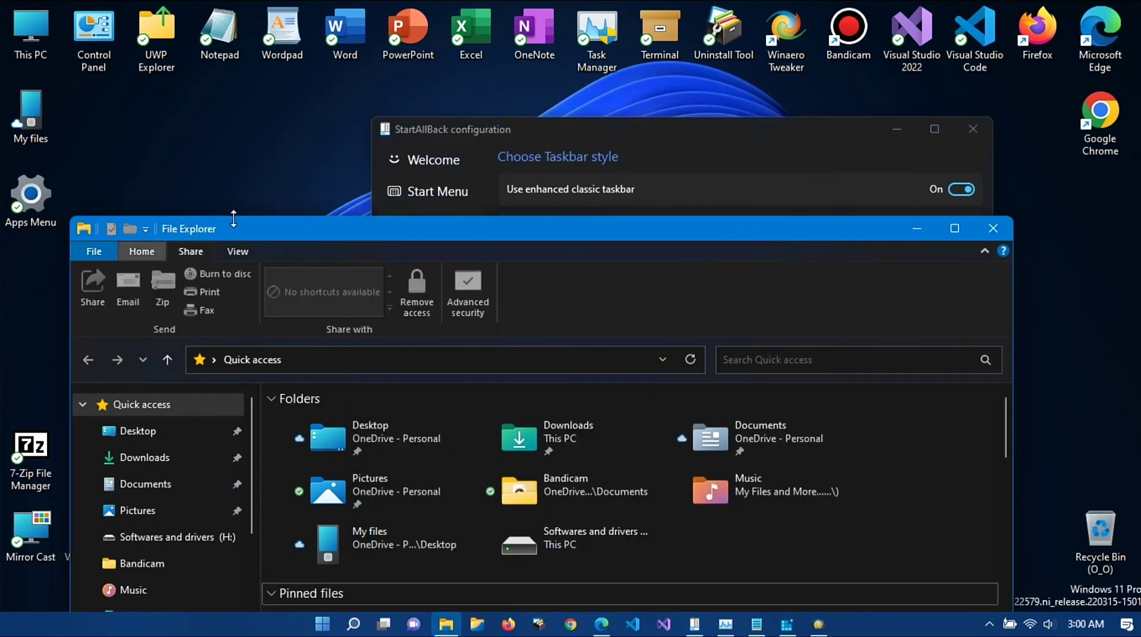
pyautogui.click(237, 258)
pyautogui.click(143, 252)
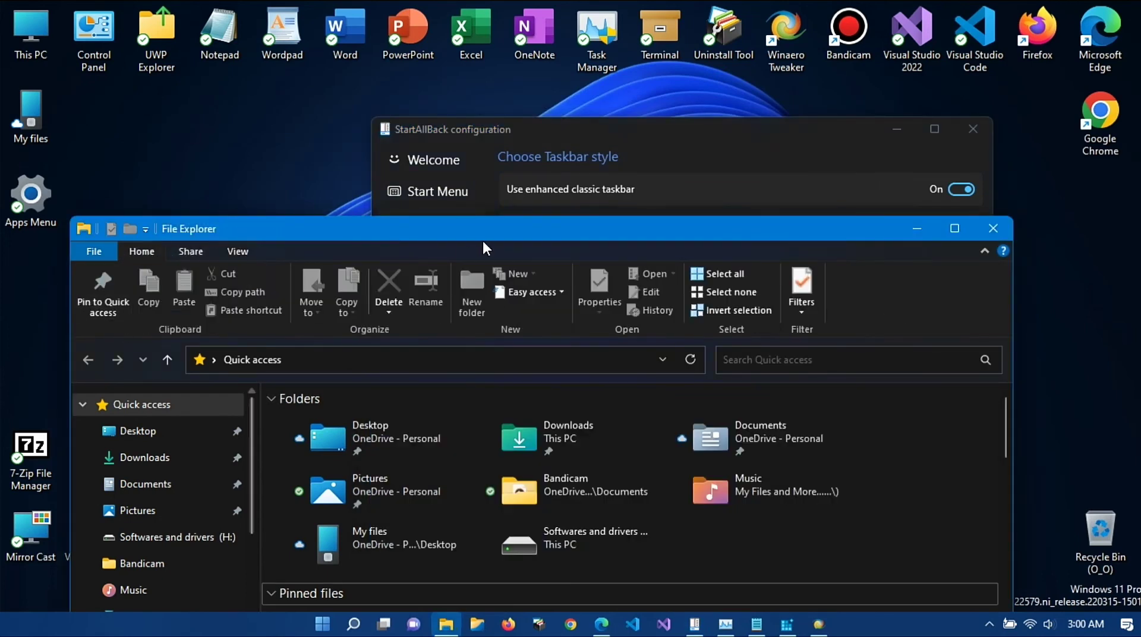
pyautogui.click(972, 229)
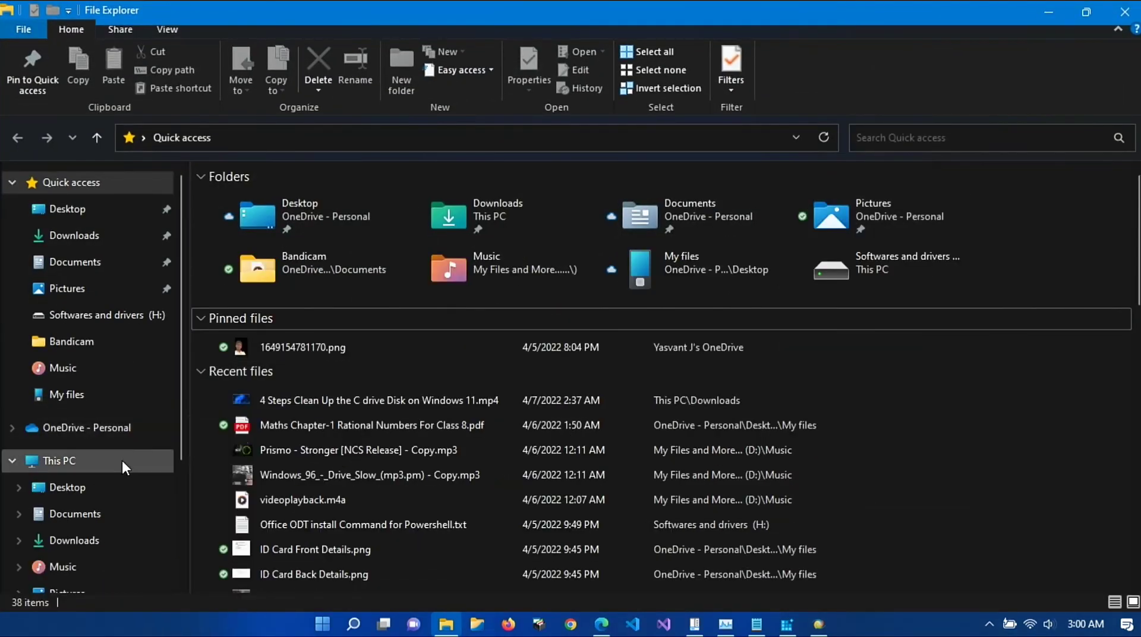
pyautogui.click(123, 461)
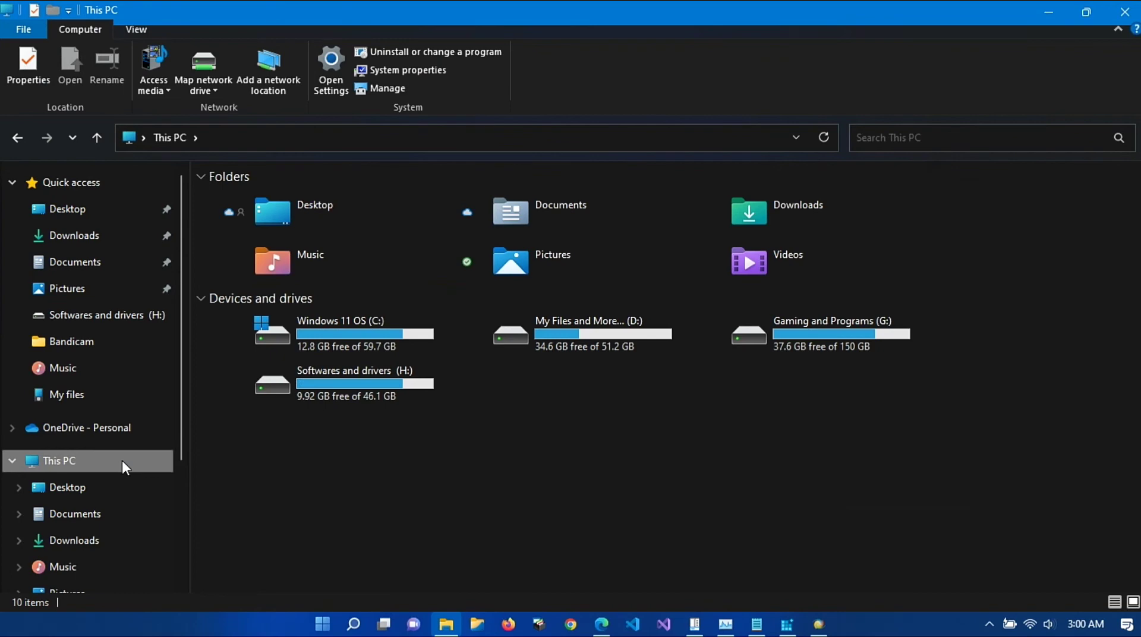
# - Restore File Explorer to a smaller window and collapse the Pinned files and Recent files groups in Quick access
pyautogui.moveTo(498, 9); pyautogui.dragTo(562, 205)
pyautogui.click(251, 389)
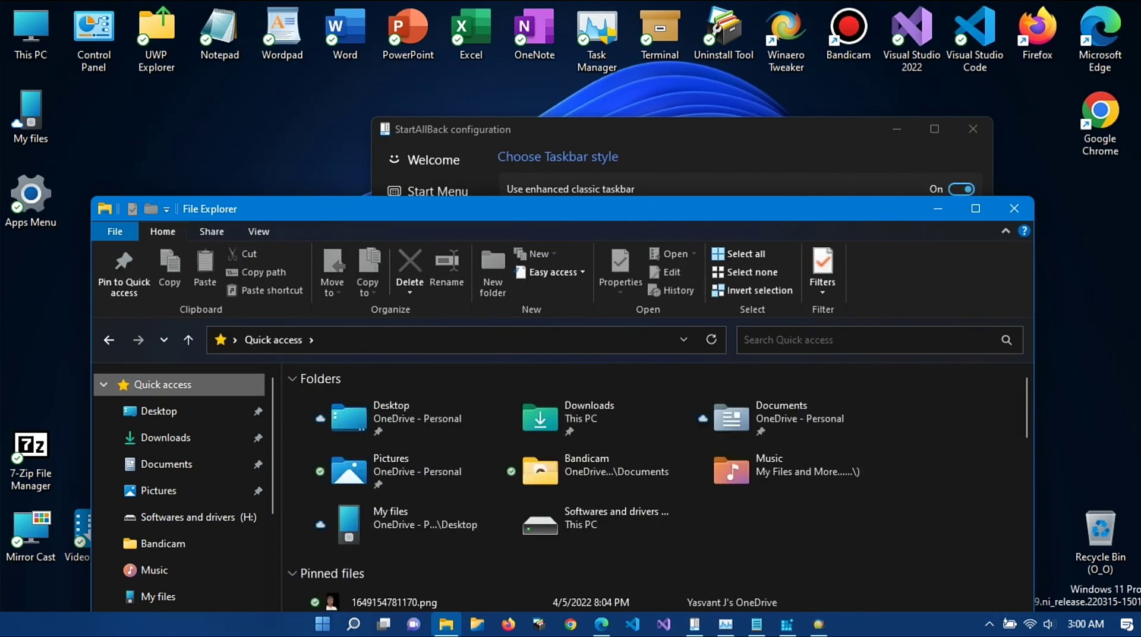
pyautogui.click(290, 571)
pyautogui.click(289, 598)
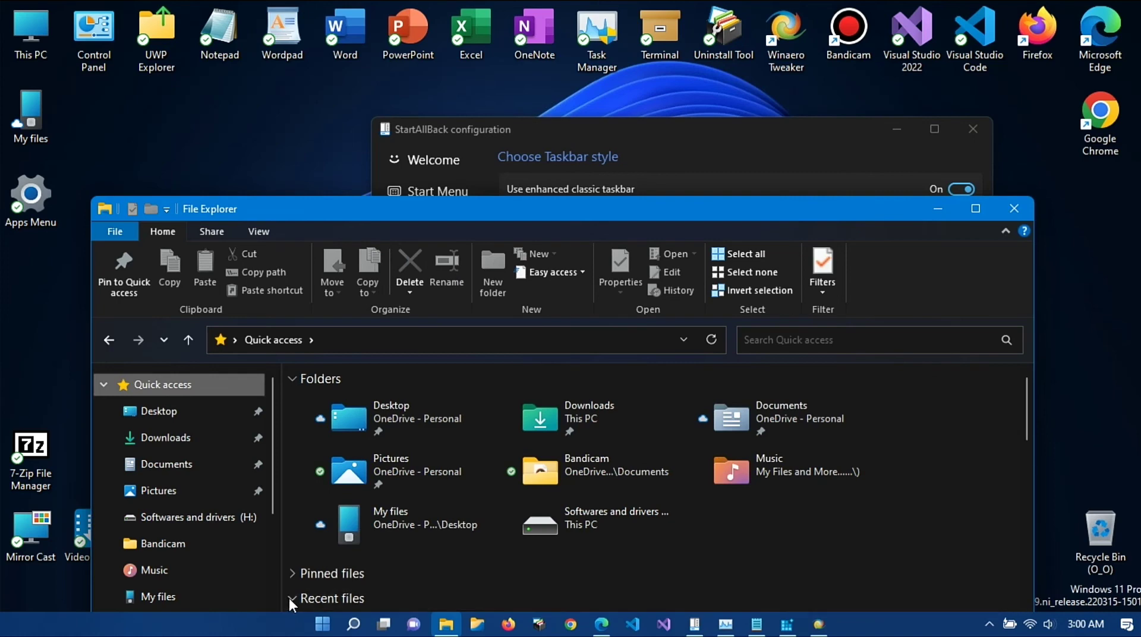
# - Maximize the File Explorer window again and display the folders and drives of This PC
pyautogui.moveTo(564, 201); pyautogui.dragTo(550, 95)
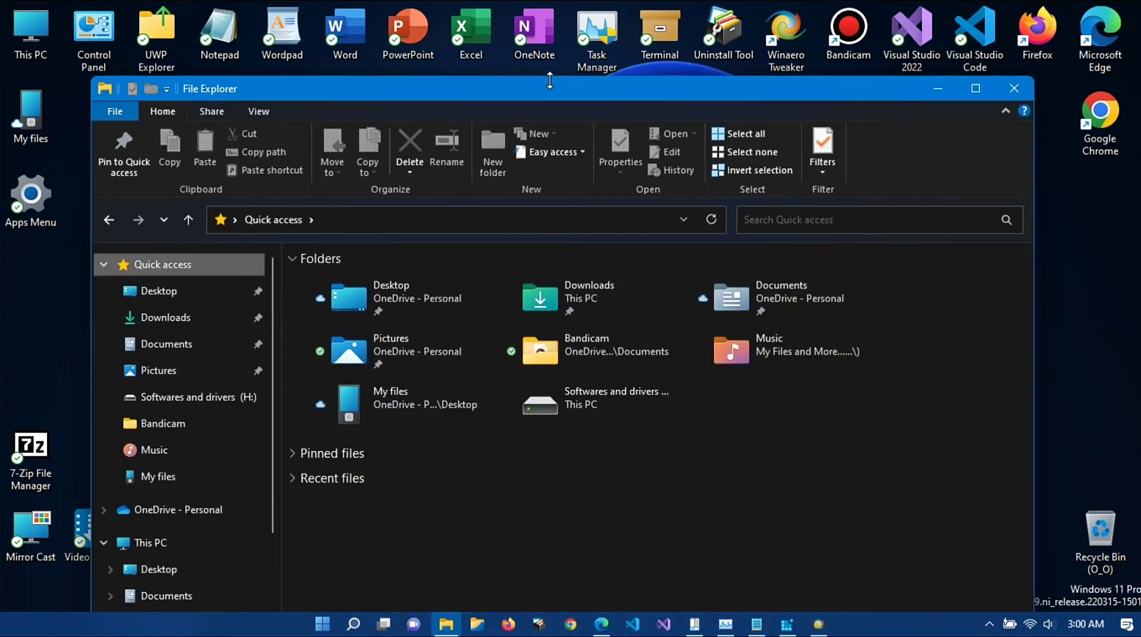
pyautogui.doubleClick(549, 98)
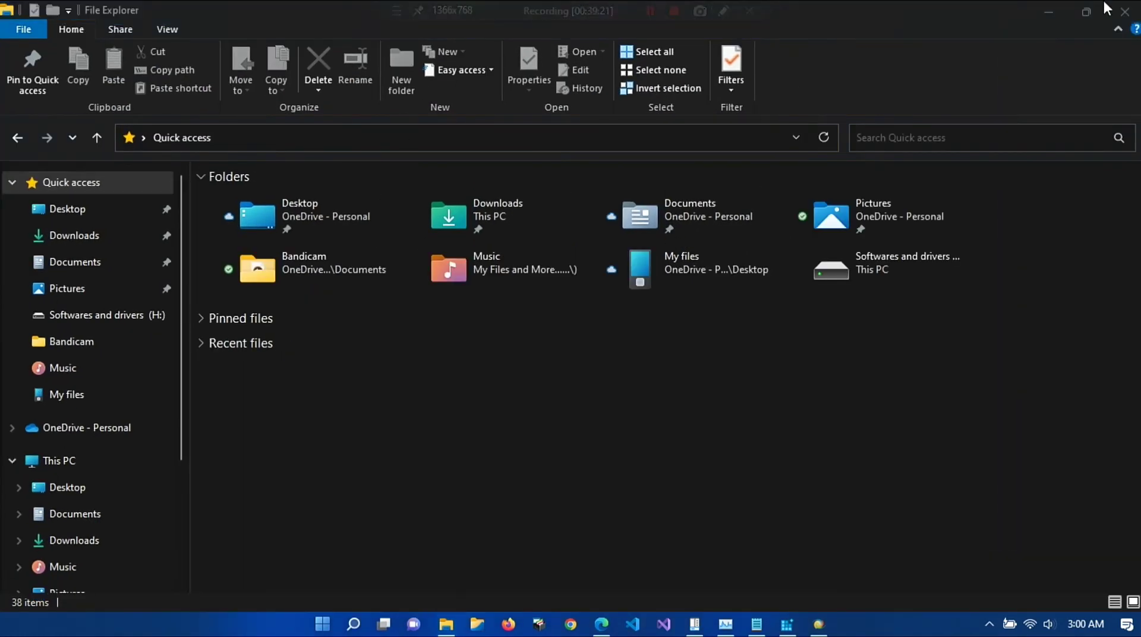
pyautogui.click(1117, 29)
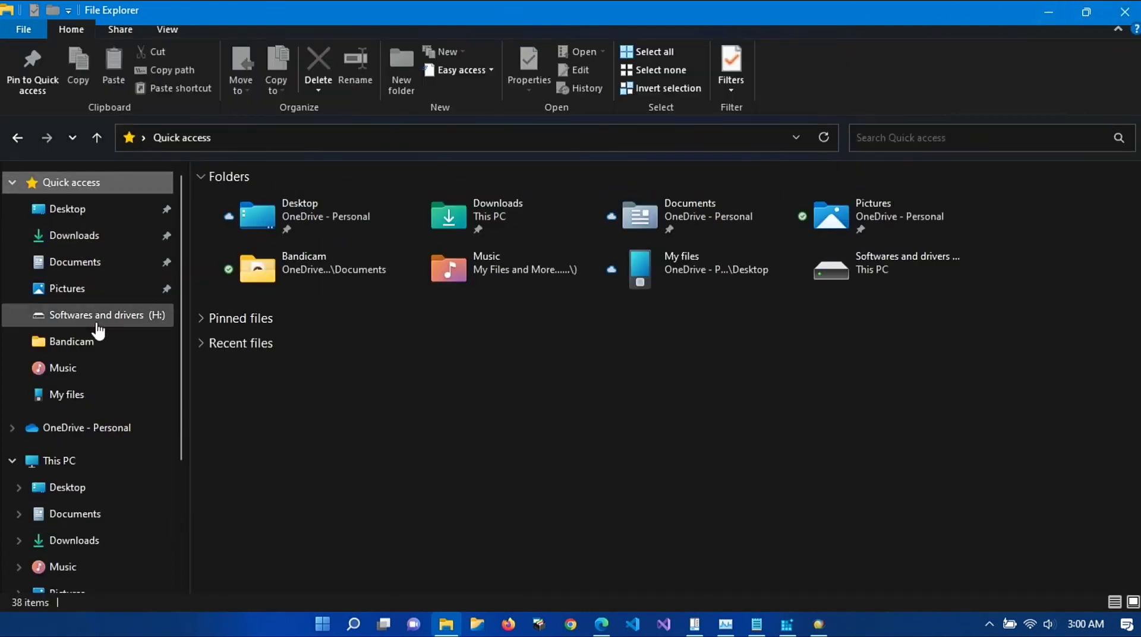
pyautogui.click(72, 463)
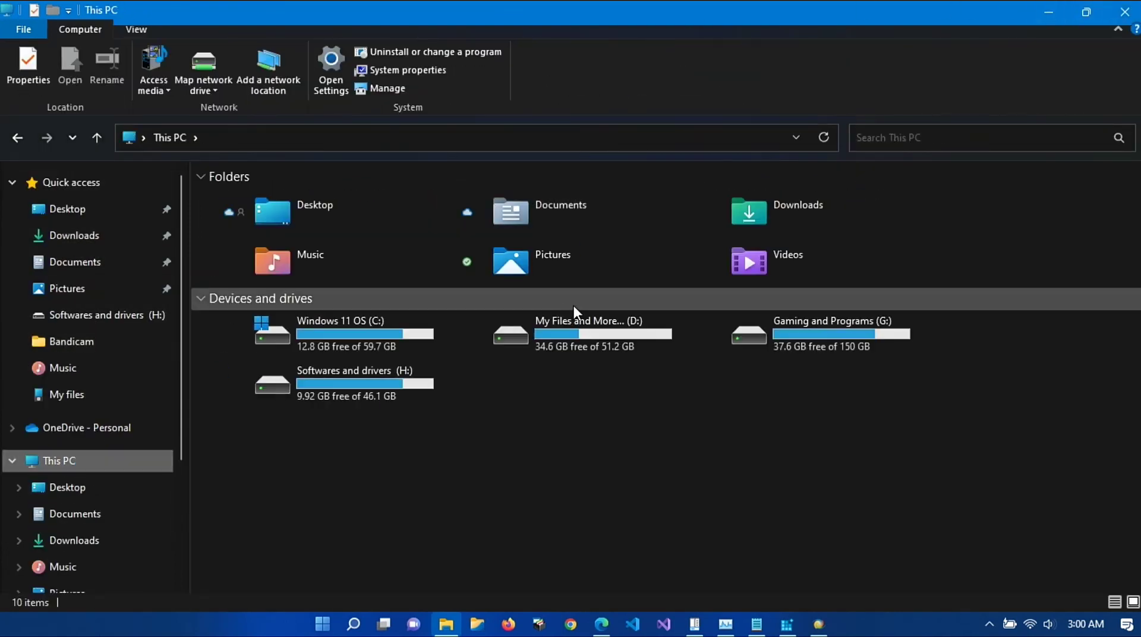
# - Refresh the This PC view and bring the untitled Notepad note back to the front
pyautogui.rightClick(675, 455)
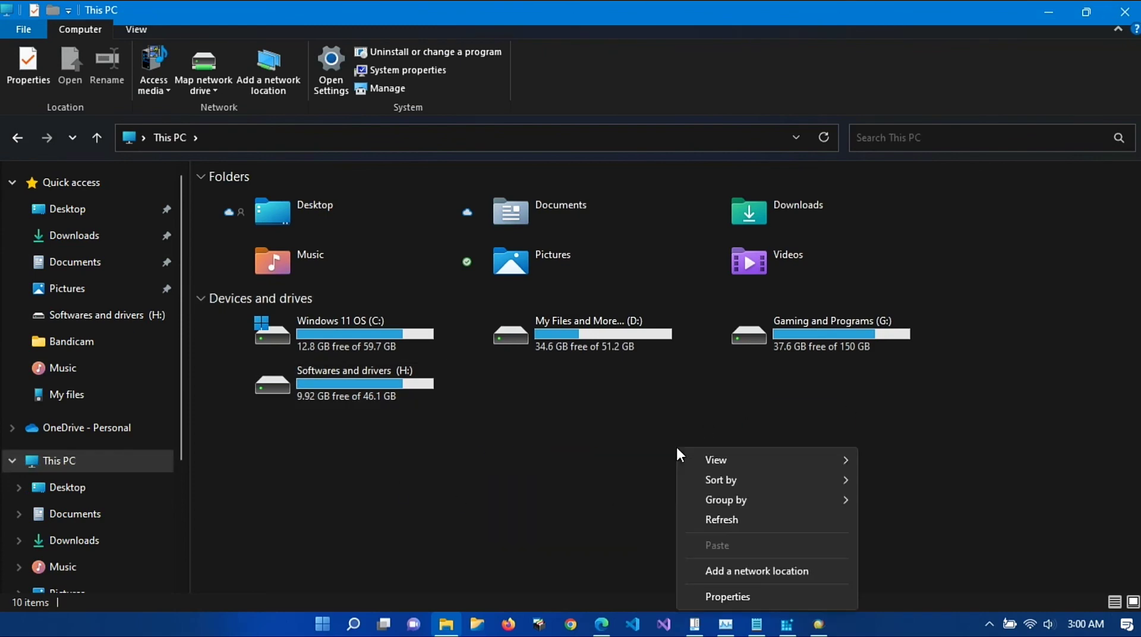
pyautogui.click(727, 523)
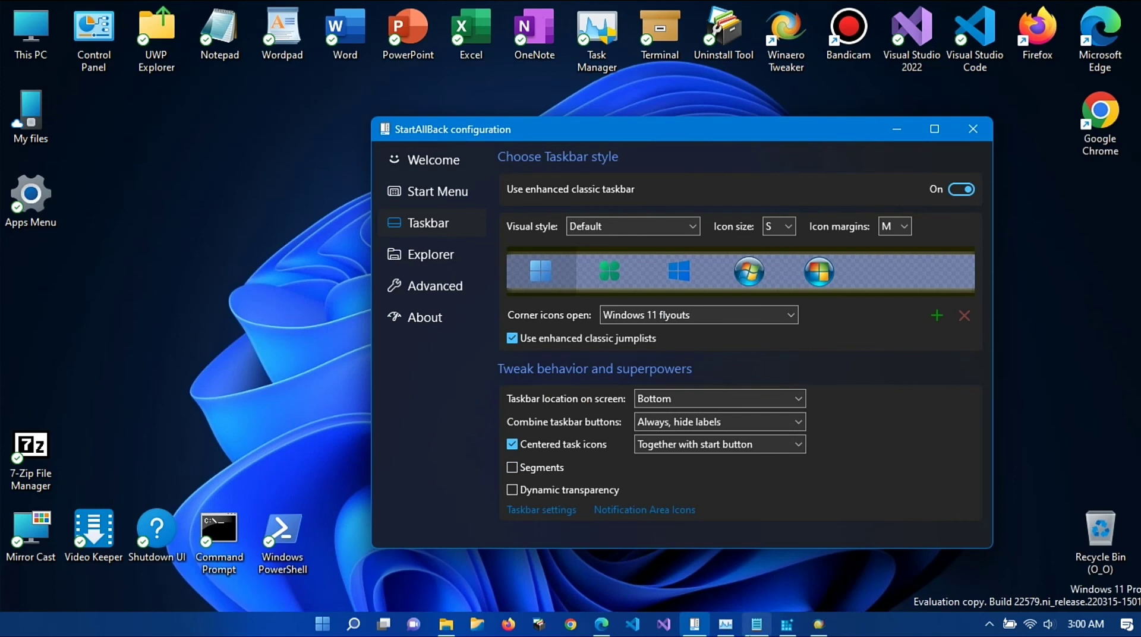
pyautogui.click(756, 624)
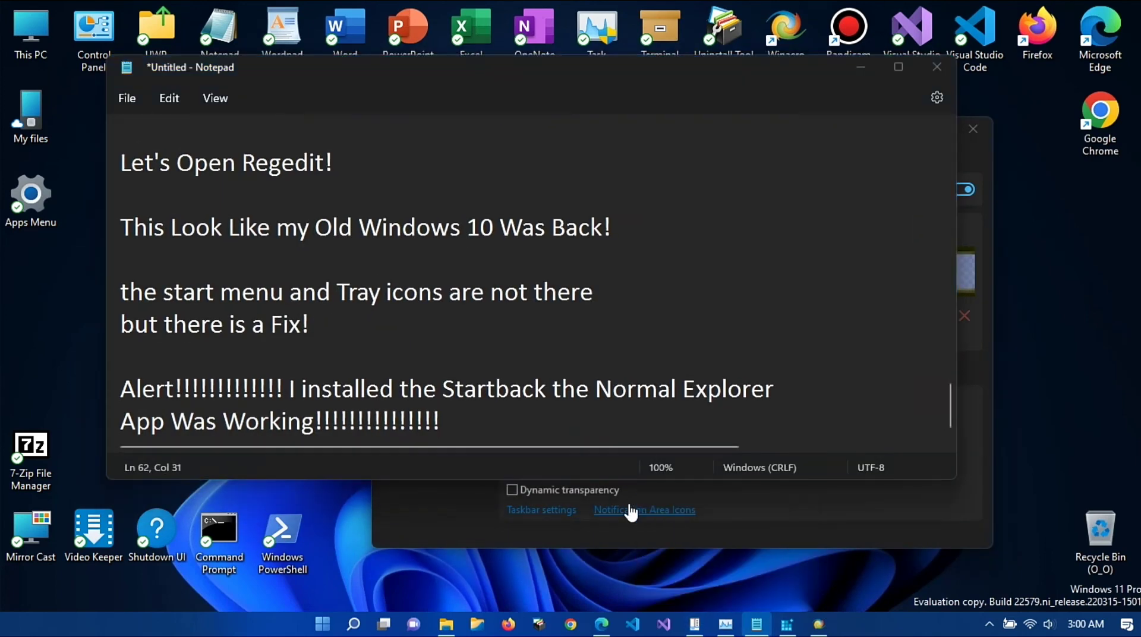
# - Add the line "We Didn't Go to the control panel side let's go!!" below a blank line at the end of the note
pyautogui.click(540, 433)
pyautogui.scroll(-1, 540, 434)
pyautogui.press('Return')
pyautogui.press('Return')
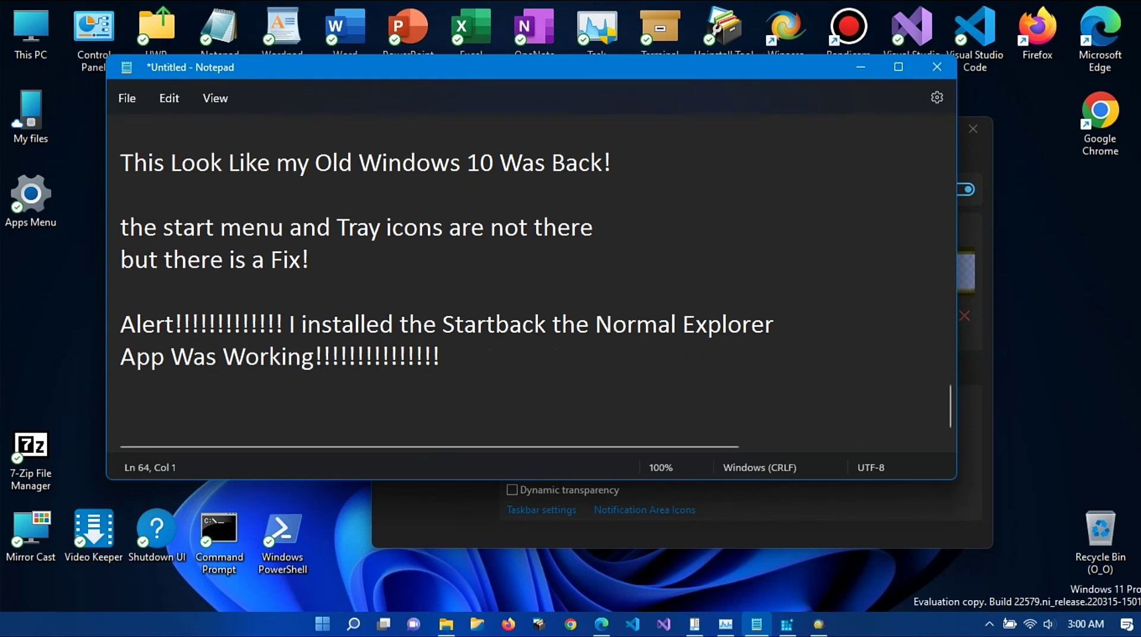
pyautogui.write('We Did;')
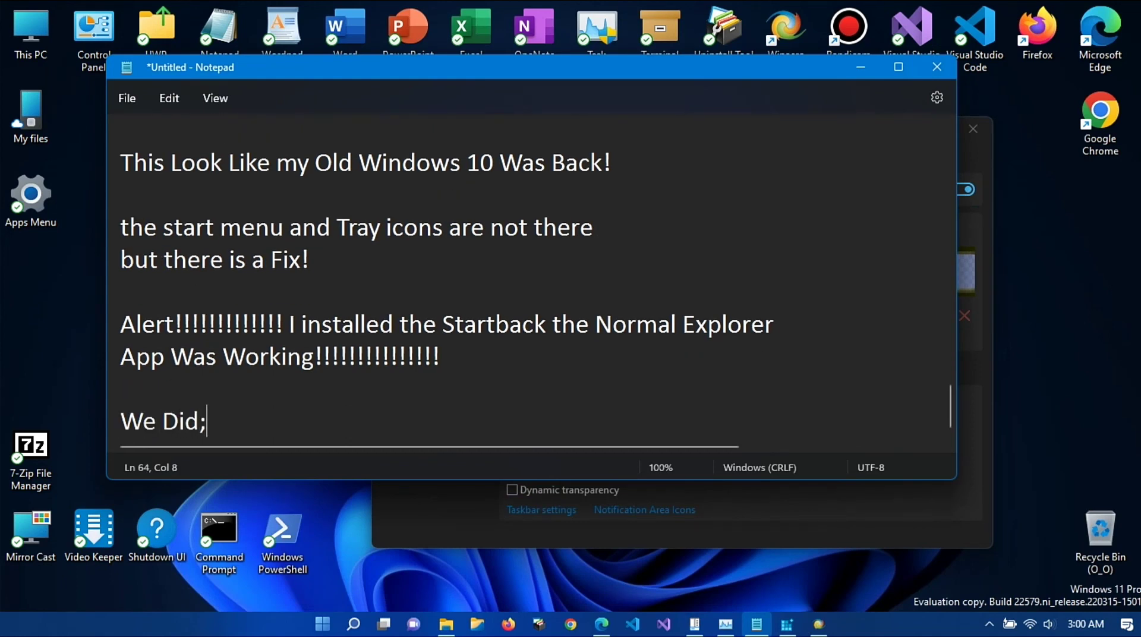
pyautogui.press('BackSpace')
pyautogui.write("'n")
pyautogui.press('BackSpace')
pyautogui.press('BackSpace')
pyautogui.write("n't Go ")
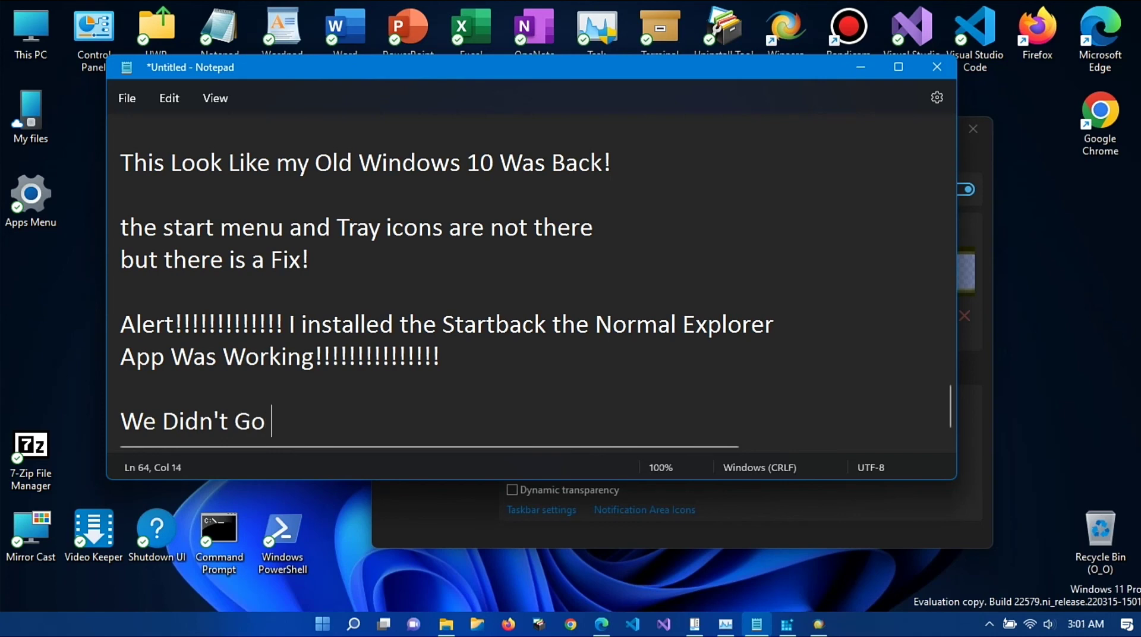
pyautogui.write('to the c')
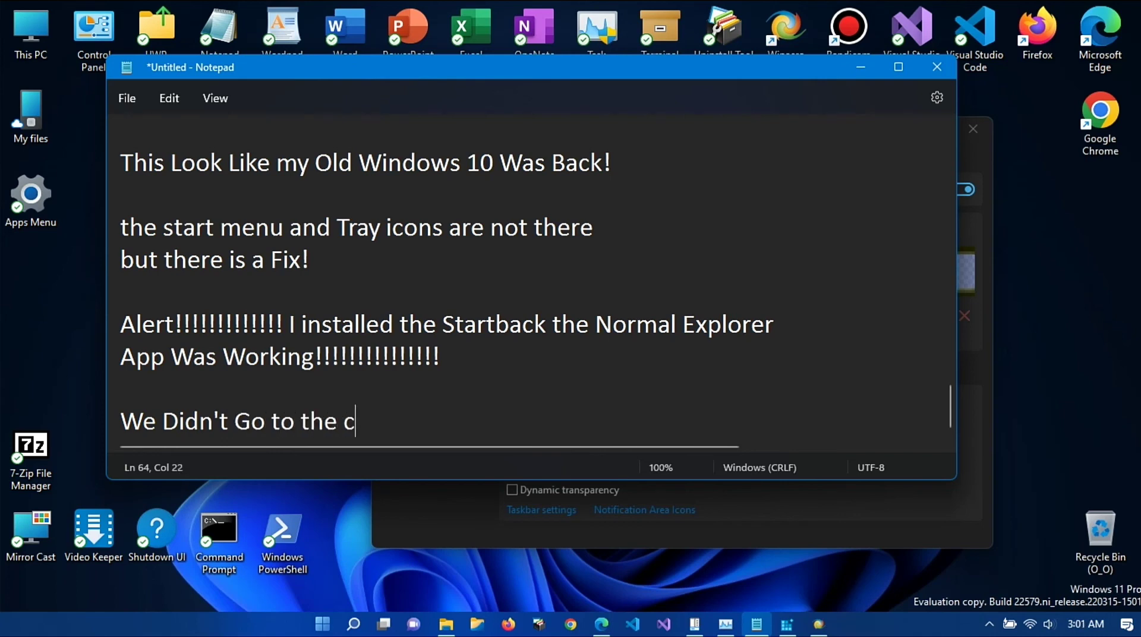
pyautogui.write('ontrol')
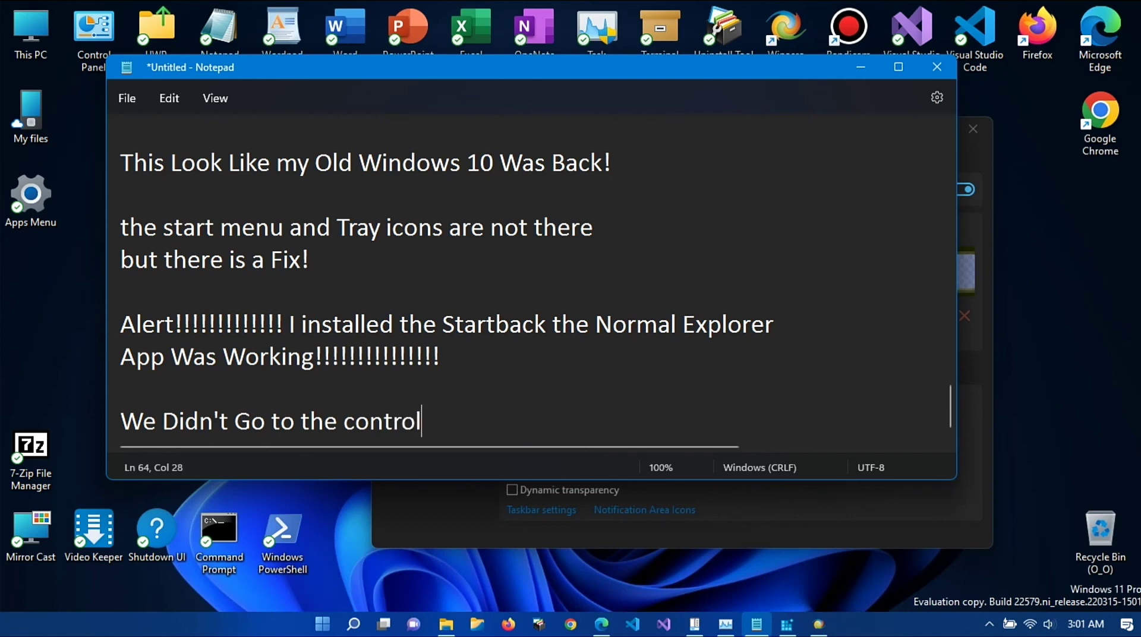
pyautogui.write(' panel s')
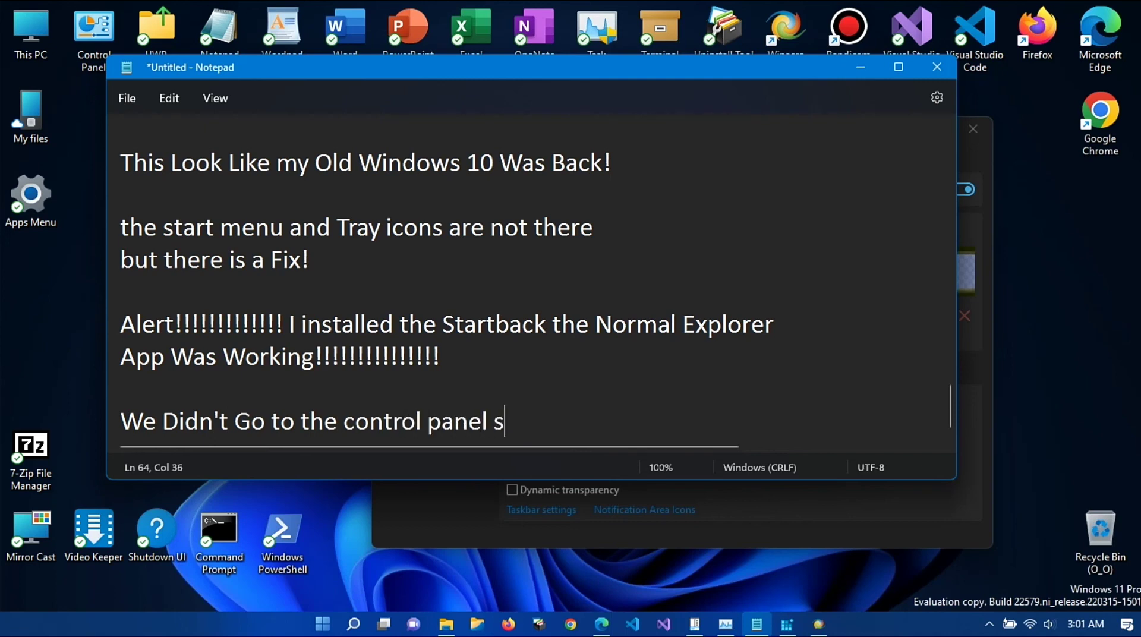
pyautogui.write('ide l')
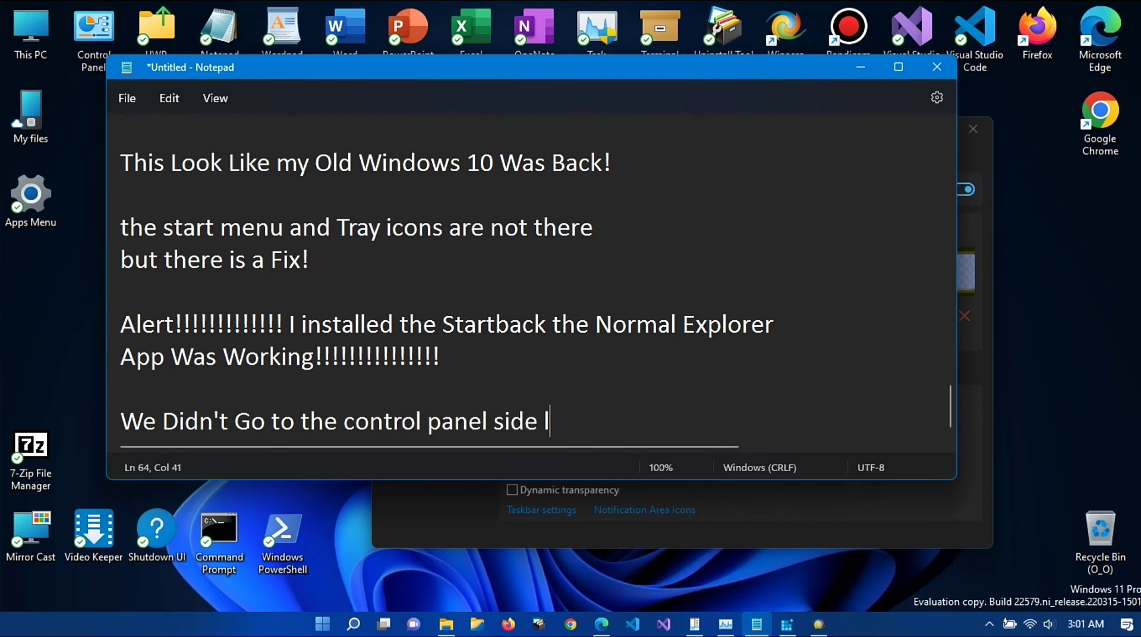
pyautogui.write("et's go!!")
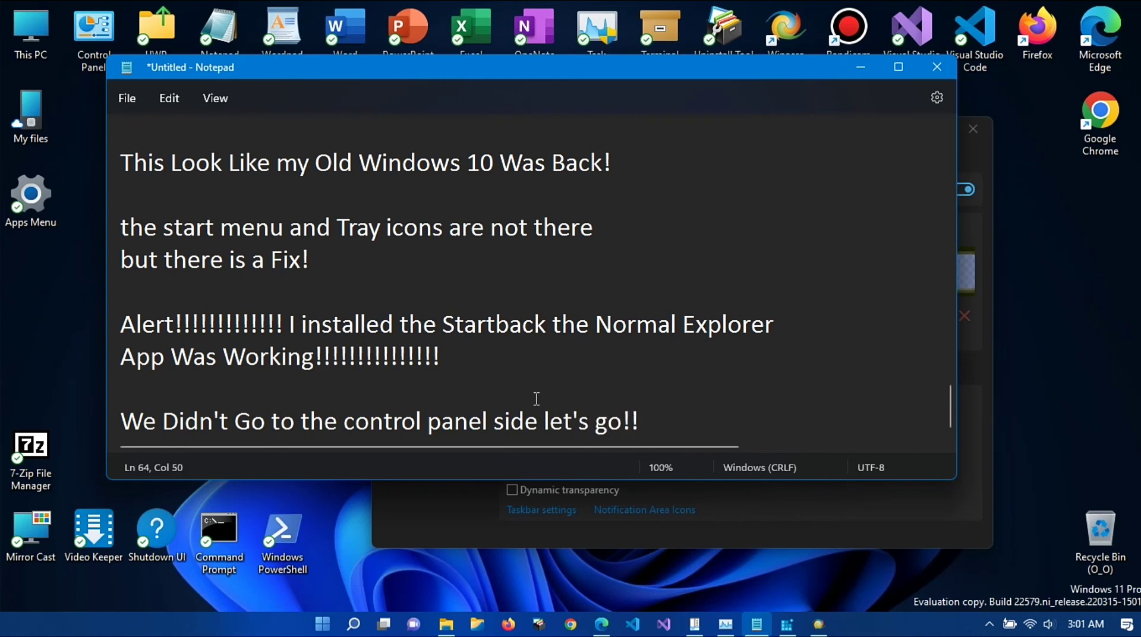
# - Open the Run dialog and add "Run app in Dark Mode!!!!!!!!!!!" below a blank line in the note
pyautogui.press('super+r')
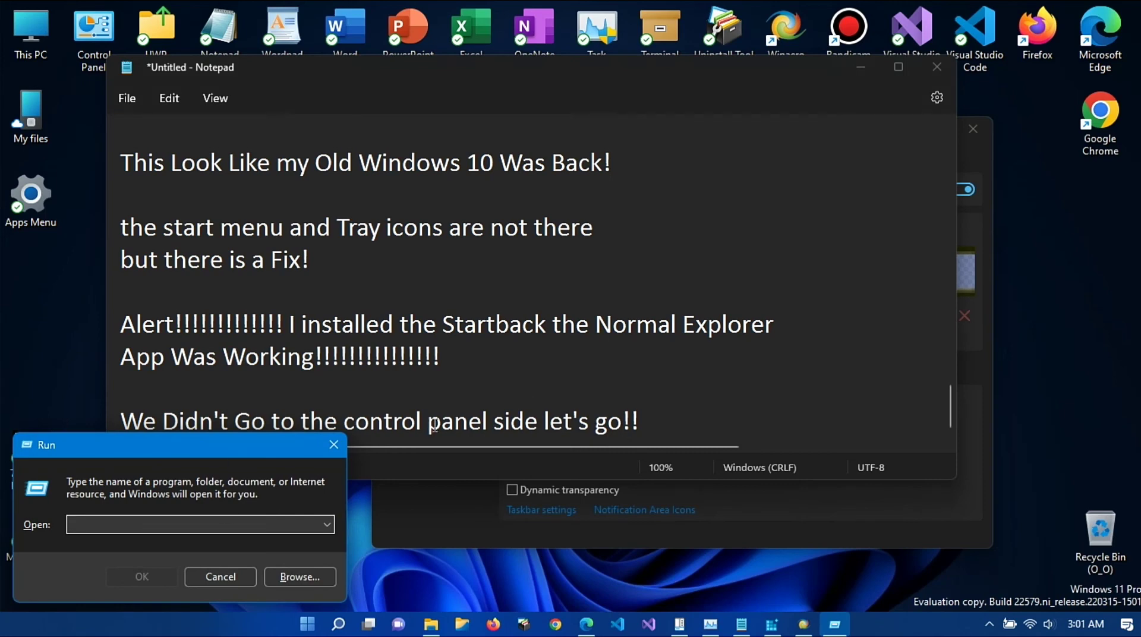
pyautogui.click(703, 414)
pyautogui.press('Return')
pyautogui.press('Return')
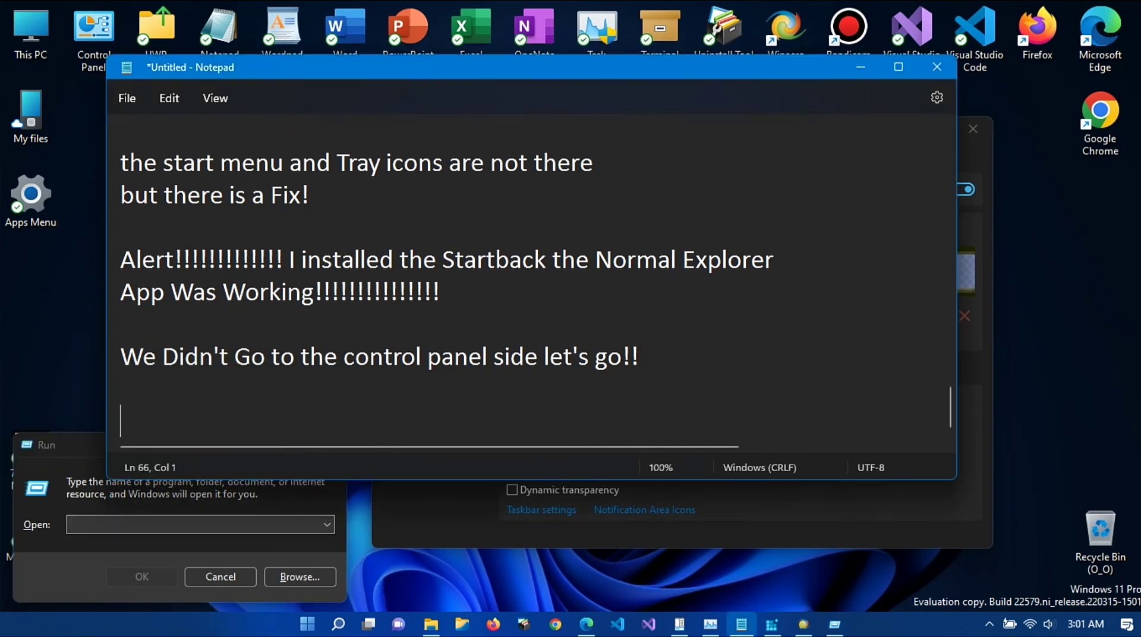
pyautogui.write('Run app in ')
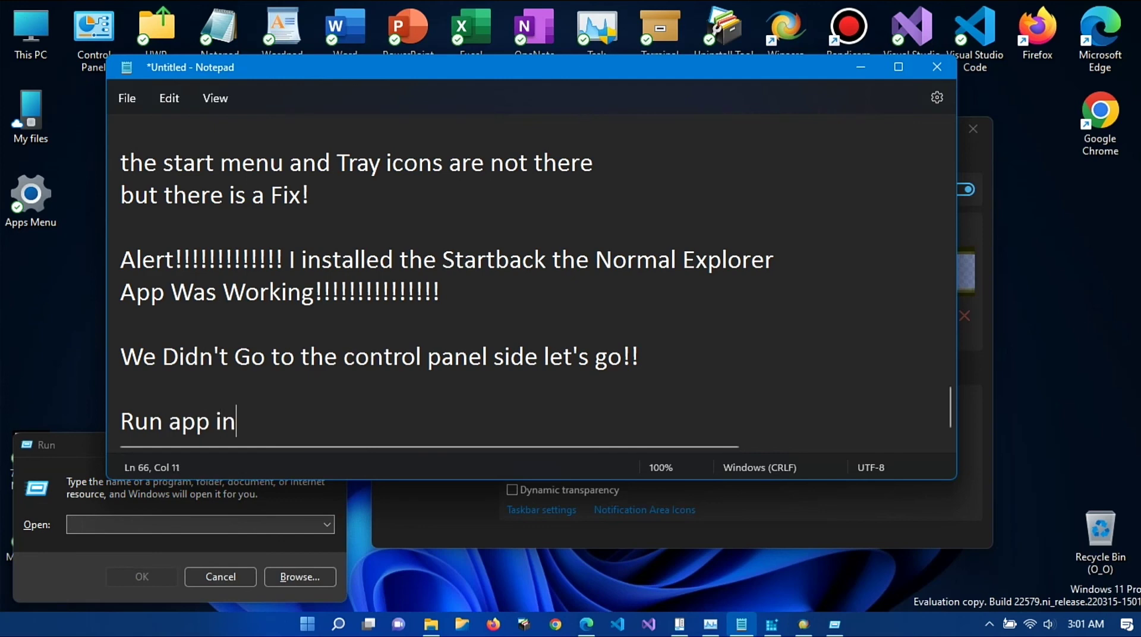
pyautogui.write('Dark Mode')
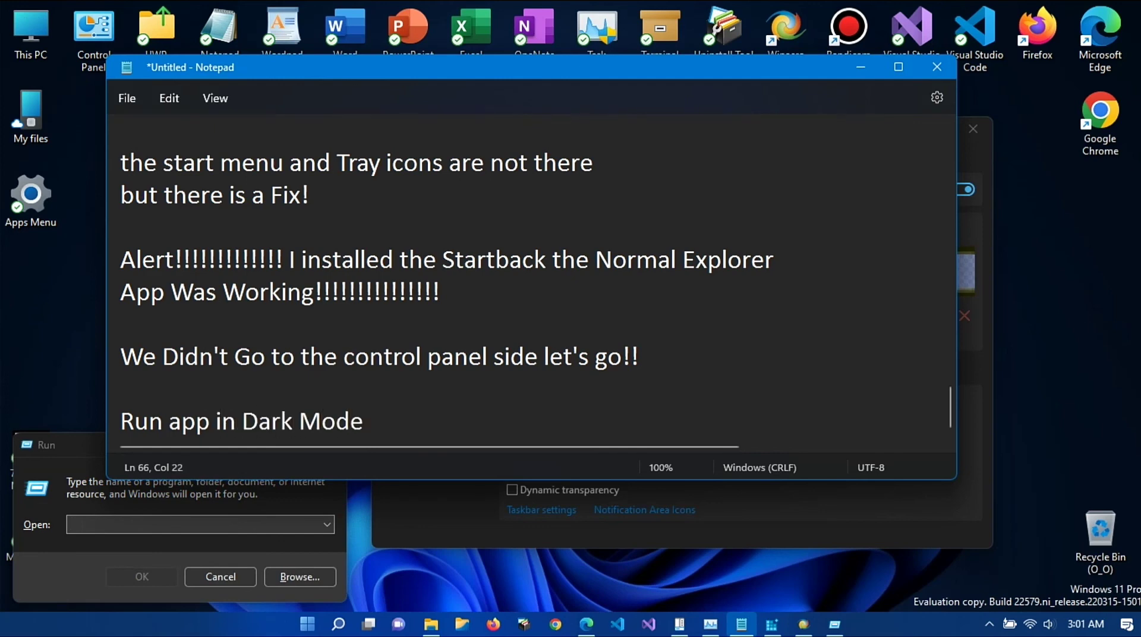
pyautogui.press('BackSpace')
pyautogui.write('!!!!!!!!!!!')
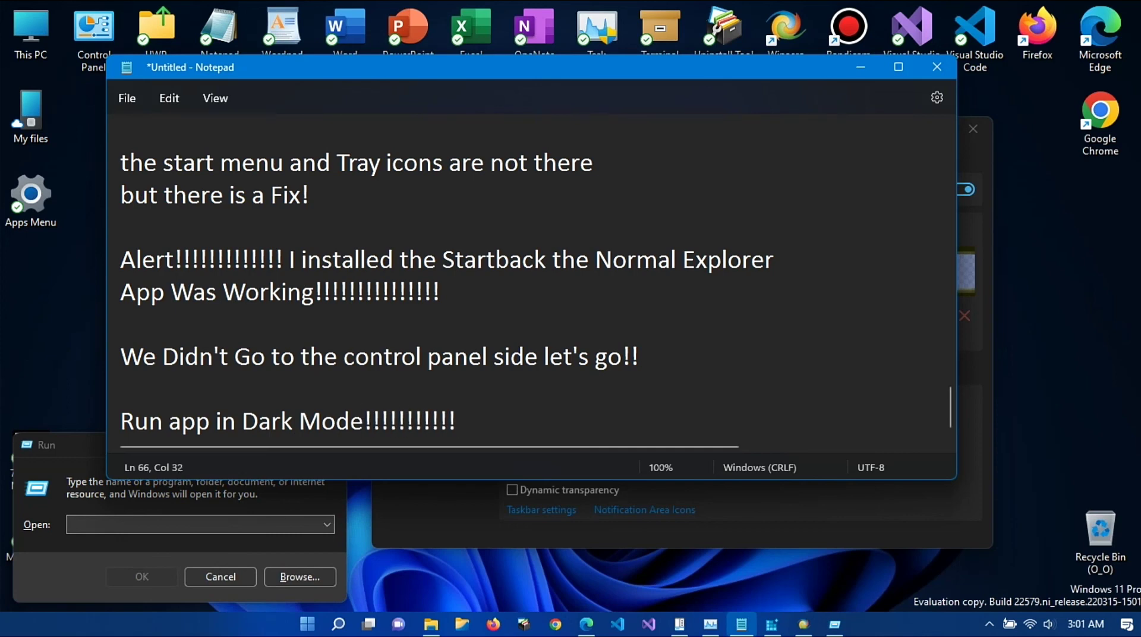
# - Launch Control Panel from the Run dialog with the command "control"
pyautogui.click(177, 521)
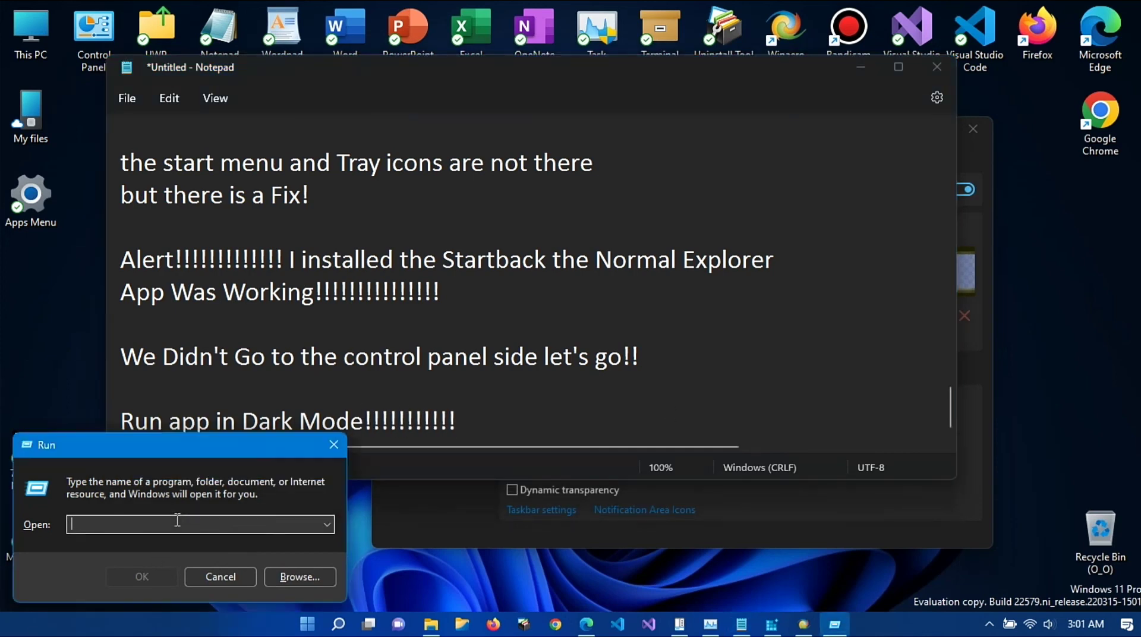
pyautogui.write('control')
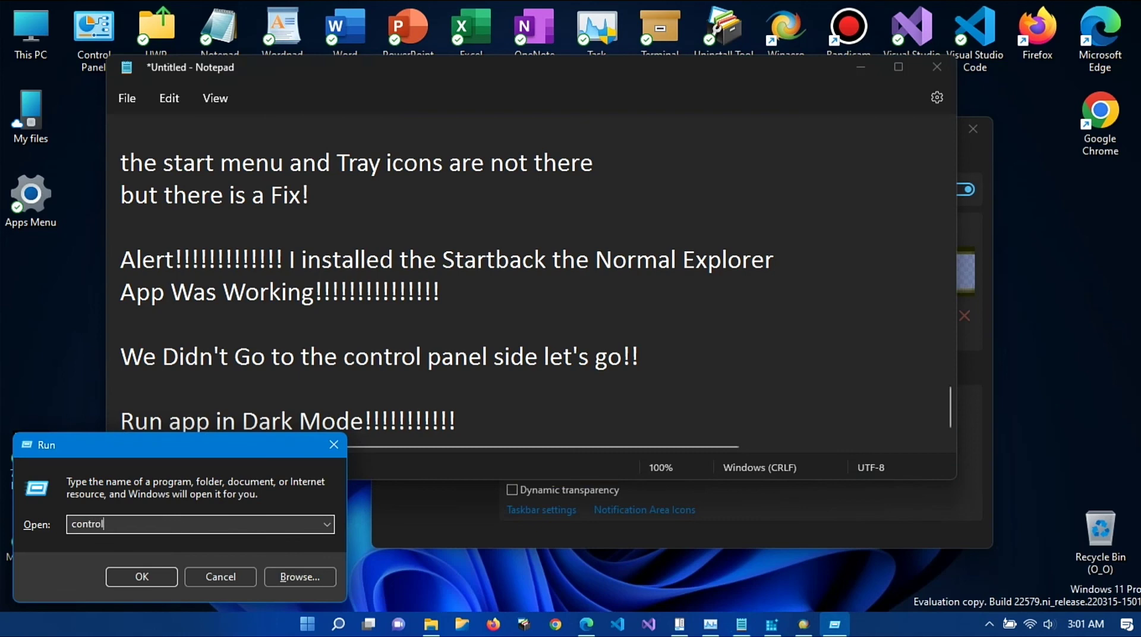
pyautogui.press('Return')
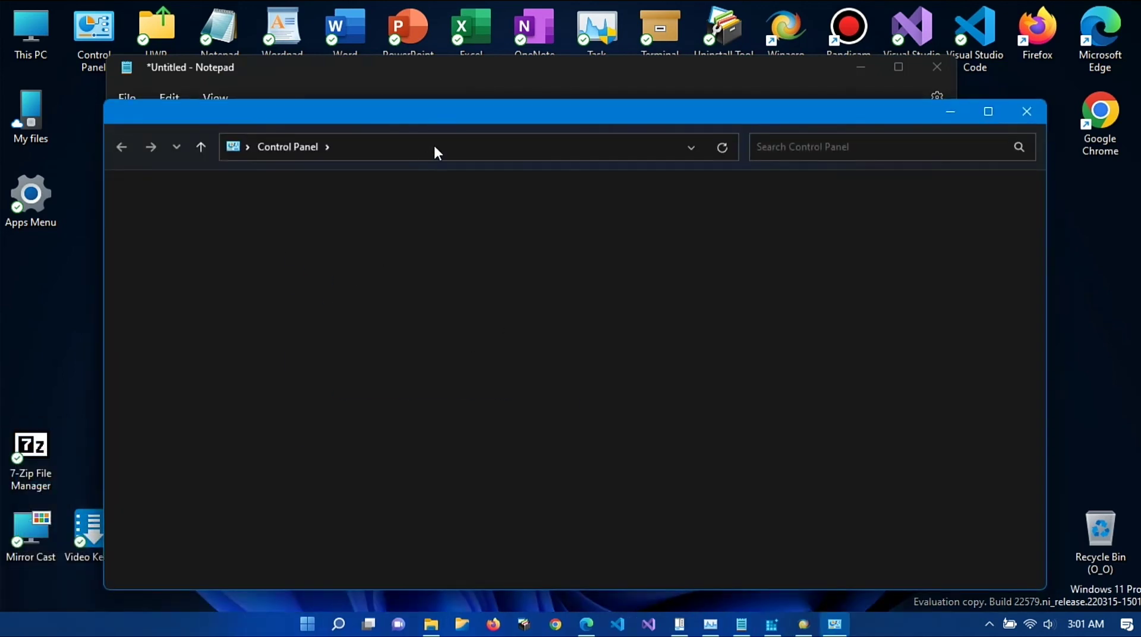
# - Move the Notepad window aside and snap the Control Panel window to the right half of the screen
pyautogui.moveTo(479, 114); pyautogui.dragTo(742, 215)
pyautogui.click(706, 107)
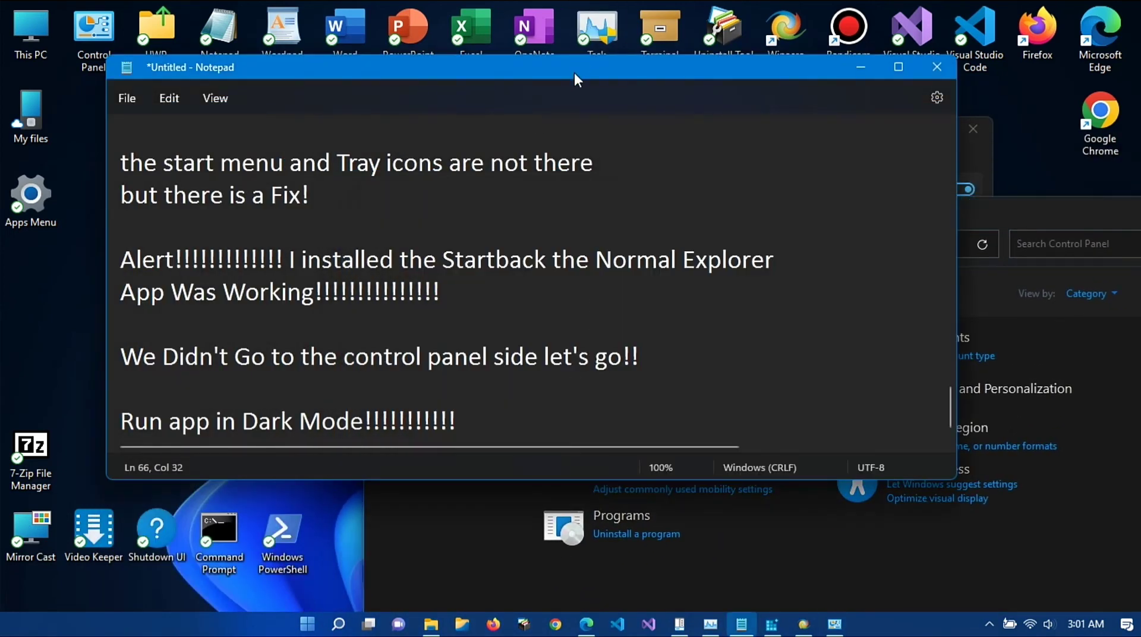
pyautogui.moveTo(574, 79); pyautogui.dragTo(333, 34)
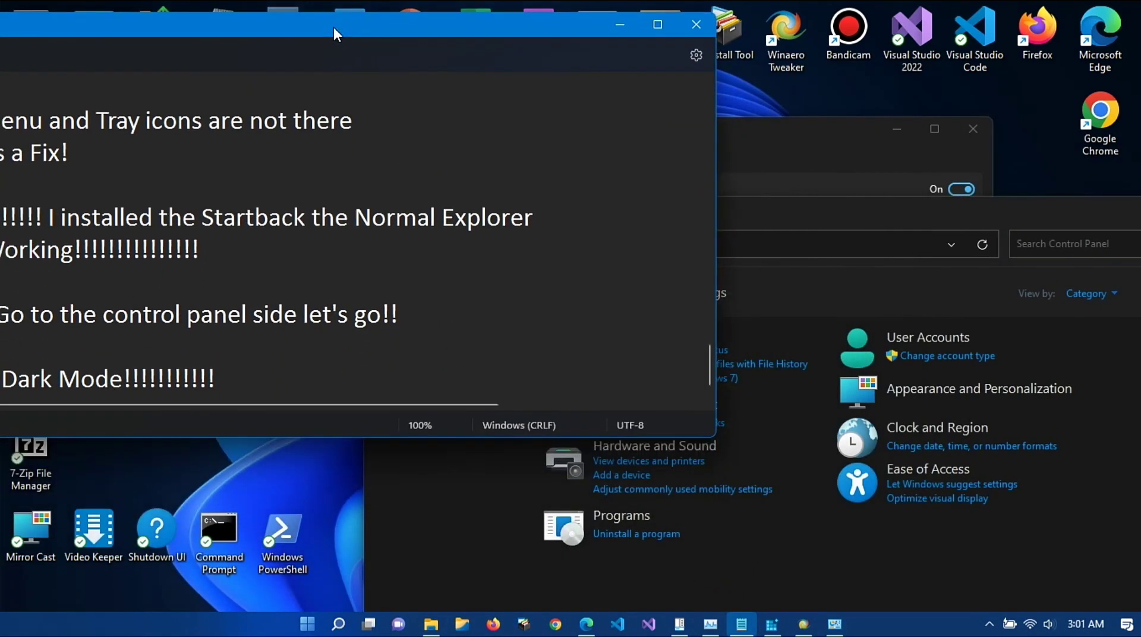
pyautogui.click(760, 206)
pyautogui.moveTo(760, 207); pyautogui.dragTo(1138, 264)
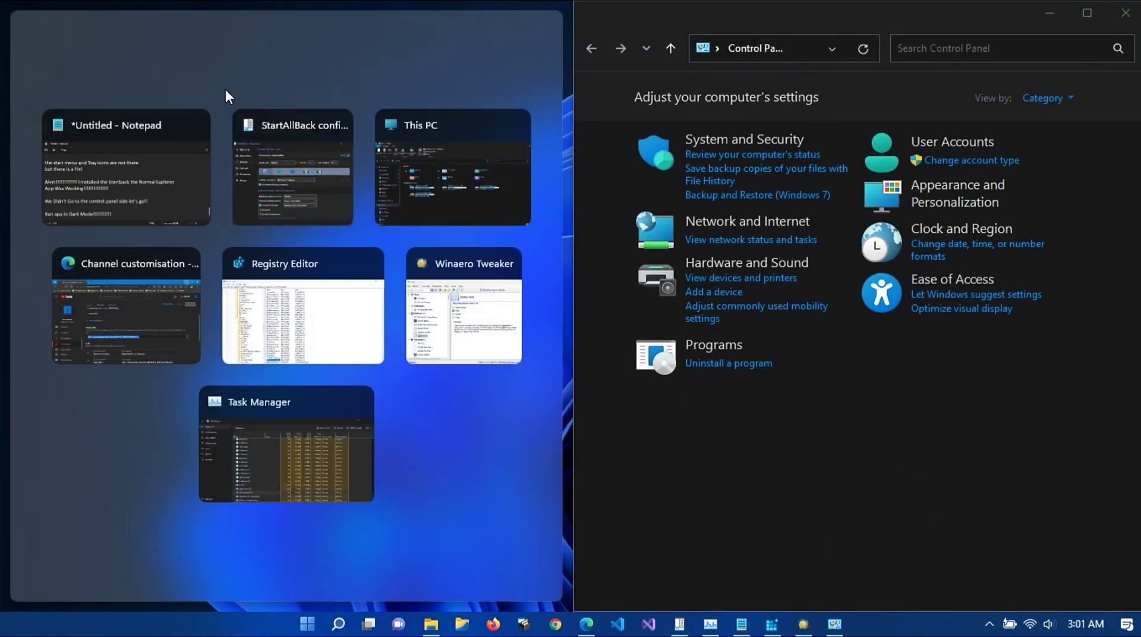
# - Dismiss the snap suggestions, then narrow and reposition the Notepad window so it fits beside Control Panel
pyautogui.click(229, 83)
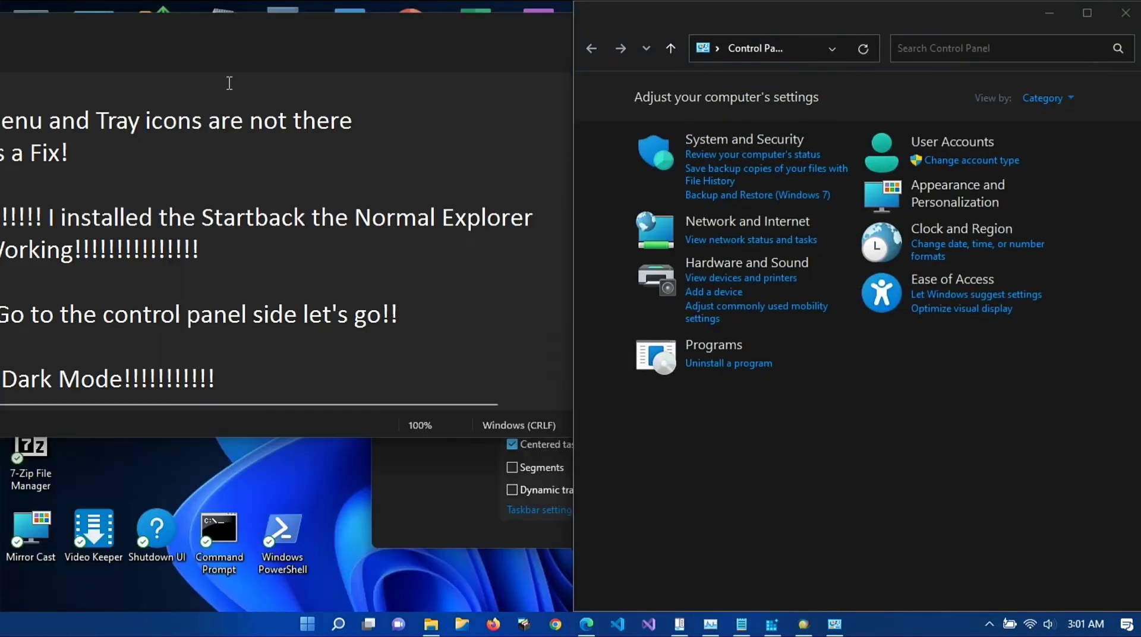
pyautogui.click(242, 369)
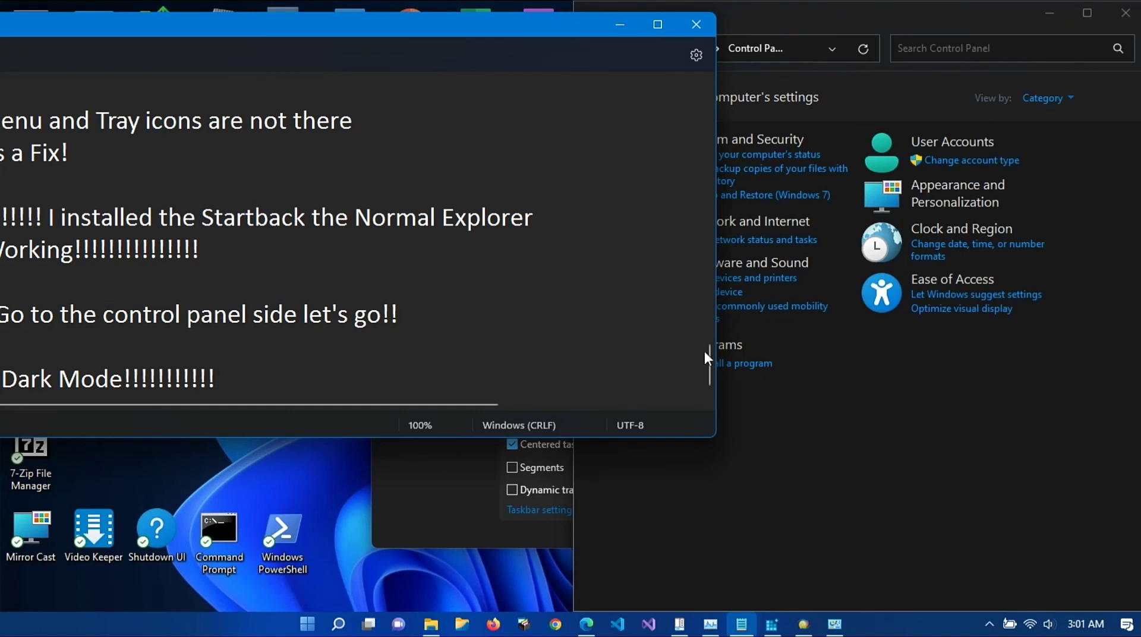
pyautogui.moveTo(712, 440); pyautogui.dragTo(364, 553)
pyautogui.moveTo(196, 35); pyautogui.dragTo(344, 46)
# - Add the line "Control Panel Also in Dark Mode!!!!!!" to the note, correcting the typos in "Also" and "Mode"
pyautogui.press('Return')
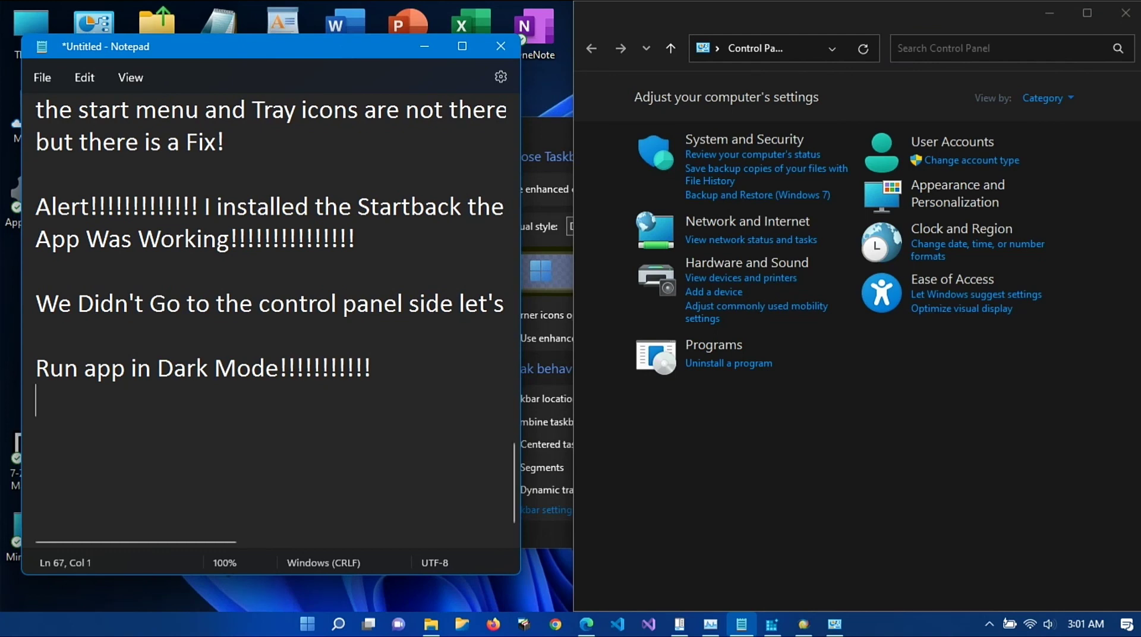
pyautogui.write('Control ')
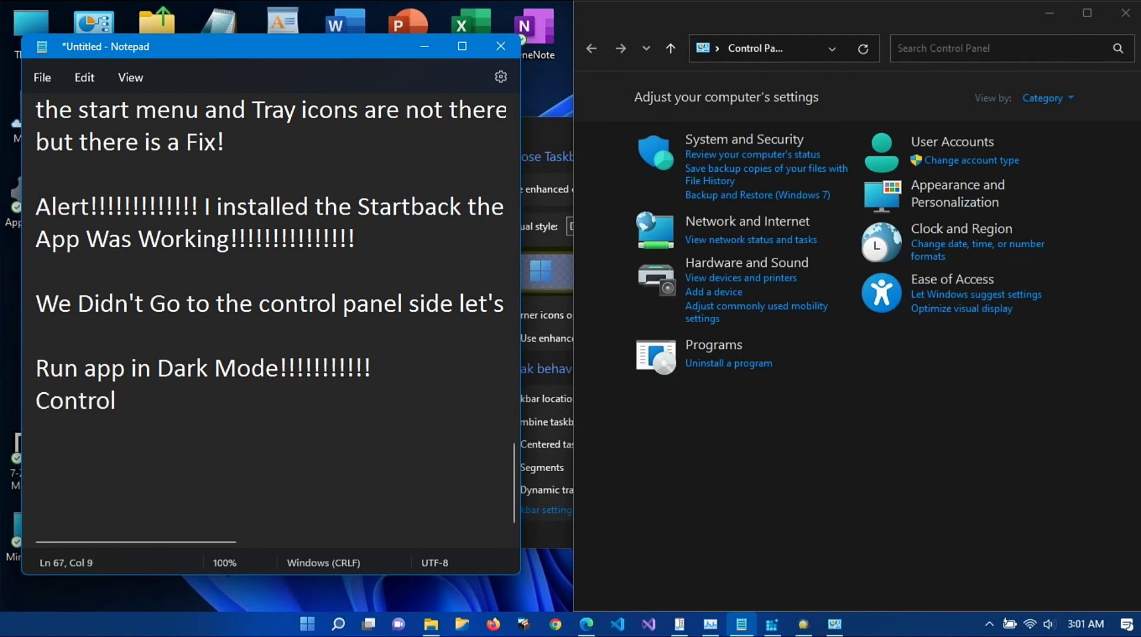
pyautogui.write('Panel Aslo')
pyautogui.press('BackSpace')
pyautogui.press('BackSpace')
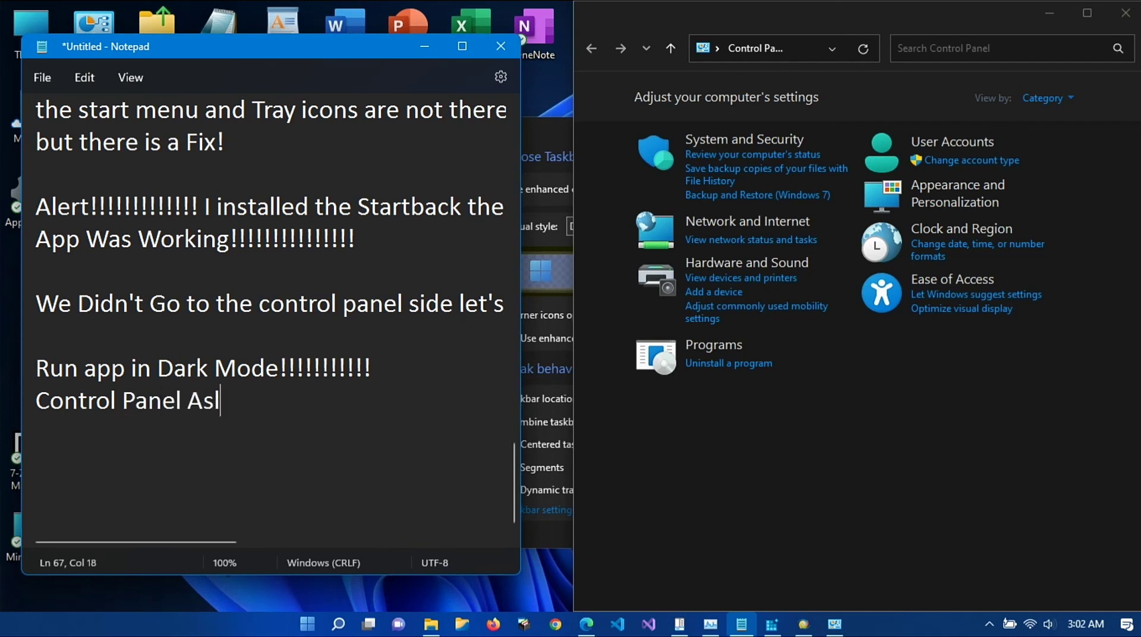
pyautogui.press('BackSpace')
pyautogui.write('k')
pyautogui.press('BackSpace')
pyautogui.write('lso in Dark M')
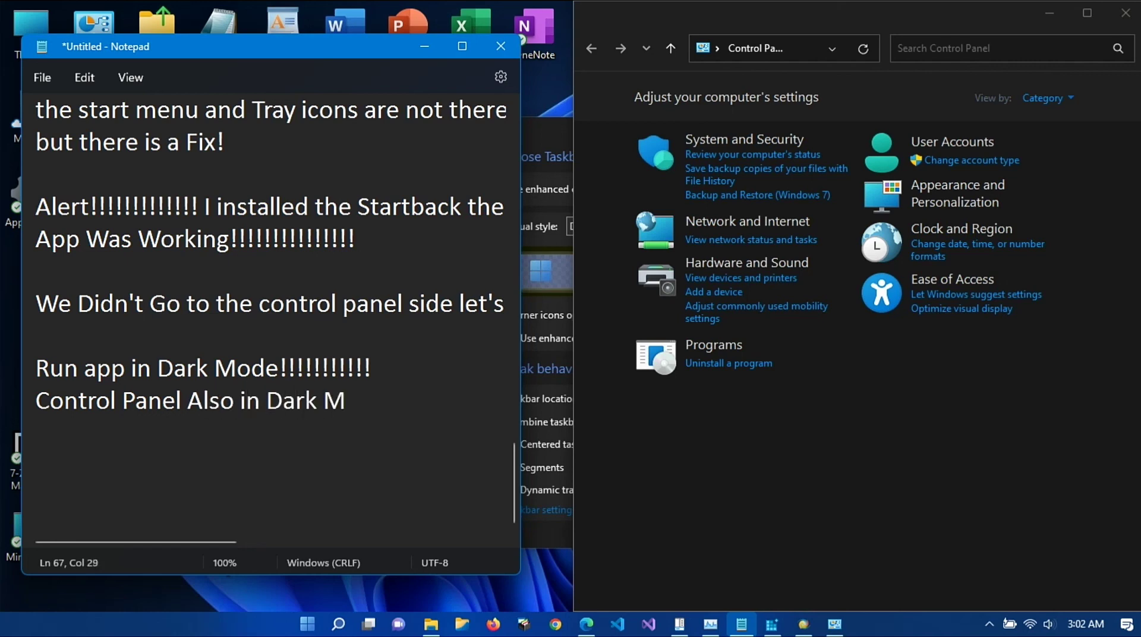
pyautogui.write('Ode!!!!!!')
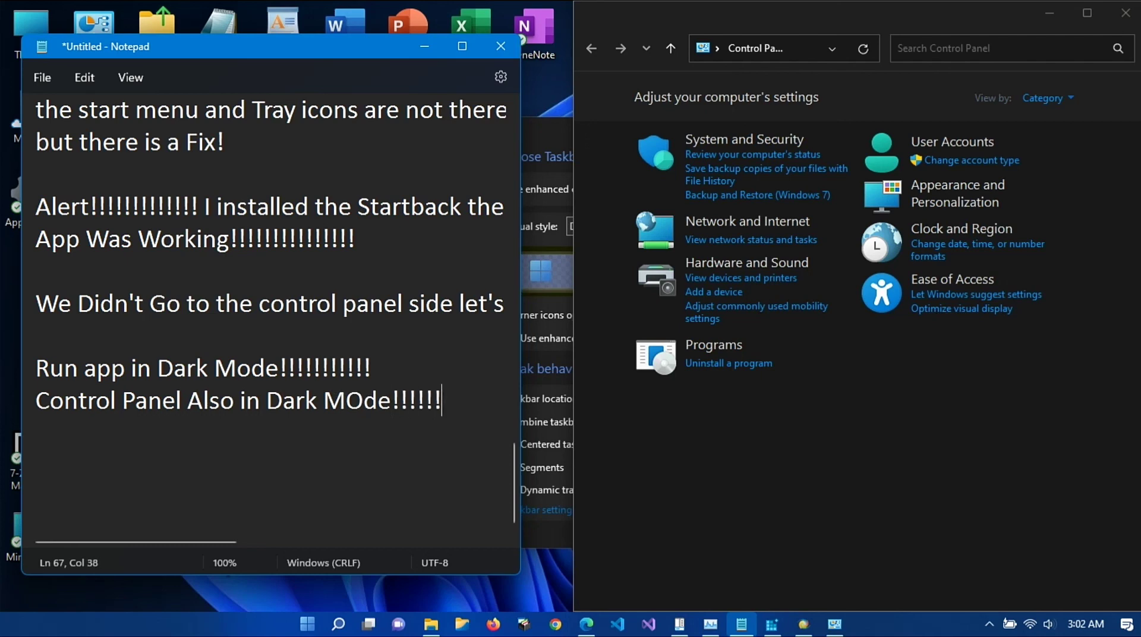
pyautogui.hotkey('ctrl', 'Left')
pyautogui.hotkey('ctrl', 'Left')
pyautogui.press('Delete')
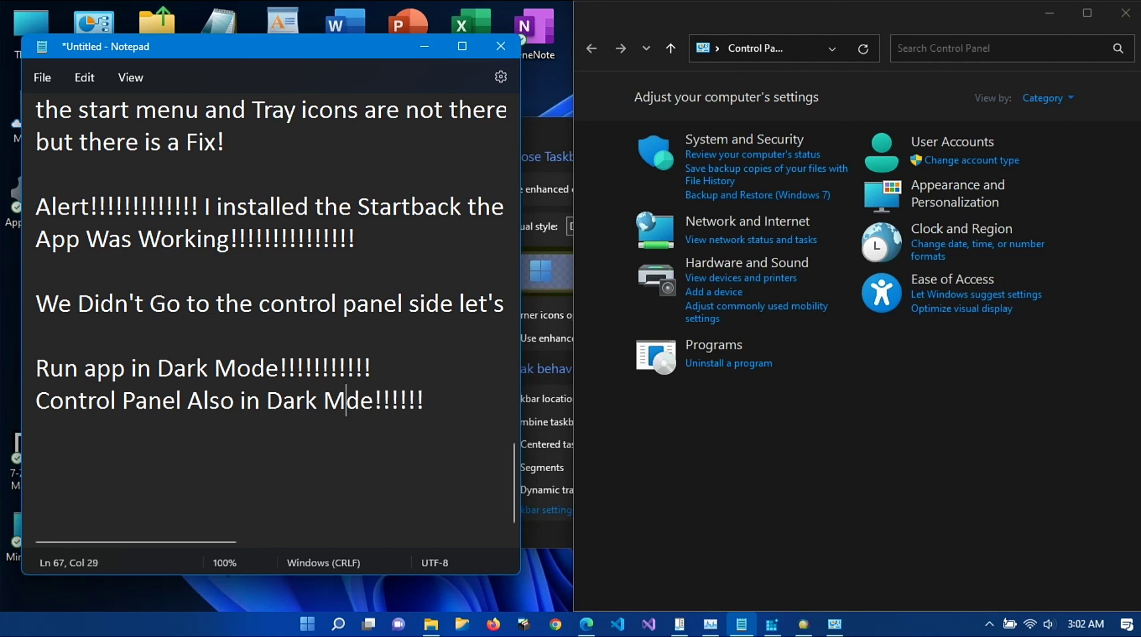
pyautogui.write('o')
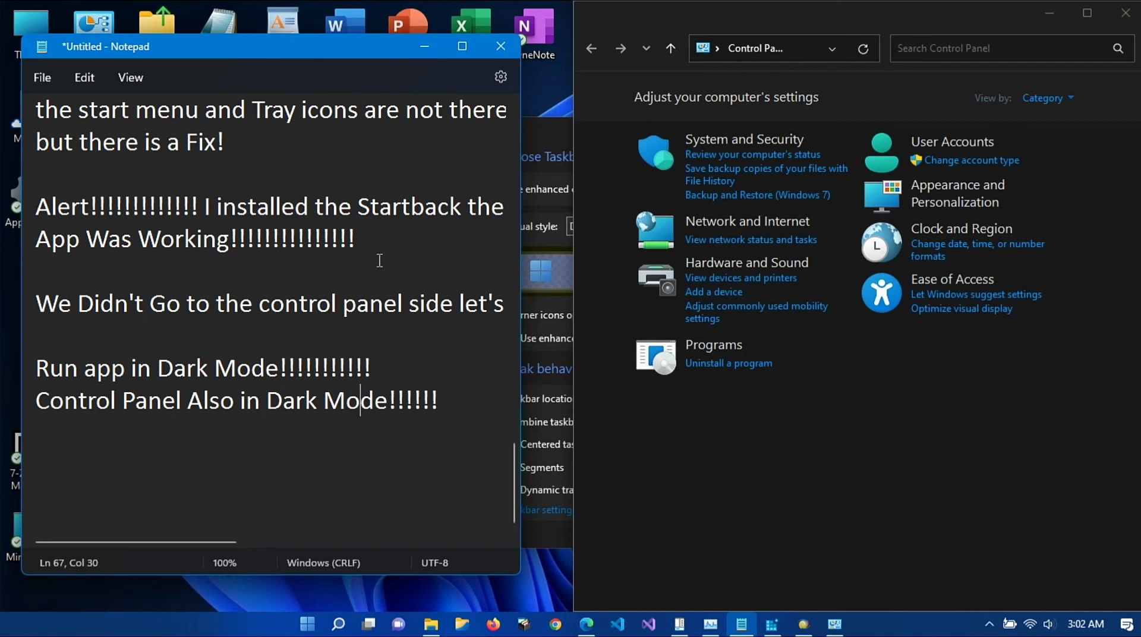
# - Check Control Panel's Programs category and its Uninstall Tool entry, close that tool, and unsnap the Control Panel window
pyautogui.click(720, 352)
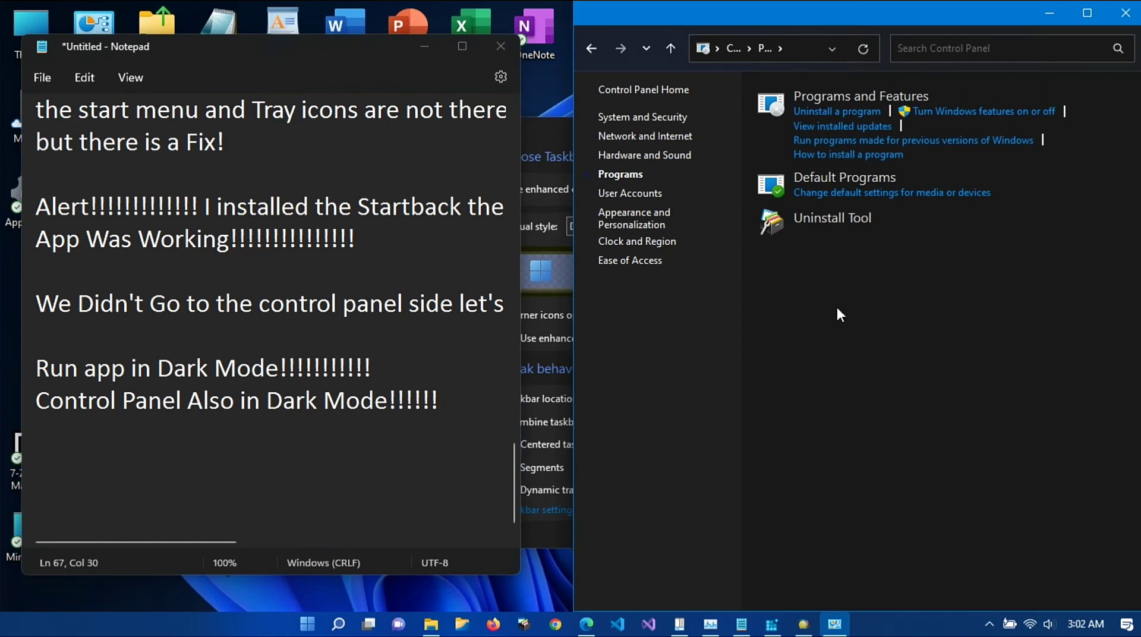
pyautogui.click(844, 226)
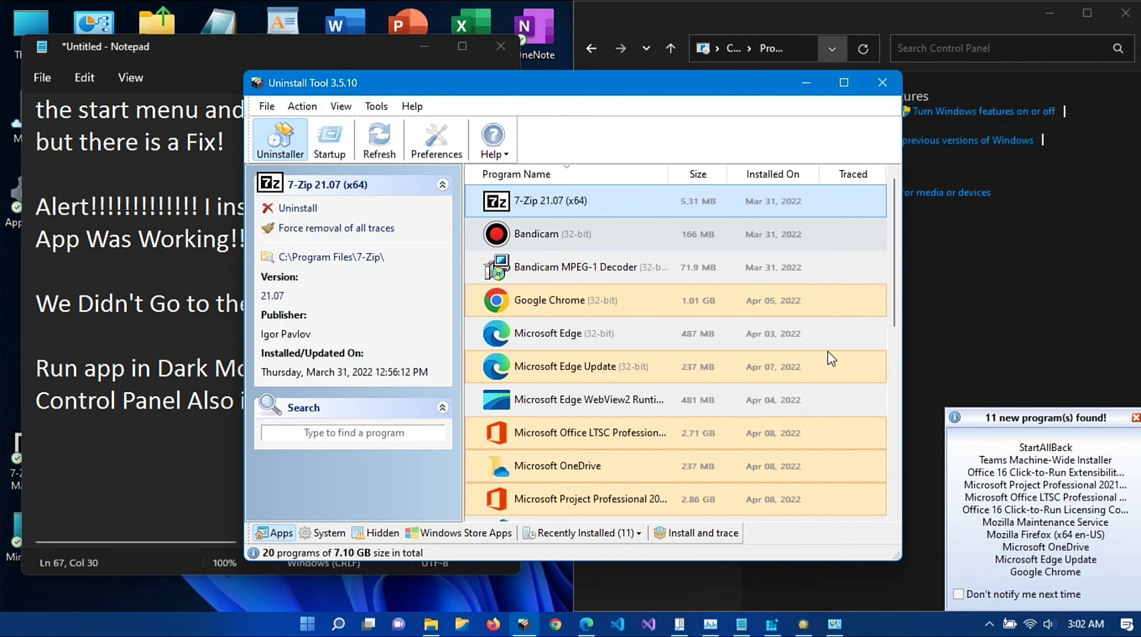
pyautogui.hotkey('alt', 'F4')
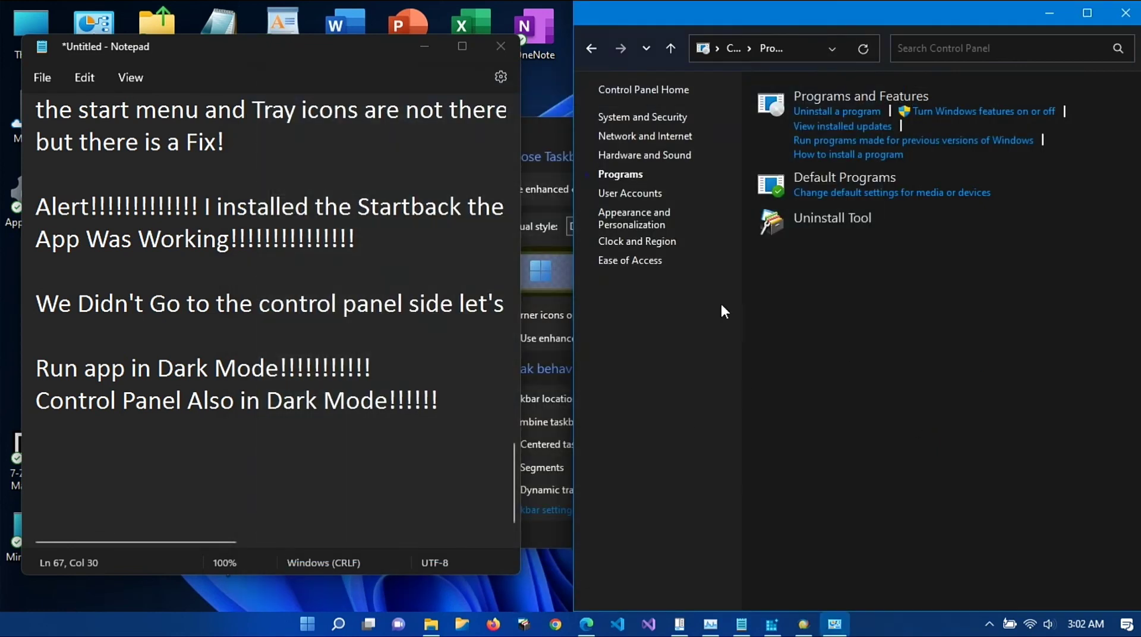
pyautogui.moveTo(942, 13); pyautogui.dragTo(680, 140)
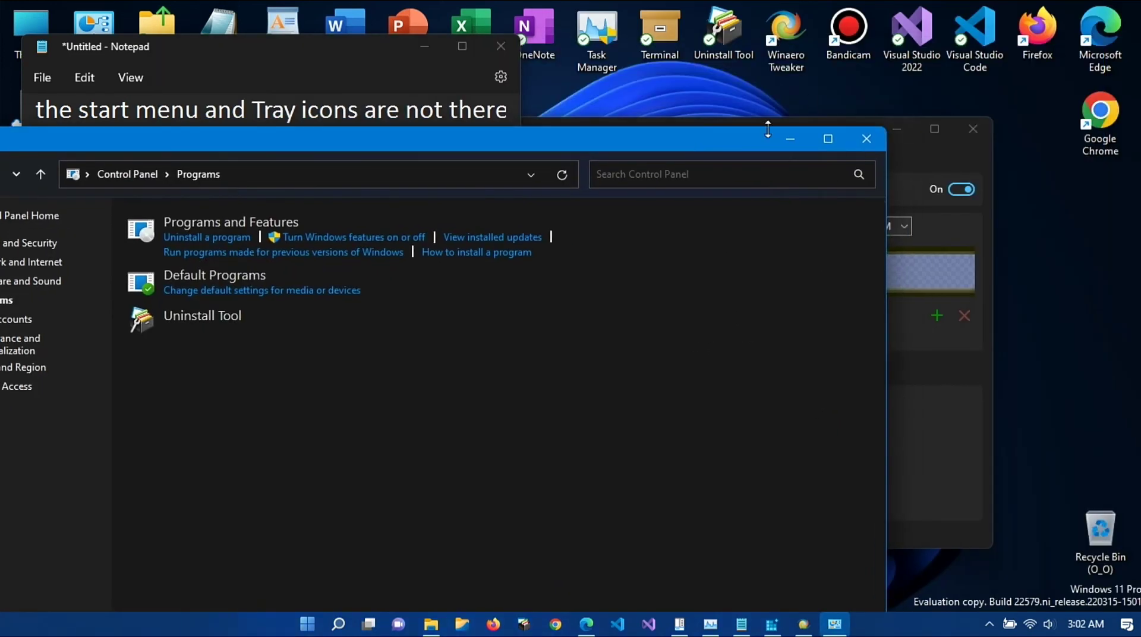
# - Close the Control Panel window and add the line "Intersting............" at the end of the note
pyautogui.click(877, 138)
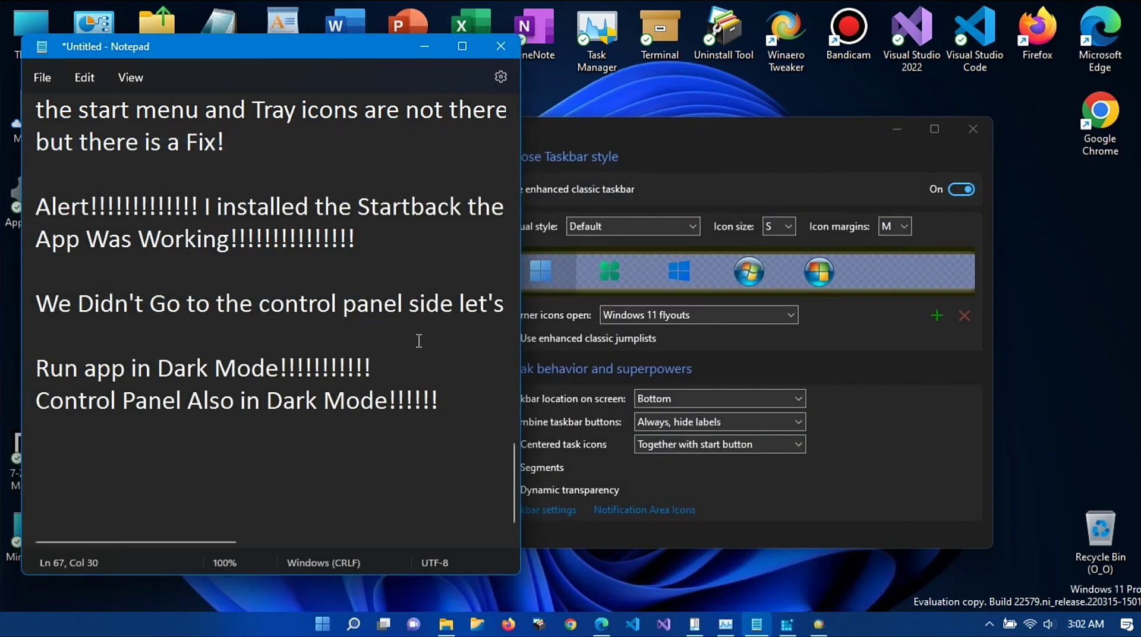
pyautogui.click(440, 385)
pyautogui.click(461, 422)
pyautogui.press('Return')
pyautogui.write('Intersting')
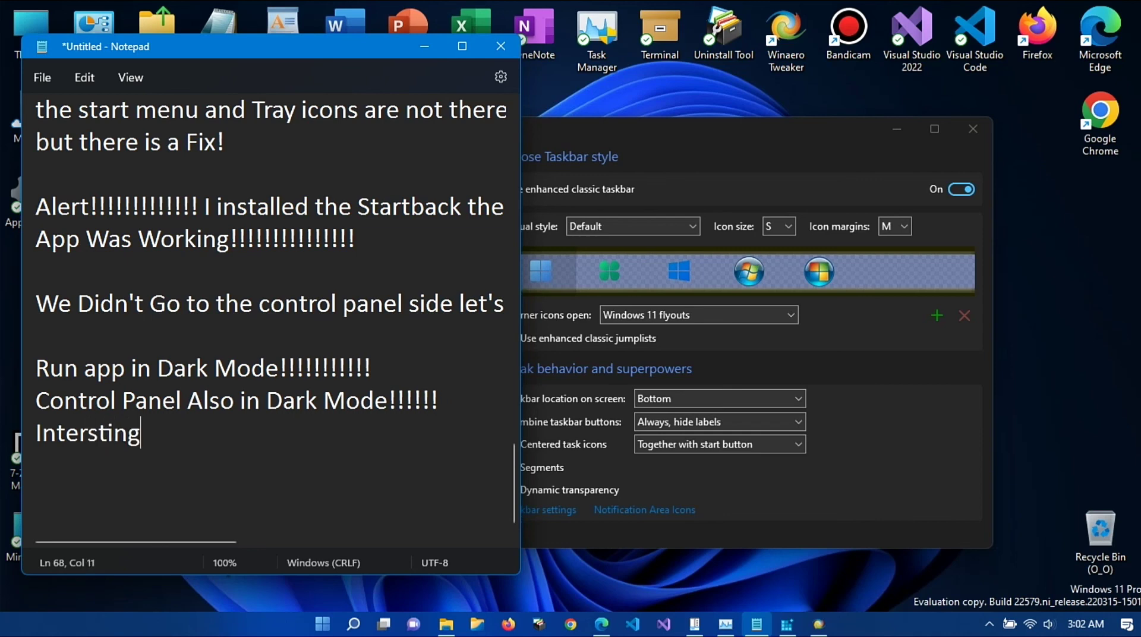
pyautogui.write('............')
# - In StartAllBack's taskbar settings, make corner icons open Windows 7 flyouts if possible and disable centered task icons
pyautogui.click(829, 112)
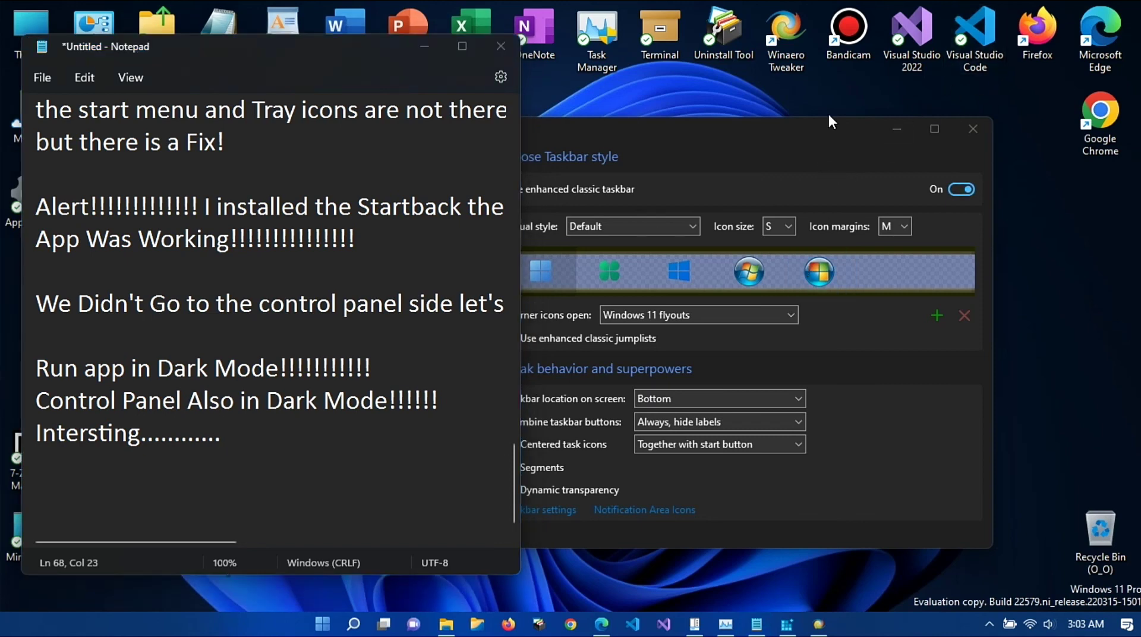
pyautogui.click(798, 131)
pyautogui.click(612, 315)
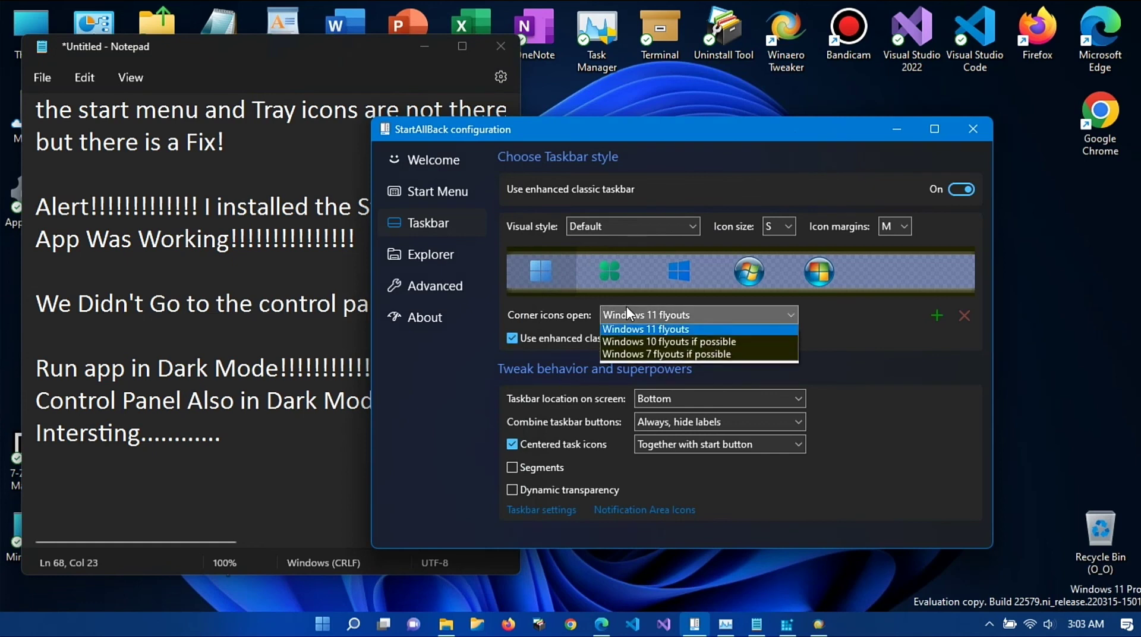
pyautogui.click(690, 355)
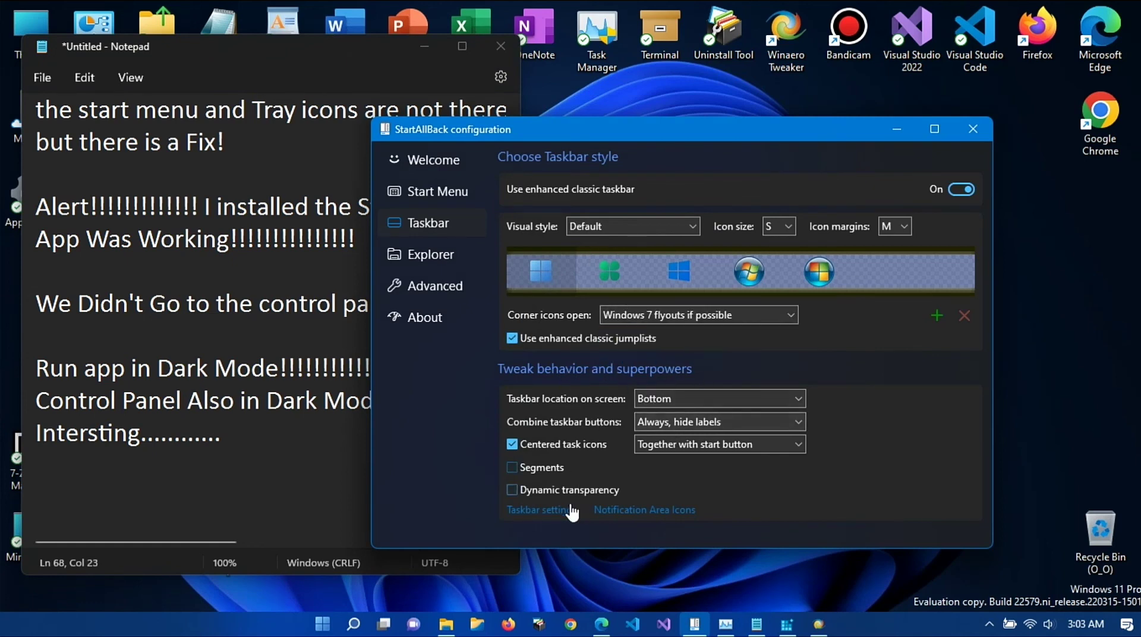
pyautogui.click(552, 445)
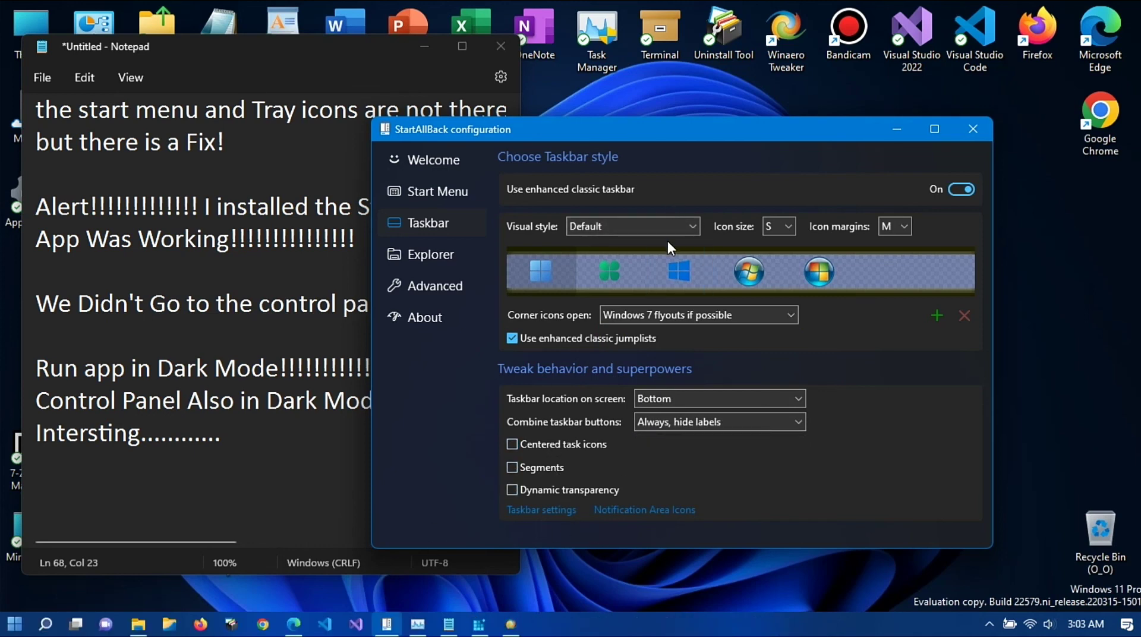
# - Set the taskbar's visual style to Windows 7 and choose the last round Windows orb as the start button
pyautogui.click(668, 220)
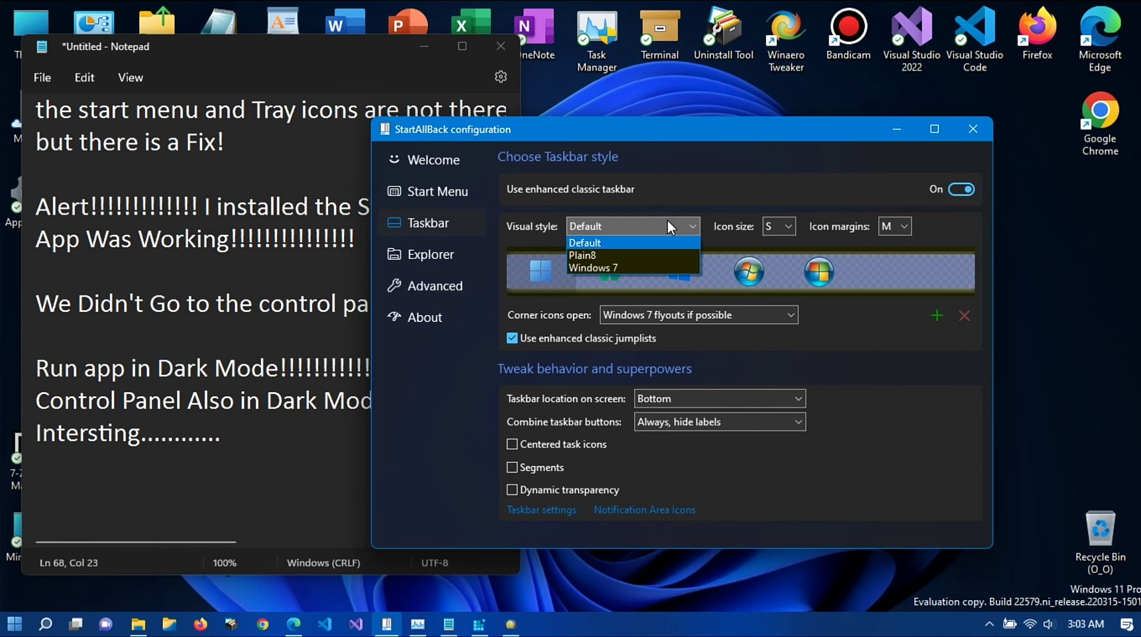
pyautogui.click(642, 264)
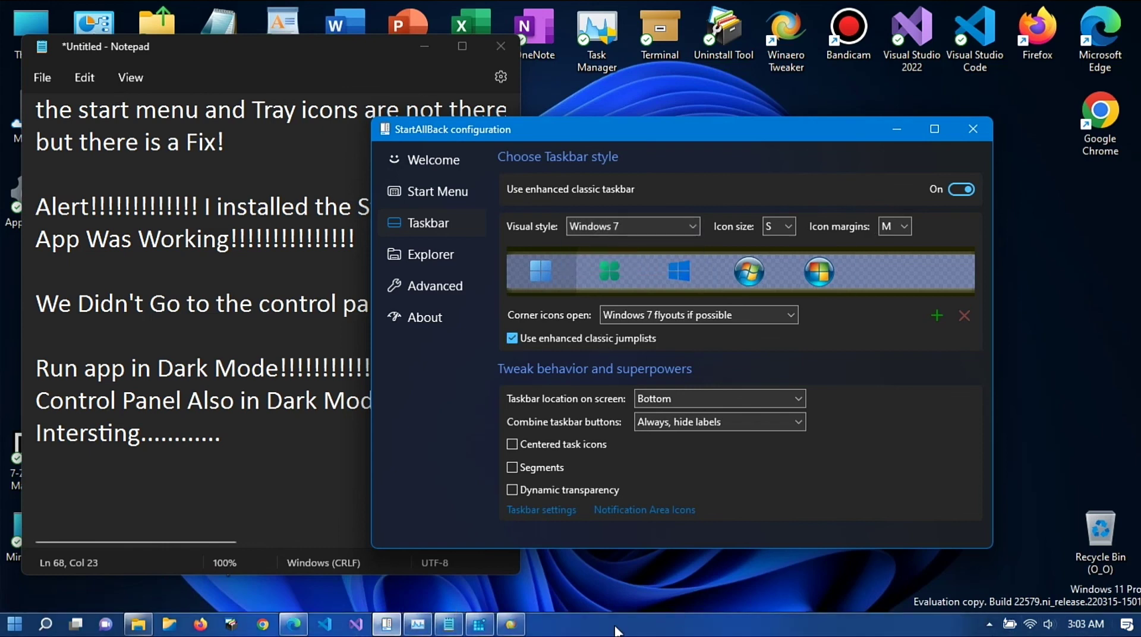
pyautogui.click(821, 272)
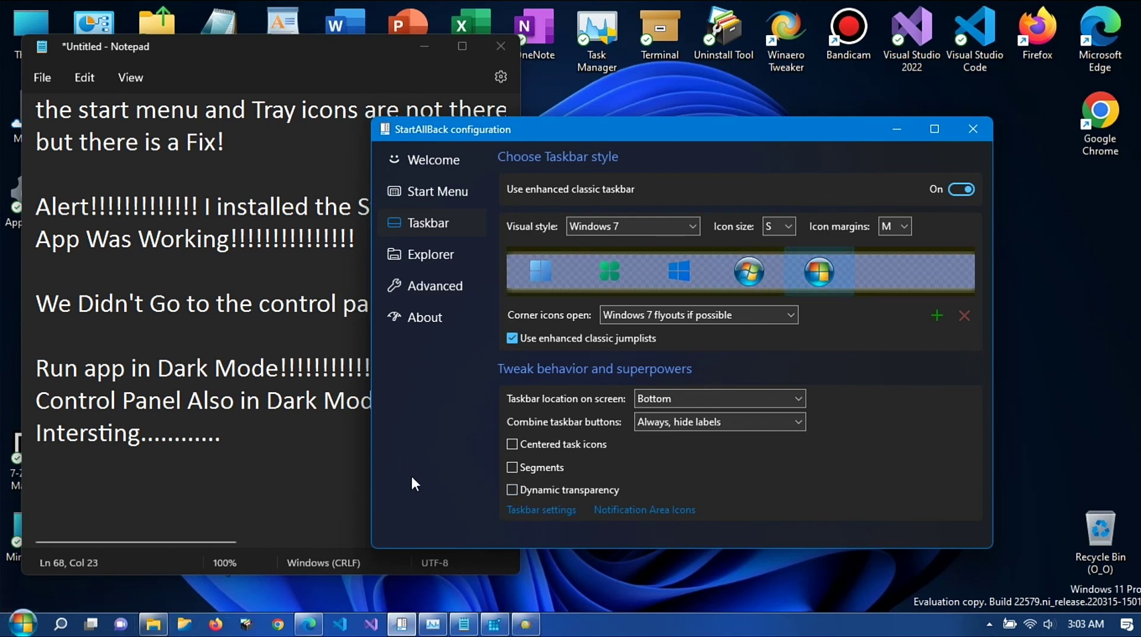
# - Check the taskbar's context menu, open its Properties, and switch the start button to the first round Windows orb
pyautogui.click(746, 617)
pyautogui.rightClick(745, 634)
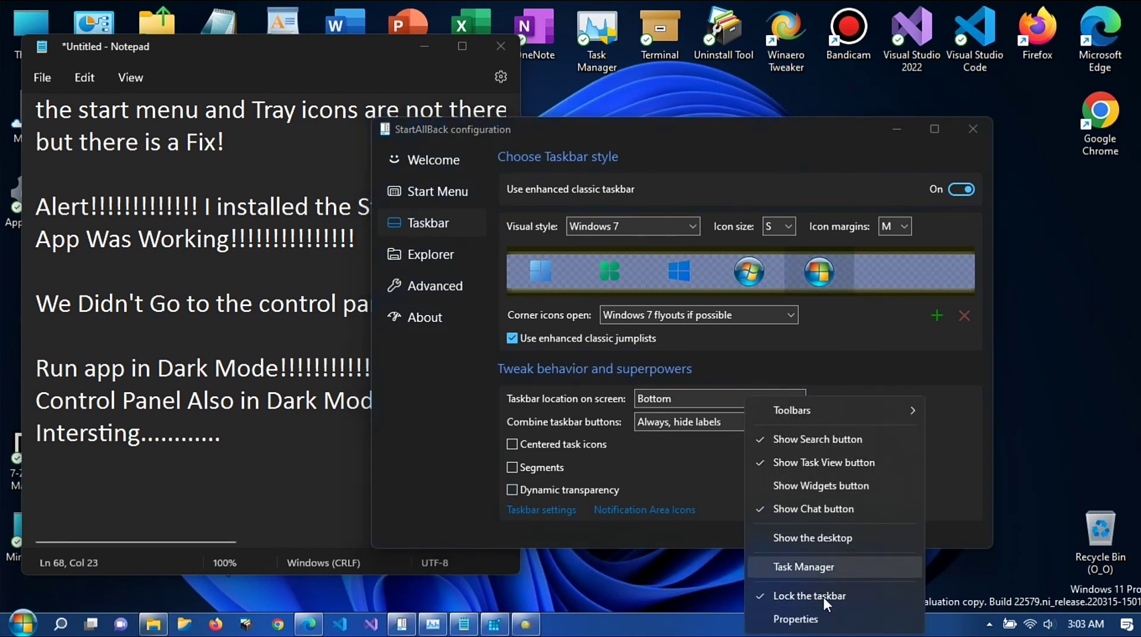
pyautogui.click(805, 628)
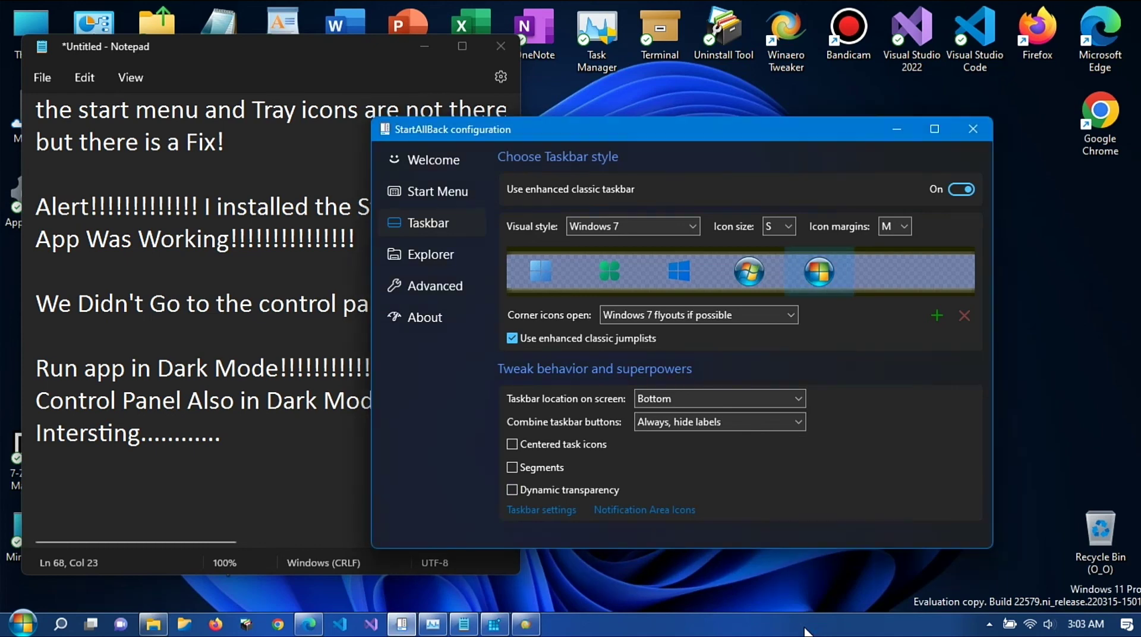
pyautogui.press('Left')
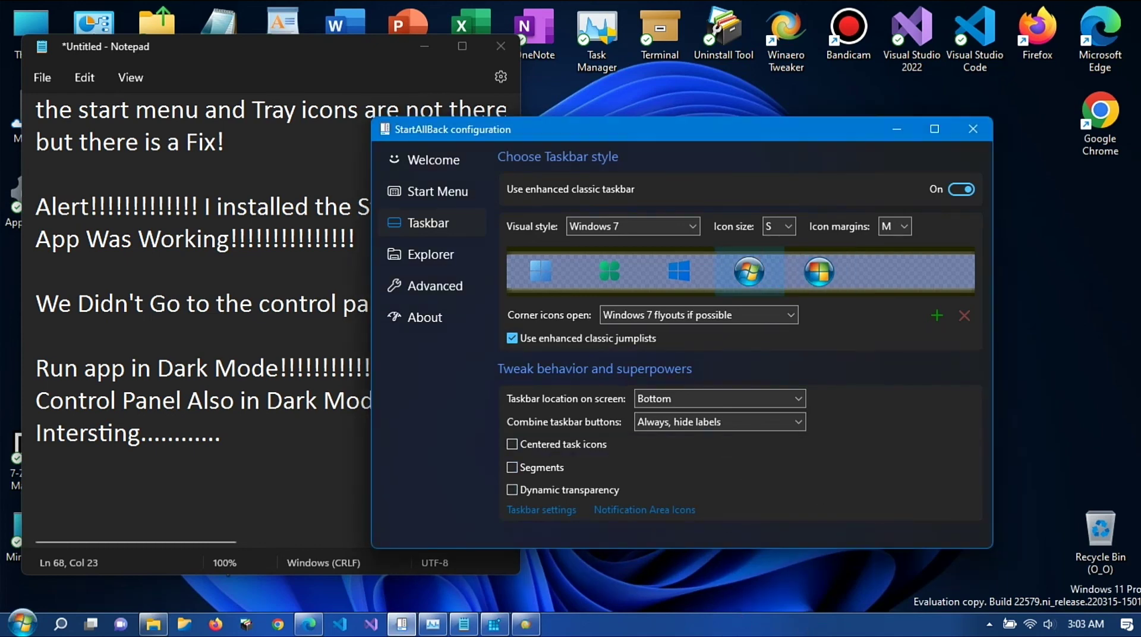
# - Check the context menu of the new start orb and dismiss it
pyautogui.click(3, 632)
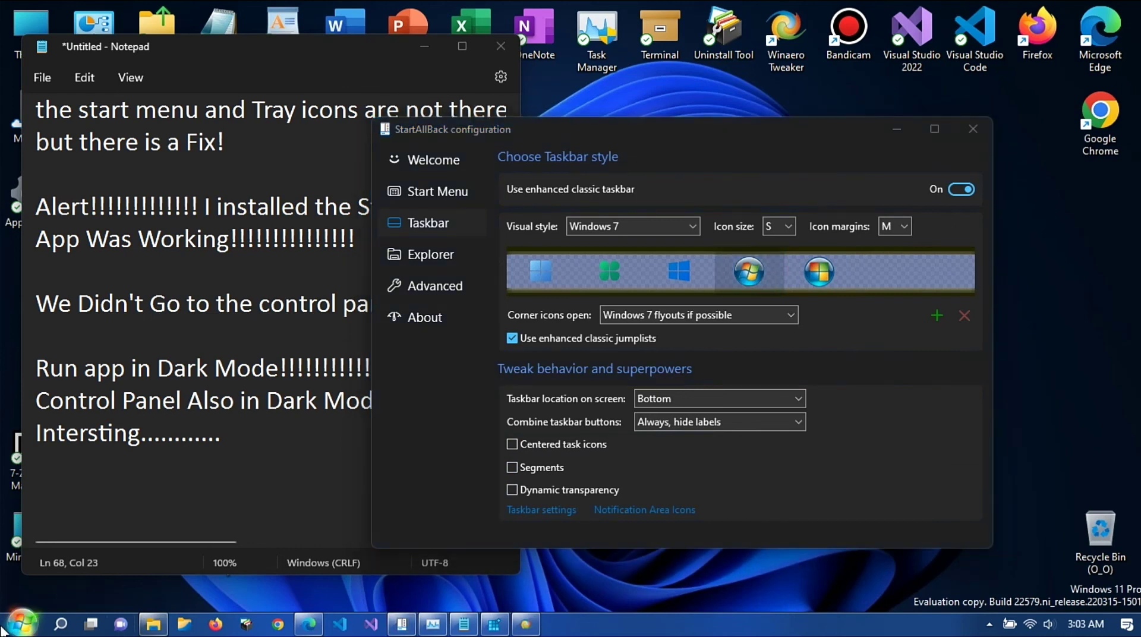
pyautogui.rightClick(3, 631)
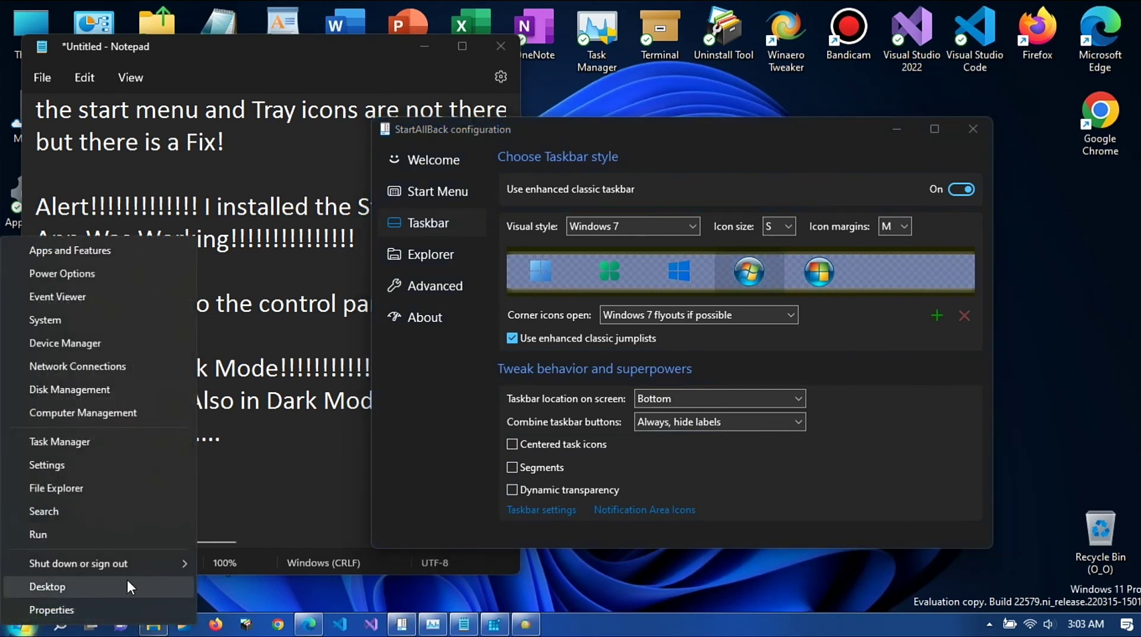
pyautogui.click(421, 584)
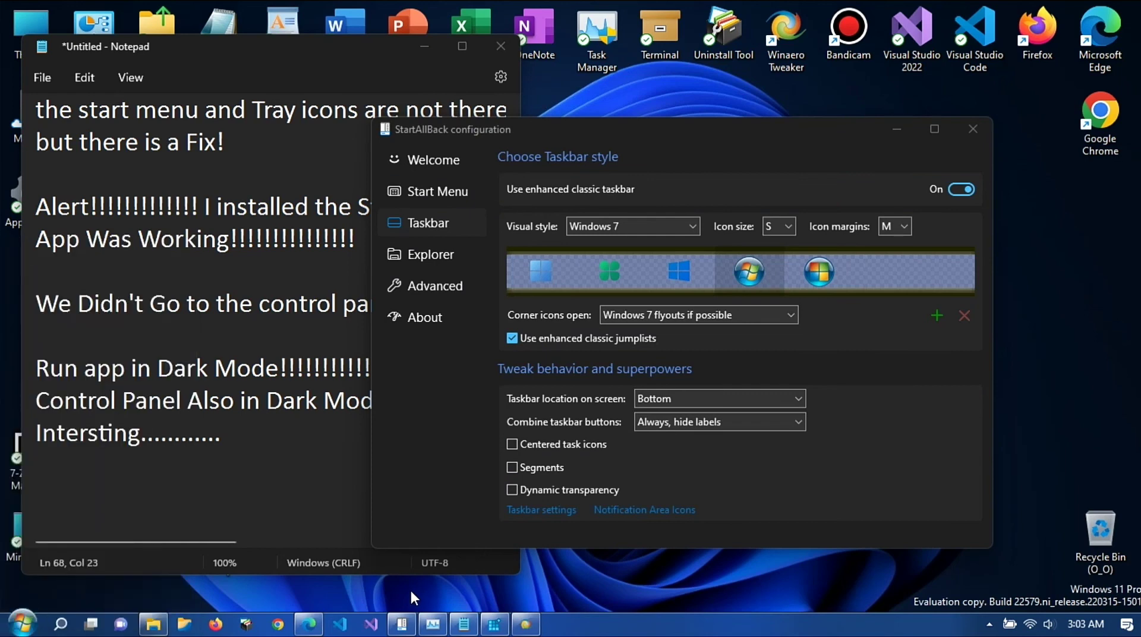
# - Open Windows Settings by running "ms-settings:", restore its window from full screen, and place it over the StartAllBack window
pyautogui.press('super+r')
pyautogui.write('ms-se')
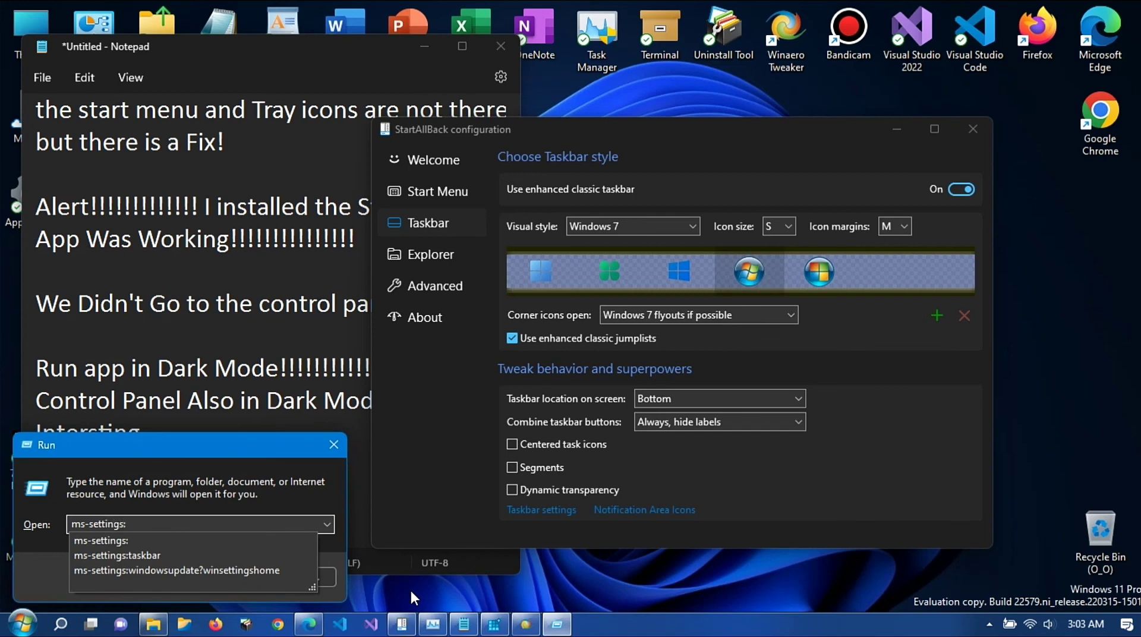
pyautogui.write('ttings:')
pyautogui.press('Return')
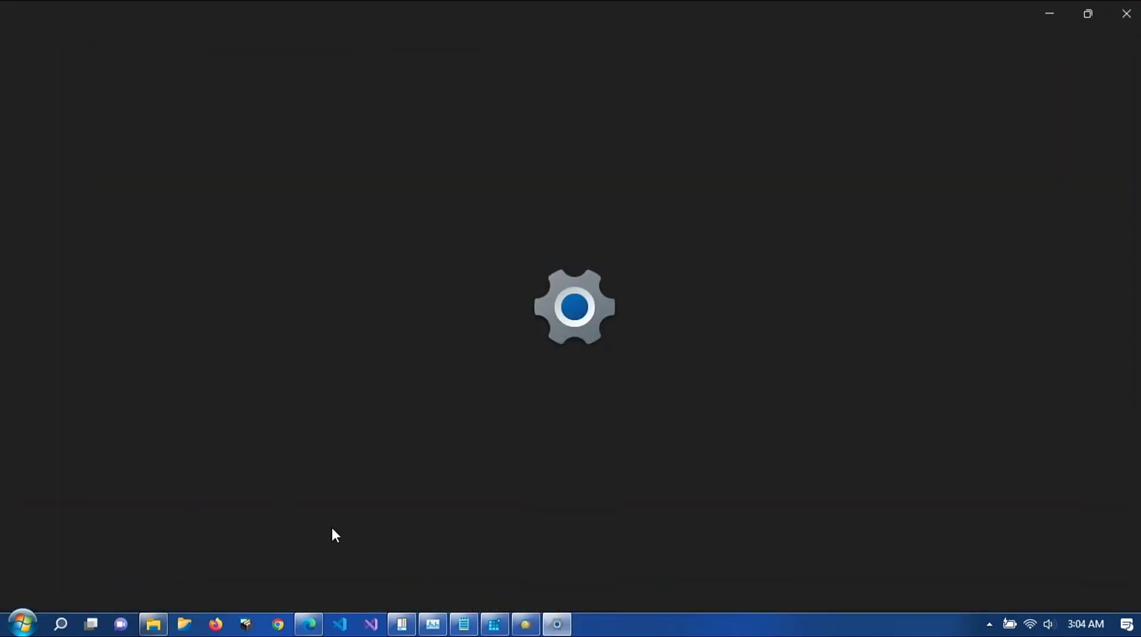
pyautogui.doubleClick(841, 7)
pyautogui.moveTo(820, 125); pyautogui.dragTo(170, 213)
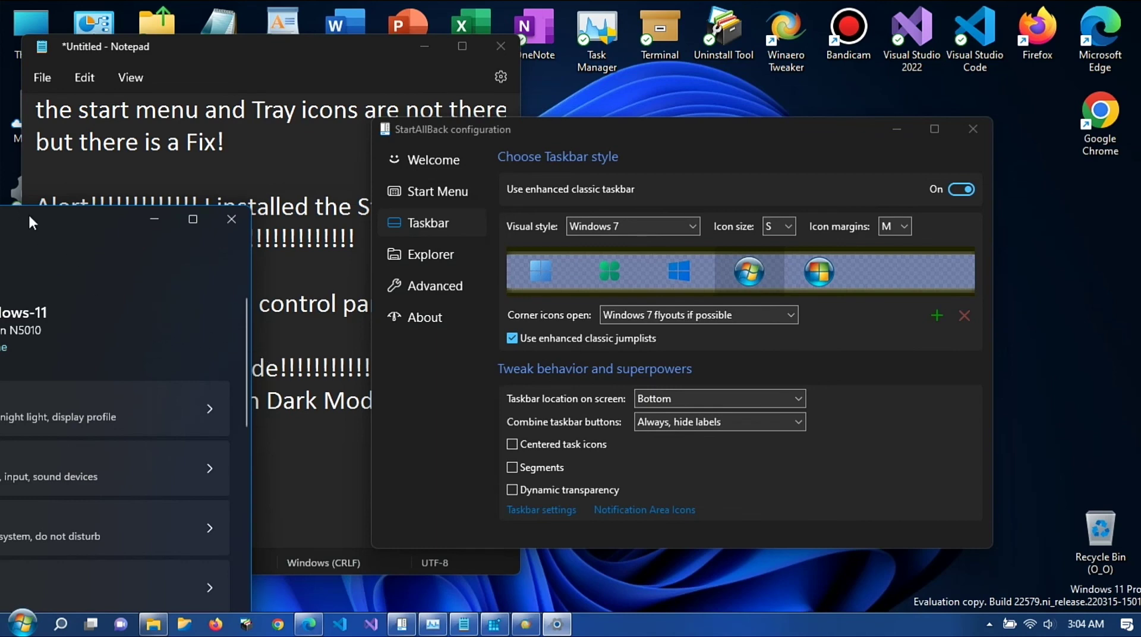
pyautogui.moveTo(30, 217); pyautogui.dragTo(594, 119)
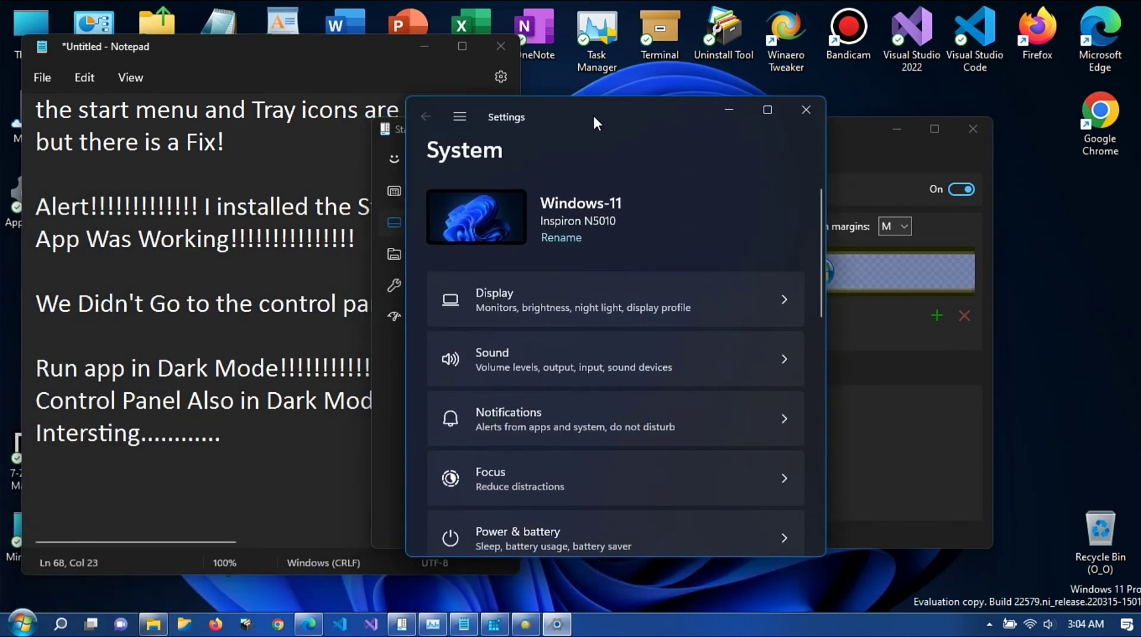
# - Look through the System settings list and the Display page, and shift the Settings window slightly aside
pyautogui.scroll(-5, 514, 294)
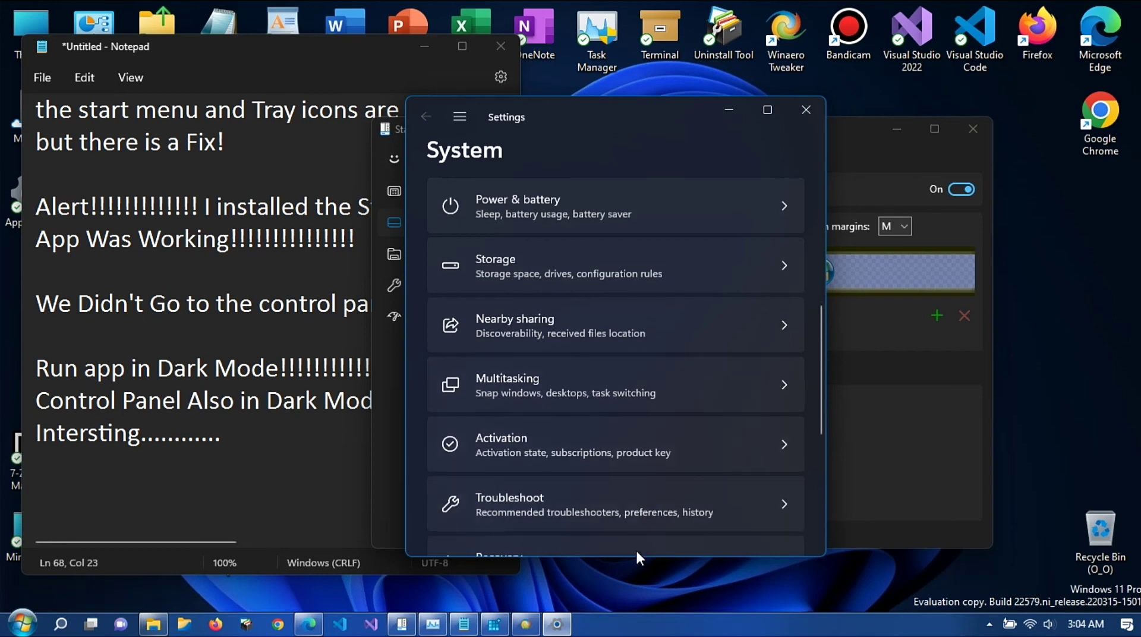
pyautogui.scroll(-5, 621, 267)
pyautogui.scroll(1, 622, 268)
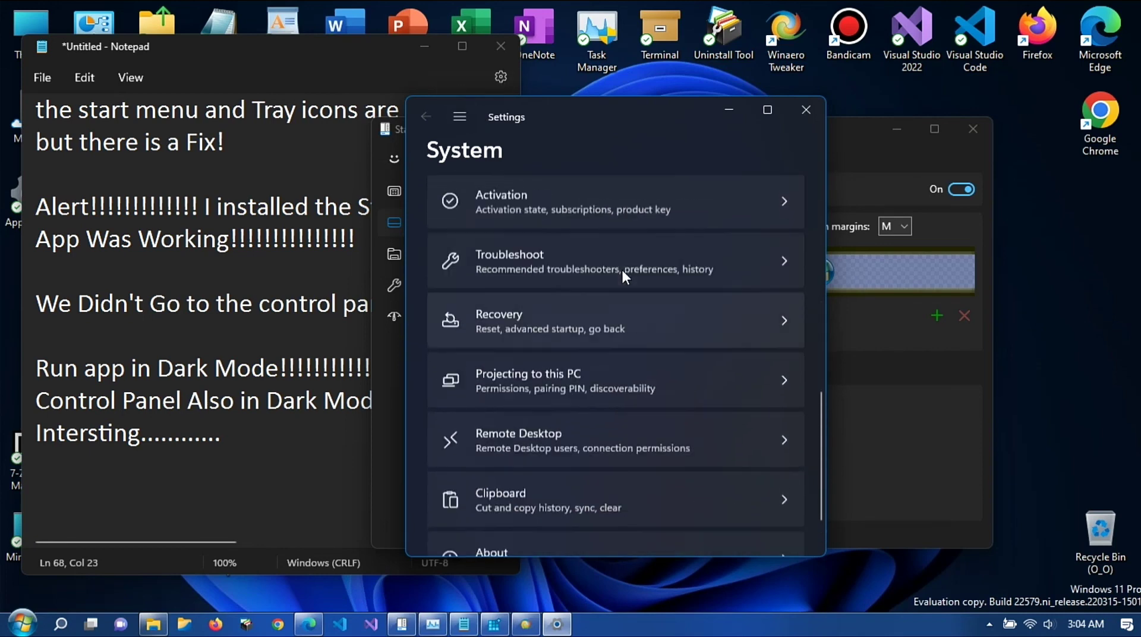
pyautogui.scroll(10, 622, 267)
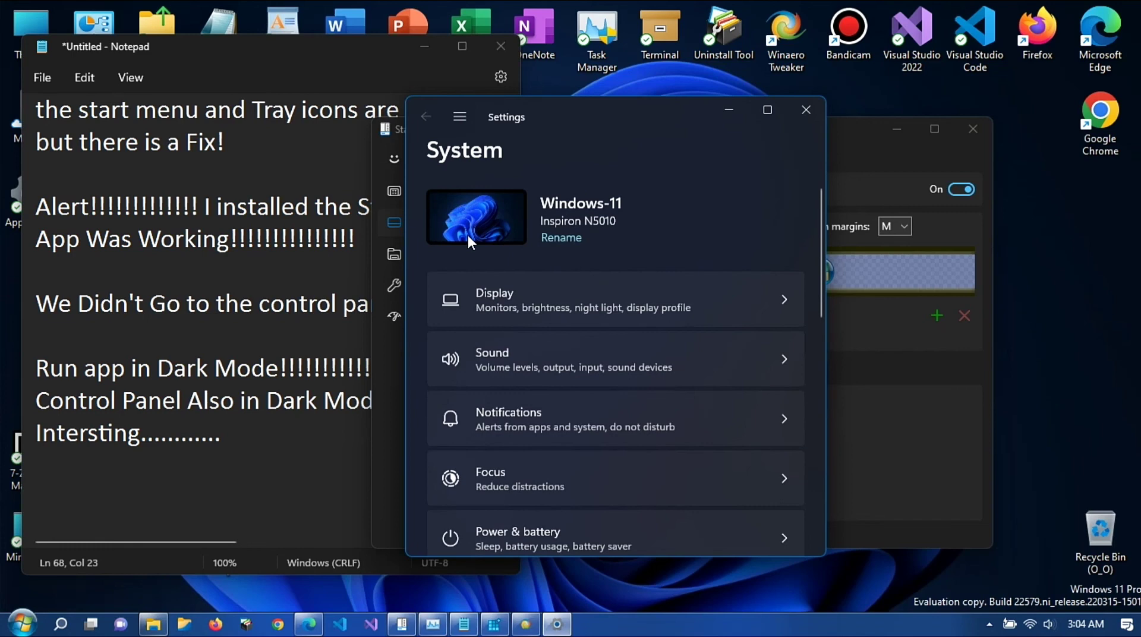
pyautogui.click(501, 308)
pyautogui.scroll(-10, 501, 308)
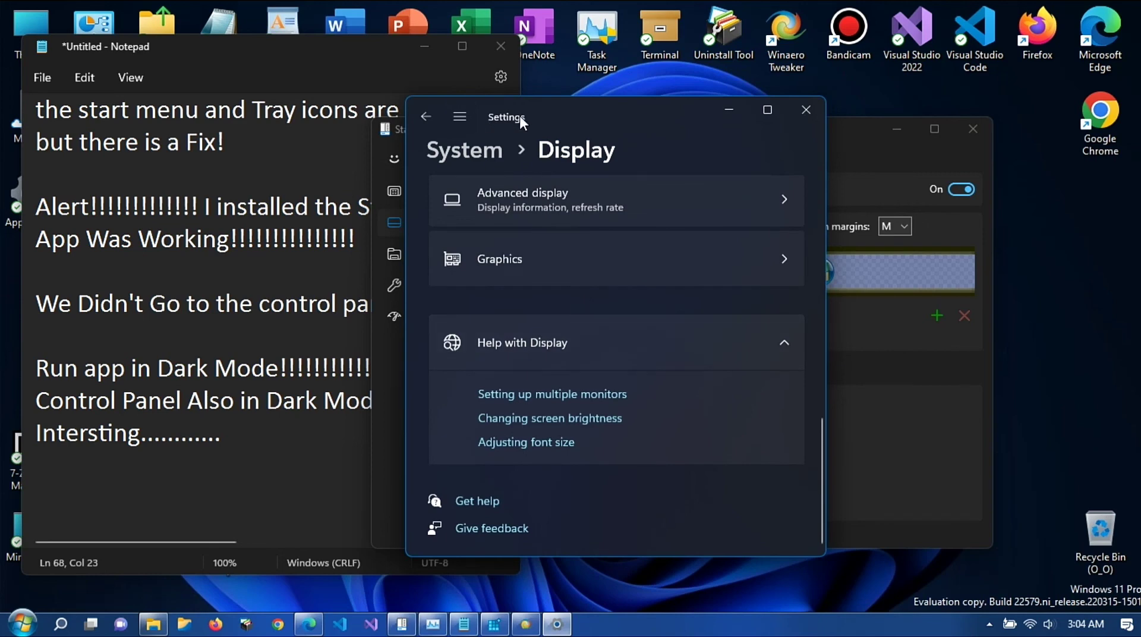
pyautogui.moveTo(534, 119); pyautogui.dragTo(597, 152)
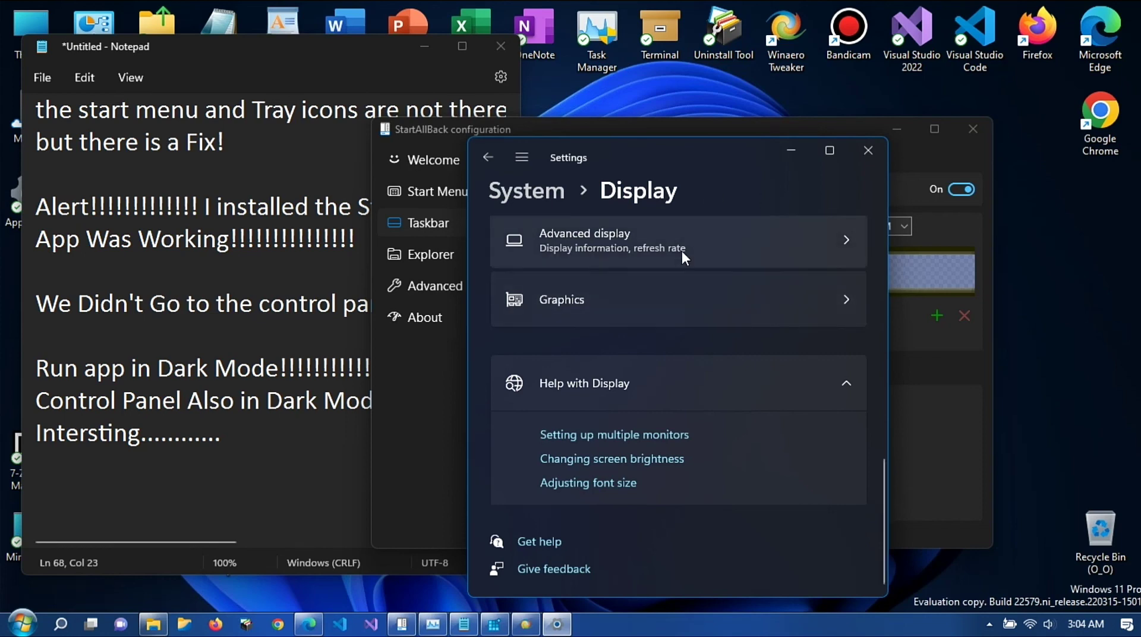
# - Search the start menu for "theme" instead of "per" and open Themes and related settings
pyautogui.click(22, 625)
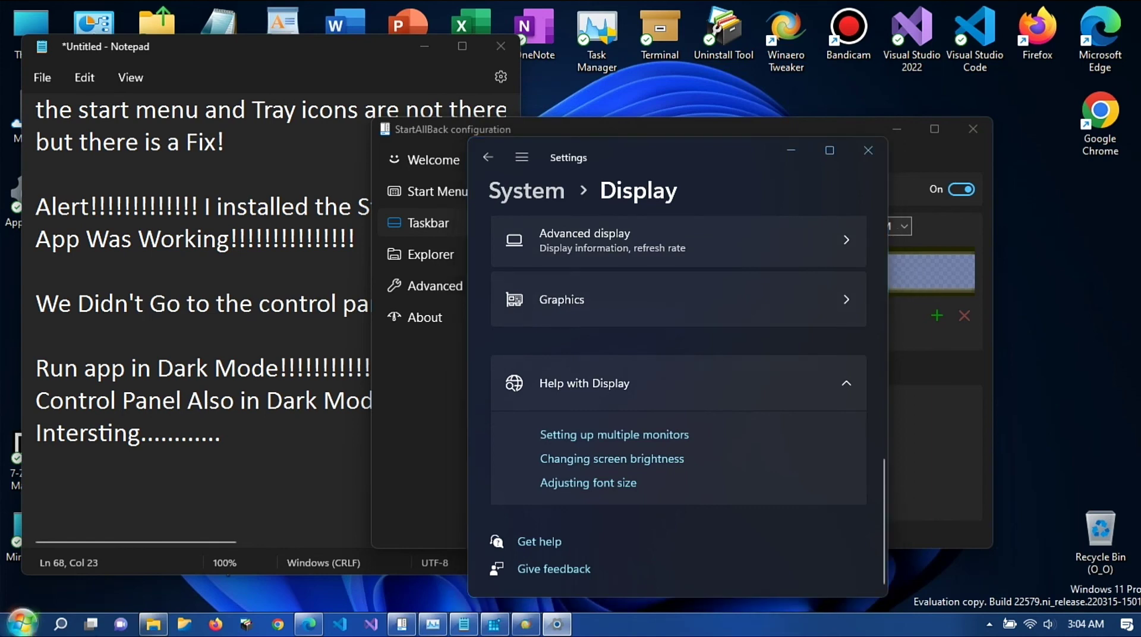
pyautogui.write('per')
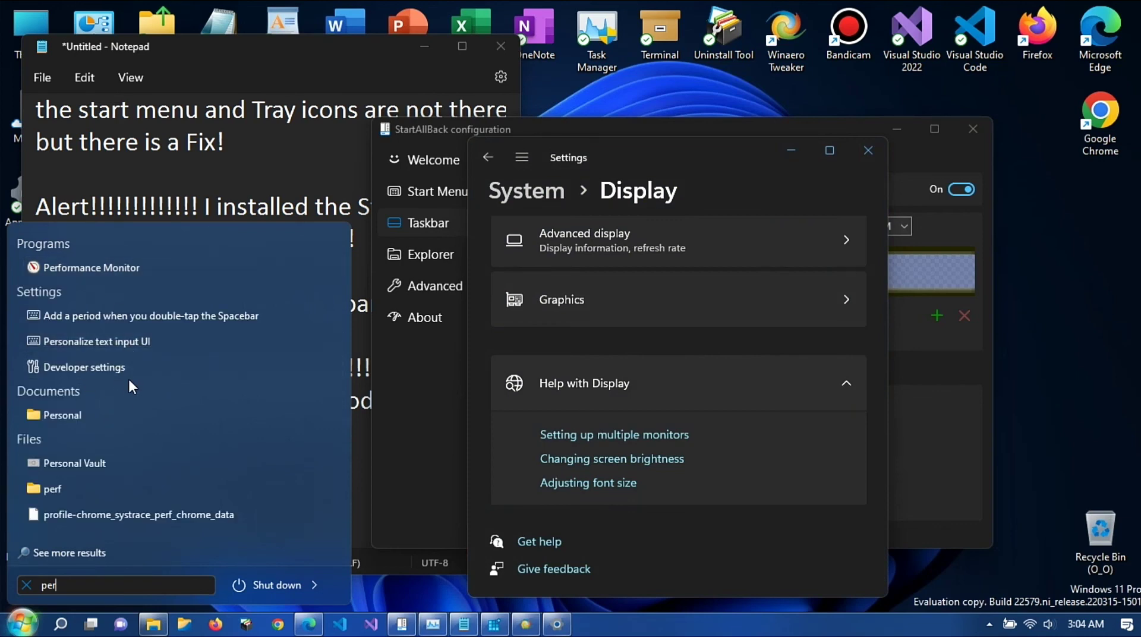
pyautogui.press('BackSpace')
pyautogui.press('BackSpace')
pyautogui.press('BackSpace')
pyautogui.write('theme')
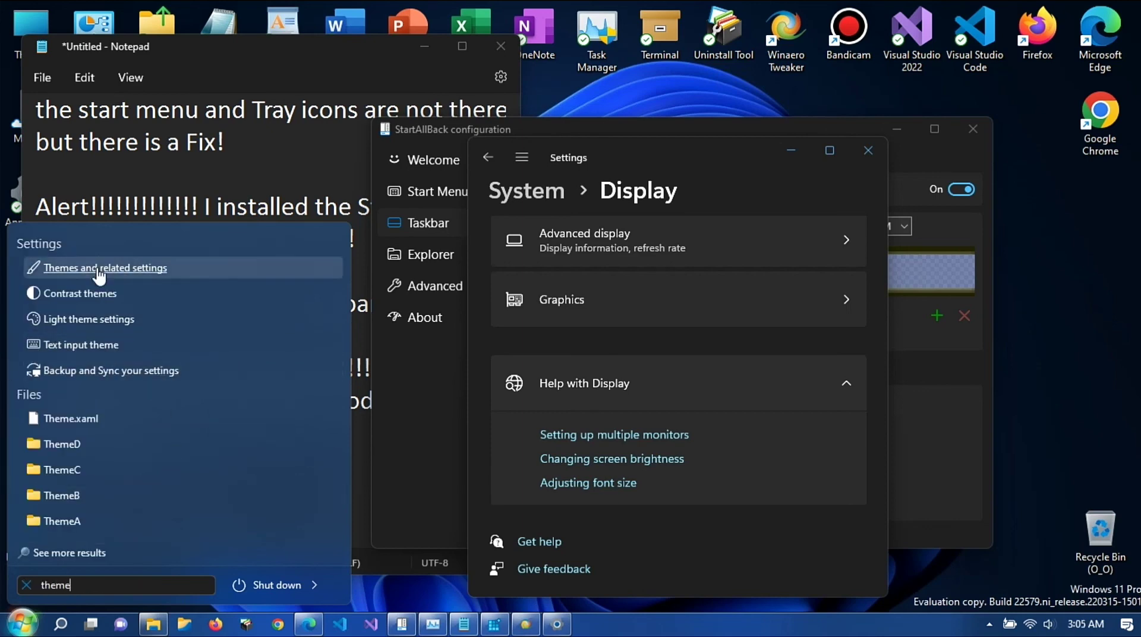
pyautogui.click(99, 270)
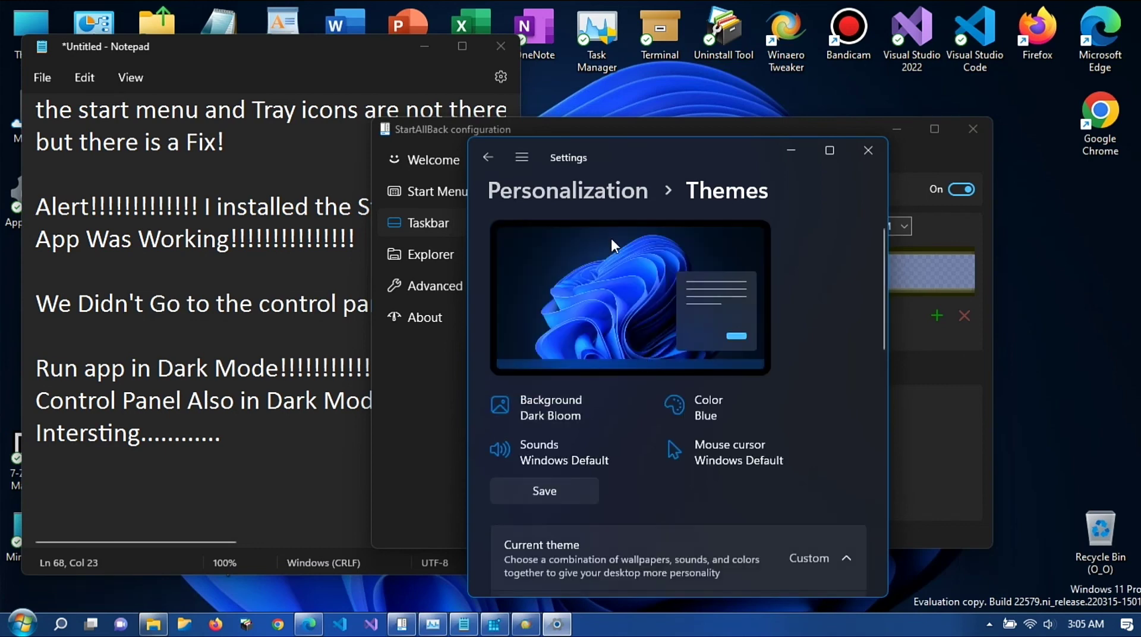
# - Go from Themes to the Taskbar page under Personalization and turn off the Task view item
pyautogui.scroll(-3, 636, 325)
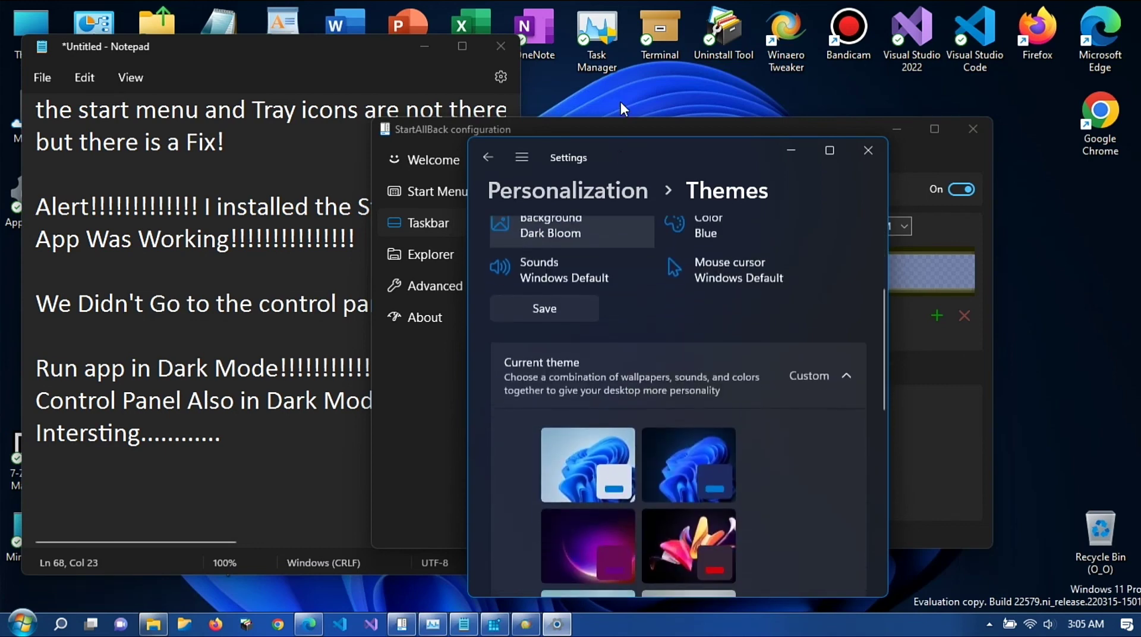
pyautogui.click(601, 184)
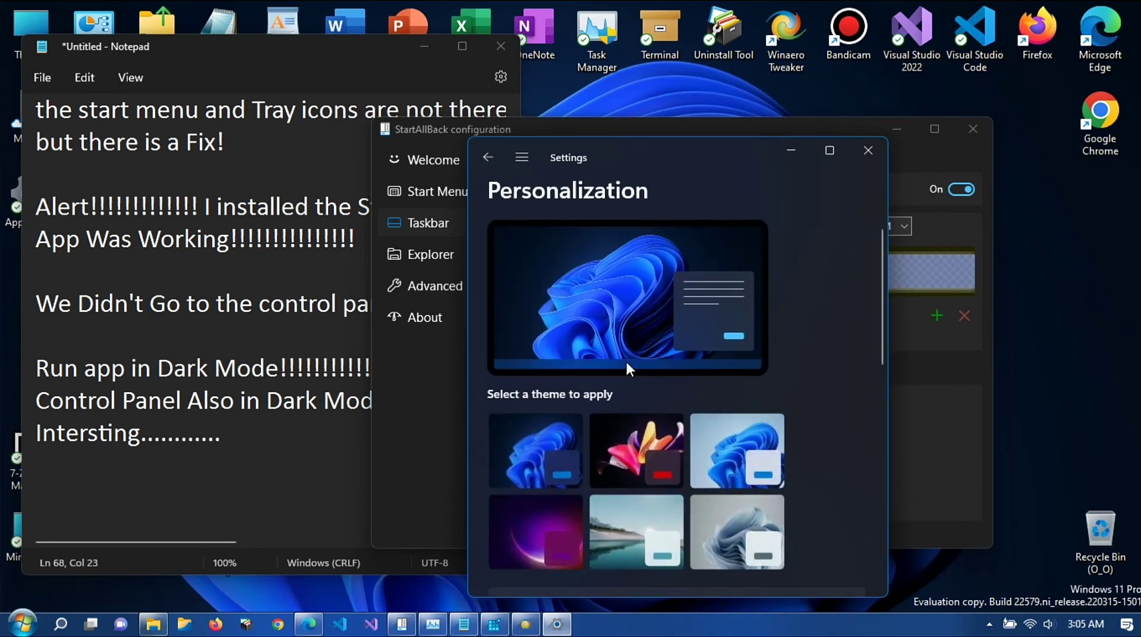
pyautogui.scroll(-6, 629, 372)
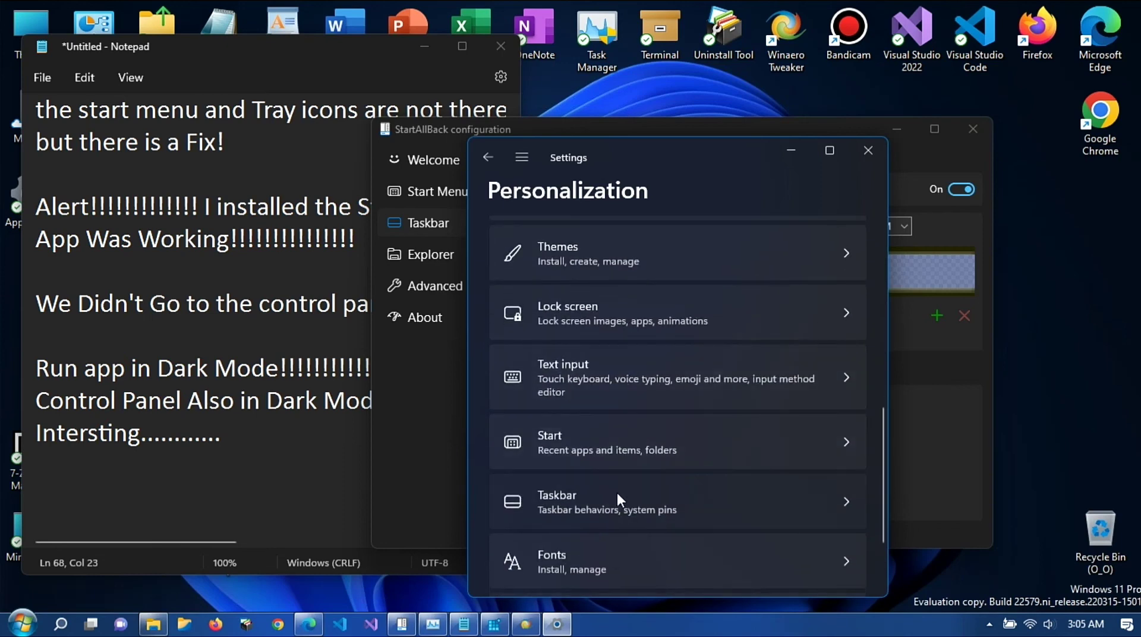
pyautogui.click(616, 491)
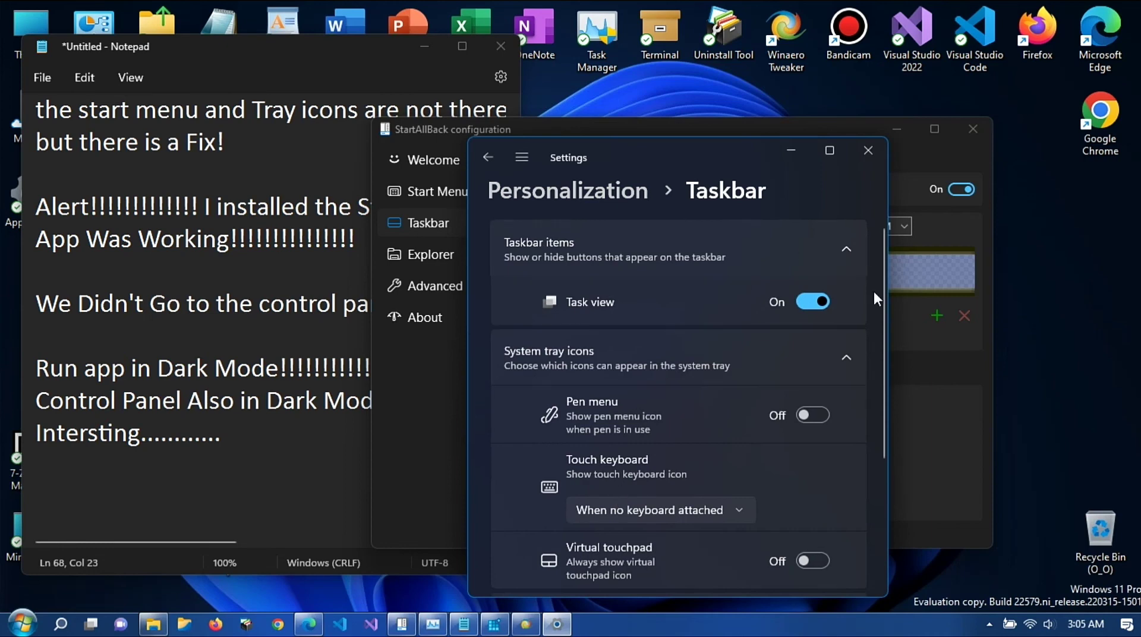
pyautogui.click(808, 304)
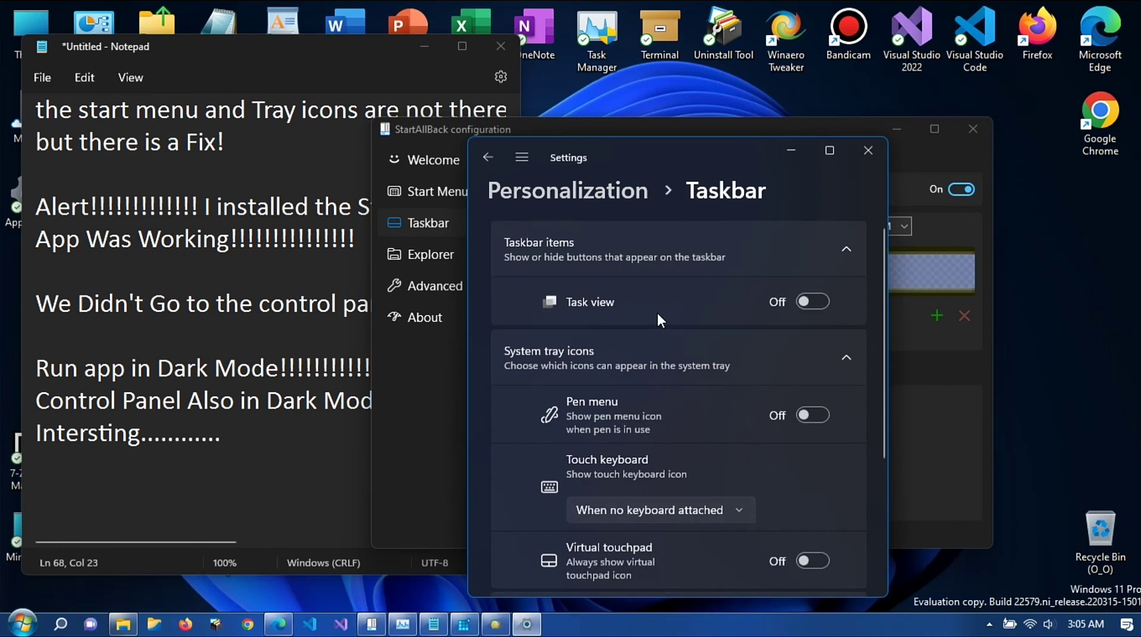
# - Examine the other system tray icons on the Taskbar page, collapse that section, and expand Taskbar behaviors
pyautogui.scroll(-2, 654, 297)
pyautogui.scroll(2, 654, 299)
pyautogui.scroll(-3, 701, 344)
pyautogui.click(688, 425)
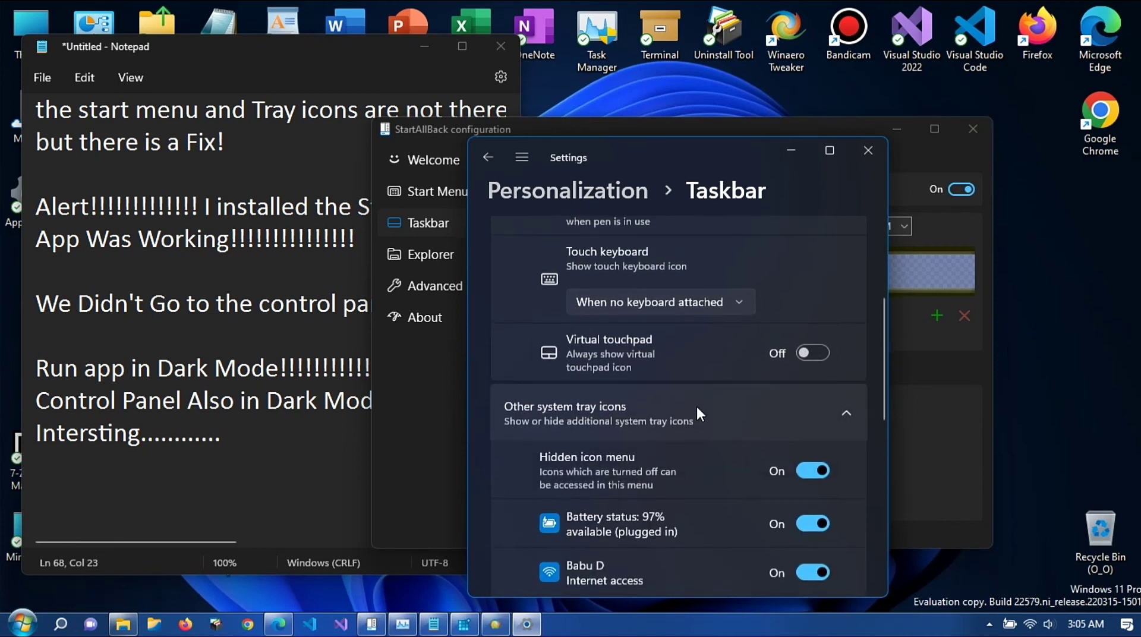
pyautogui.click(697, 404)
pyautogui.click(673, 492)
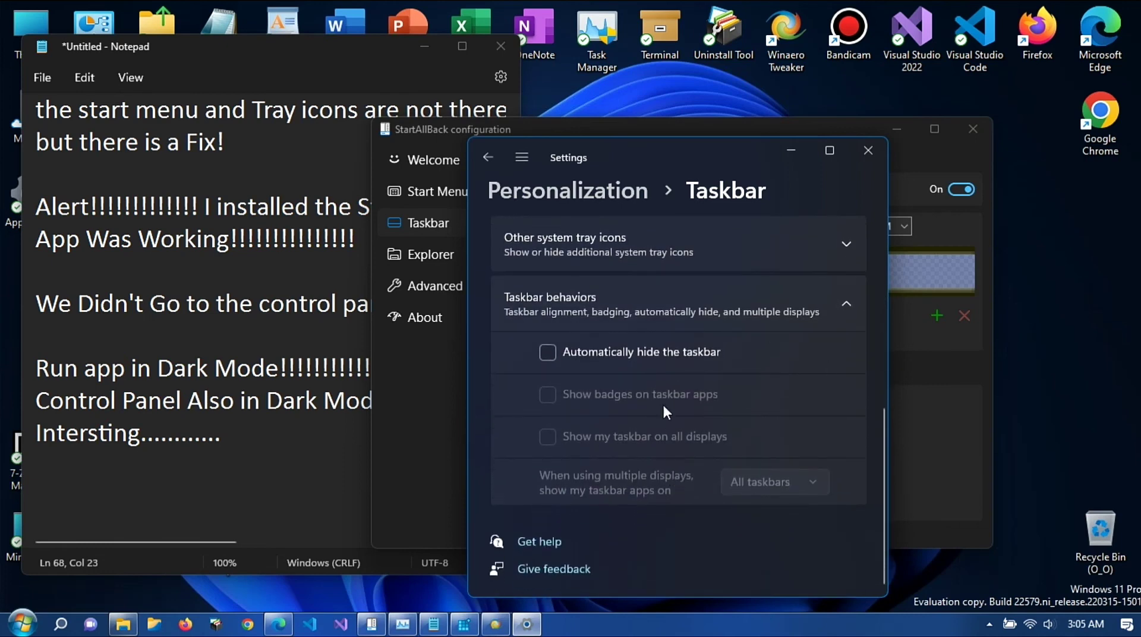
# - Hide the Search button and the Chat button from the taskbar
pyautogui.scroll(3, 662, 402)
pyautogui.scroll(3, 662, 402)
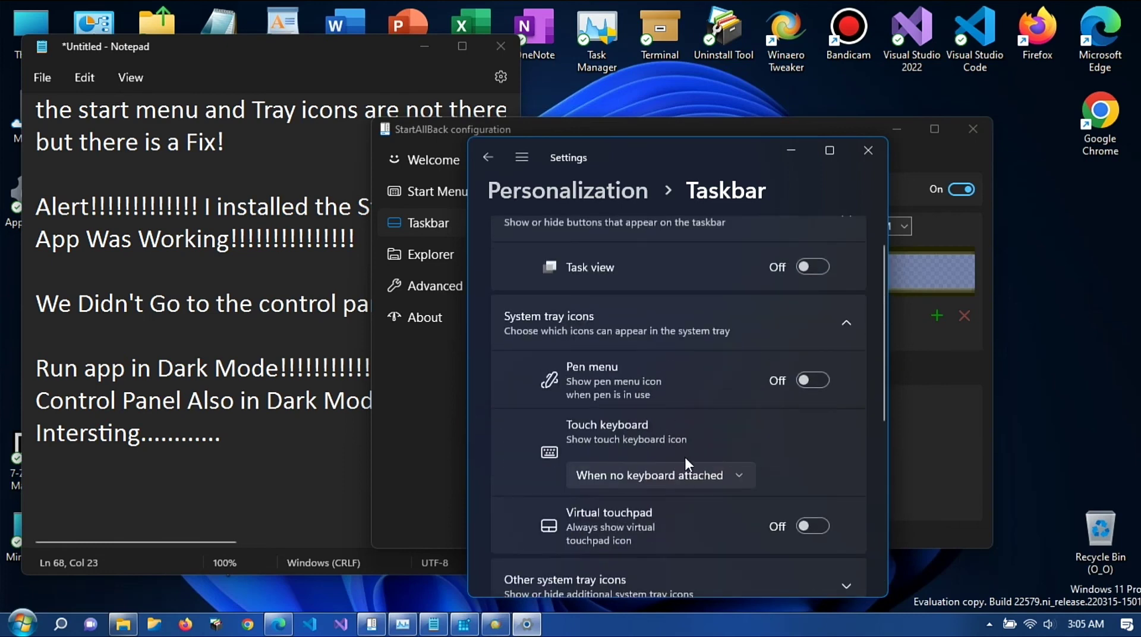
pyautogui.scroll(1, 684, 455)
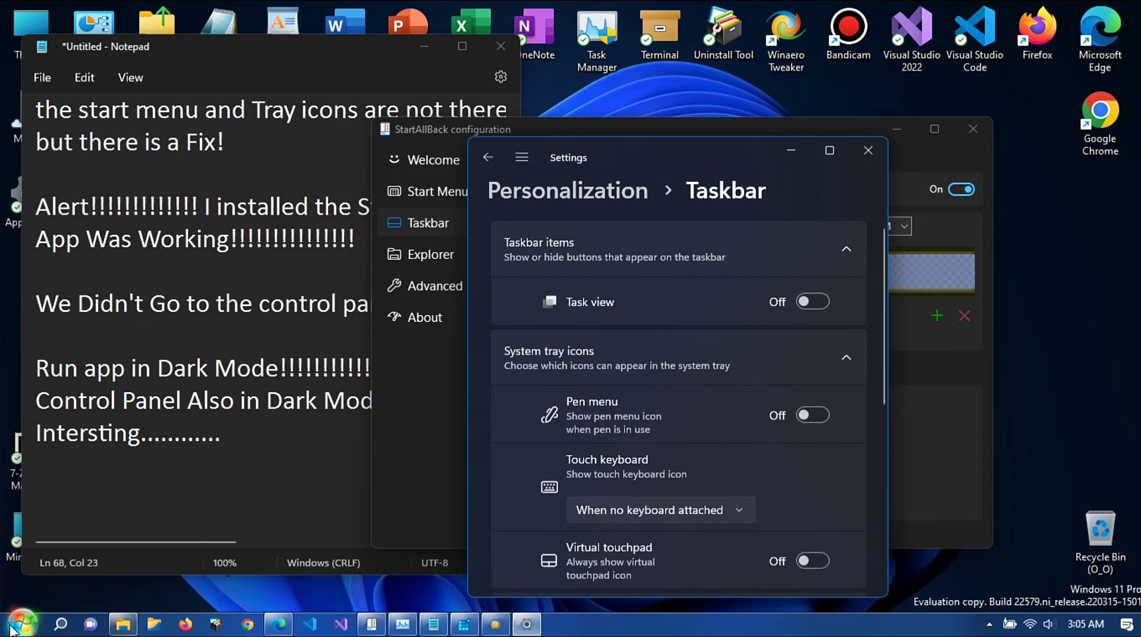
pyautogui.rightClick(60, 627)
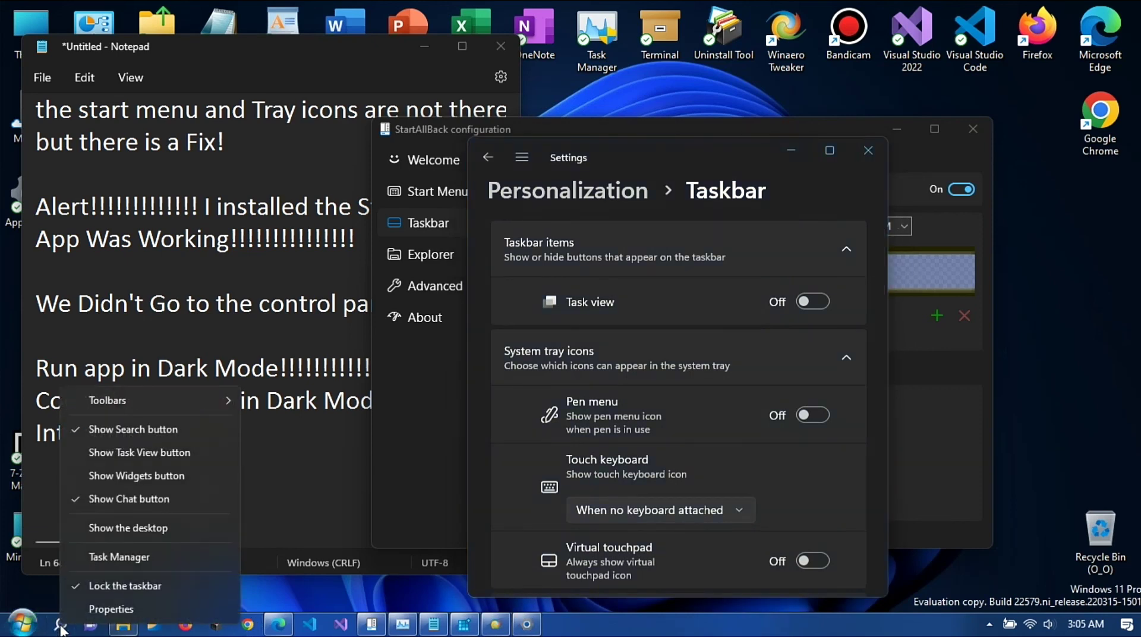
pyautogui.click(180, 434)
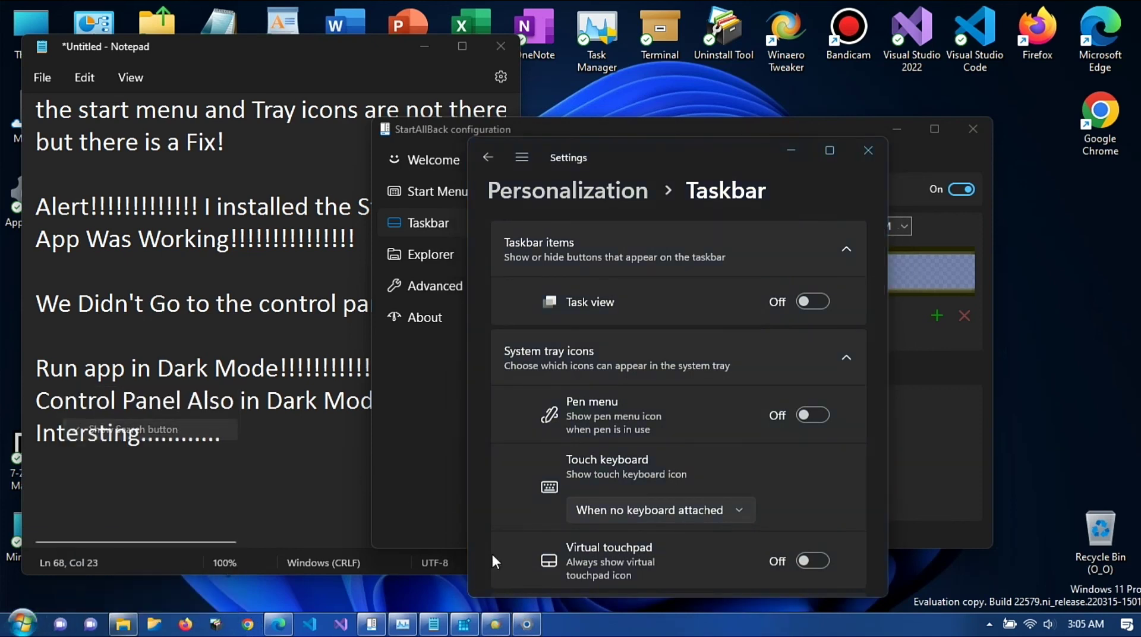
pyautogui.rightClick(689, 627)
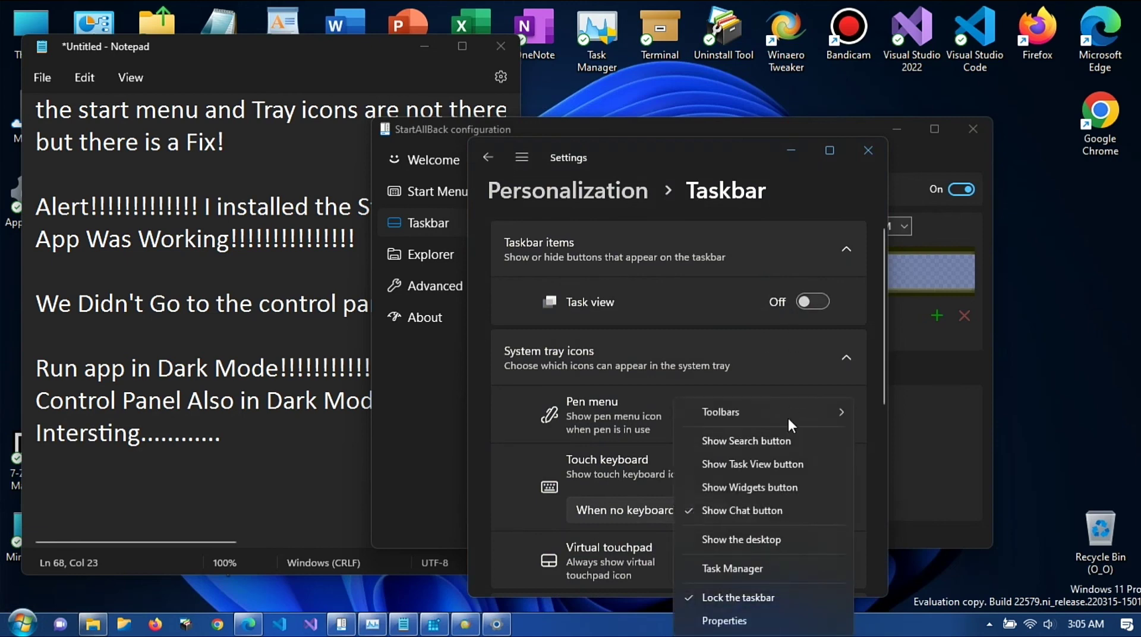
pyautogui.click(747, 499)
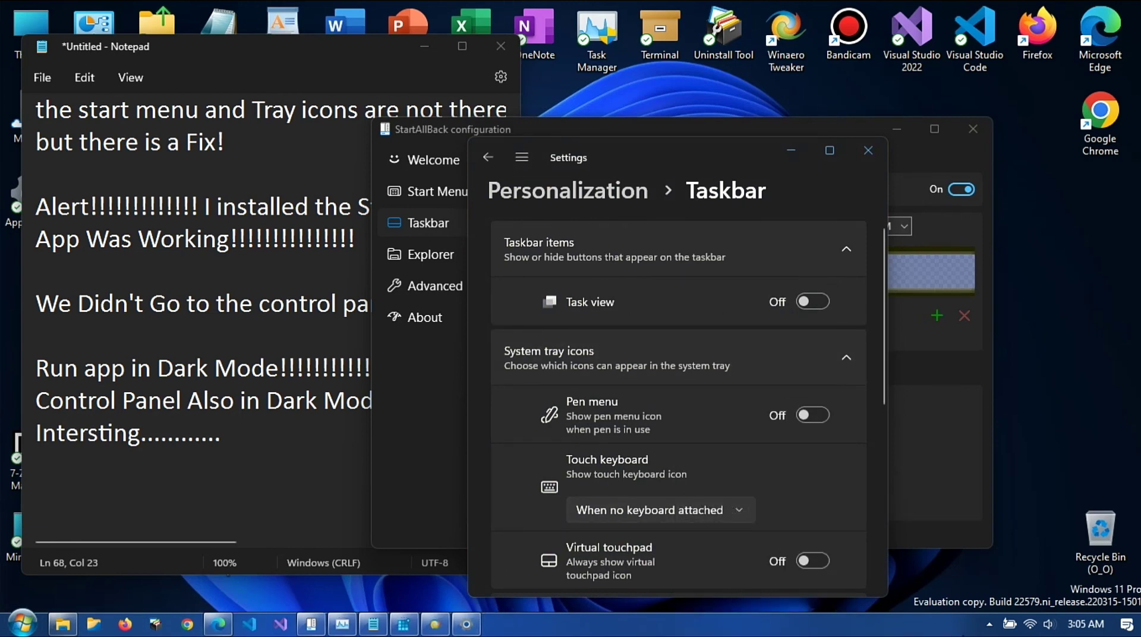
# - Check the remaining taskbar button options without changing them, and close the Settings window
pyautogui.rightClick(963, 625)
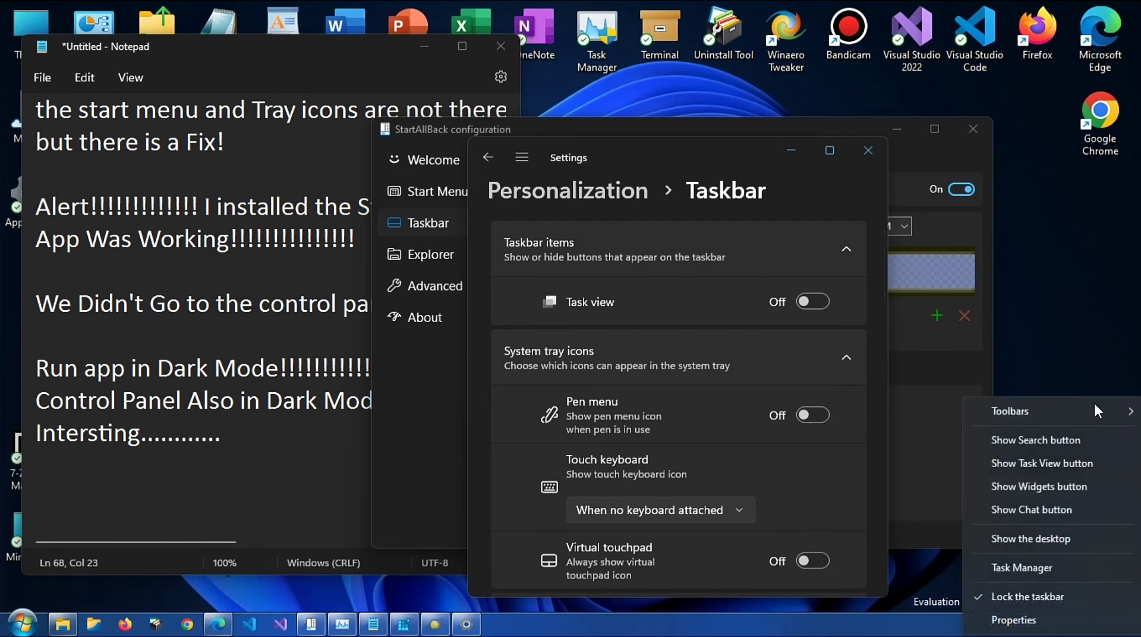
pyautogui.moveTo(1096, 405)
pyautogui.click(962, 585)
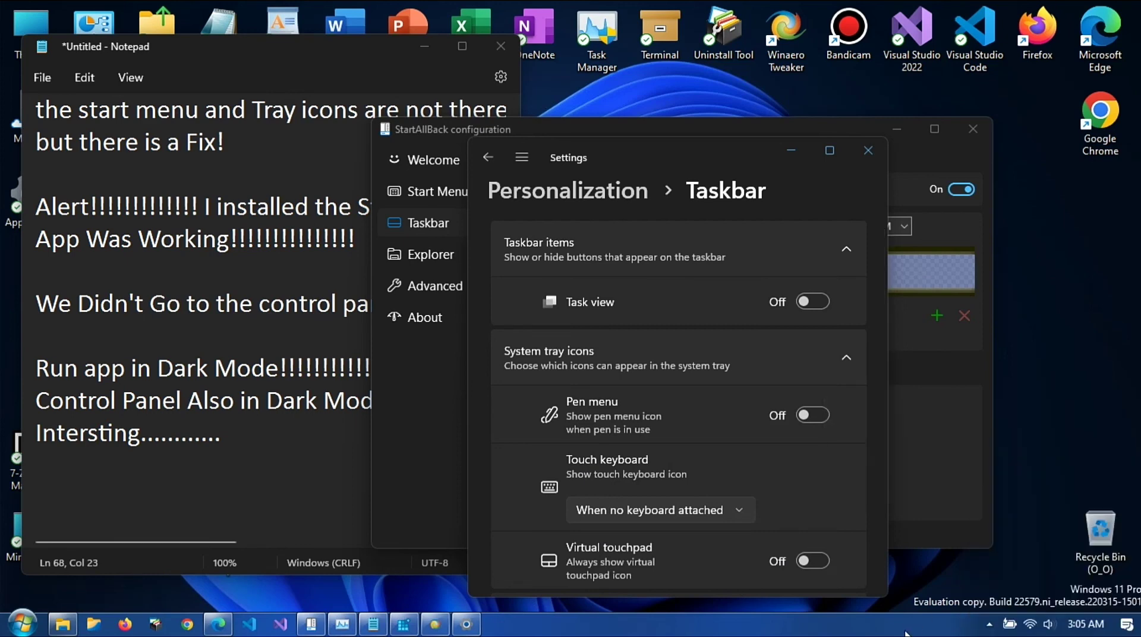
pyautogui.click(869, 151)
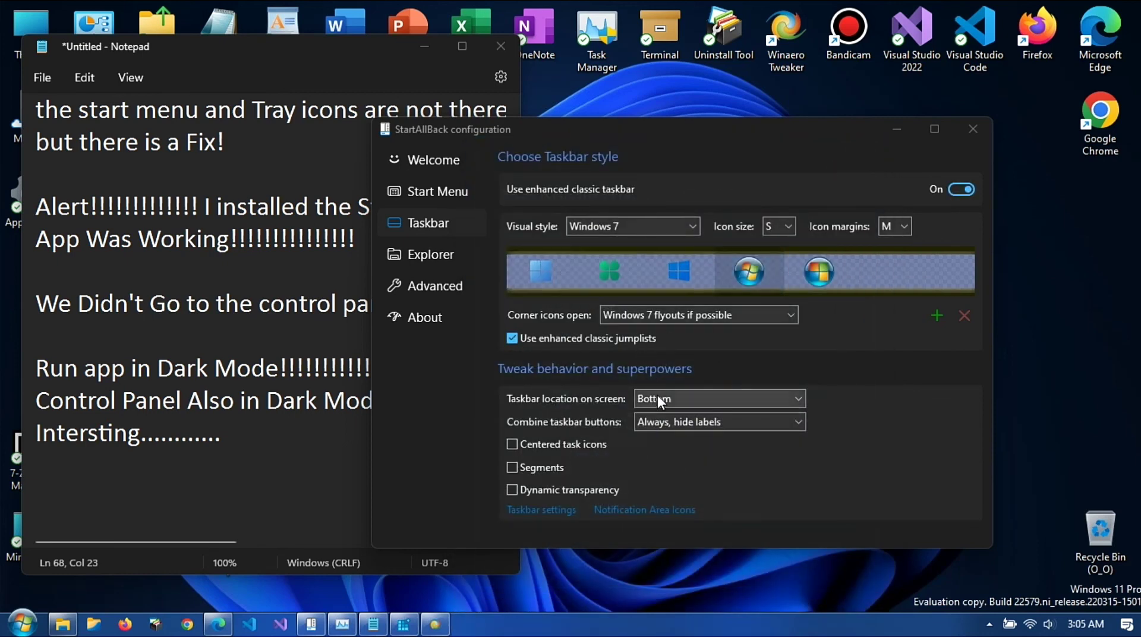
# - Try combining taskbar buttons with When taskbar is full, and return the option to Always, hide labels
pyautogui.click(658, 422)
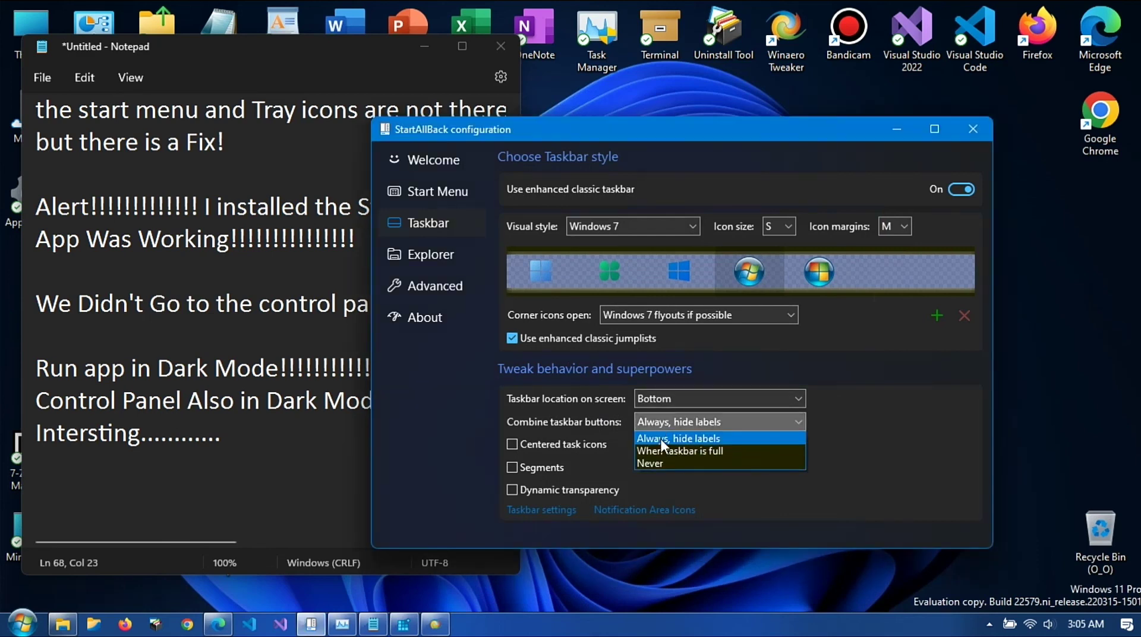
pyautogui.click(661, 447)
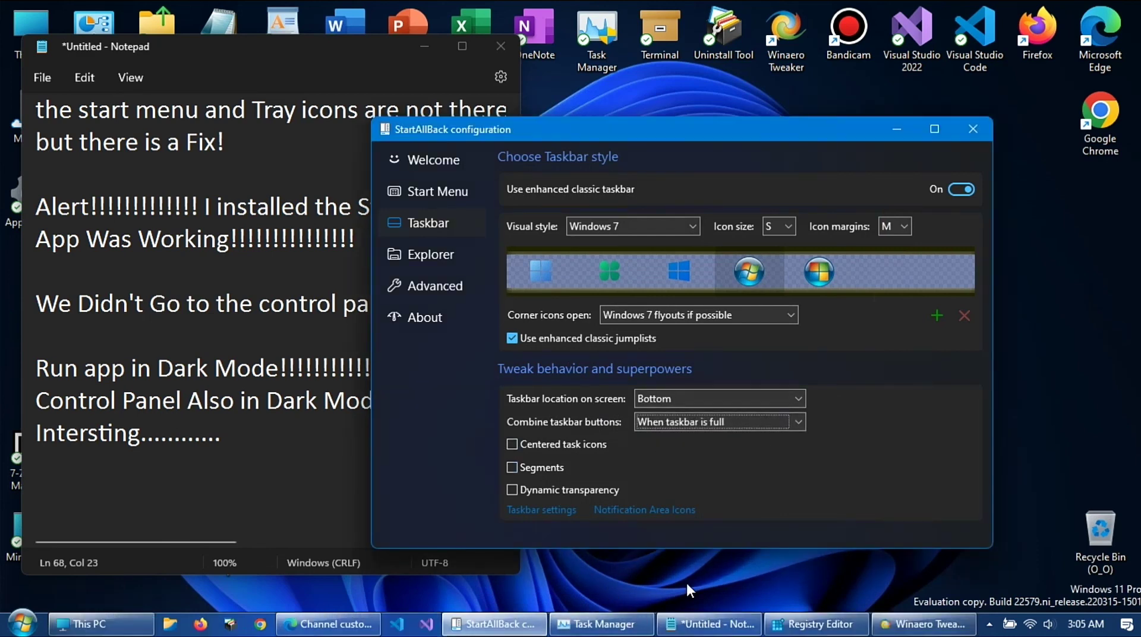
pyautogui.click(722, 426)
pyautogui.click(715, 438)
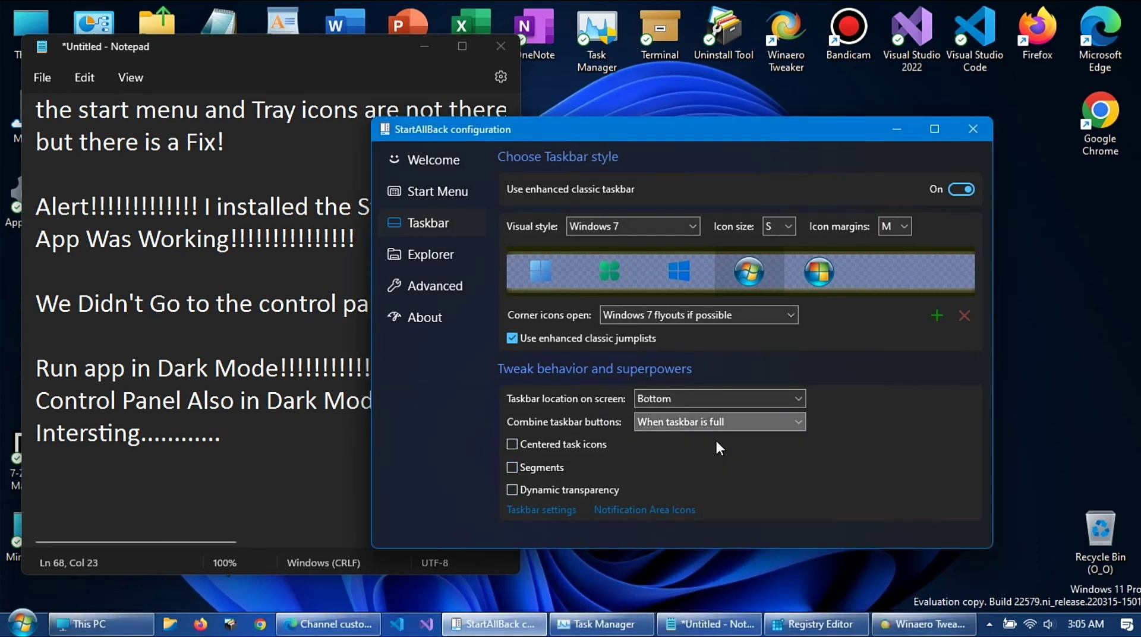
# - Turn Dynamic transparency on and off again, and view the choices for the taskbar location on screen
pyautogui.click(603, 491)
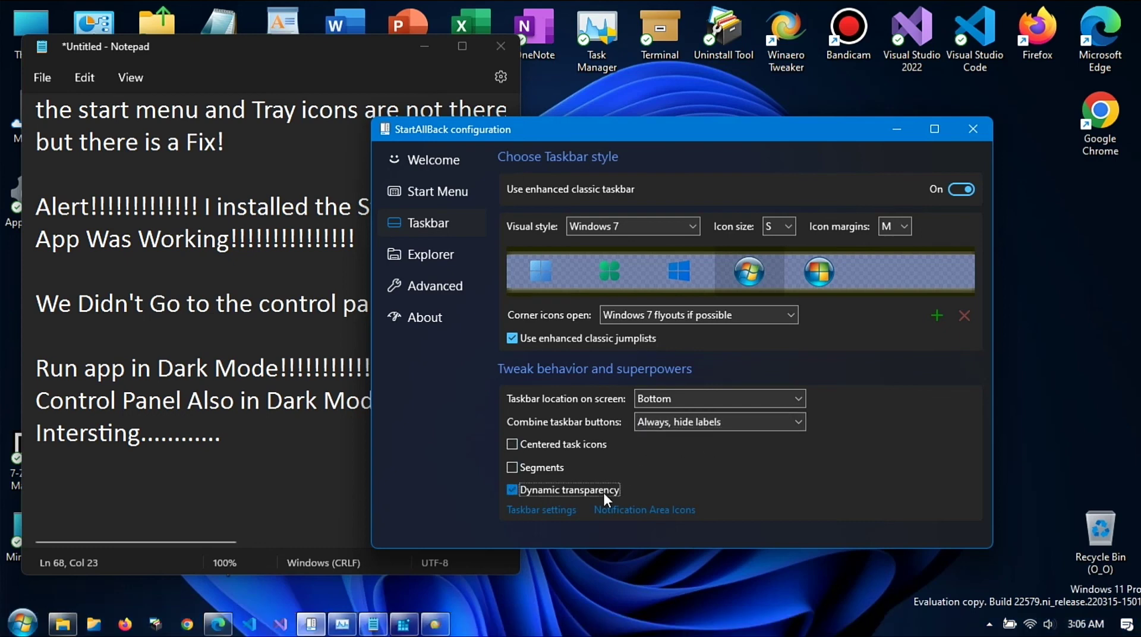
pyautogui.click(566, 489)
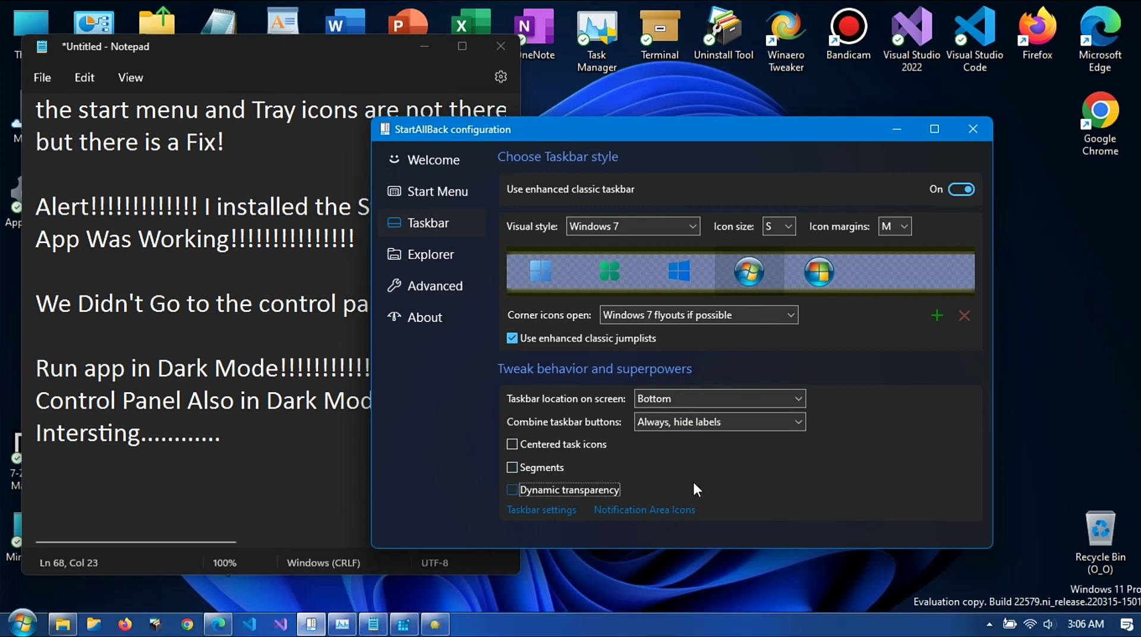
pyautogui.click(719, 401)
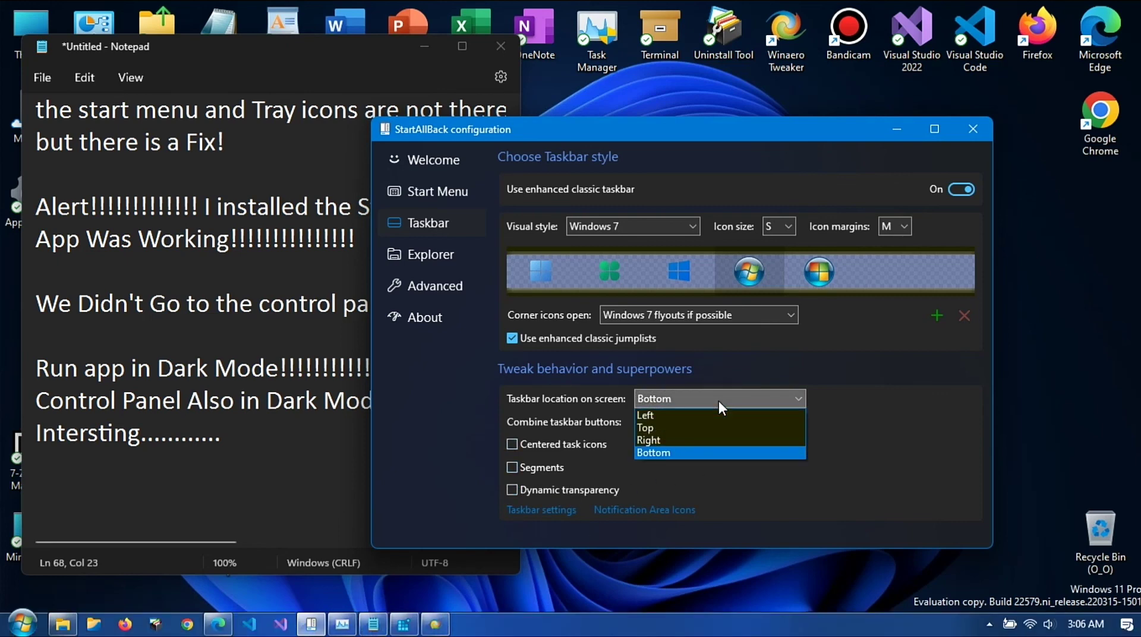
pyautogui.click(790, 360)
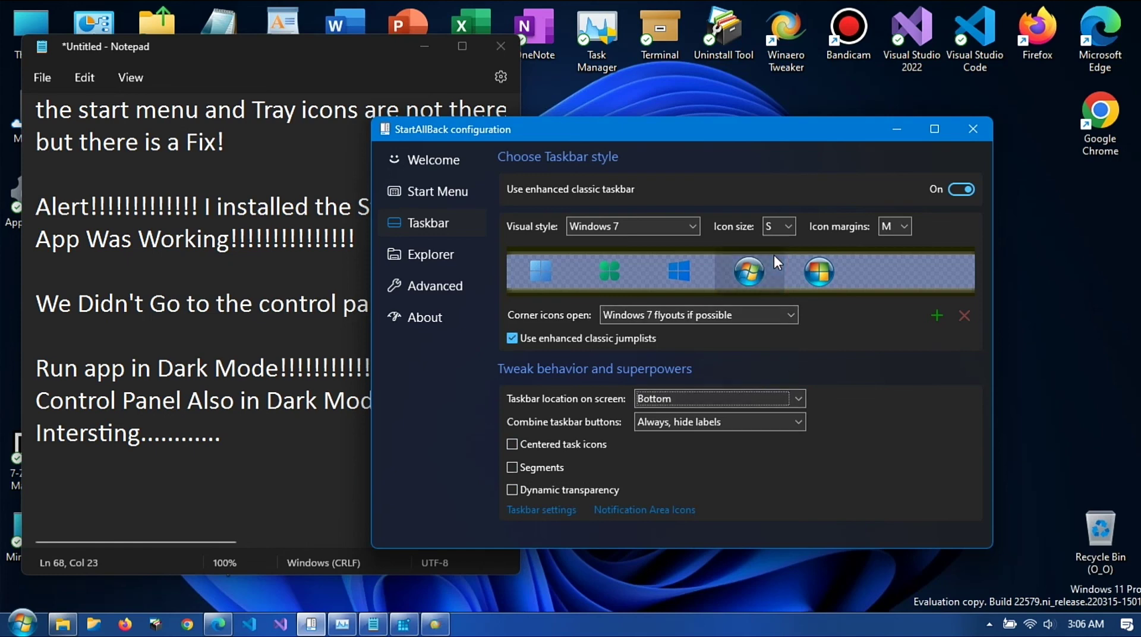
# - Set the taskbar icon size to M, and check the start menu with the larger taskbar
pyautogui.click(893, 228)
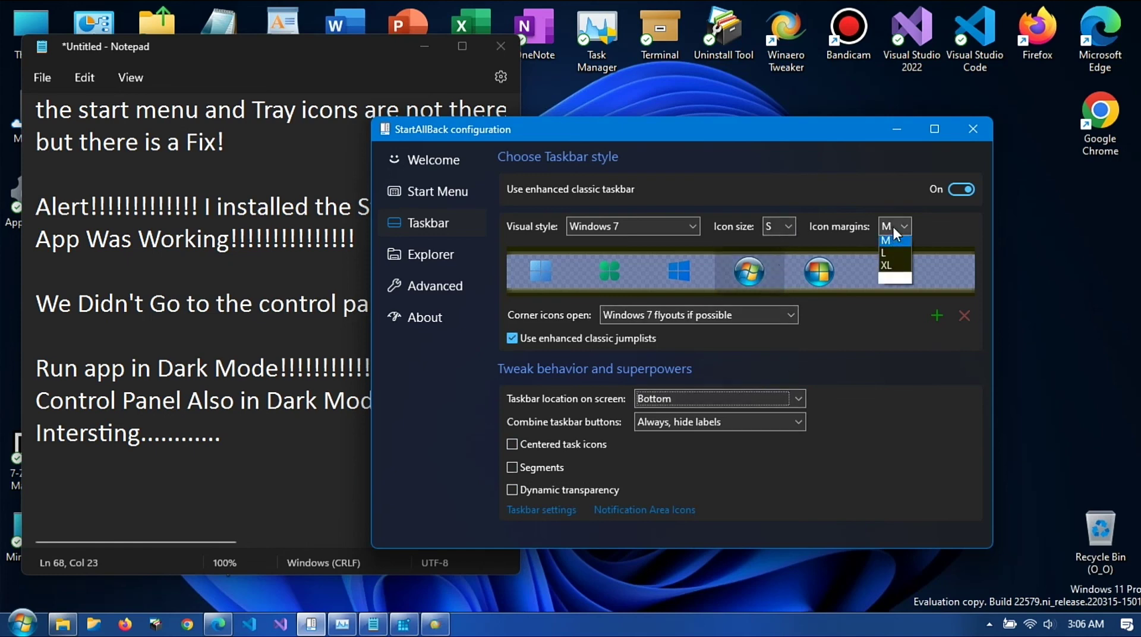
pyautogui.click(777, 240)
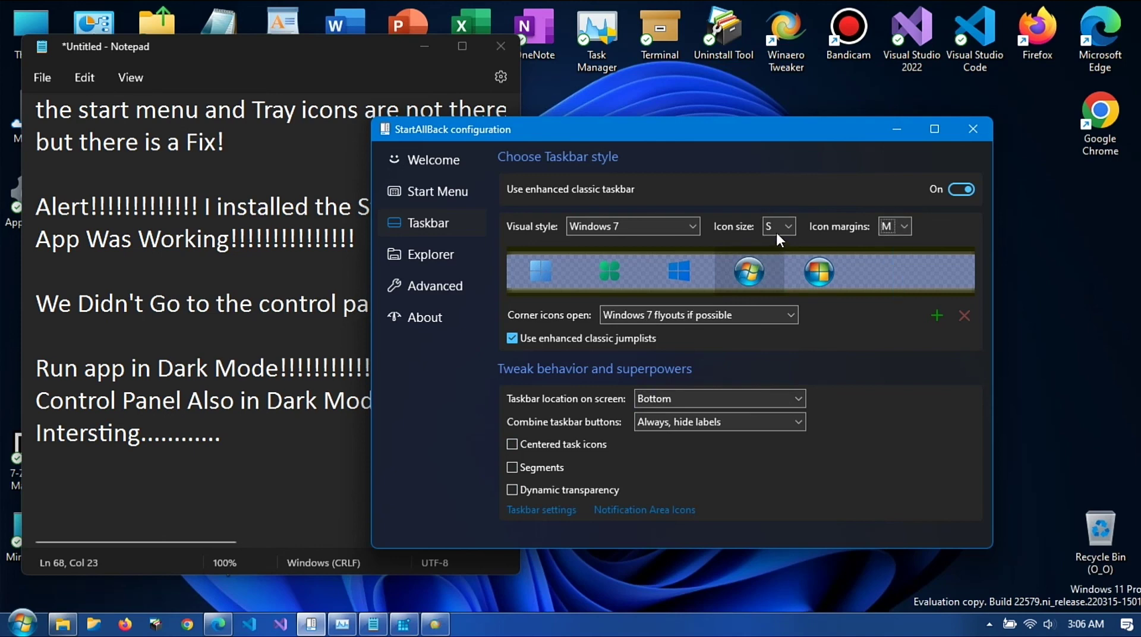
pyautogui.click(775, 230)
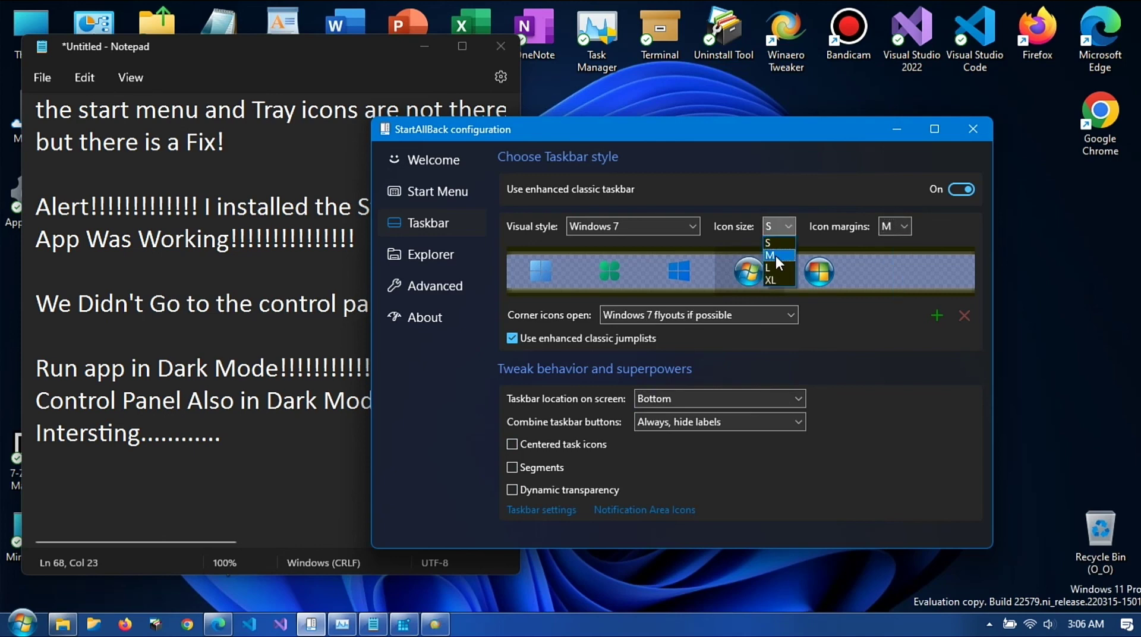
pyautogui.click(782, 198)
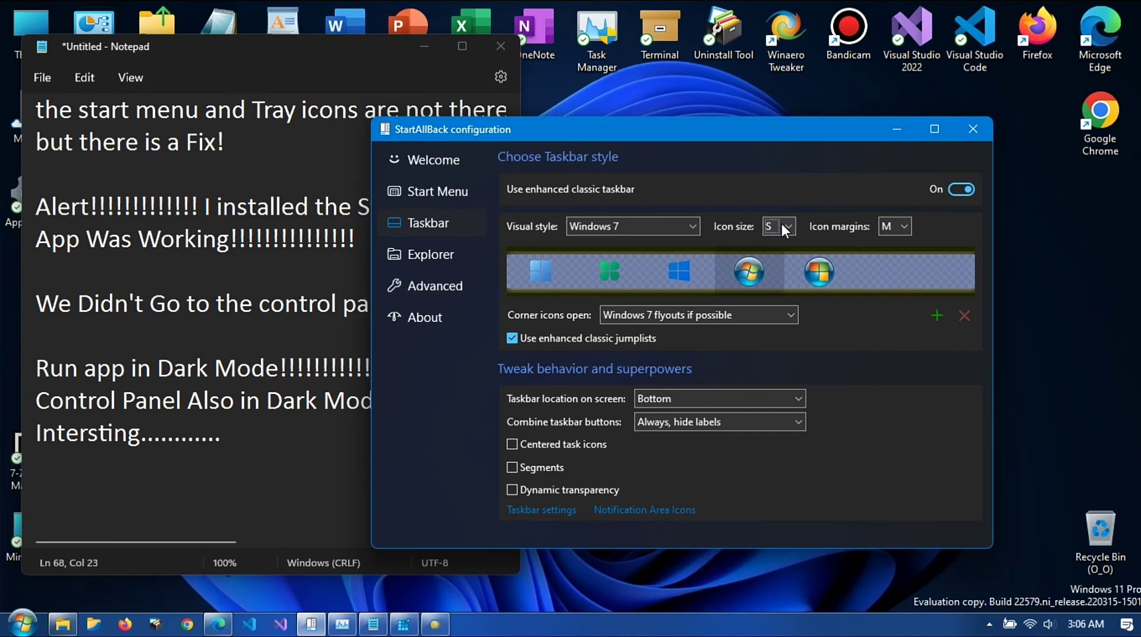
pyautogui.click(782, 223)
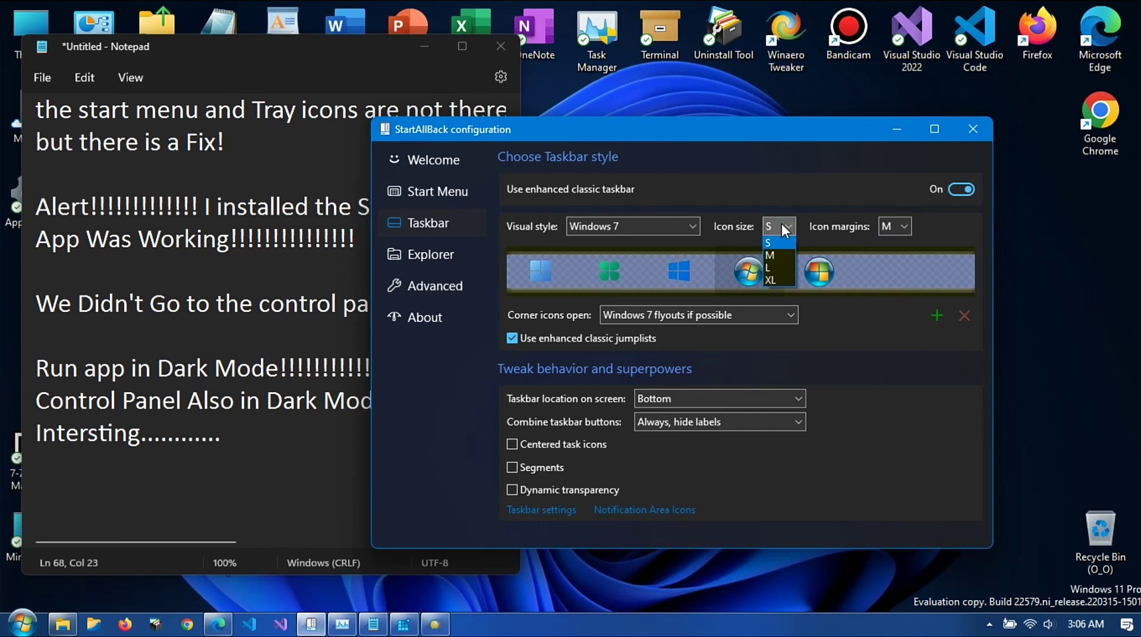
pyautogui.click(779, 254)
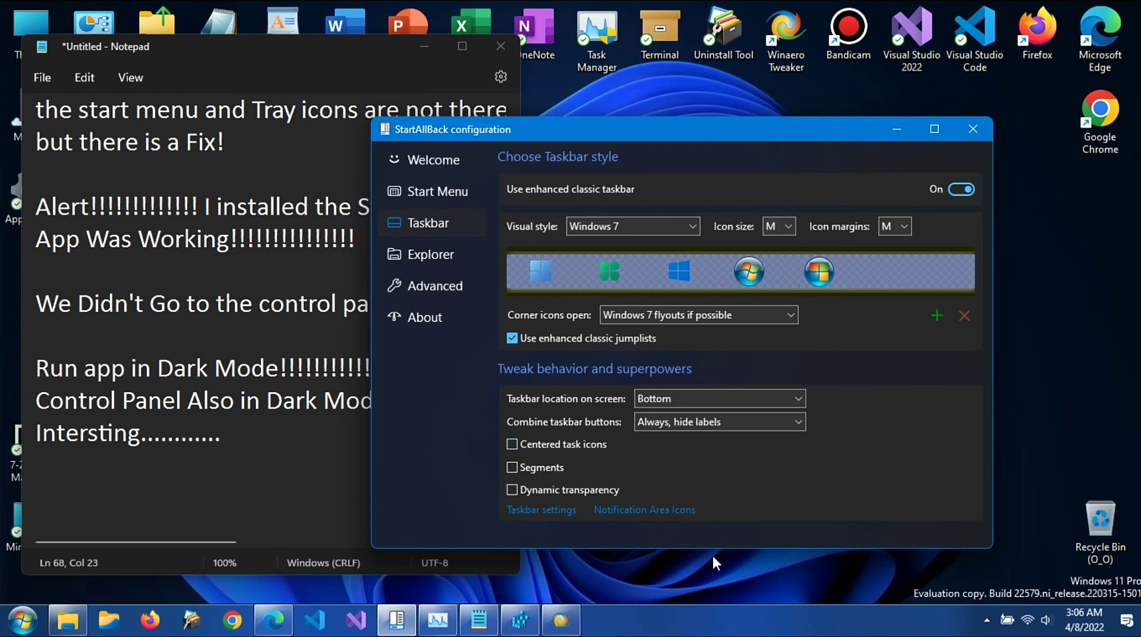
pyautogui.click(23, 620)
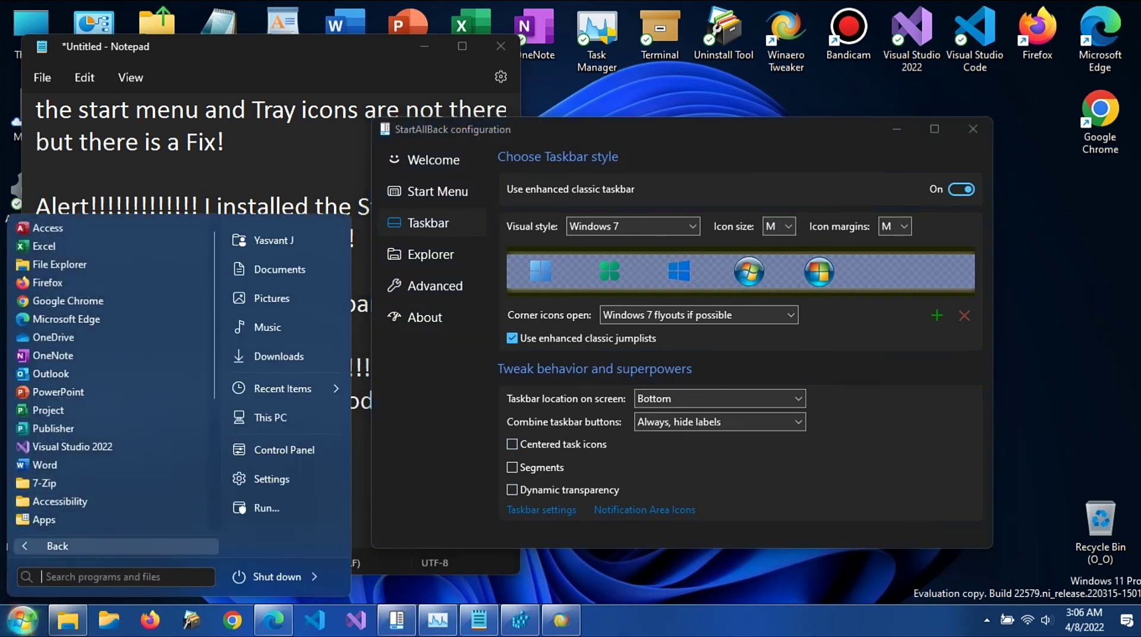
pyautogui.click(22, 620)
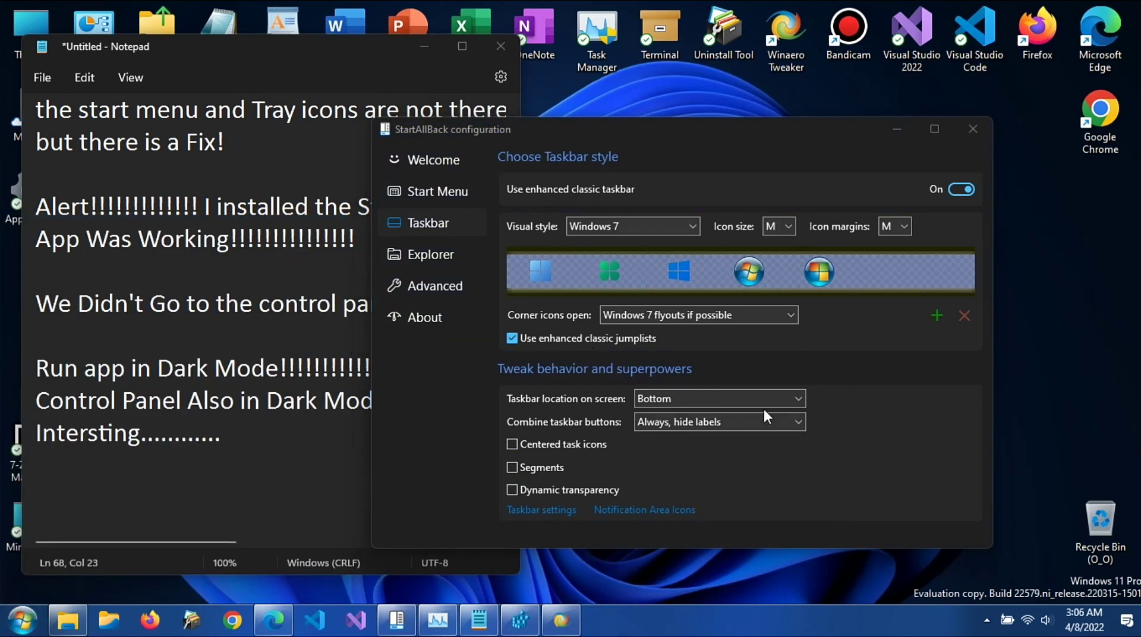
# - Switch to Microsoft Edge, search the web for "windows 7 wallpaper" in a new tab, and look through the results
pyautogui.click(273, 620)
pyautogui.click(354, 21)
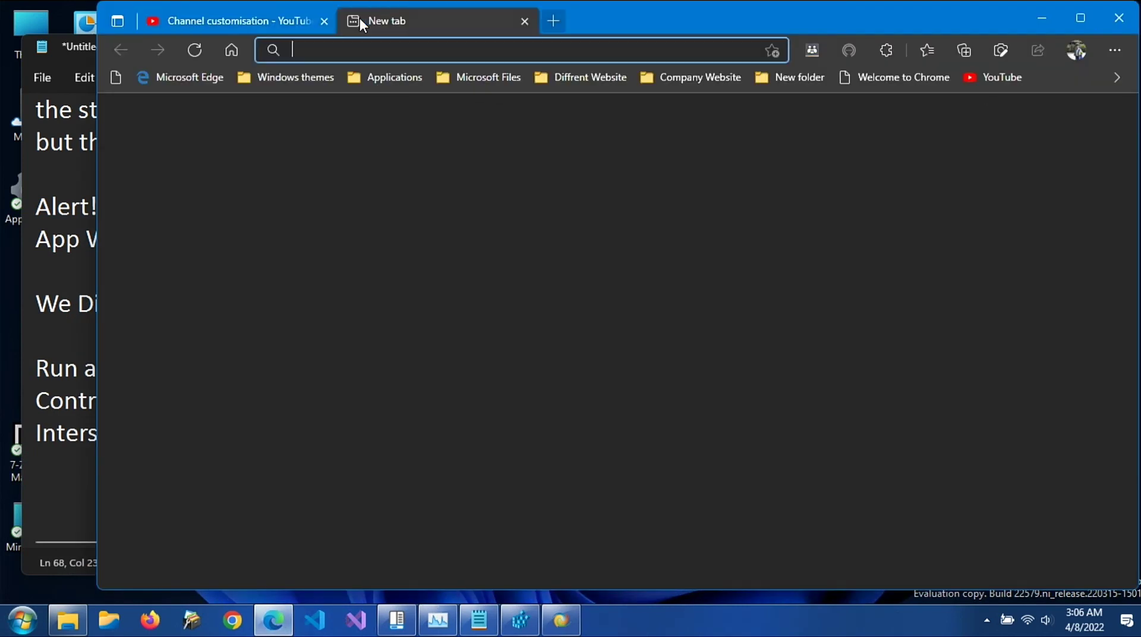
pyautogui.write('wi')
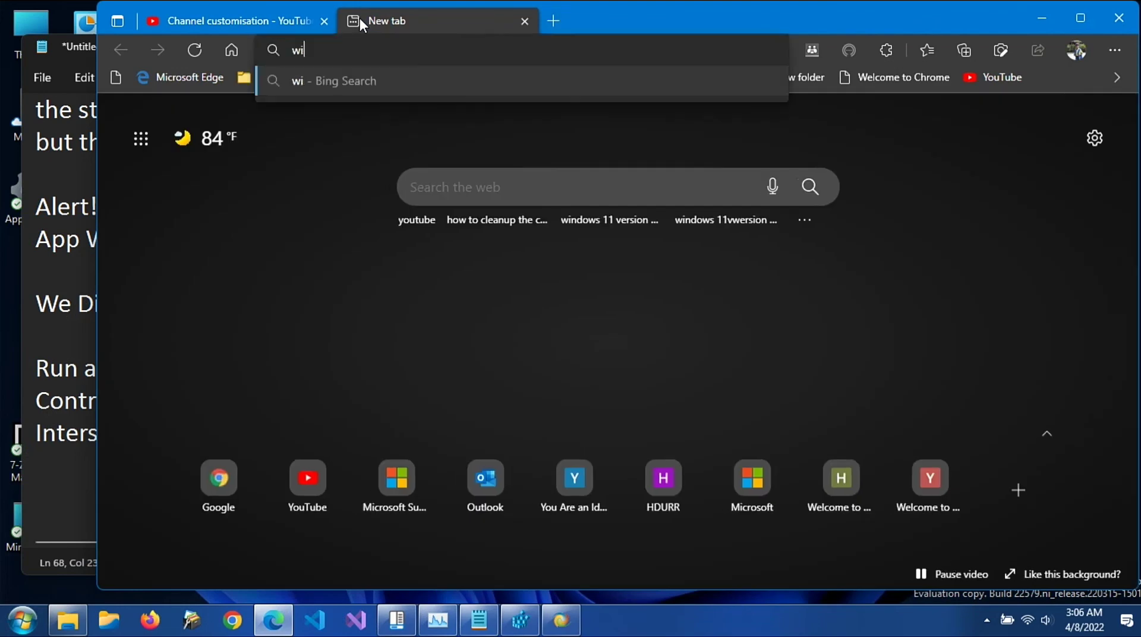
pyautogui.write('ndows 7 ')
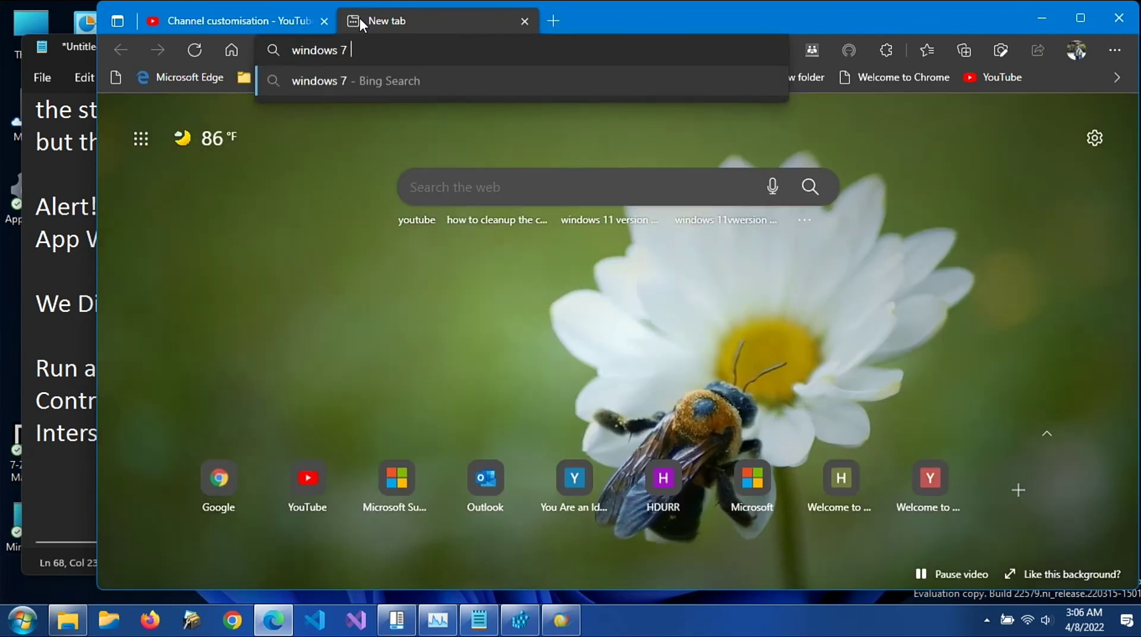
pyautogui.write('wallpaper')
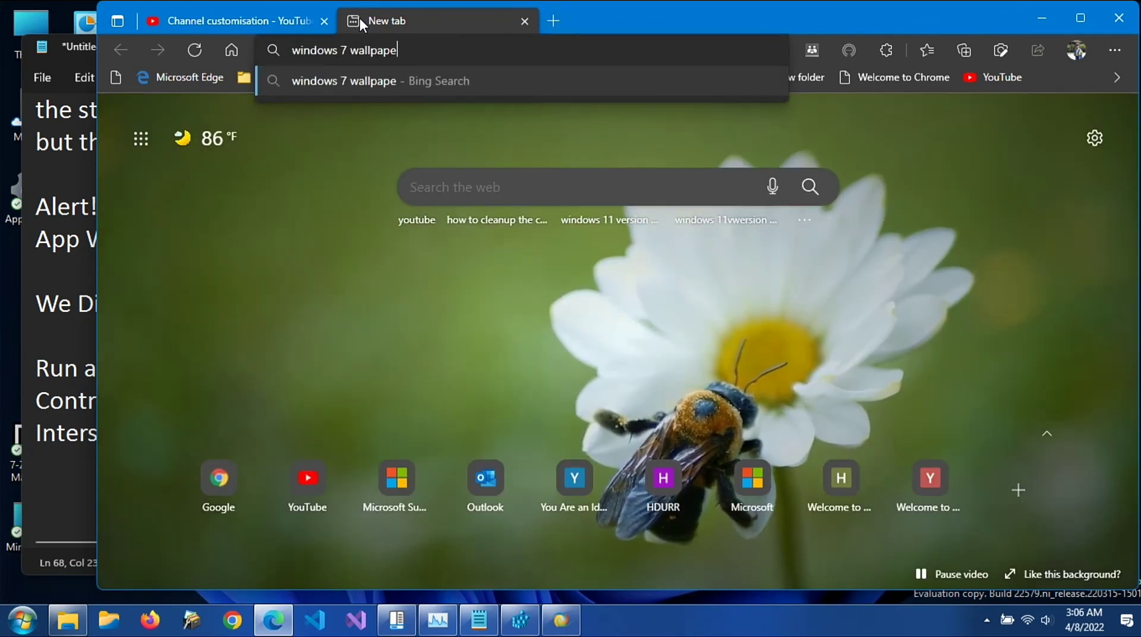
pyautogui.press('Return')
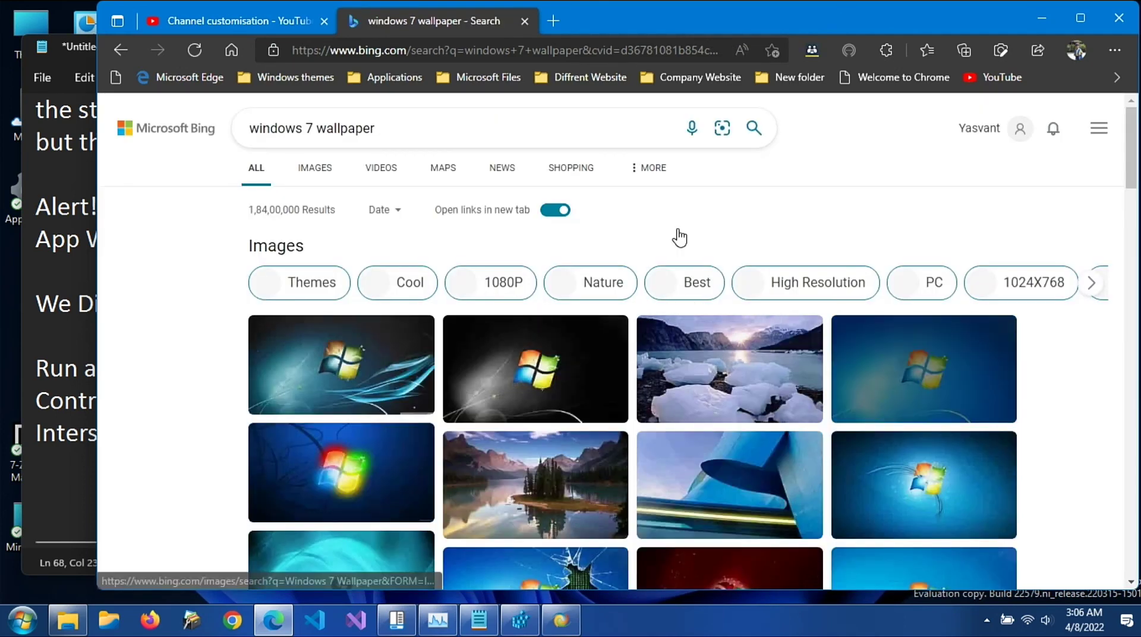
pyautogui.scroll(-4, 680, 238)
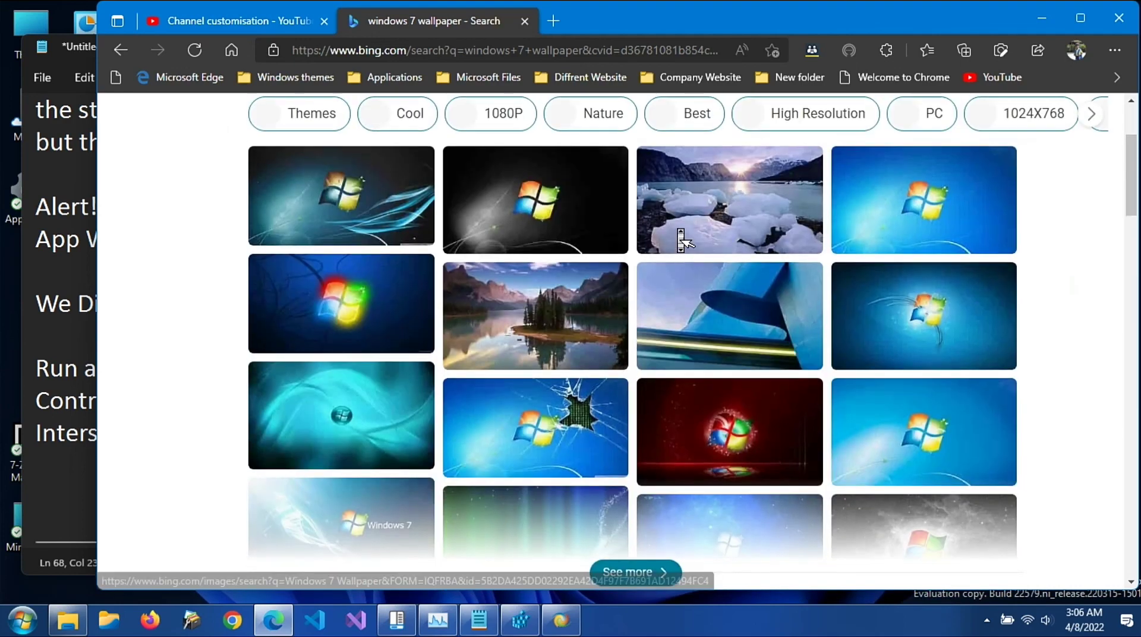
pyautogui.scroll(-7, 679, 238)
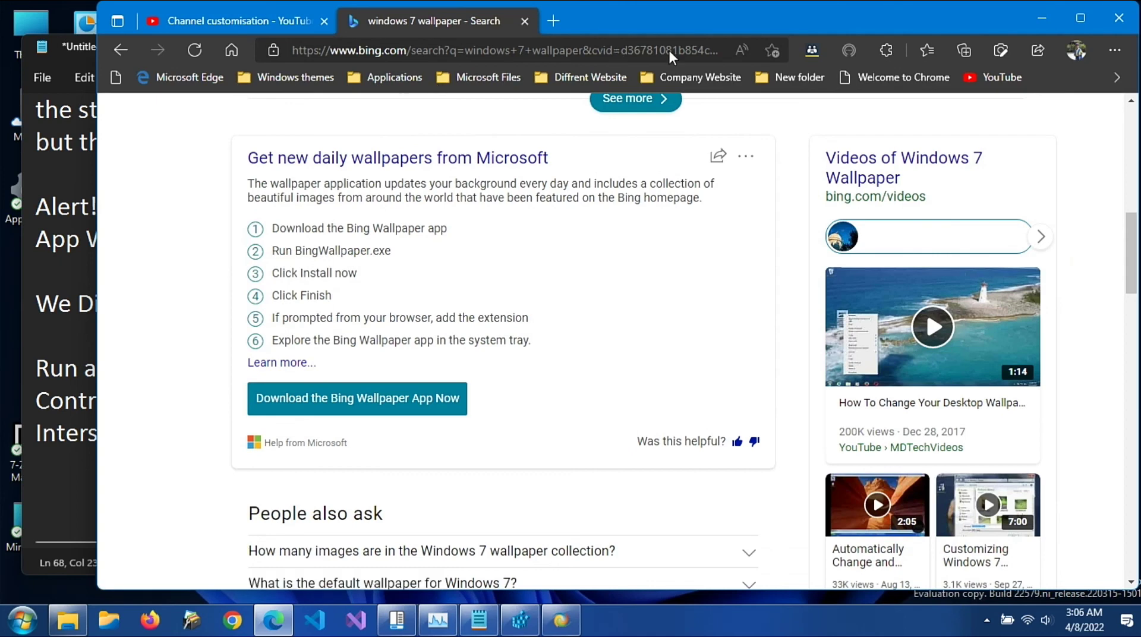
pyautogui.scroll(10, 618, 339)
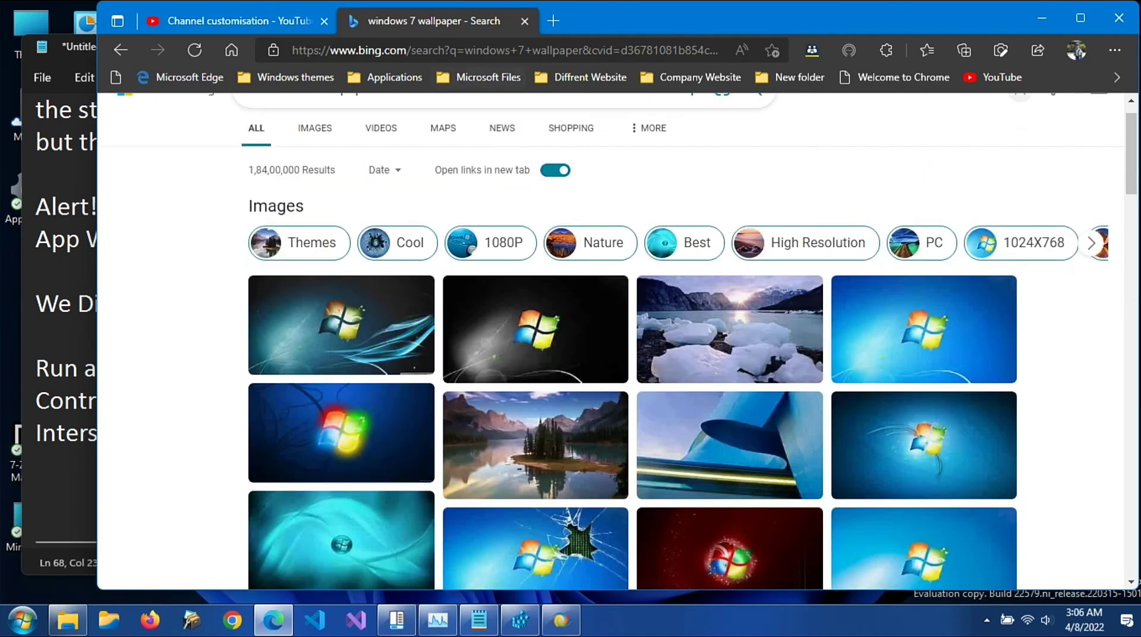
# - Close the Edge window and the StartAllBack configuration window
pyautogui.moveTo(820, 1); pyautogui.dragTo(815, 52)
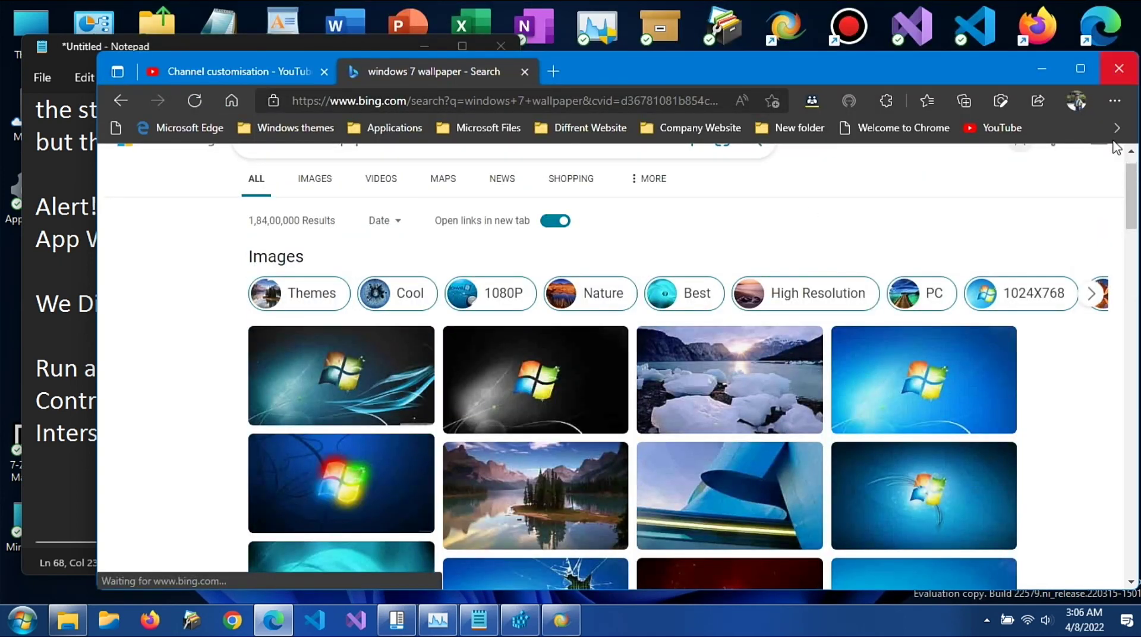
pyautogui.click(1120, 68)
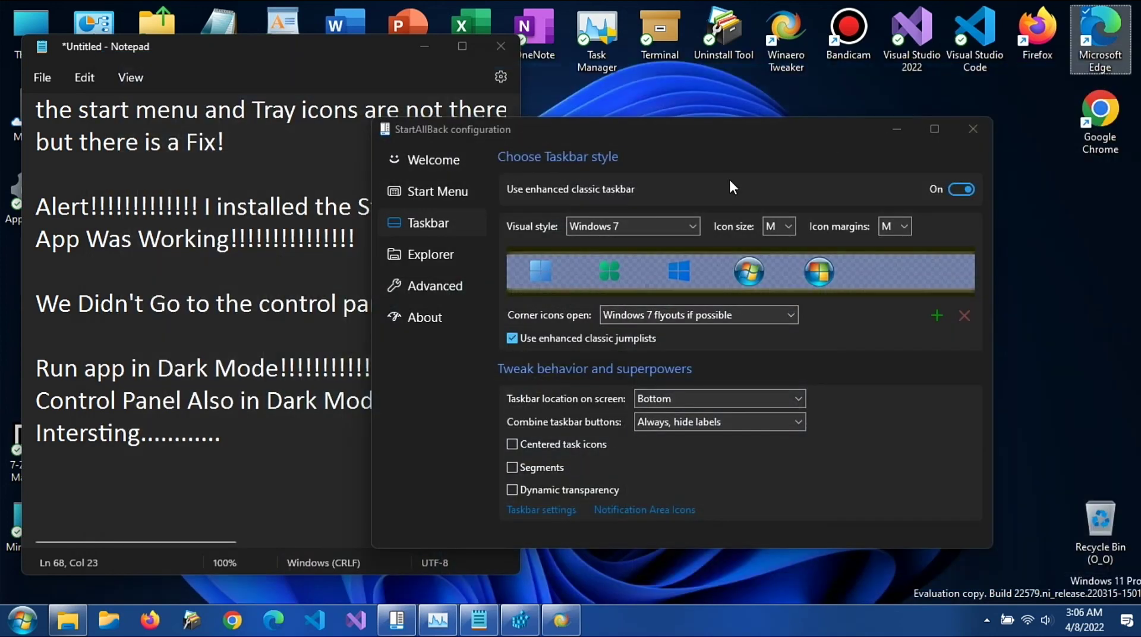
pyautogui.click(978, 126)
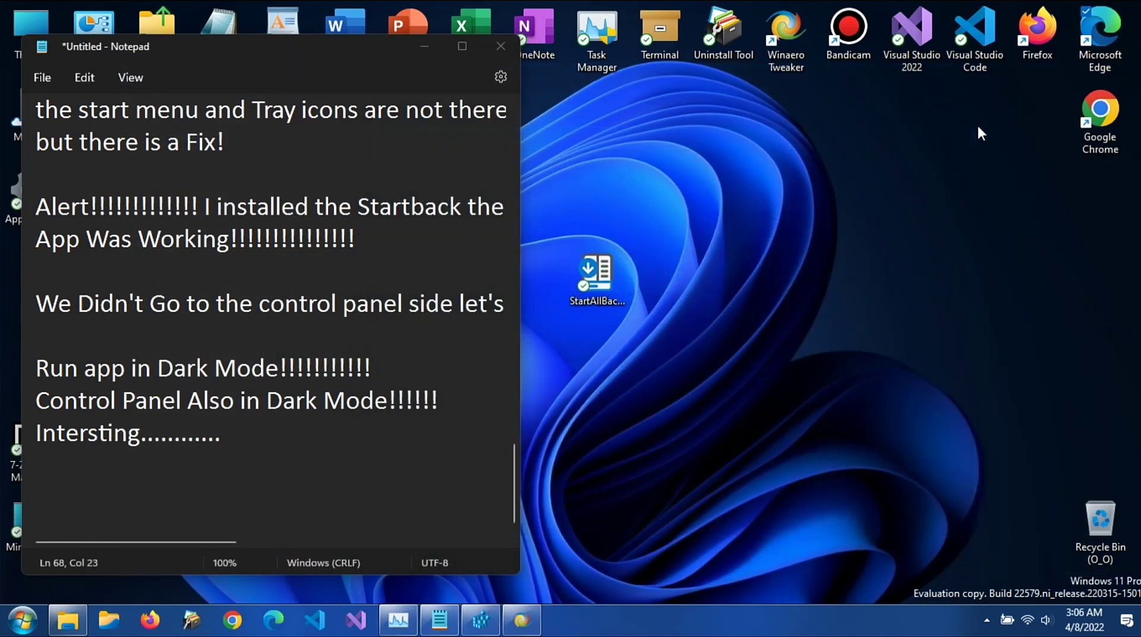
# - In the Notepad notes, leave a blank line below "Intersting............" and write "That's All For you"
pyautogui.click(320, 454)
pyautogui.press('Return')
pyautogui.press('Return')
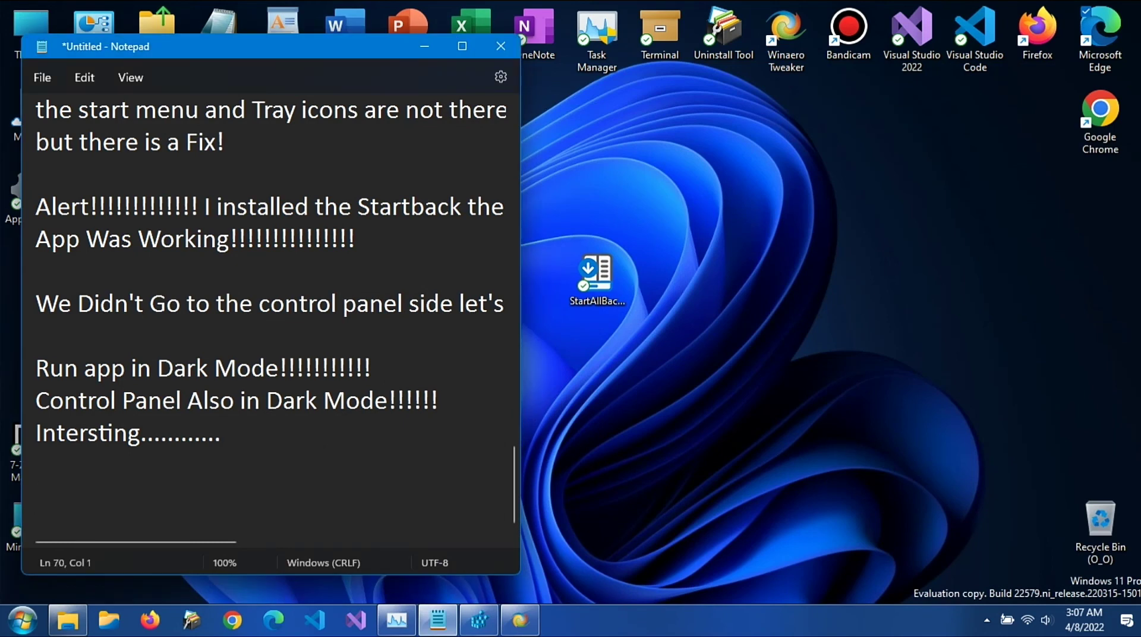
pyautogui.write('har')
pyautogui.press('BackSpace')
pyautogui.press('BackSpace')
pyautogui.press('BackSpace')
pyautogui.write('t')
pyautogui.press('BackSpace')
pyautogui.write("That's ")
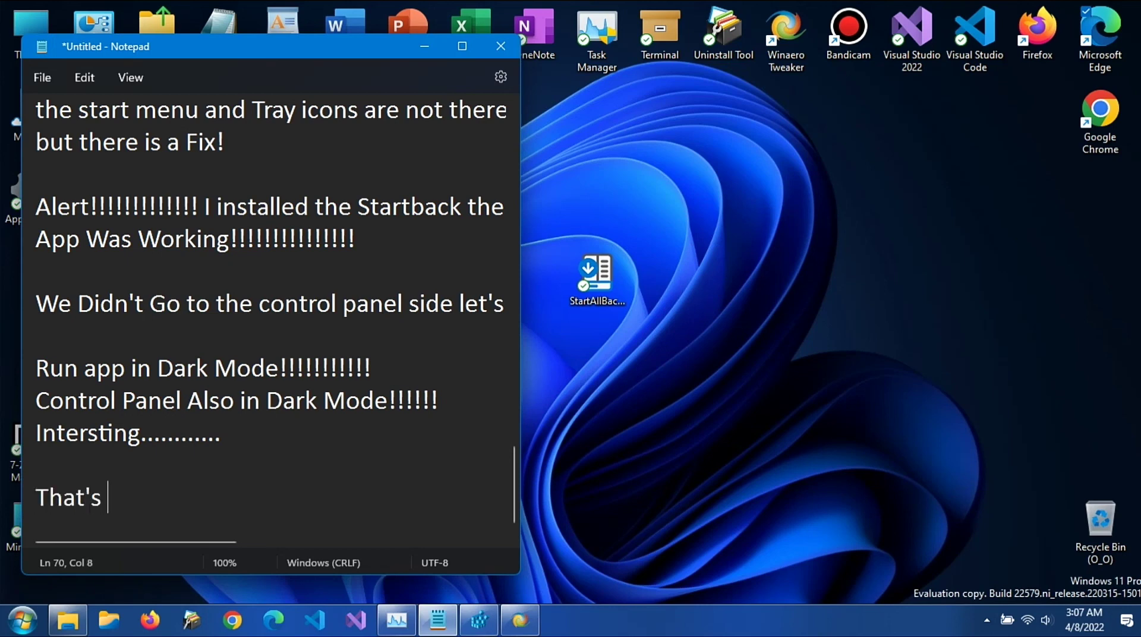
pyautogui.write('All For you ')
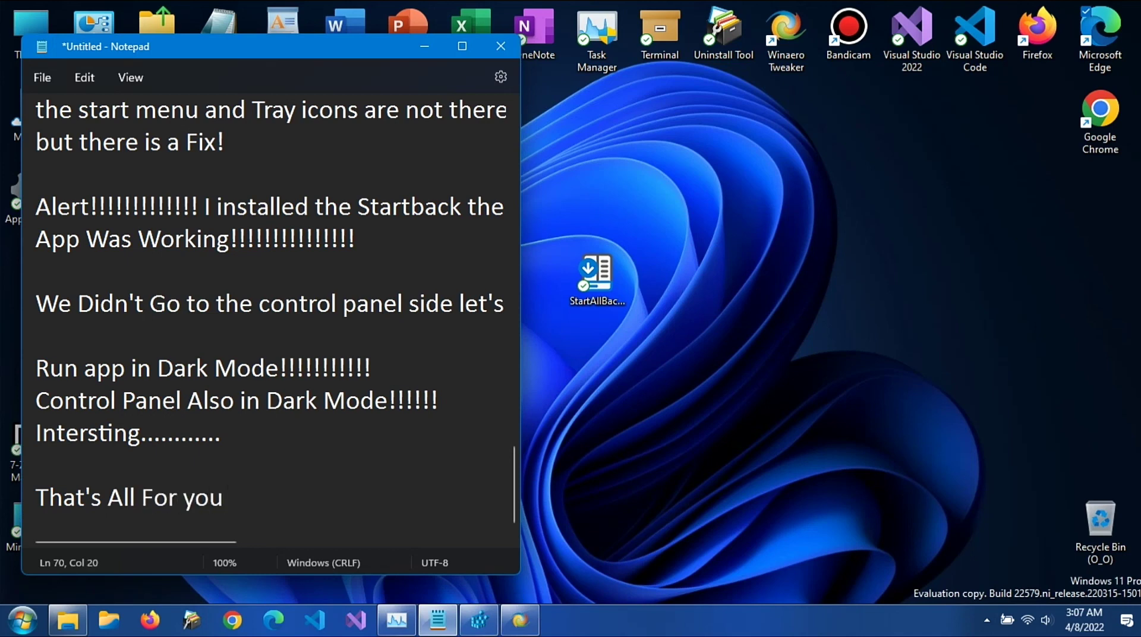
# - Complete the closing line with "Thanks for watching", correcting the spelling of the last word, and minimize all windows to show the desktop
pyautogui.write('Thanks ')
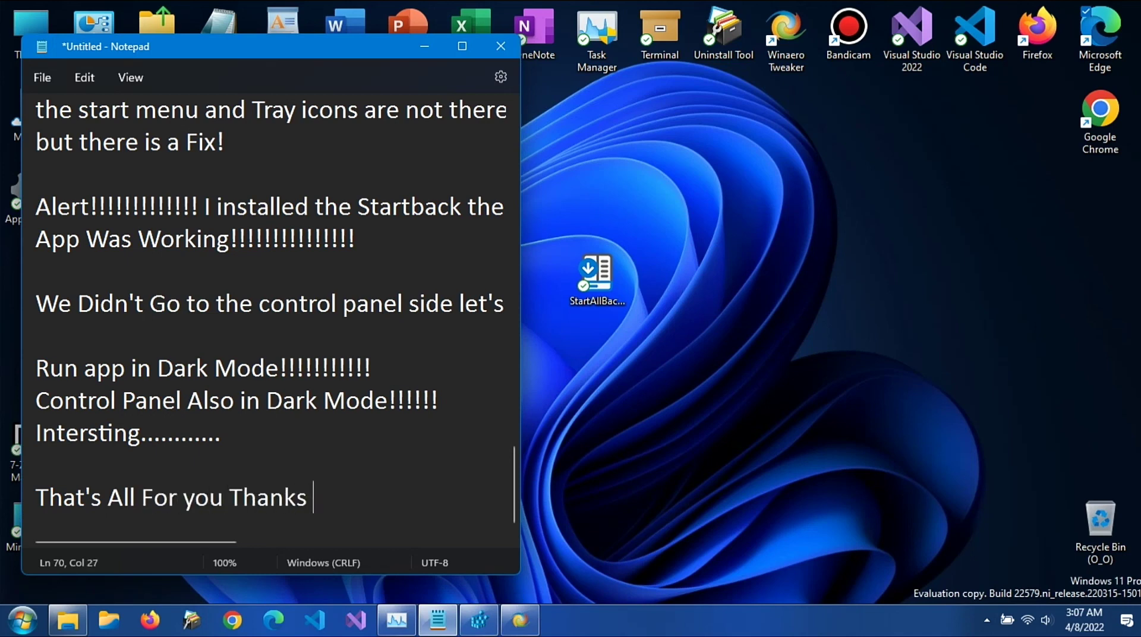
pyautogui.write('for what')
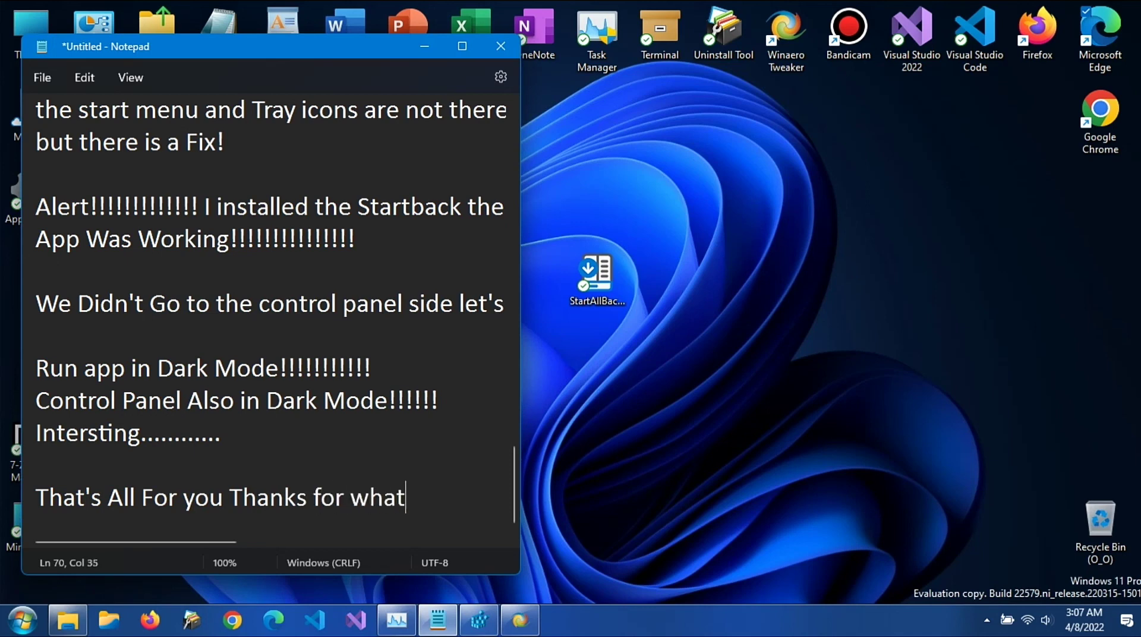
pyautogui.write('ching')
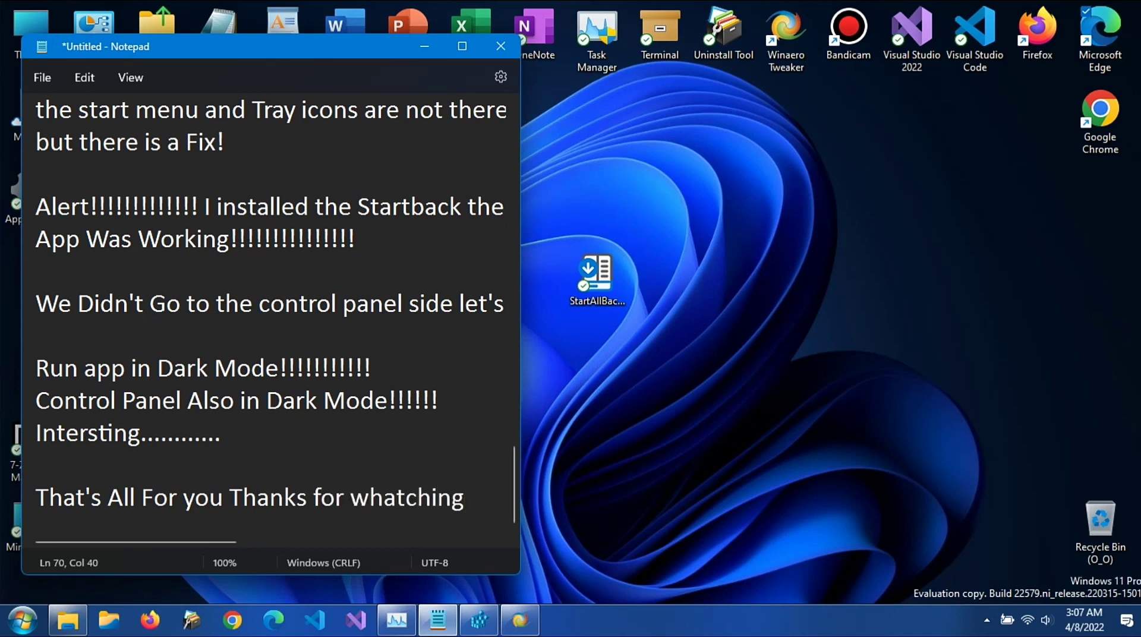
pyautogui.click(350, 497)
pyautogui.press('Delete')
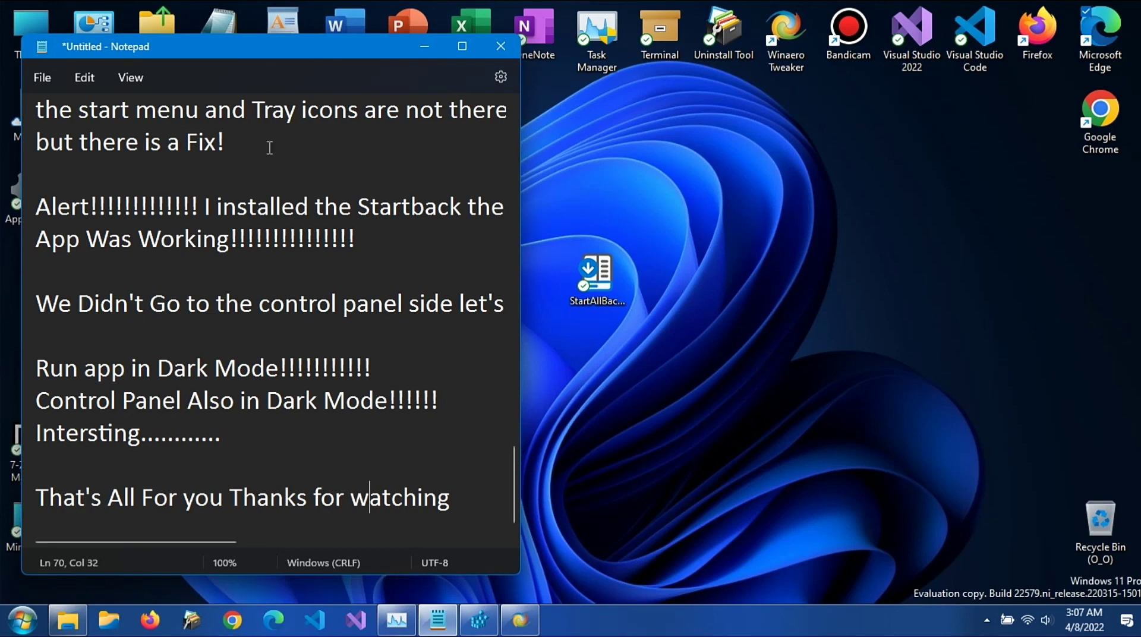
pyautogui.press('super+d')
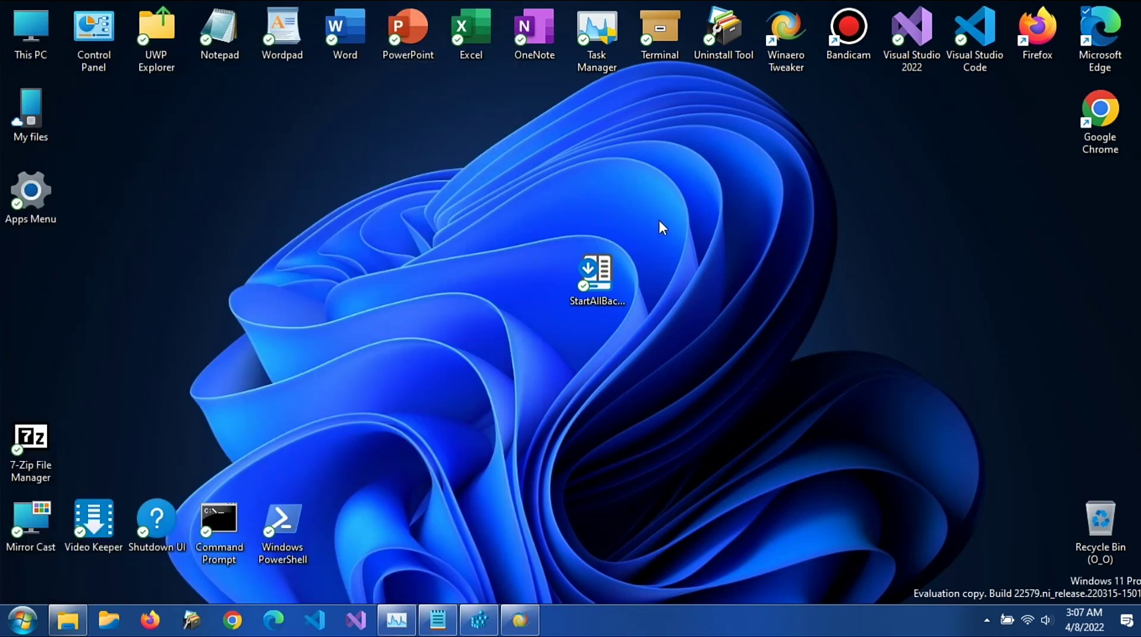